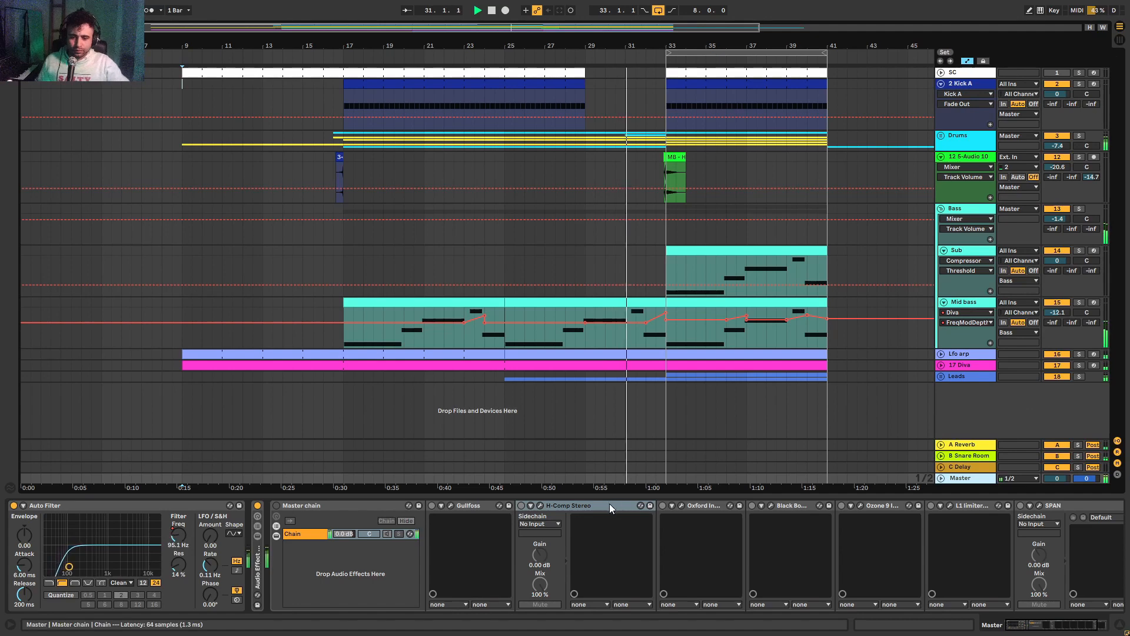
Select the Auto Filter at the start of the master track's device chain and hide the automation in the arrangement
{"action": "left_click", "coordinate": [607, 506]}
{"action": "key", "text": "Left"}
{"action": "key", "text": "Left"}
{"action": "key", "text": "Left"}
{"action": "key", "text": "Left"}
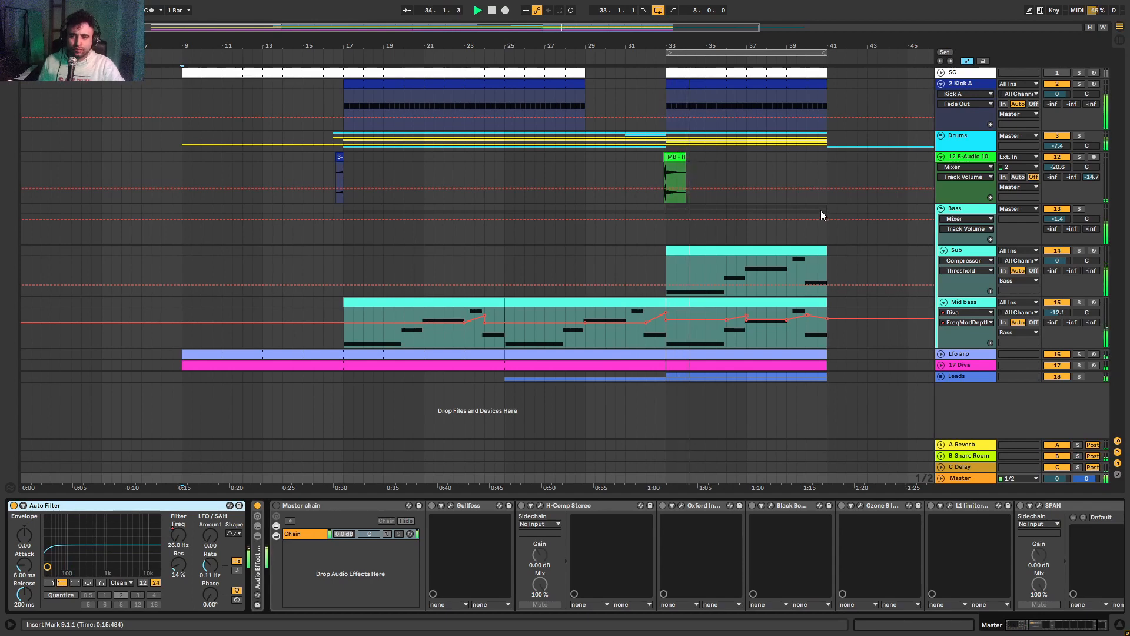
{"action": "key", "text": "a"}
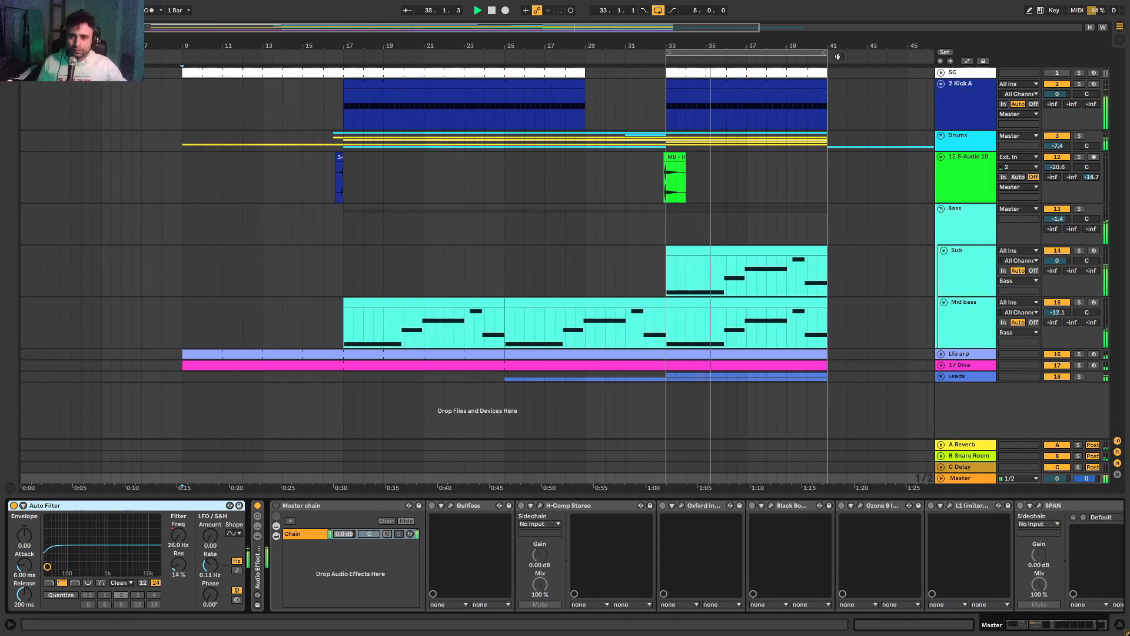
{"action": "left_click_drag", "start_coordinate": [844, 46], "coordinate": [739, 47]}
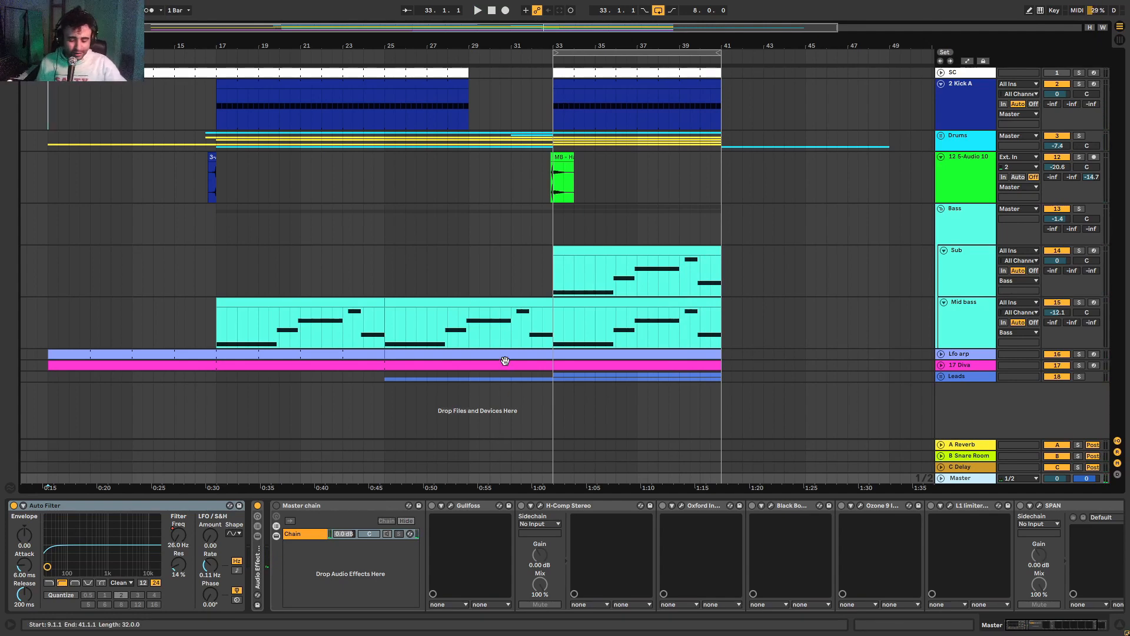
Leave full-screen view and look in on the recording in OBS Studio before returning to Ableton Live
{"action": "key", "text": "F11"}
{"action": "left_click", "coordinate": [505, 623]}
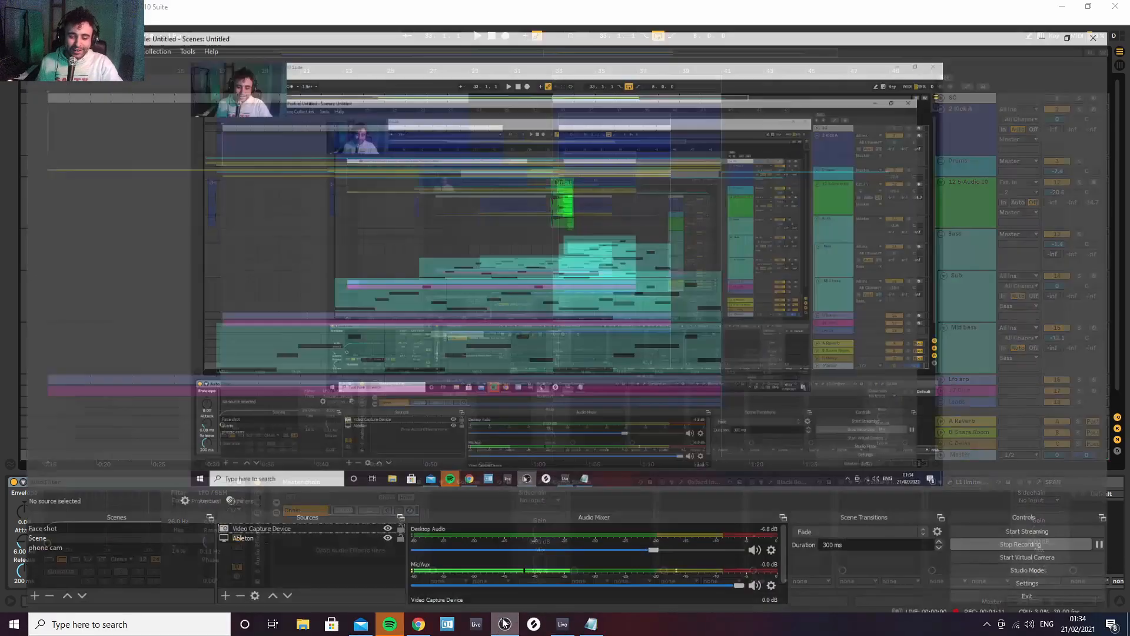
{"action": "left_click", "coordinate": [561, 627]}
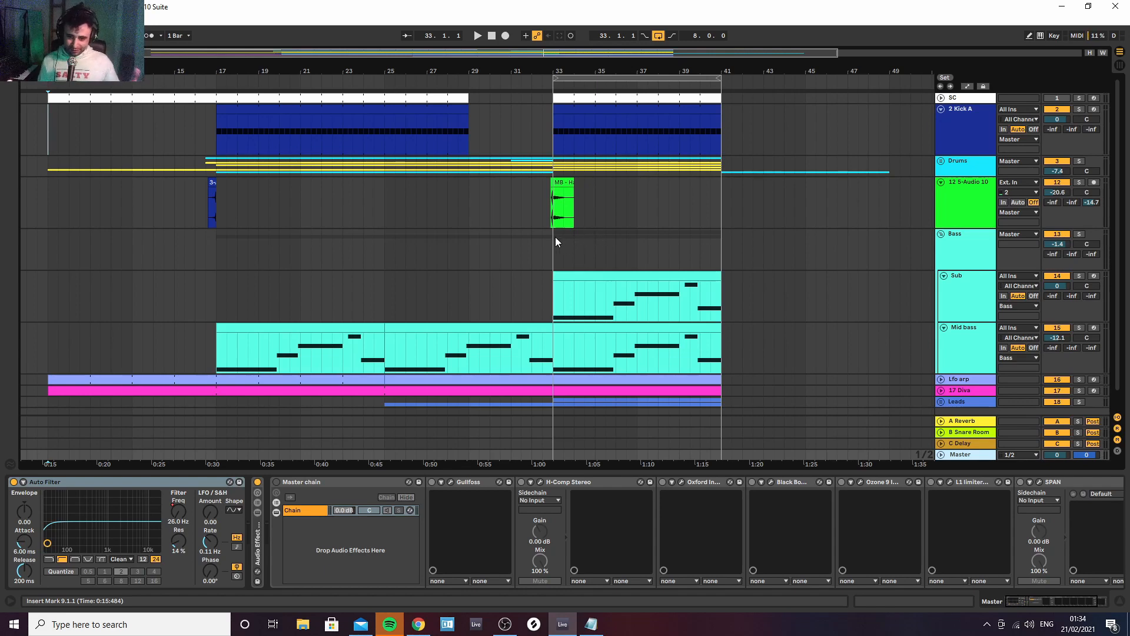
Show the browser with the Sample pack folder and clear its search so the full contents are listed
{"action": "left_click", "coordinate": [10, 53]}
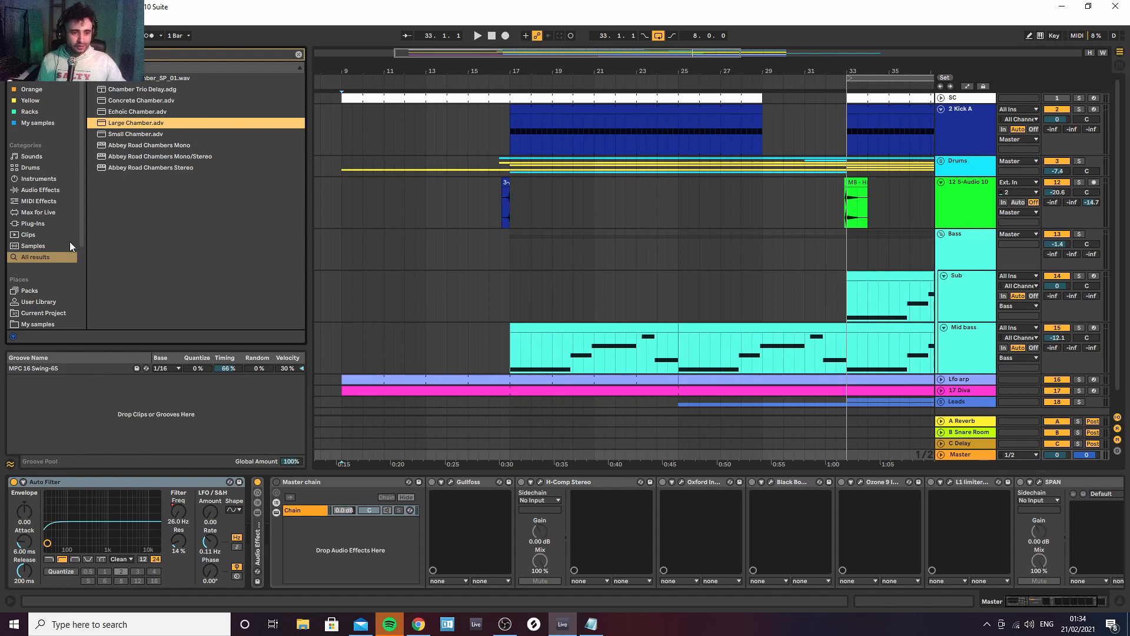
{"action": "scroll", "coordinate": [42, 284], "scroll_direction": "down", "scroll_amount": 3}
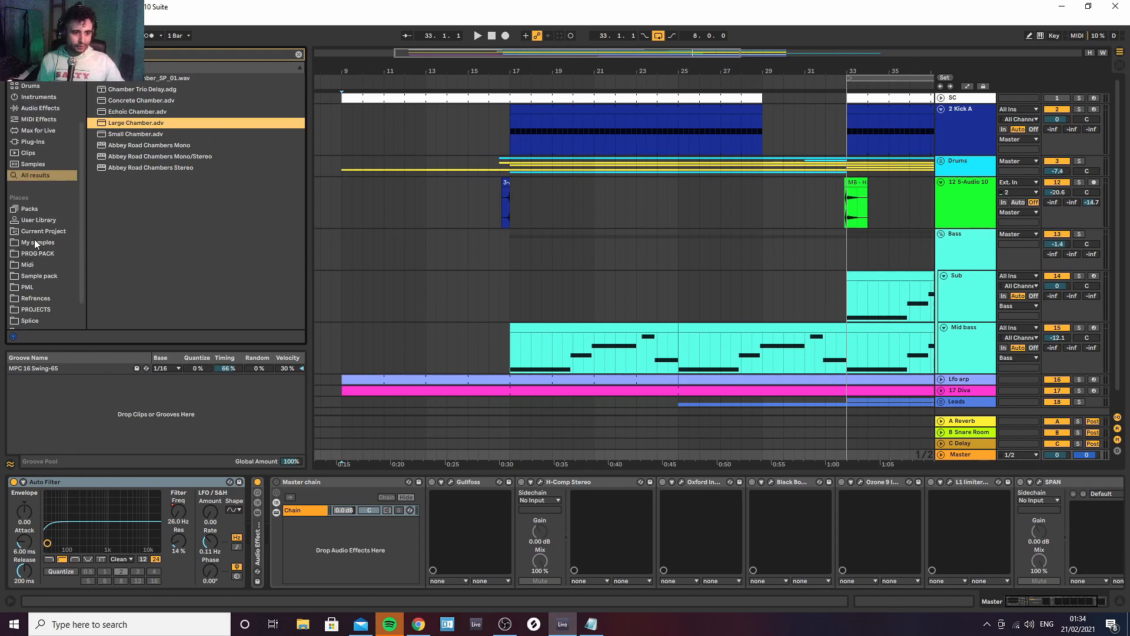
{"action": "left_click", "coordinate": [33, 275]}
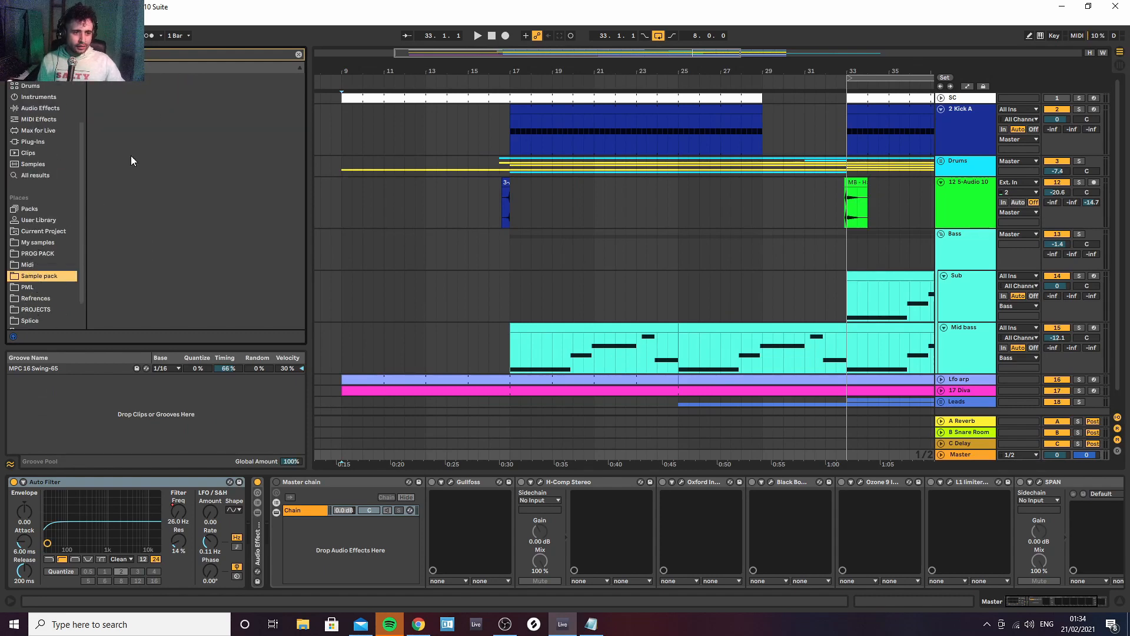
{"action": "left_click", "coordinate": [298, 54]}
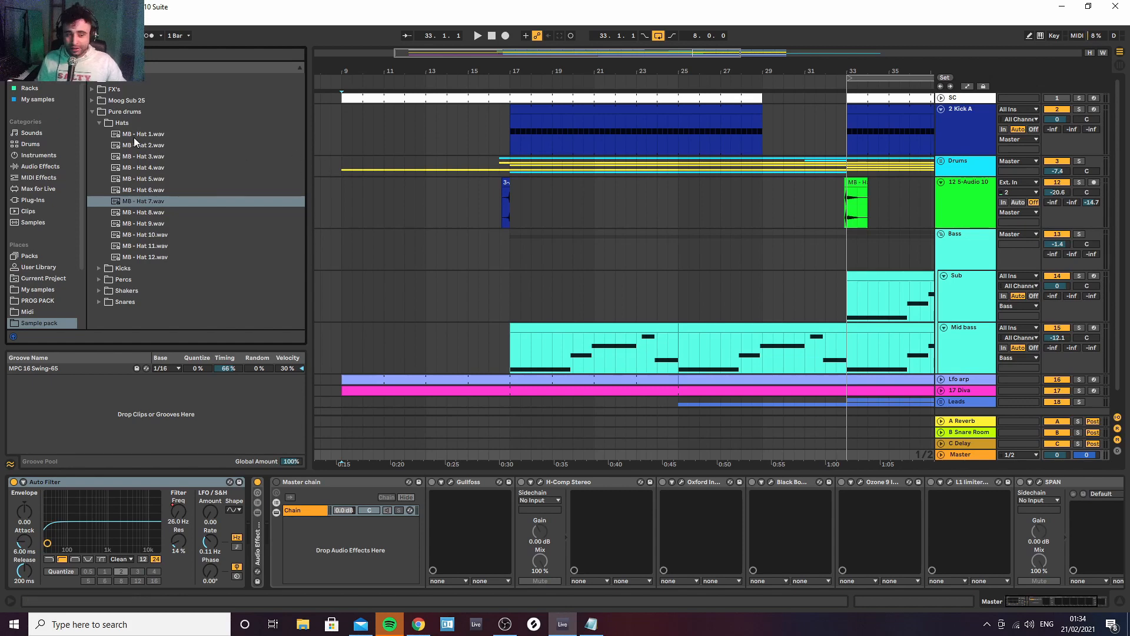
Look through the Moog Sub 25 and Pure drums folders of the sample pack, ending with Pure drums expanded
{"action": "left_click", "coordinate": [93, 112]}
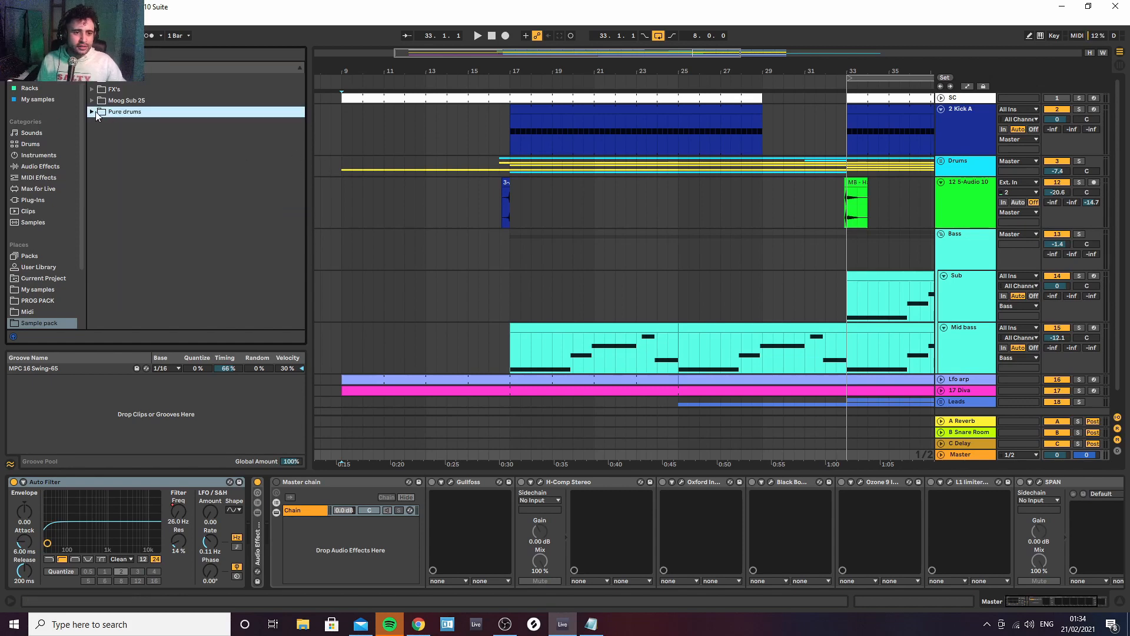
{"action": "left_click", "coordinate": [95, 111]}
{"action": "left_click", "coordinate": [100, 123]}
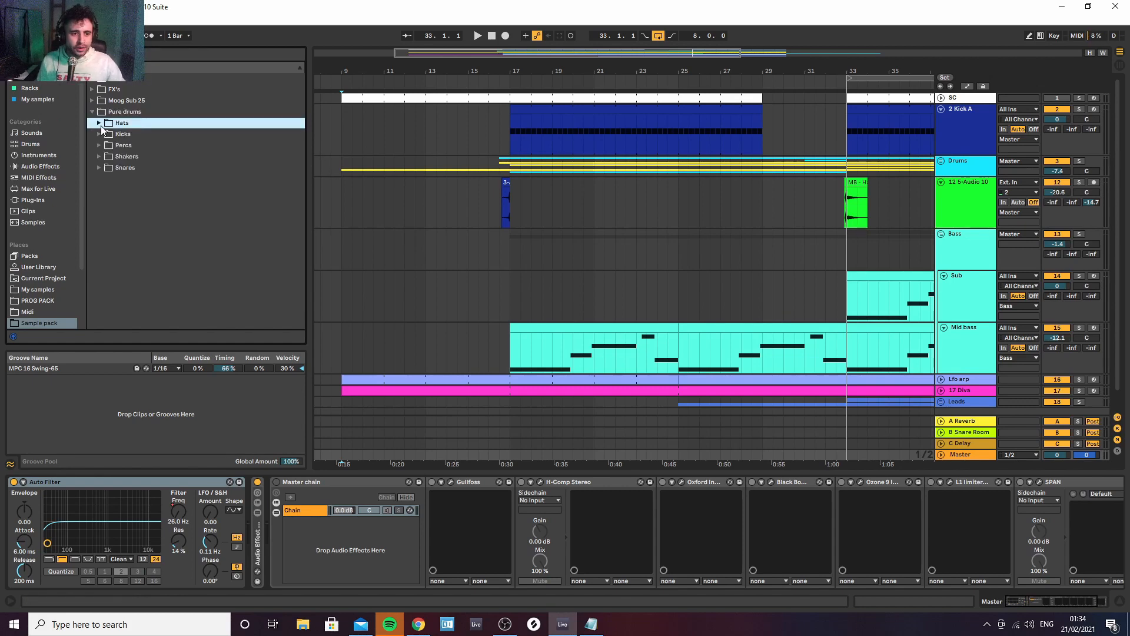
{"action": "left_click", "coordinate": [100, 123]}
{"action": "left_click", "coordinate": [92, 112]}
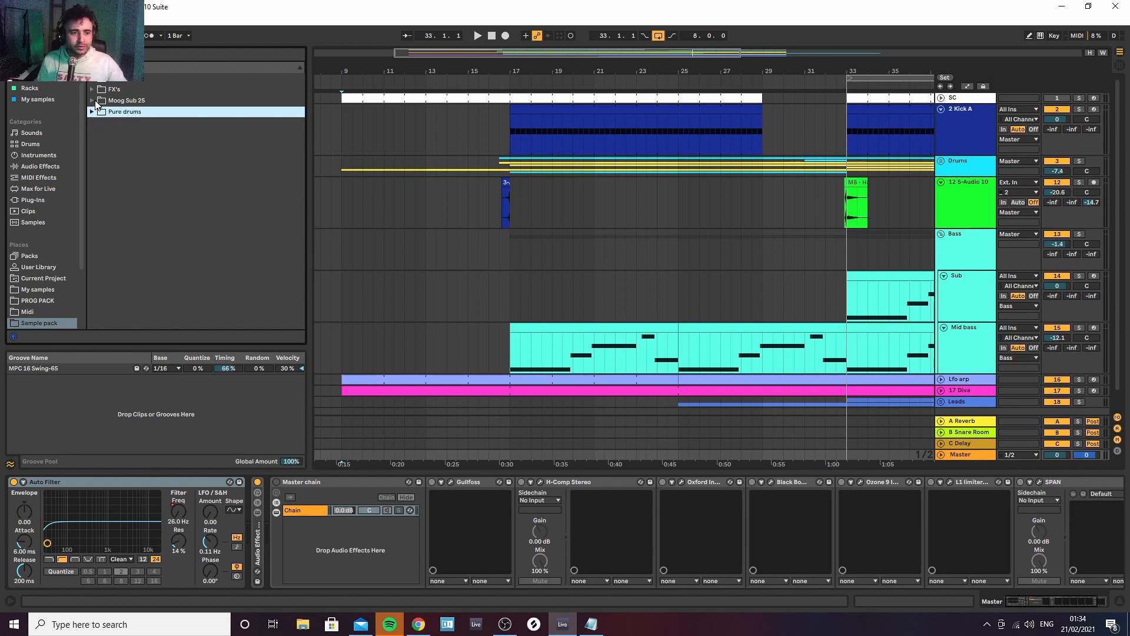
{"action": "left_click", "coordinate": [93, 101]}
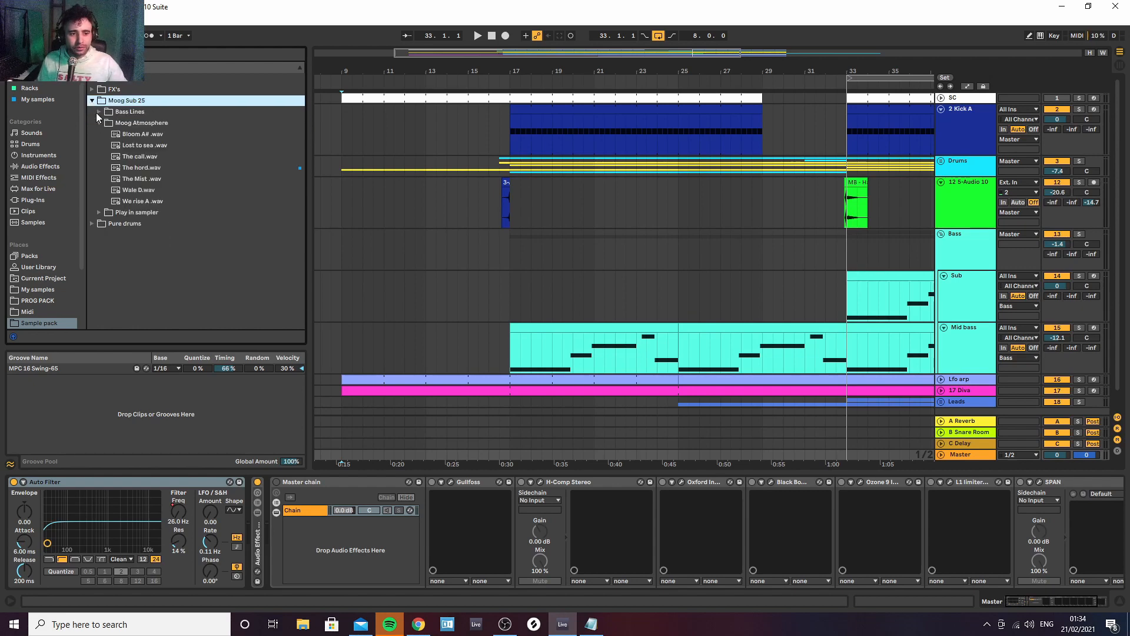
{"action": "left_click", "coordinate": [92, 100]}
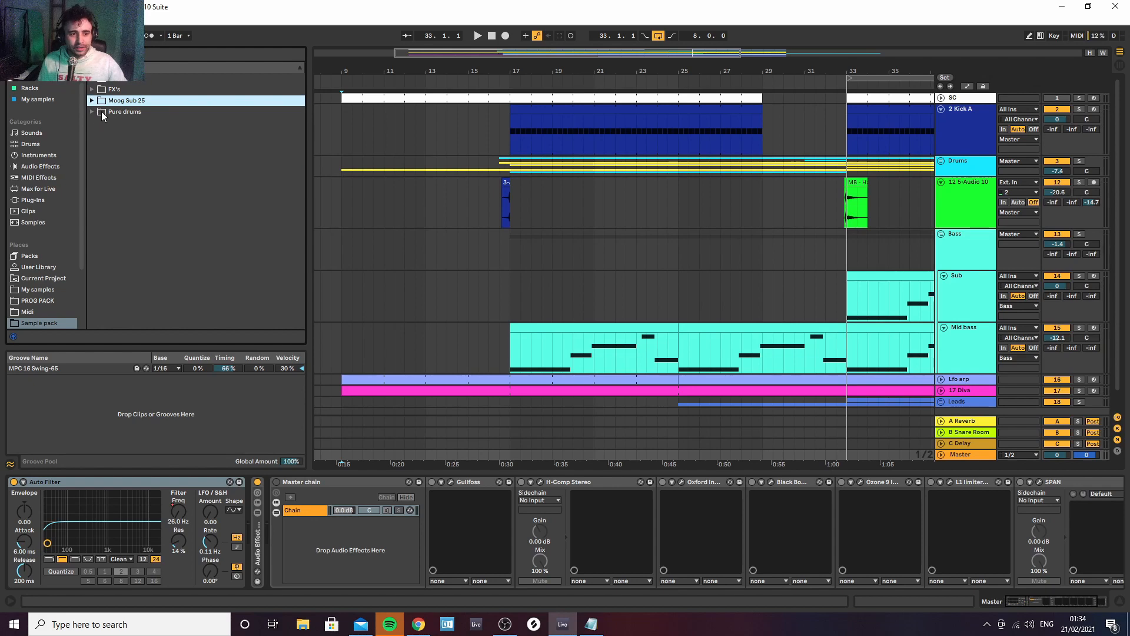
{"action": "double_click", "coordinate": [102, 116]}
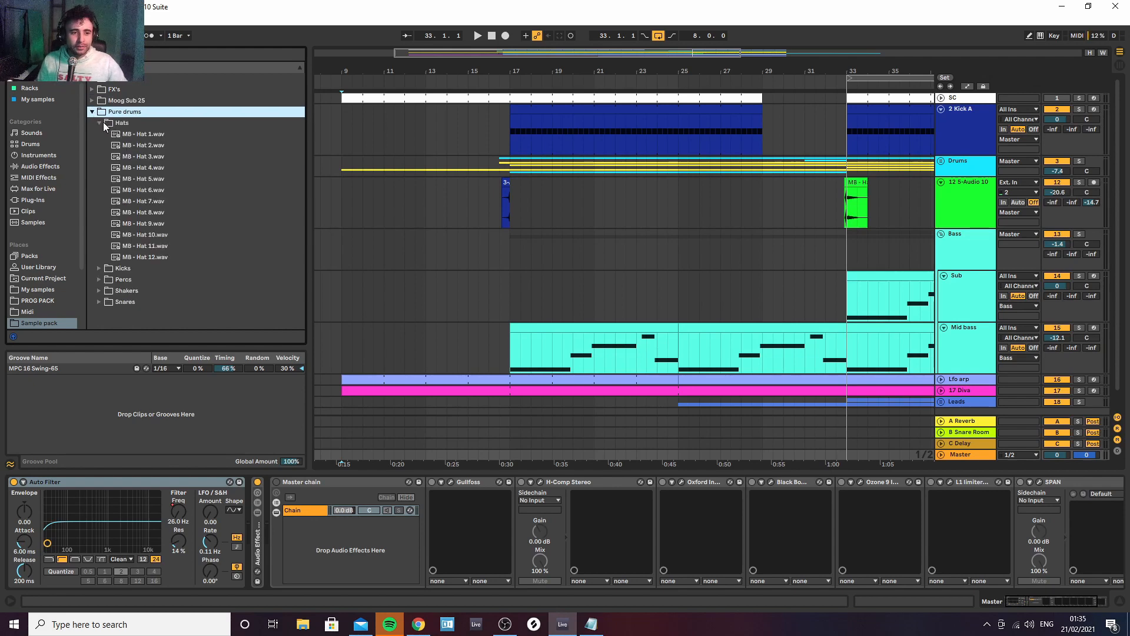
Audition the hi-hat samples one after another from Hat 1 to Hat 8 in the Hats folder
{"action": "left_click", "coordinate": [101, 123]}
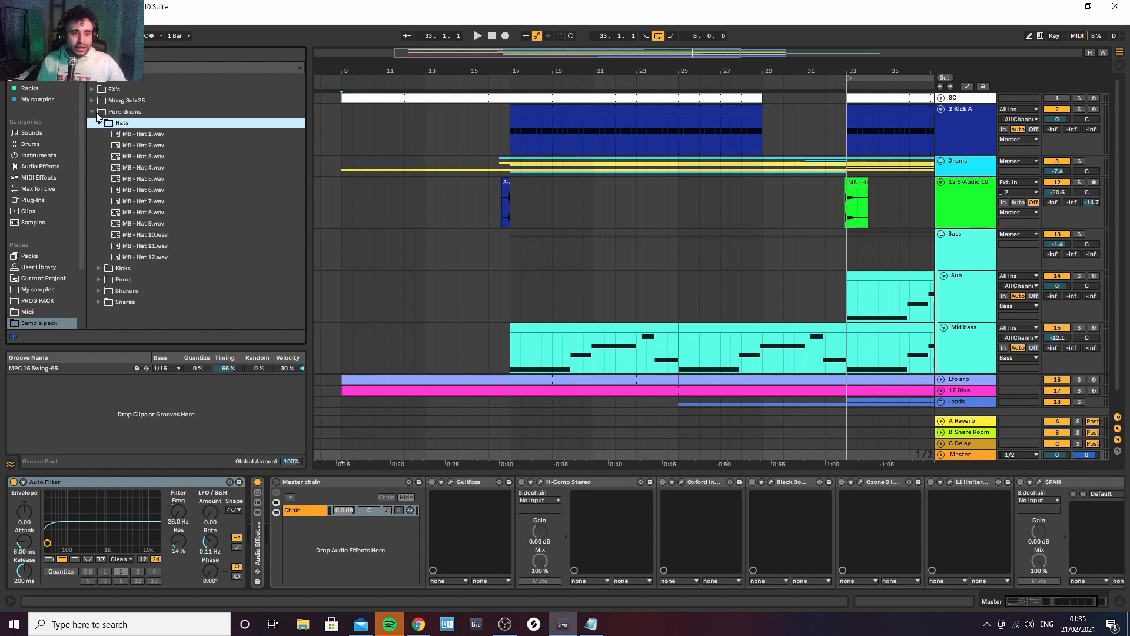
{"action": "left_click", "coordinate": [115, 134]}
{"action": "left_click", "coordinate": [135, 145]}
{"action": "left_click", "coordinate": [136, 157]}
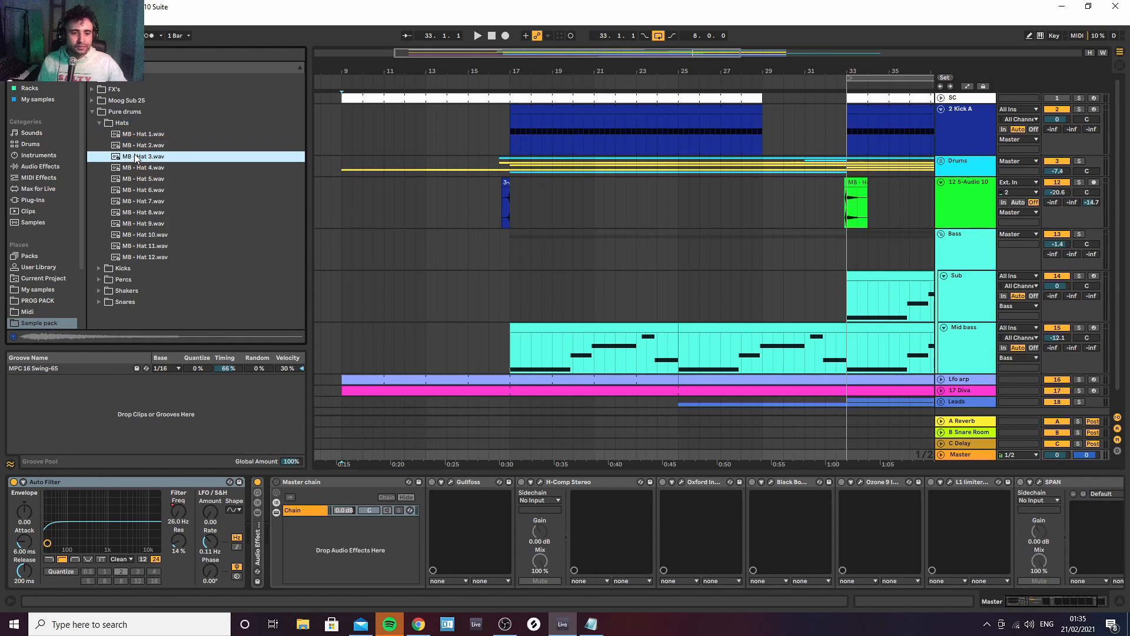
{"action": "left_click", "coordinate": [136, 169]}
{"action": "left_click", "coordinate": [135, 178]}
{"action": "left_click", "coordinate": [136, 190]}
{"action": "left_click", "coordinate": [135, 202]}
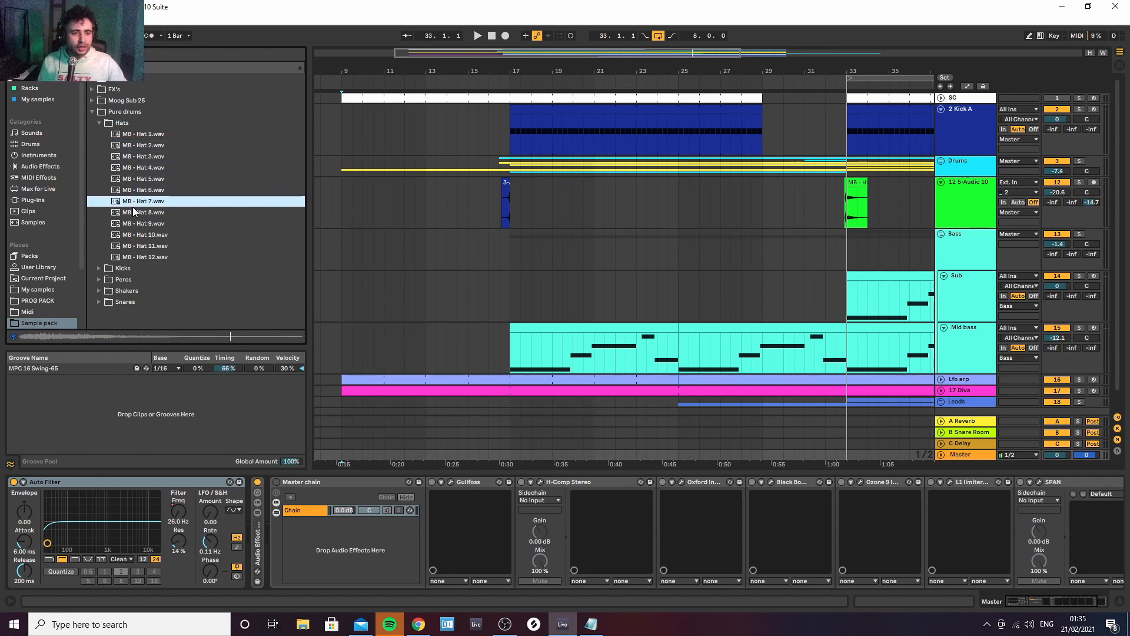
{"action": "left_click", "coordinate": [134, 213]}
Audition several Perc DEEP samples in the Percs folder, including 2, 4, 6, 10 and 13, and collapse the folder
{"action": "left_click", "coordinate": [112, 281]}
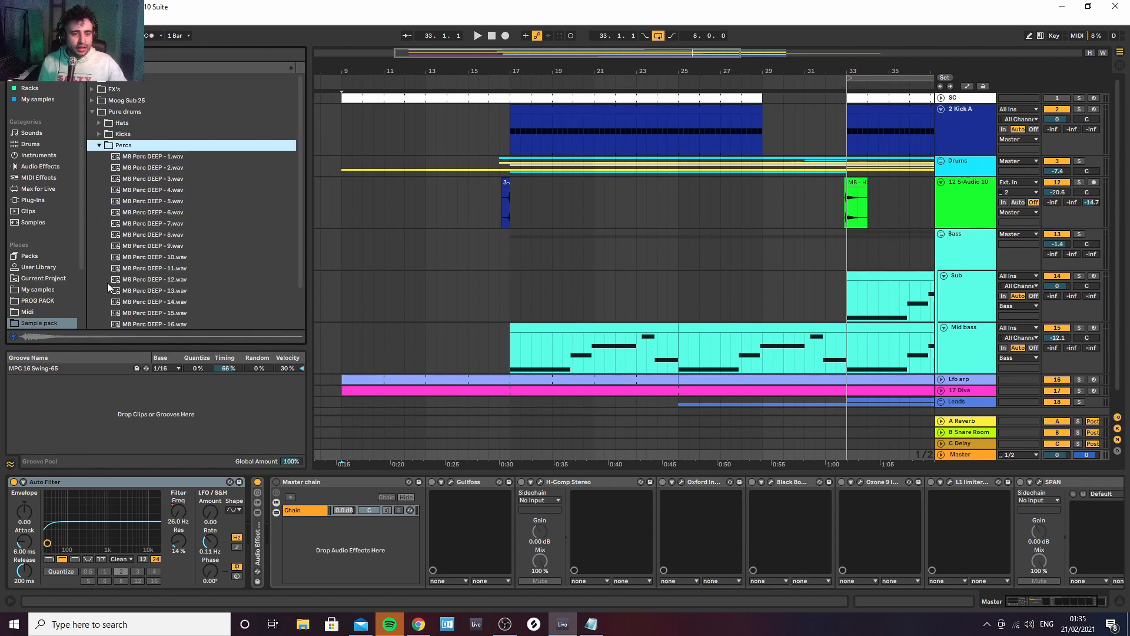
{"action": "left_click", "coordinate": [152, 191]}
{"action": "left_click", "coordinate": [148, 167]}
{"action": "left_click", "coordinate": [149, 212]}
{"action": "left_click", "coordinate": [150, 259]}
{"action": "left_click", "coordinate": [150, 291]}
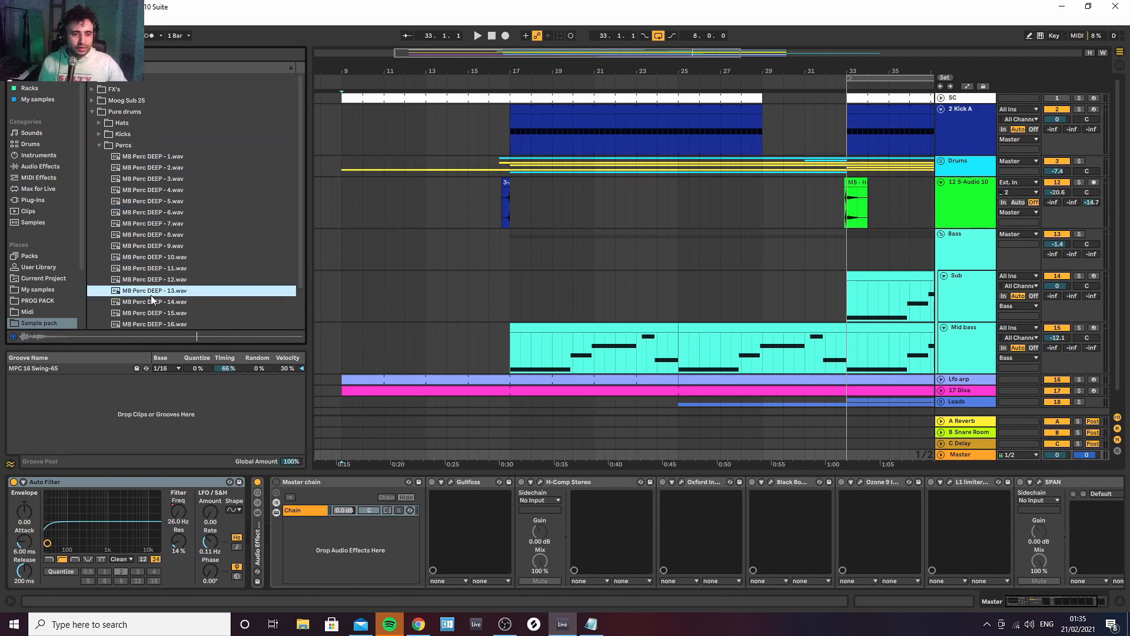
{"action": "left_click", "coordinate": [146, 224]}
{"action": "left_click", "coordinate": [121, 156]}
{"action": "left_click", "coordinate": [99, 145]}
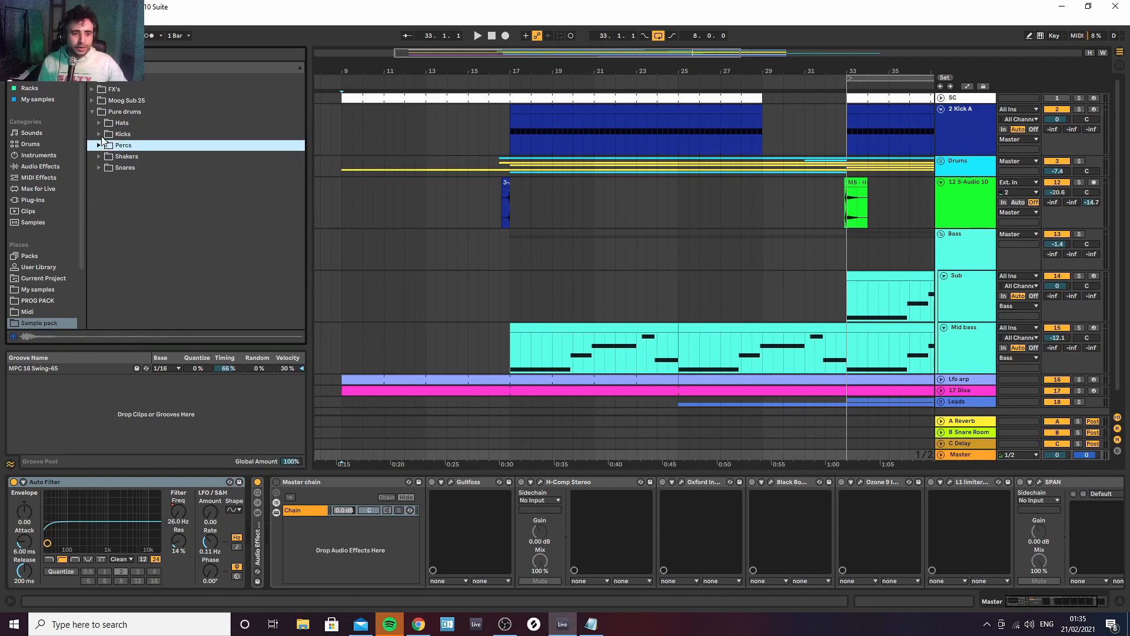
Audition the samples in the Kicks folder in order, from Kick FL 22 through to the Kick loop FL file
{"action": "left_click", "coordinate": [99, 134]}
{"action": "left_click", "coordinate": [144, 144]}
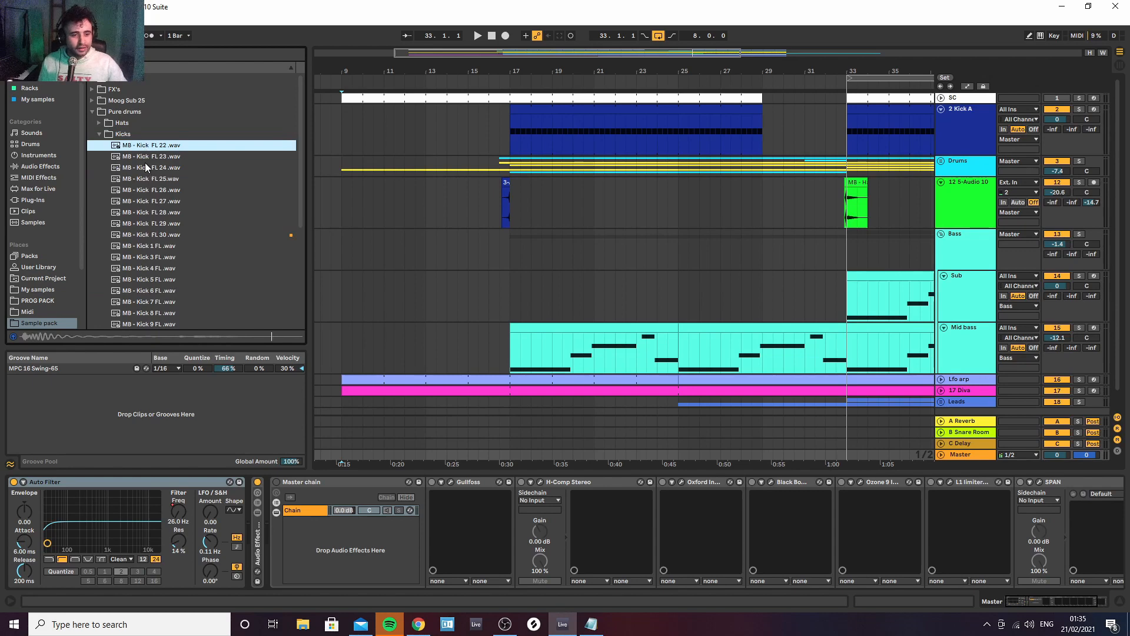
{"action": "key", "text": "Down"}
{"action": "key", "text": "Down"}
{"action": "key", "text": "Down"}
{"action": "key", "text": "Down"}
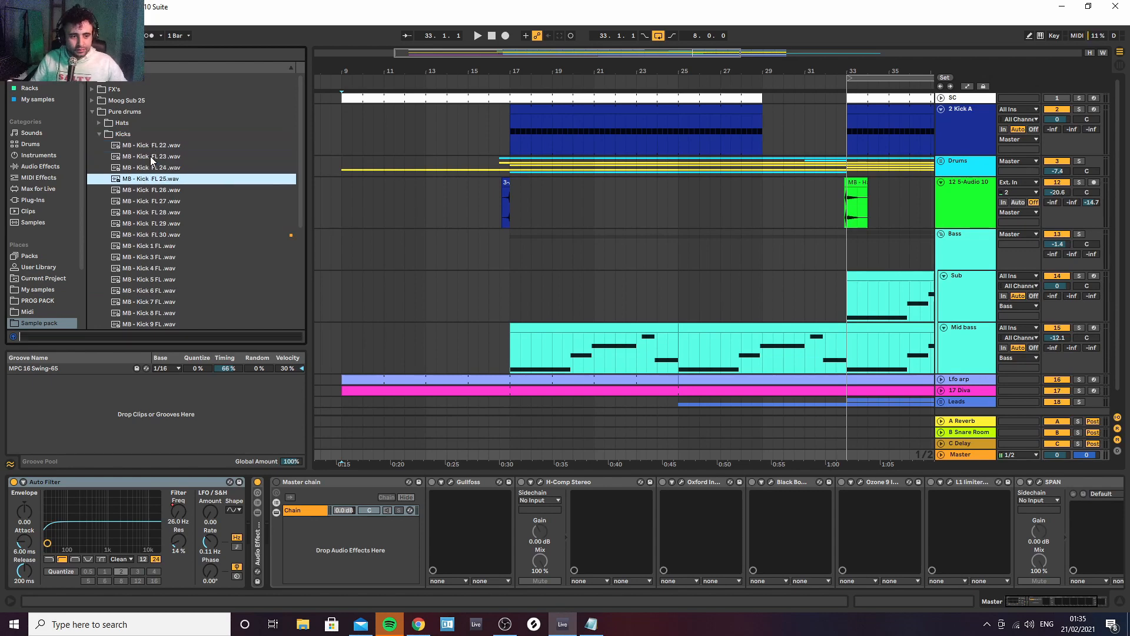
{"action": "key", "text": "Down"}
{"action": "key", "text": "Down"}
{"action": "key", "text": "Down"}
{"action": "key", "text": "Down"}
{"action": "key", "text": "Down"}
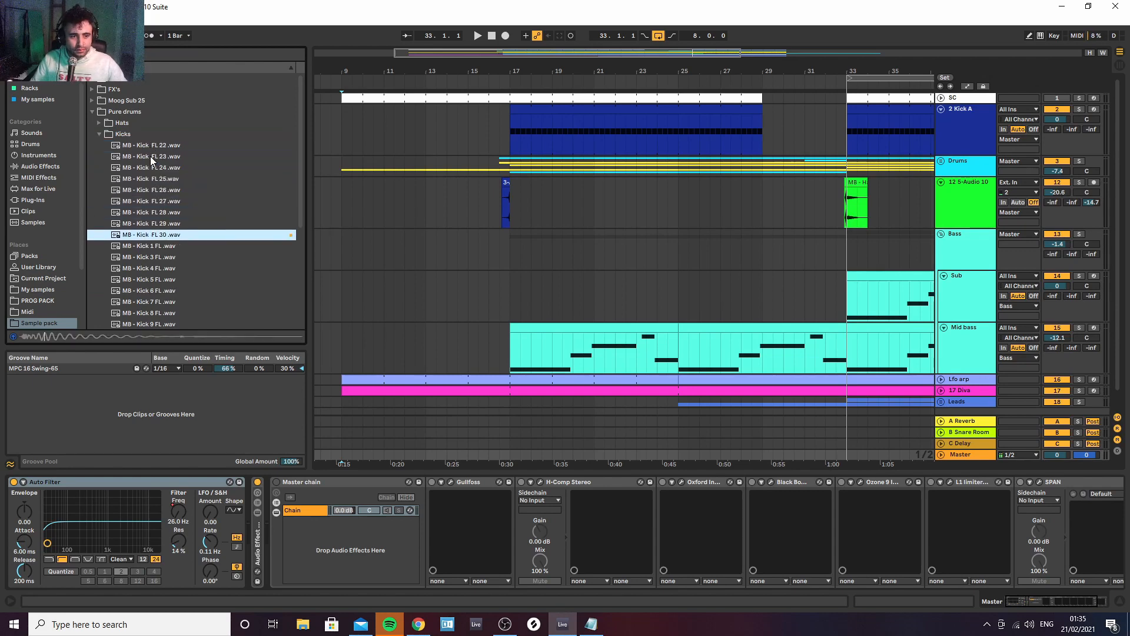
{"action": "key", "text": "Down"}
{"action": "key", "text": "Down"}
{"action": "key", "text": "Down"}
{"action": "key", "text": "Down"}
{"action": "key", "text": "Down"}
{"action": "key", "text": "Down"}
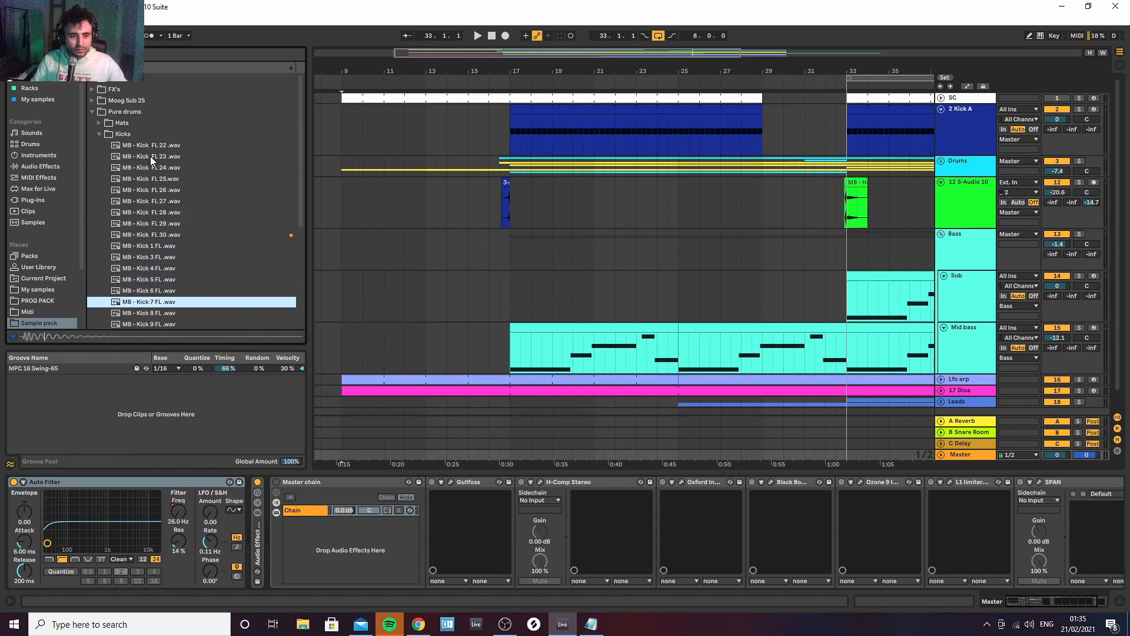
{"action": "key", "text": "Down"}
{"action": "key", "text": "Down"}
{"action": "key", "text": "Down"}
{"action": "key", "text": "Down"}
{"action": "key", "text": "Down"}
{"action": "key", "text": "Down"}
{"action": "key", "text": "Down"}
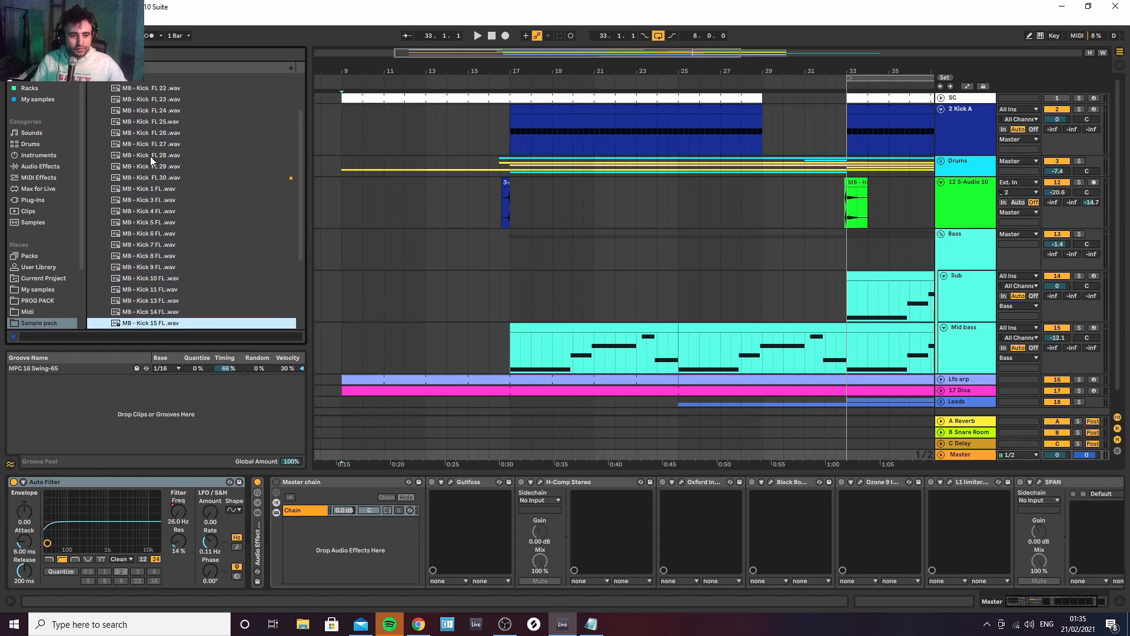
{"action": "key", "text": "Down"}
{"action": "key", "text": "Down"}
{"action": "key", "text": "Down"}
{"action": "key", "text": "Down"}
{"action": "key", "text": "Down"}
{"action": "key", "text": "Down"}
{"action": "key", "text": "Down"}
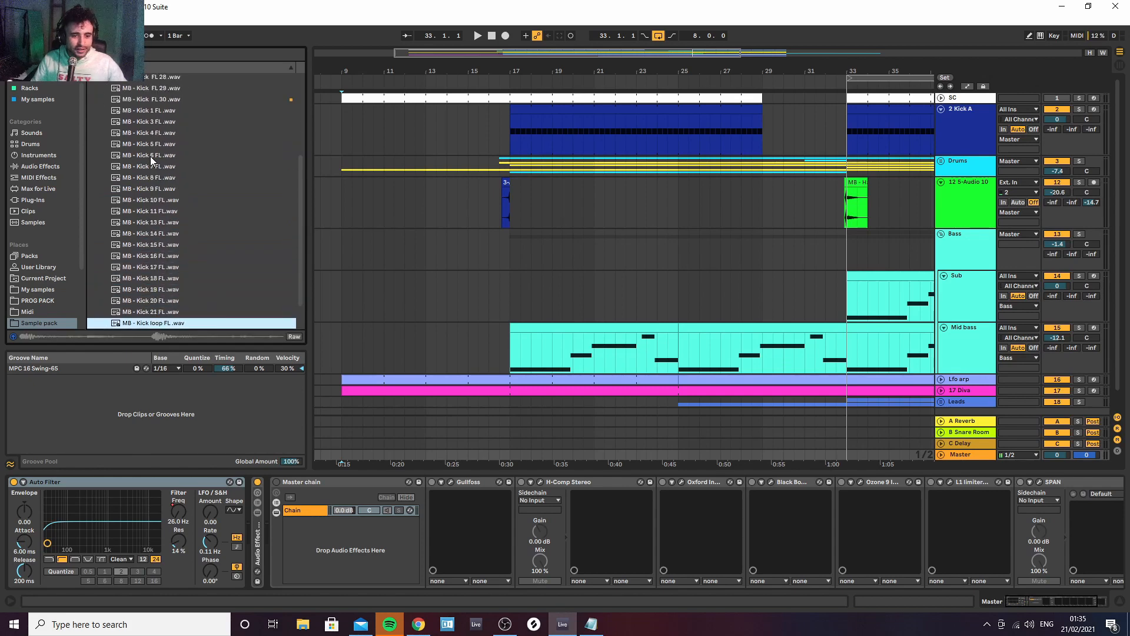
{"action": "key", "text": "Down"}
{"action": "key", "text": "Up"}
{"action": "key", "text": "Up"}
{"action": "key", "text": "Up"}
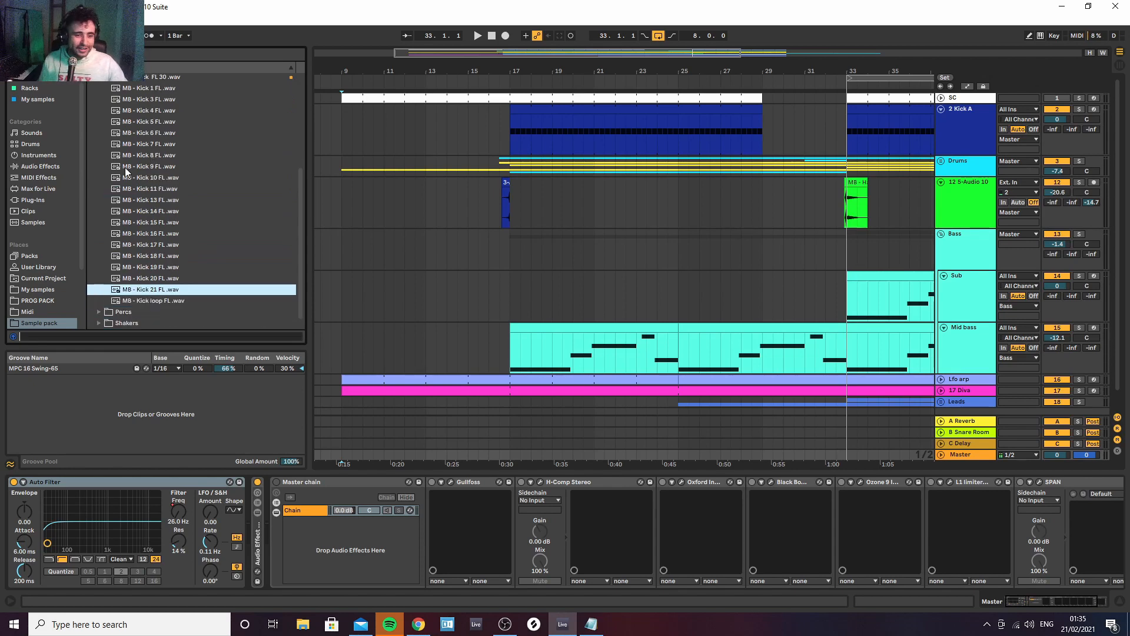
Audition a selection of loops and one shots in the Shakers folder and expand the Snares folder
{"action": "scroll", "coordinate": [147, 210], "scroll_direction": "down", "scroll_amount": 1}
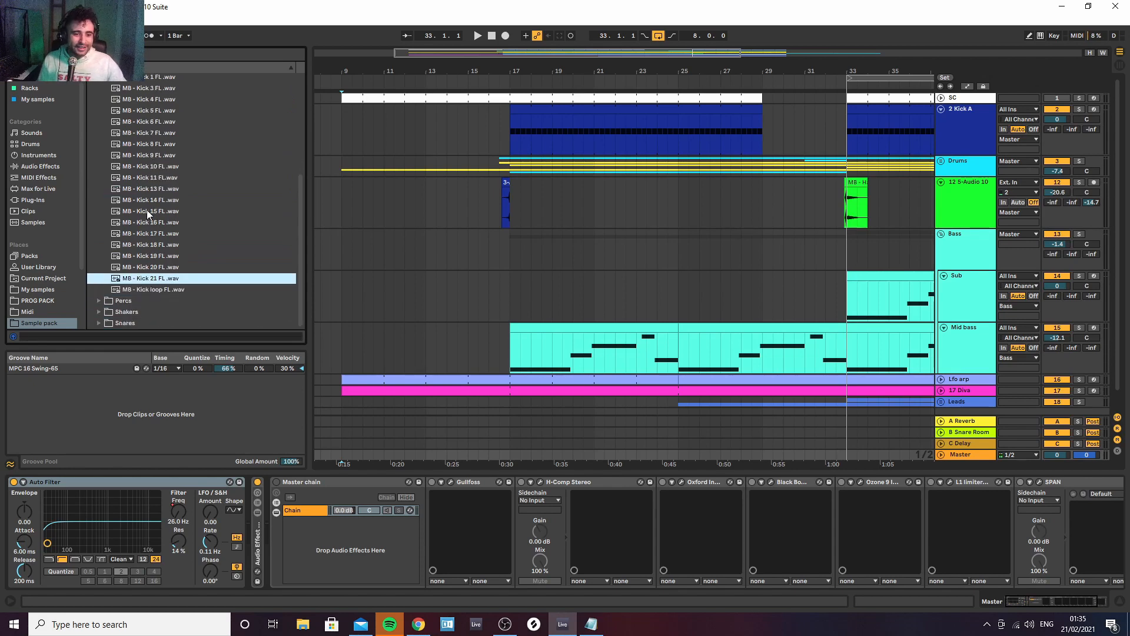
{"action": "left_click", "coordinate": [96, 311]}
{"action": "key", "text": "Down"}
{"action": "key", "text": "Down"}
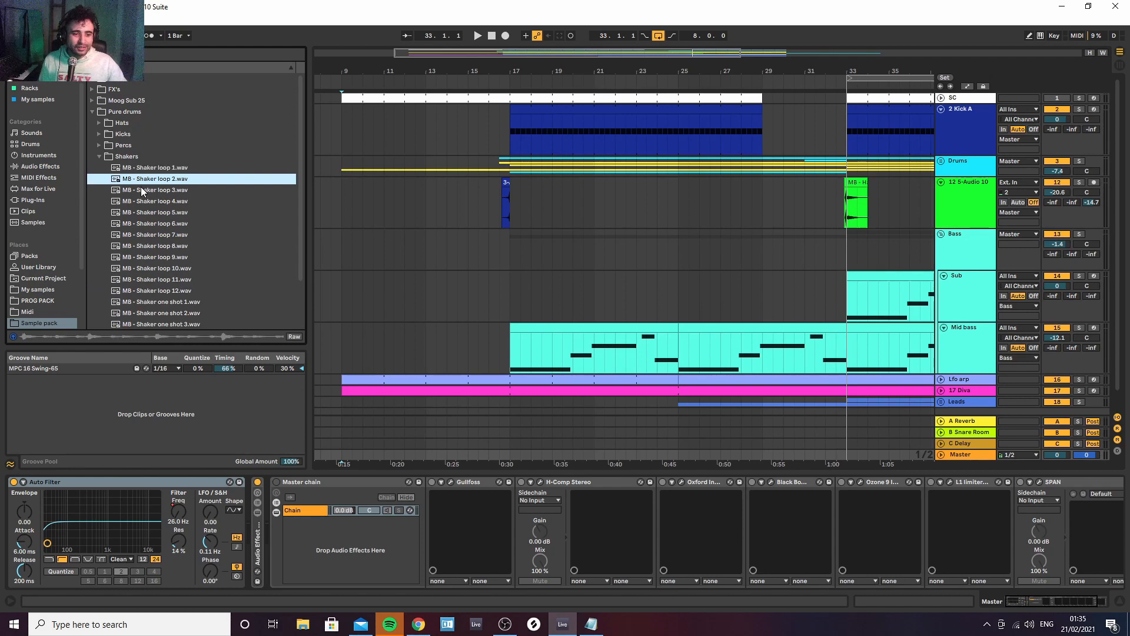
{"action": "left_click", "coordinate": [142, 201]}
{"action": "left_click", "coordinate": [142, 223]}
{"action": "left_click", "coordinate": [136, 269]}
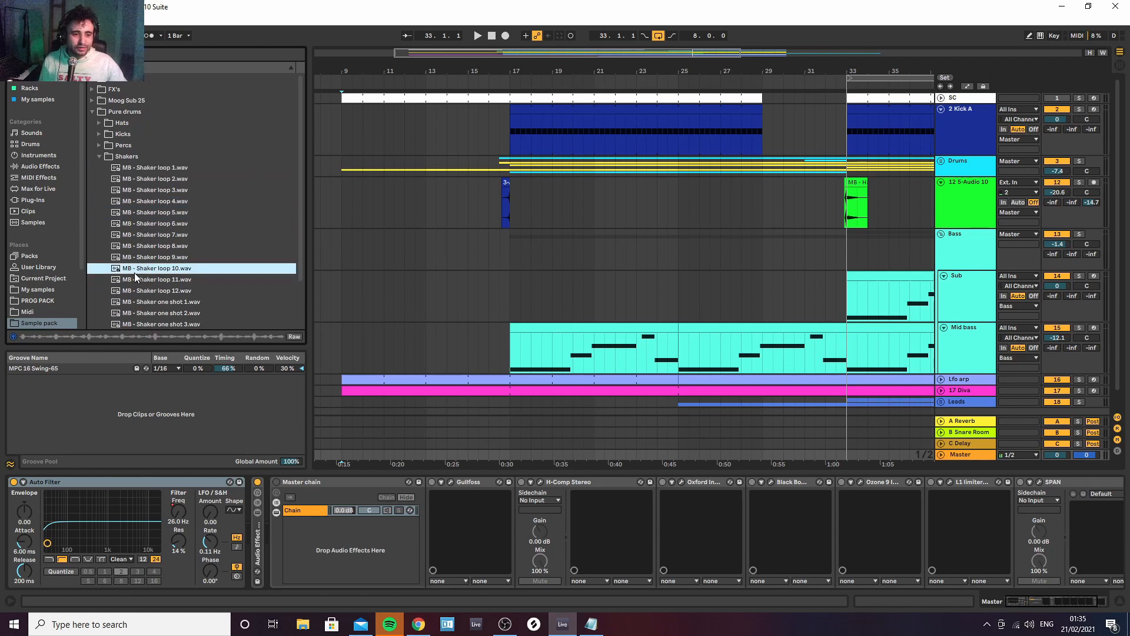
{"action": "left_click", "coordinate": [155, 313]}
{"action": "scroll", "coordinate": [164, 267], "scroll_direction": "down", "scroll_amount": 2}
{"action": "key", "text": "Up"}
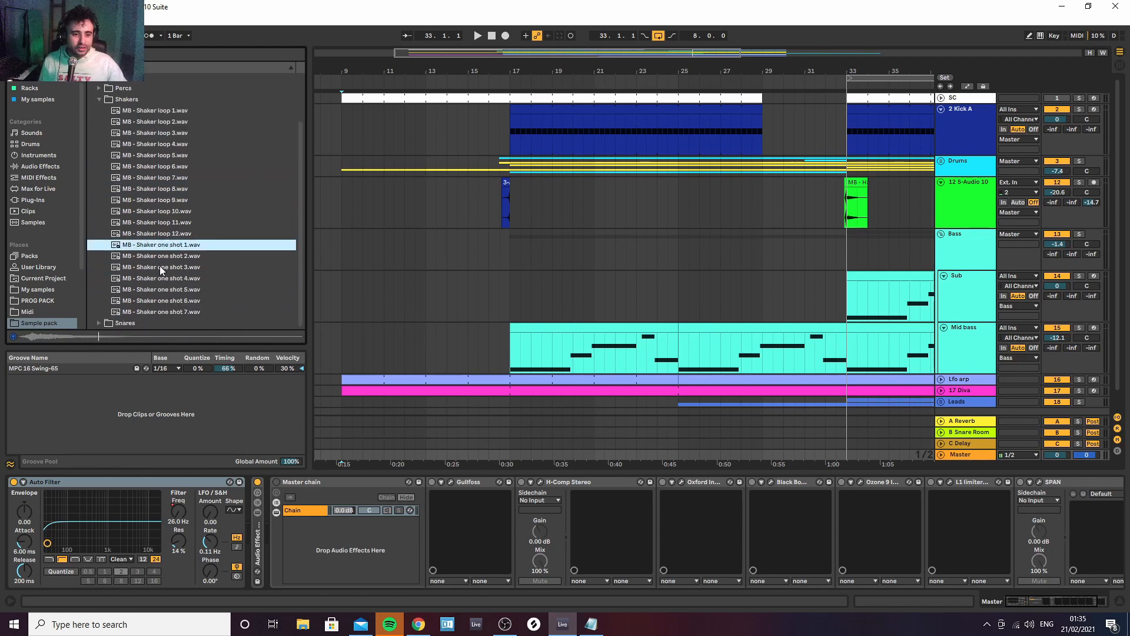
{"action": "left_click", "coordinate": [100, 320]}
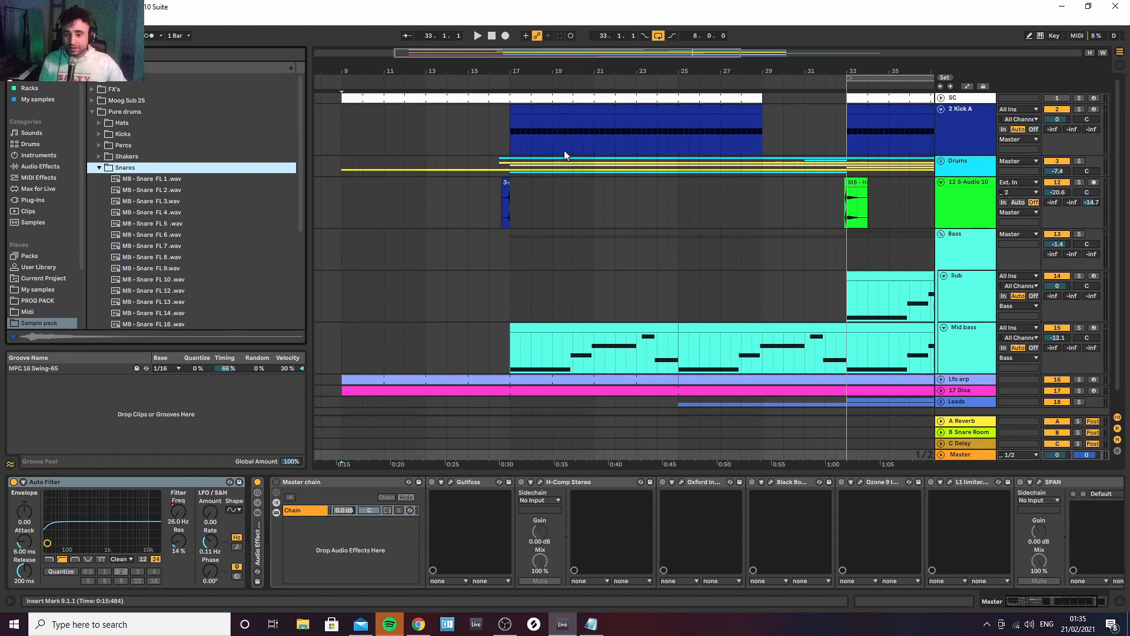
Bring the whole arrangement into view and switch to Chrome with the Out of the Loop website
{"action": "left_click_drag", "start_coordinate": [502, 77], "coordinate": [503, 35]}
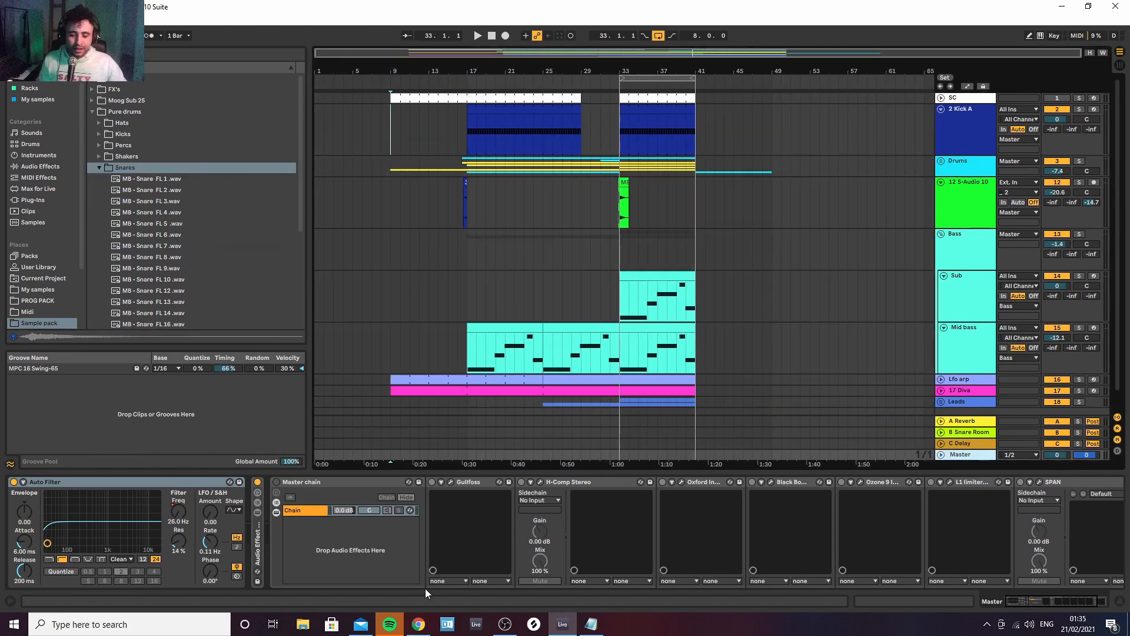
{"action": "left_click", "coordinate": [418, 624]}
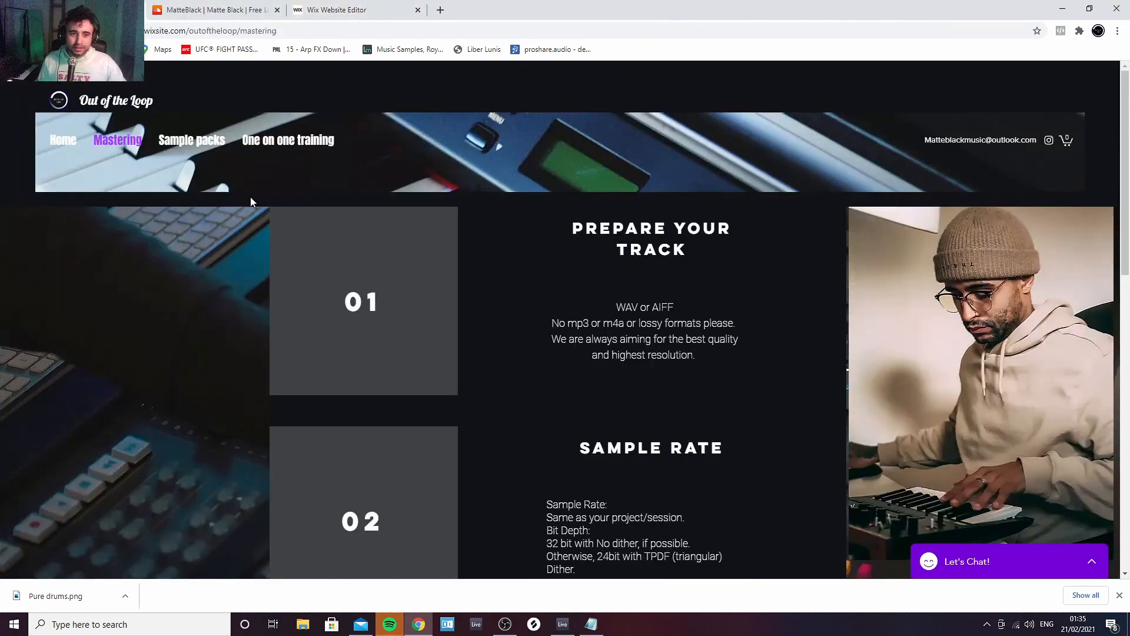
View the website's Sample packs, Mastering and One on one training pages in that order
{"action": "left_click", "coordinate": [171, 140]}
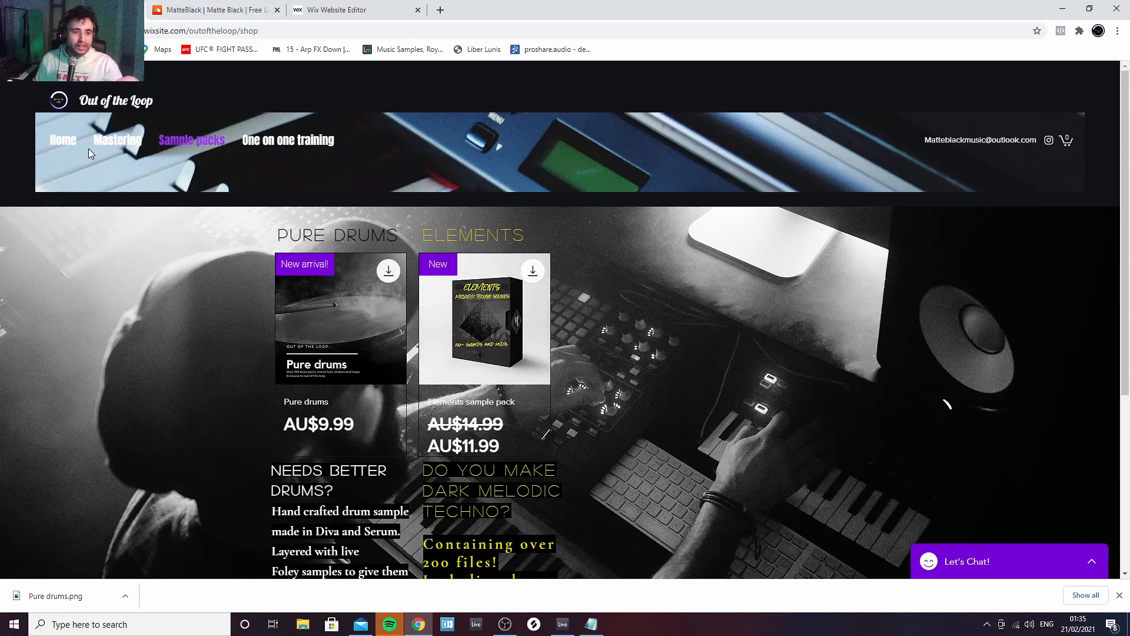
{"action": "left_click", "coordinate": [115, 144]}
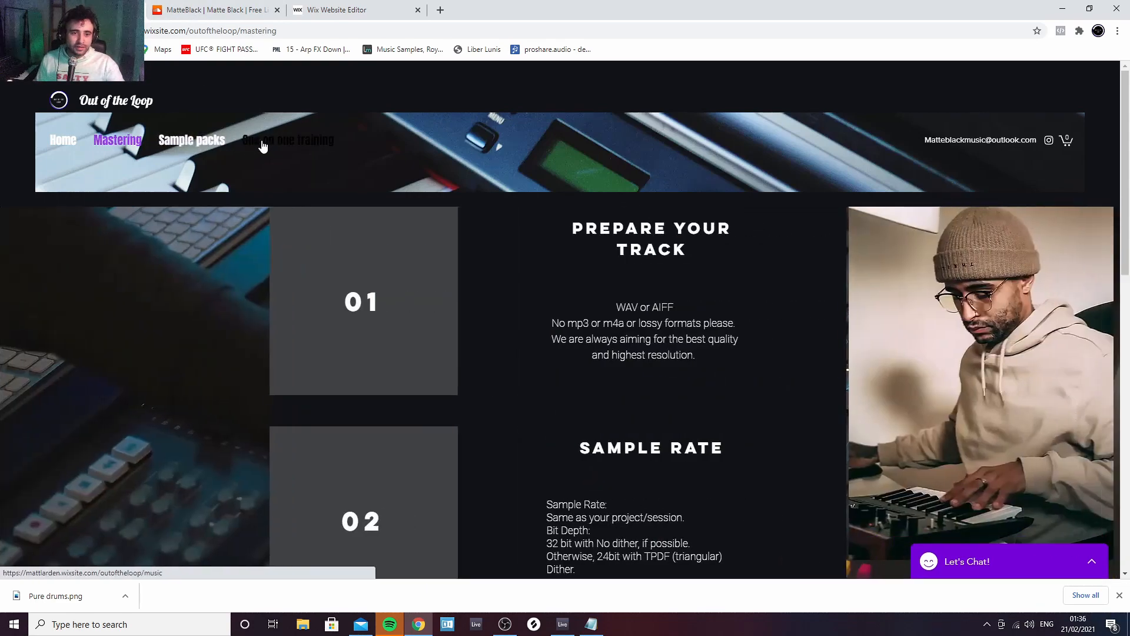
{"action": "left_click", "coordinate": [264, 142]}
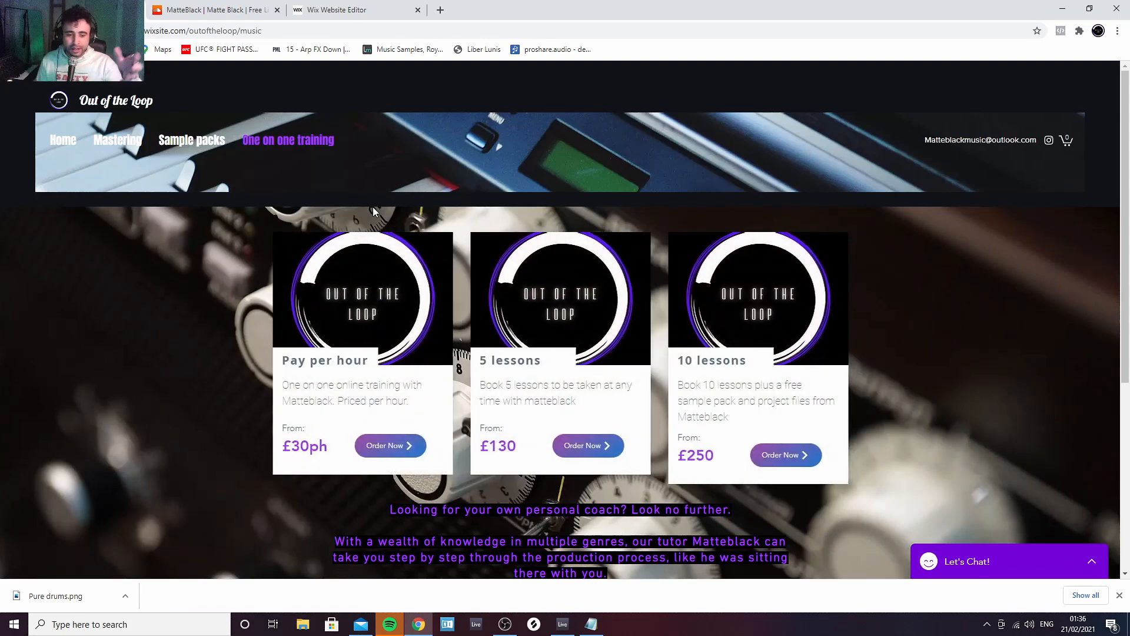
Switch to Ableton Live, fold the 2 Kick A track and select the Kick A and SC tracks to show their devices
{"action": "left_click", "coordinate": [564, 624]}
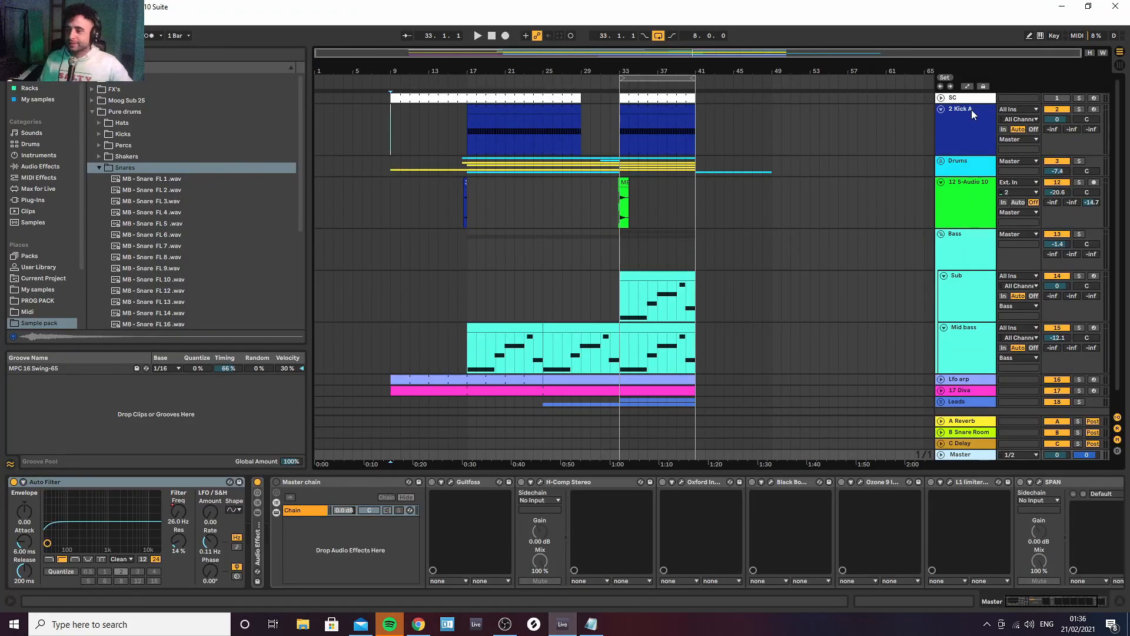
{"action": "left_click", "coordinate": [942, 110]}
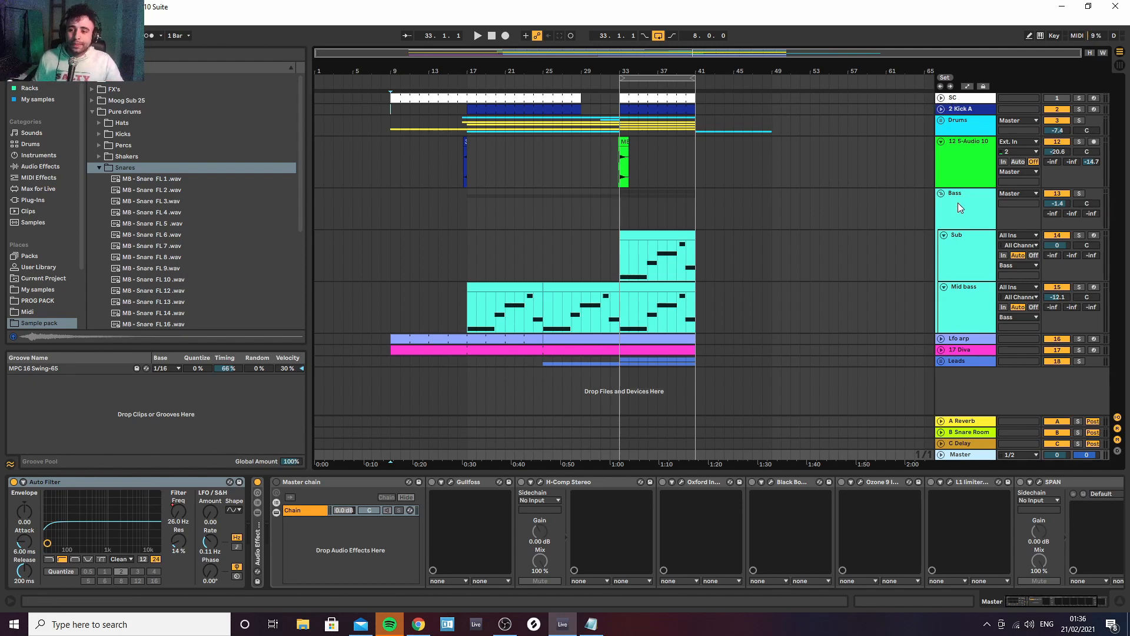
{"action": "left_click_drag", "start_coordinate": [510, 62], "coordinate": [513, 83]}
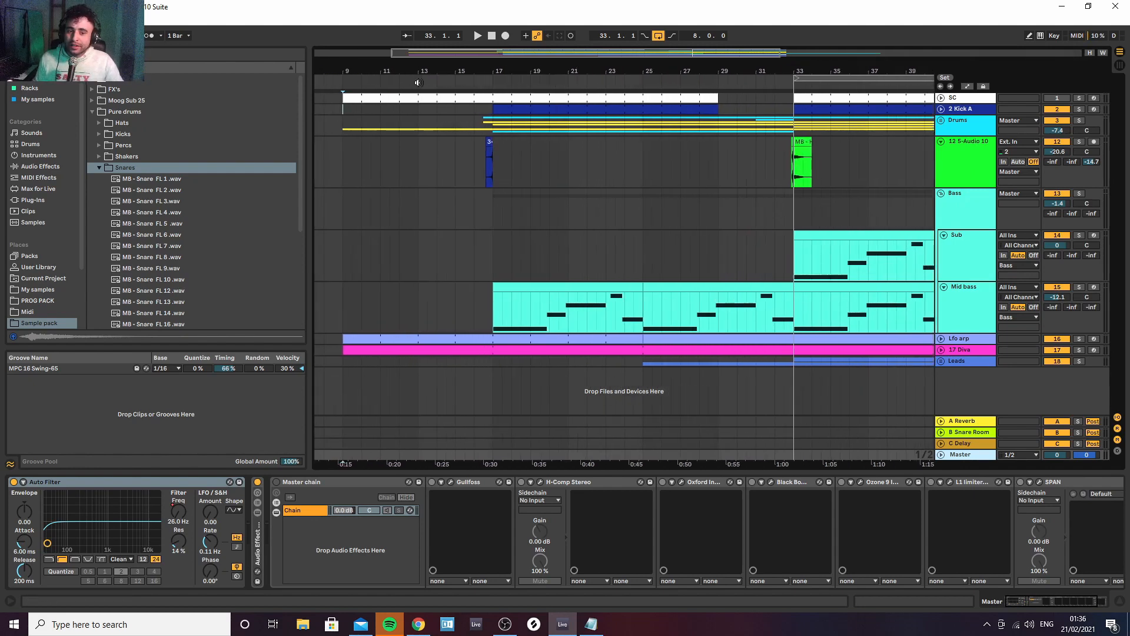
{"action": "left_click", "coordinate": [967, 111]}
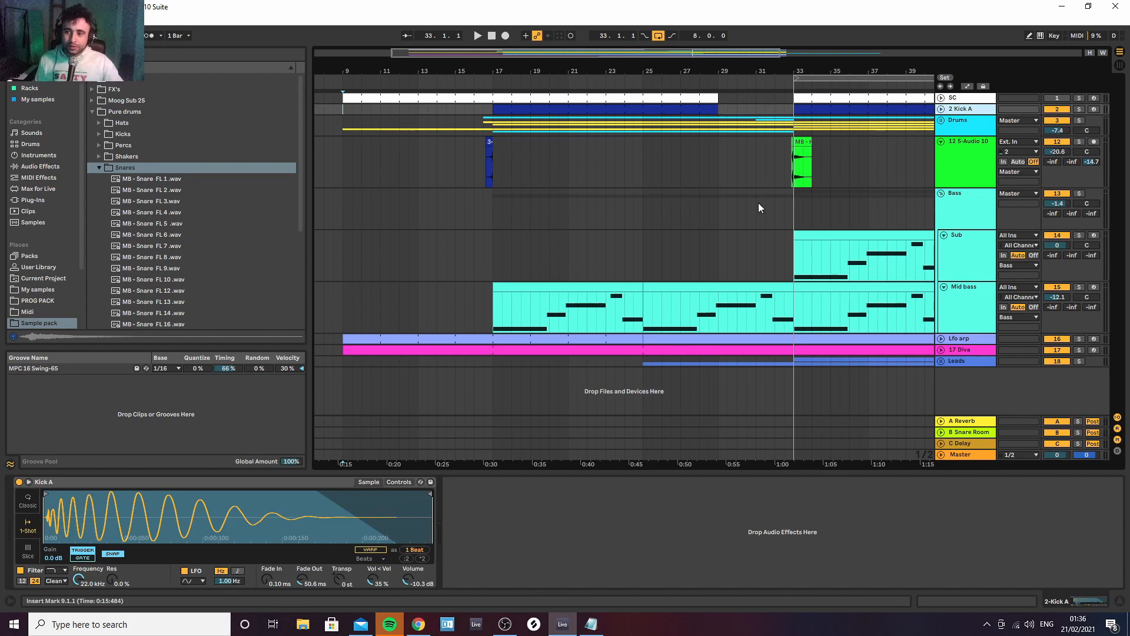
{"action": "left_click", "coordinate": [961, 99]}
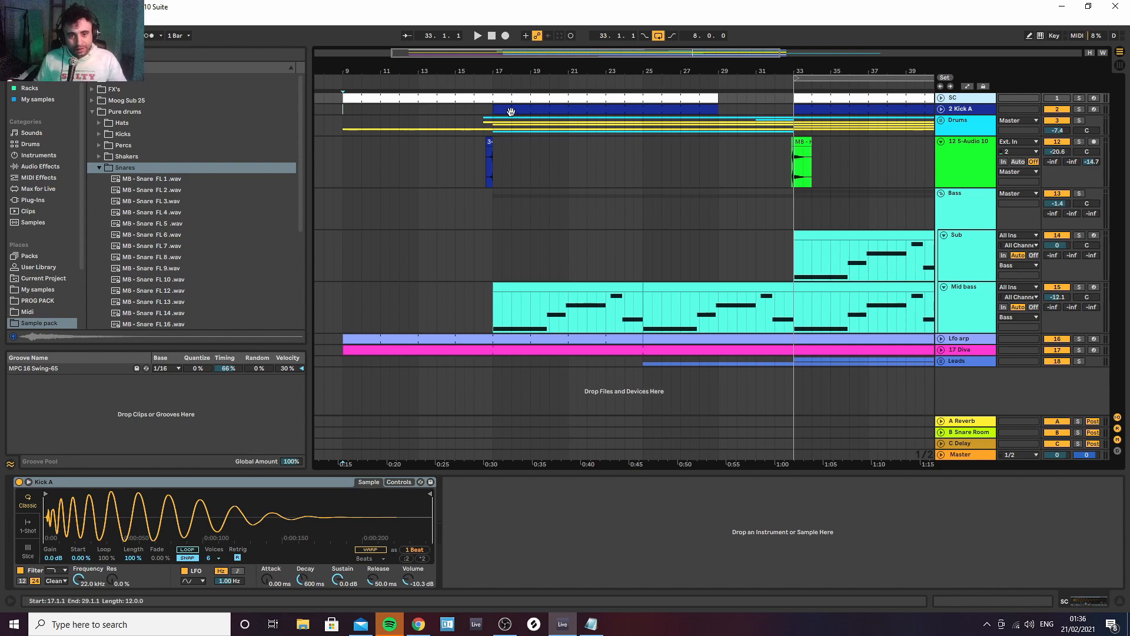
Play the arrangement from bar 9 and show the 17 Diva track's device chain as far as its sidechained Compressor
{"action": "left_click", "coordinate": [345, 110]}
{"action": "key", "text": "space"}
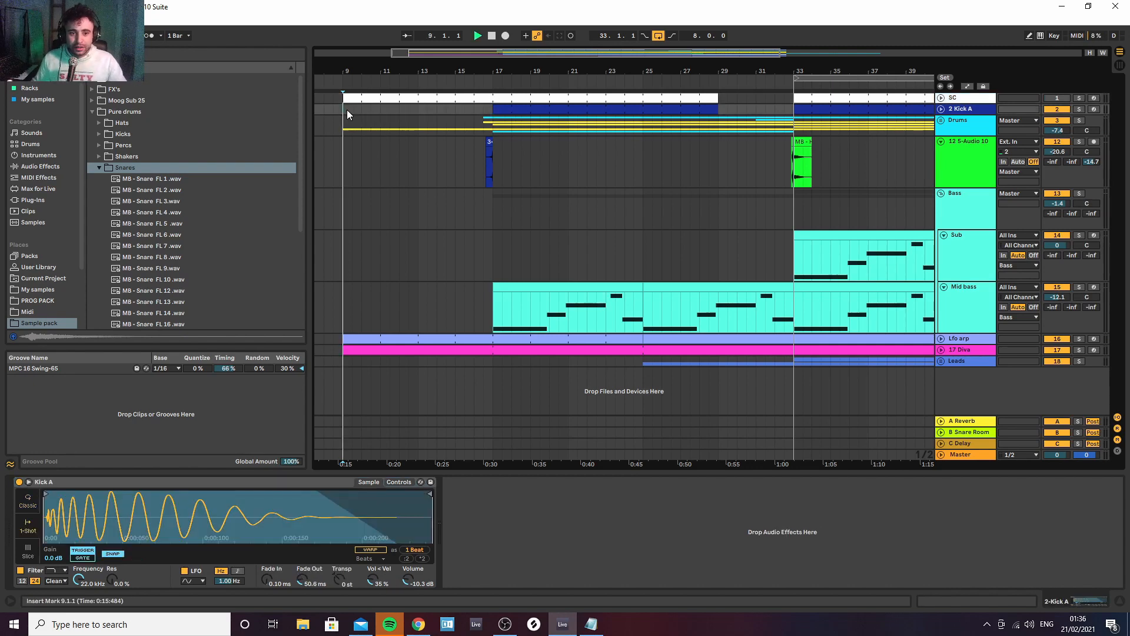
{"action": "left_click", "coordinate": [970, 340]}
{"action": "left_click_drag", "start_coordinate": [961, 369], "coordinate": [965, 351]}
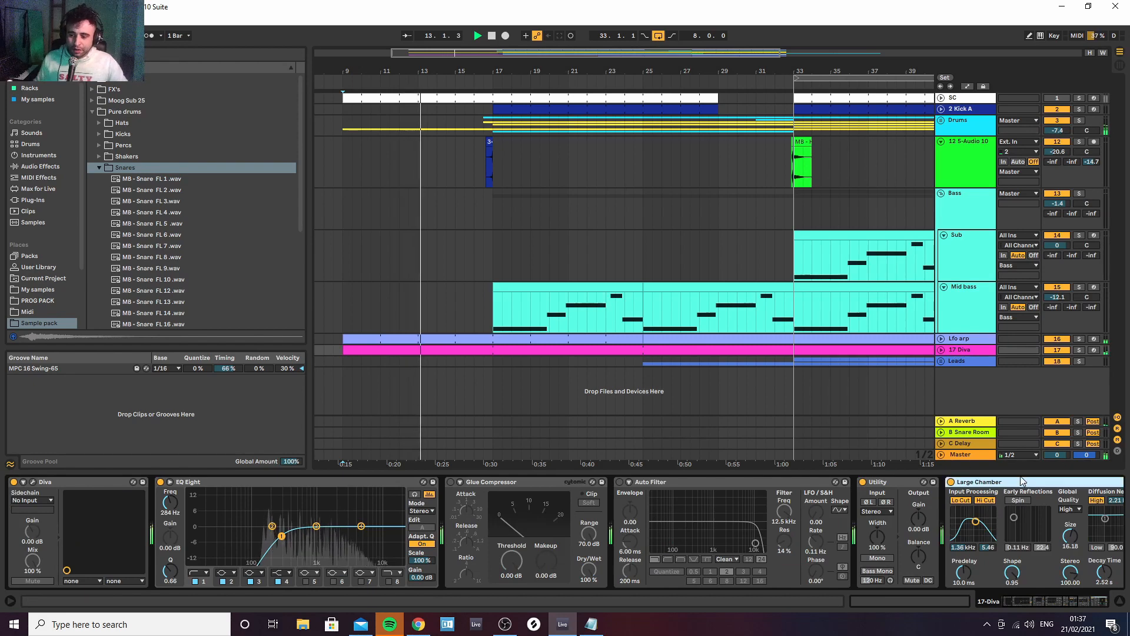
{"action": "key", "text": "Right"}
{"action": "key", "text": "Right"}
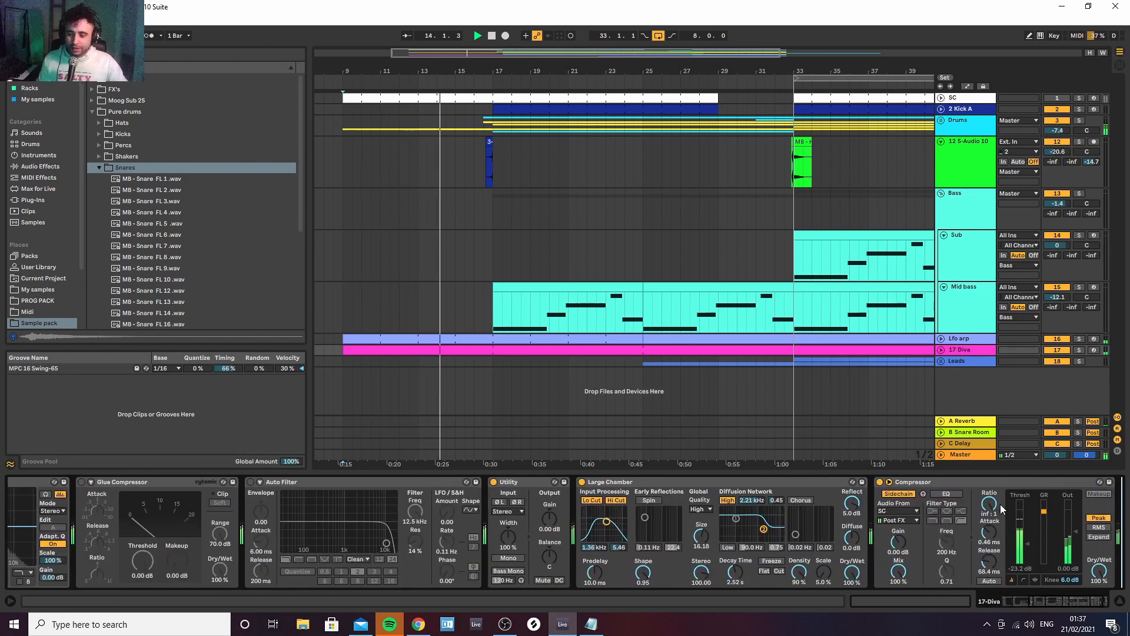
Solo the 17 Diva track to hear the sidechain pumping, then stop playback and unsolo the track
{"action": "key", "text": "s"}
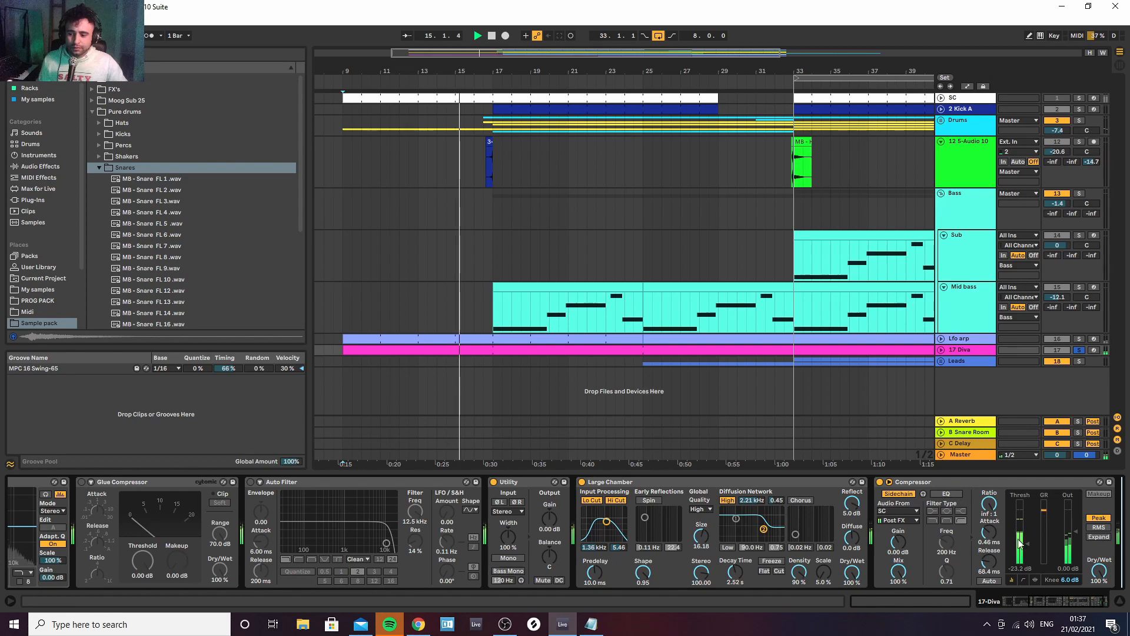
{"action": "key", "text": "space"}
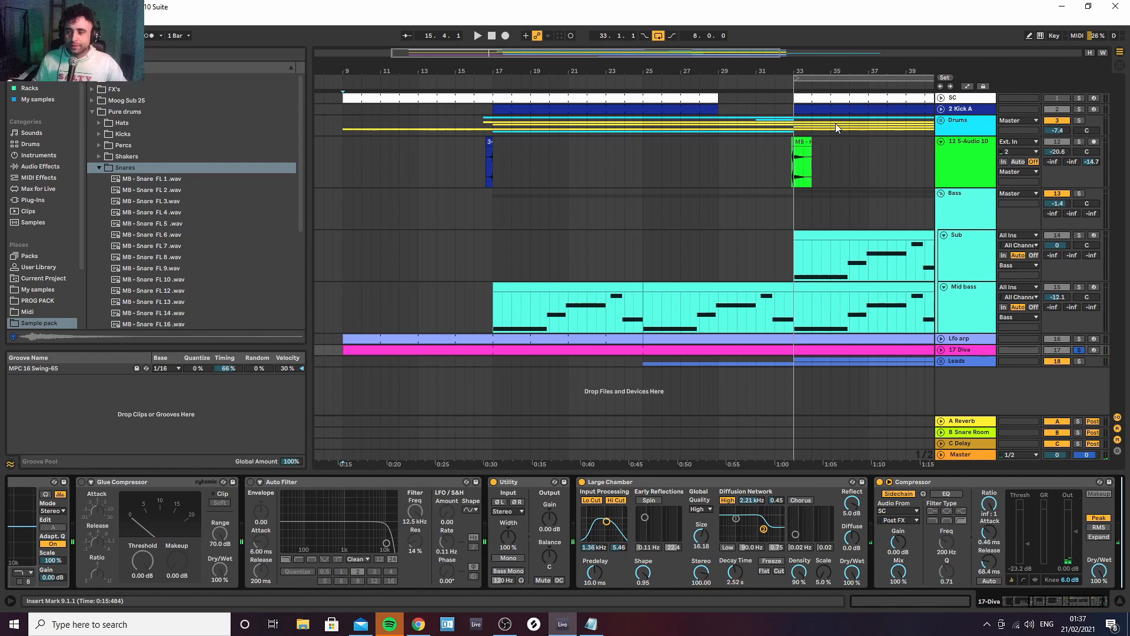
{"action": "key", "text": "s"}
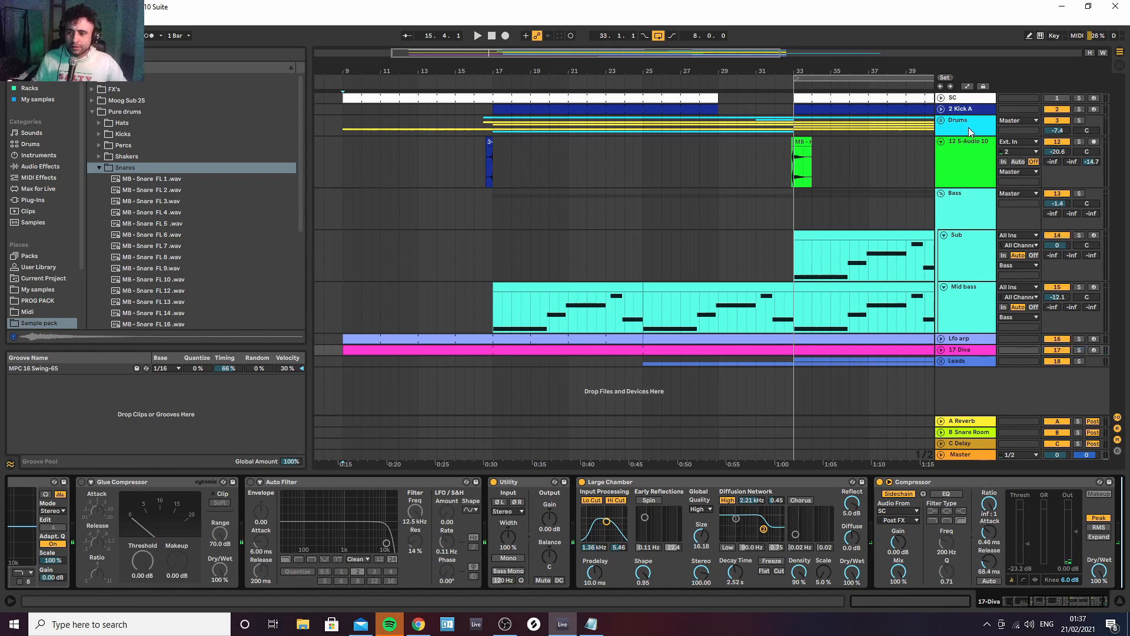
View the Drums group's effect chain, unfold the group into its tracks and hide the detail view
{"action": "left_click", "coordinate": [970, 131]}
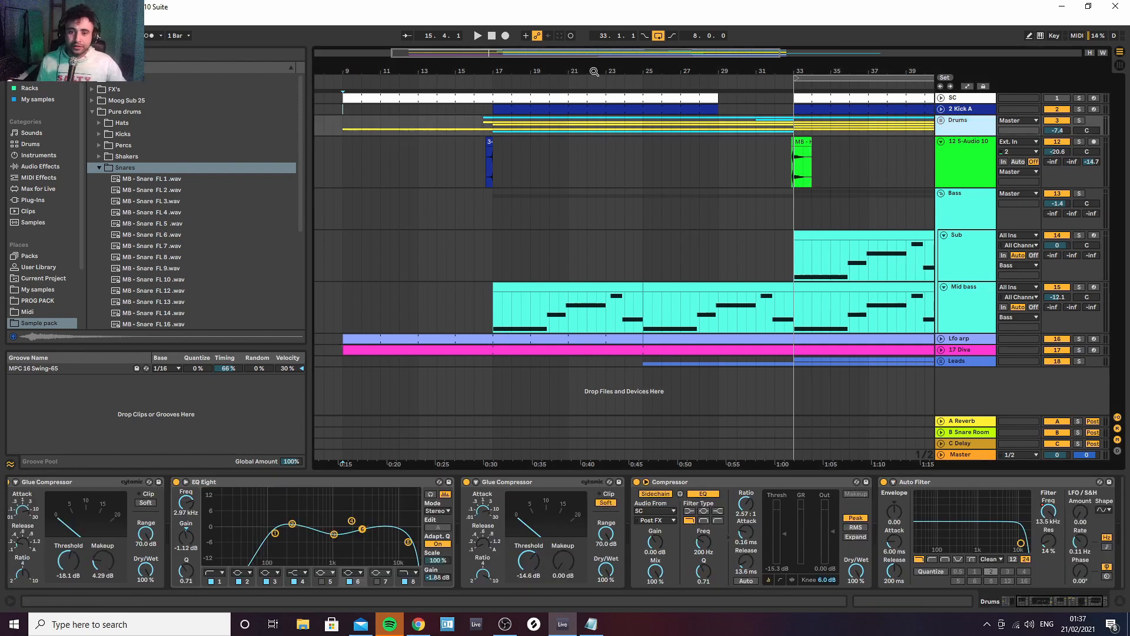
{"action": "left_click_drag", "start_coordinate": [593, 71], "coordinate": [636, 74]}
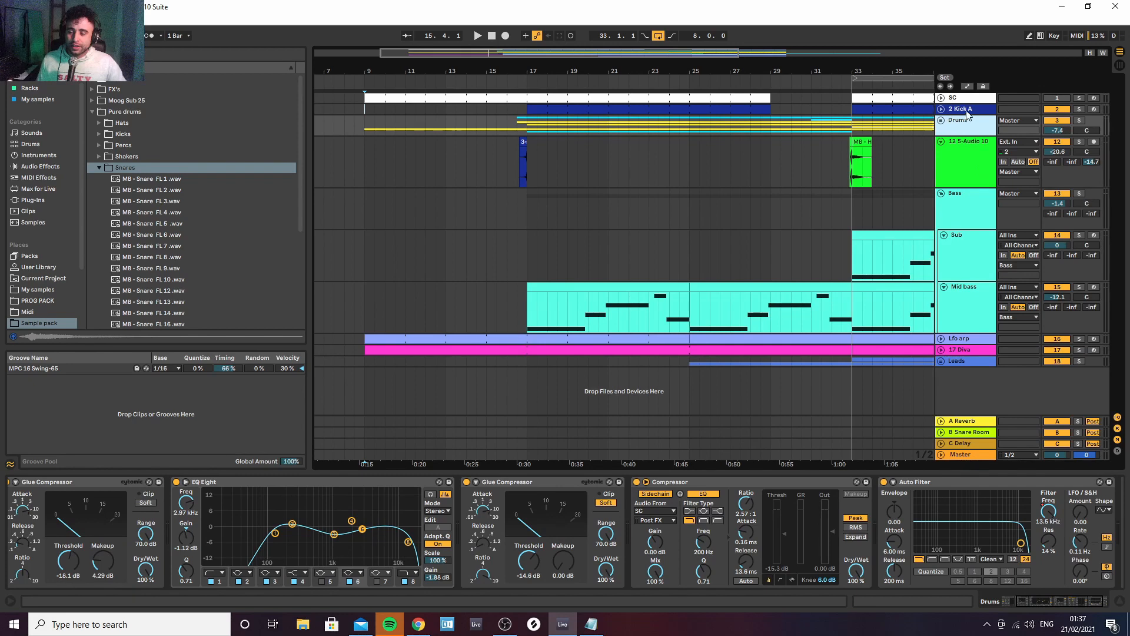
{"action": "left_click", "coordinate": [942, 120]}
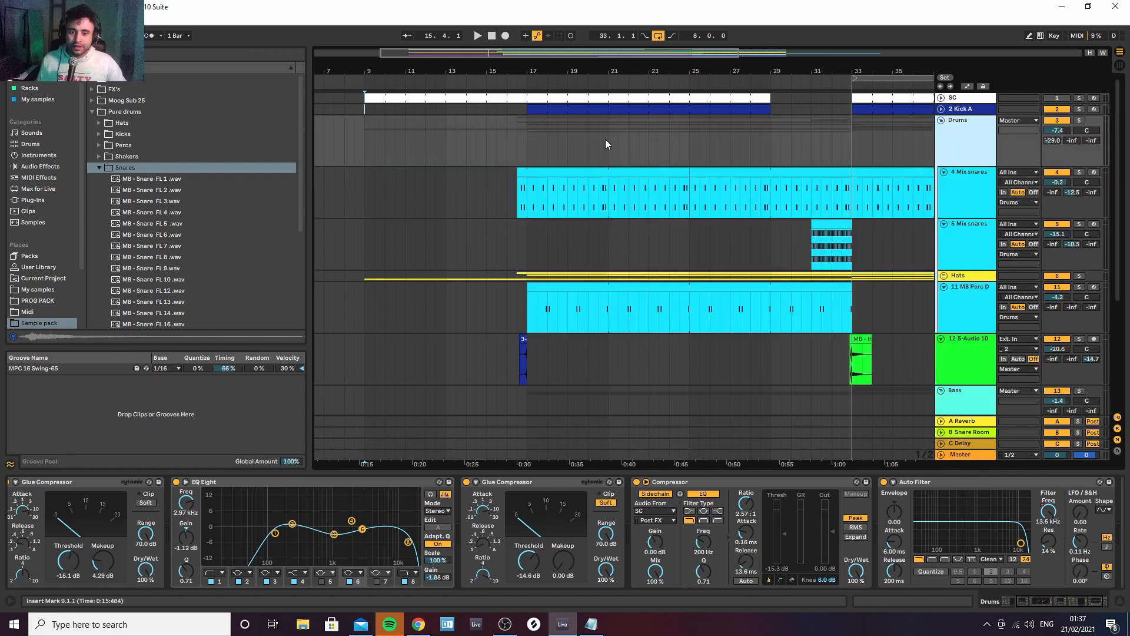
{"action": "double_click", "coordinate": [567, 111]}
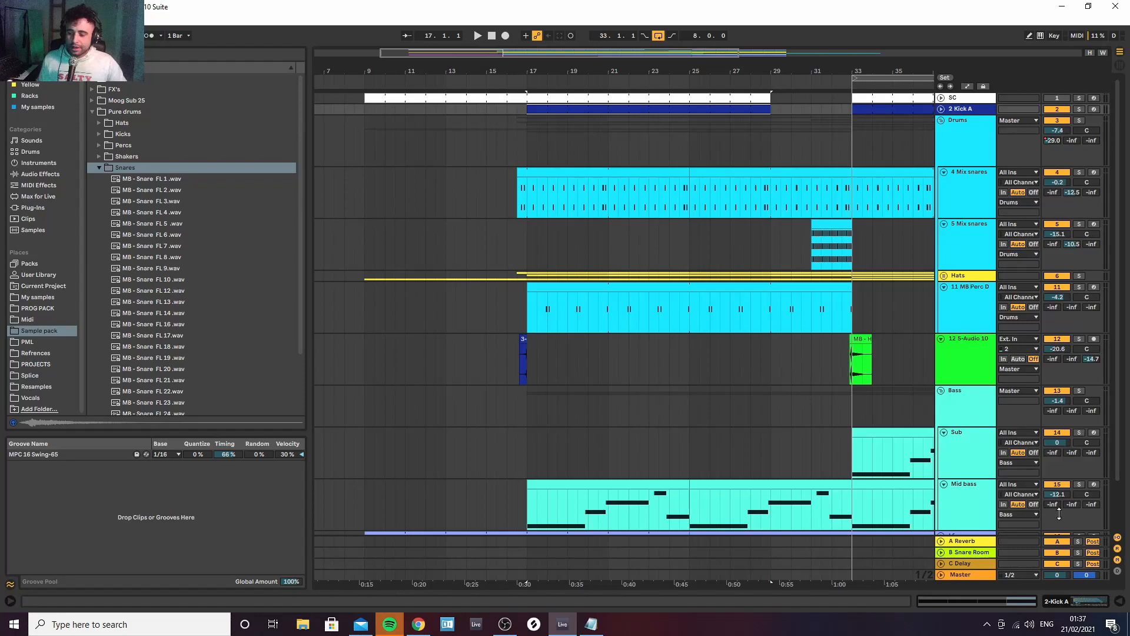
{"action": "left_click", "coordinate": [1119, 601]}
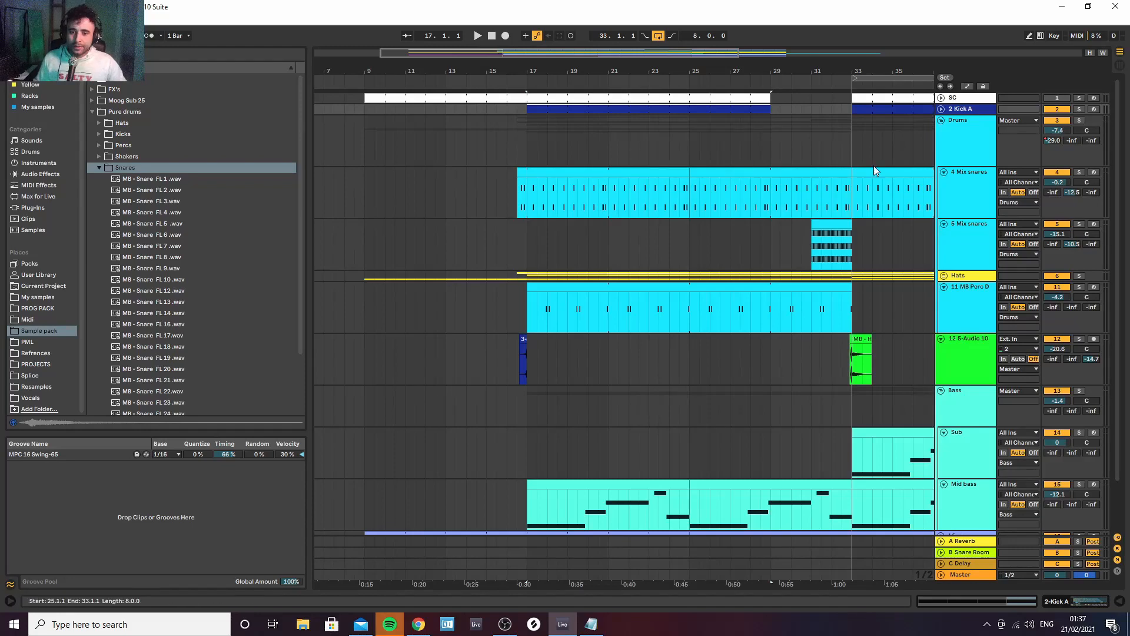
Open the first clip on the 4 Mix snares track to view its notes, and show the track's device chain
{"action": "left_click", "coordinate": [966, 201]}
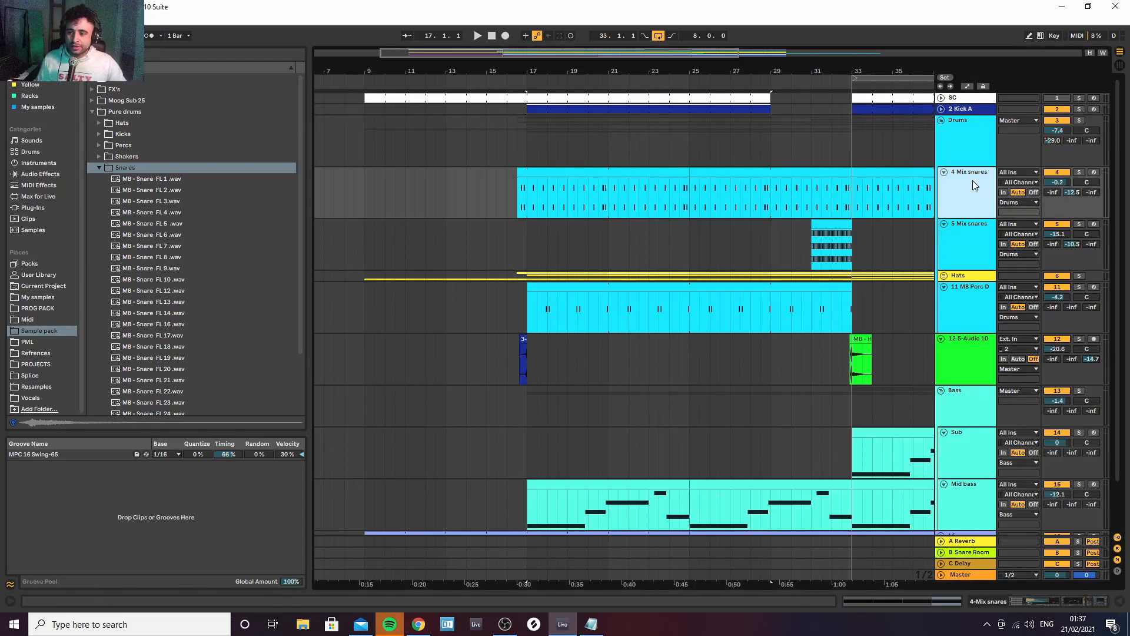
{"action": "left_click", "coordinate": [592, 174]}
{"action": "double_click", "coordinate": [592, 174]}
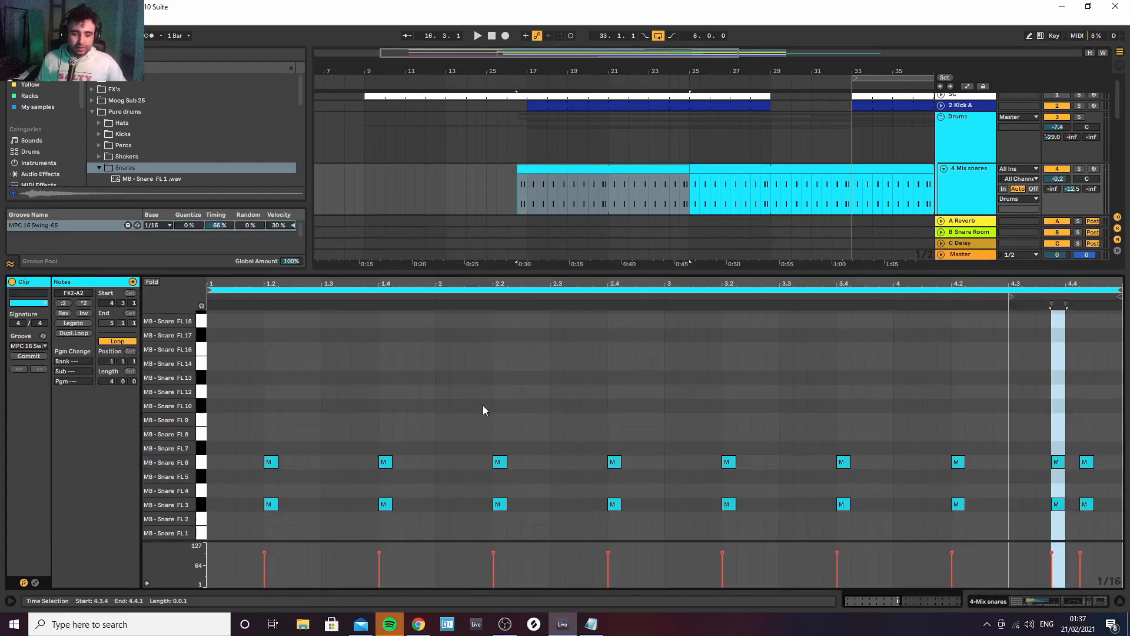
{"action": "left_click", "coordinate": [1071, 602]}
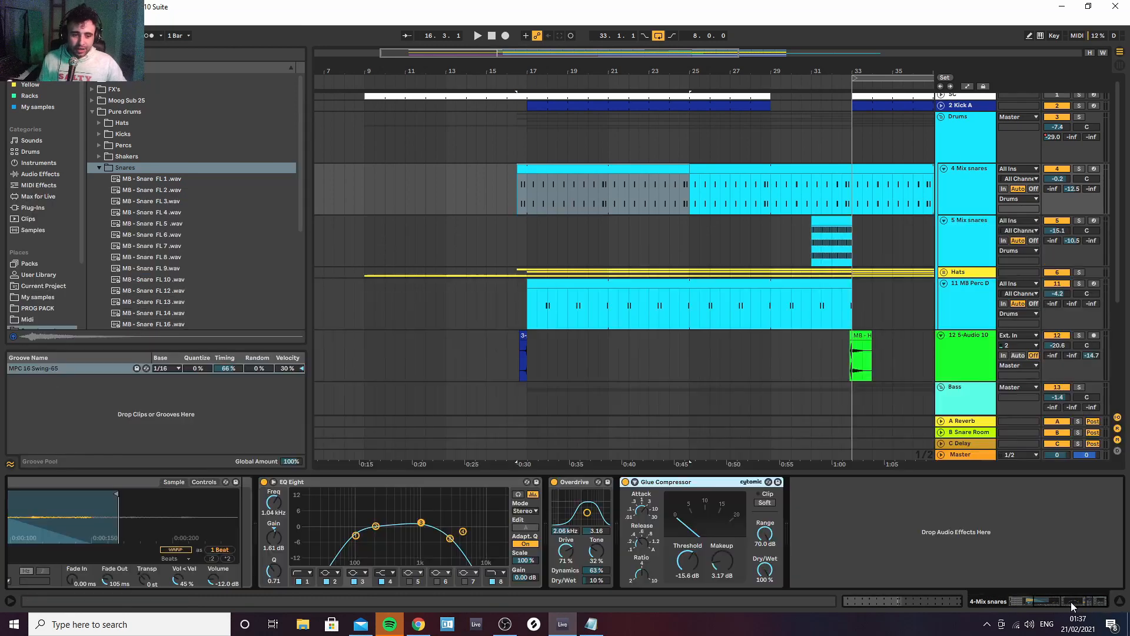
Audition the samples Snare FL 2, 4, 6, 7, 9 and 3 in the Snares folder
{"action": "left_click", "coordinate": [141, 191]}
{"action": "left_click", "coordinate": [148, 213]}
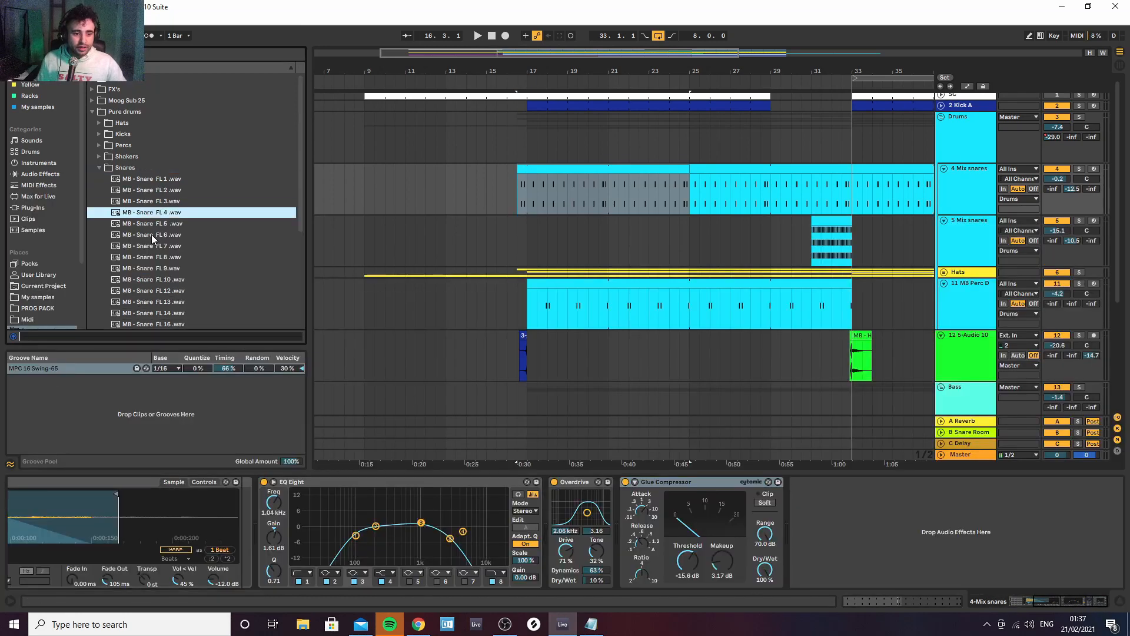
{"action": "left_click", "coordinate": [151, 235]}
{"action": "left_click", "coordinate": [152, 247]}
{"action": "left_click", "coordinate": [149, 269]}
{"action": "left_click", "coordinate": [136, 202]}
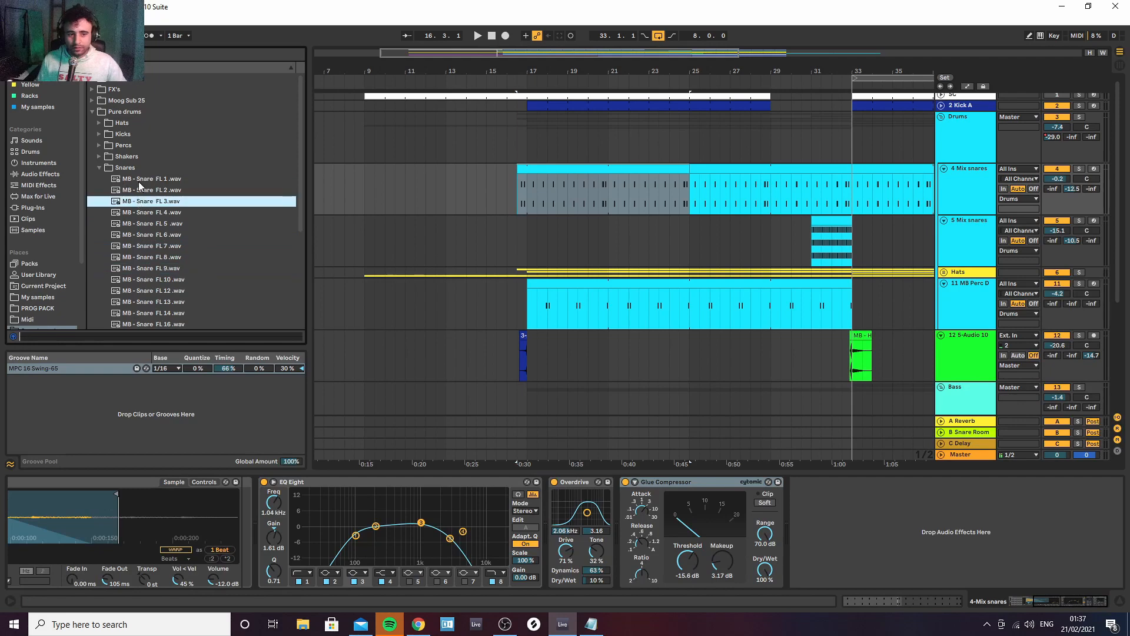
Copy the first clip on the 4 Mix snares track and select the track itself
{"action": "left_click", "coordinate": [521, 199]}
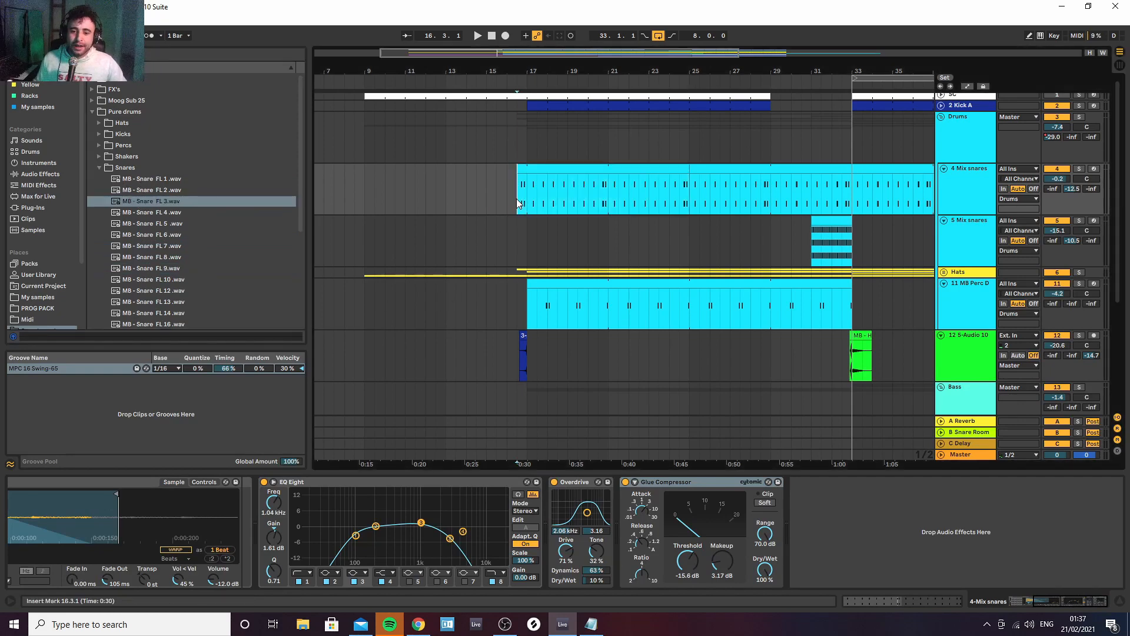
{"action": "left_click", "coordinate": [561, 169]}
{"action": "key", "text": "ctrl+c"}
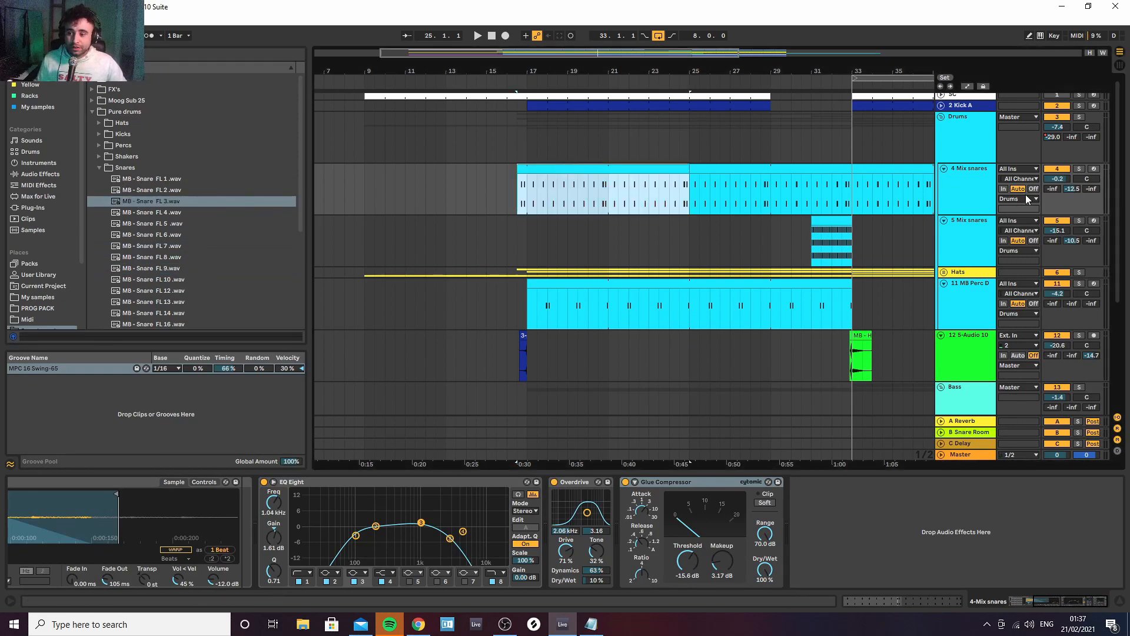
{"action": "left_click", "coordinate": [981, 188]}
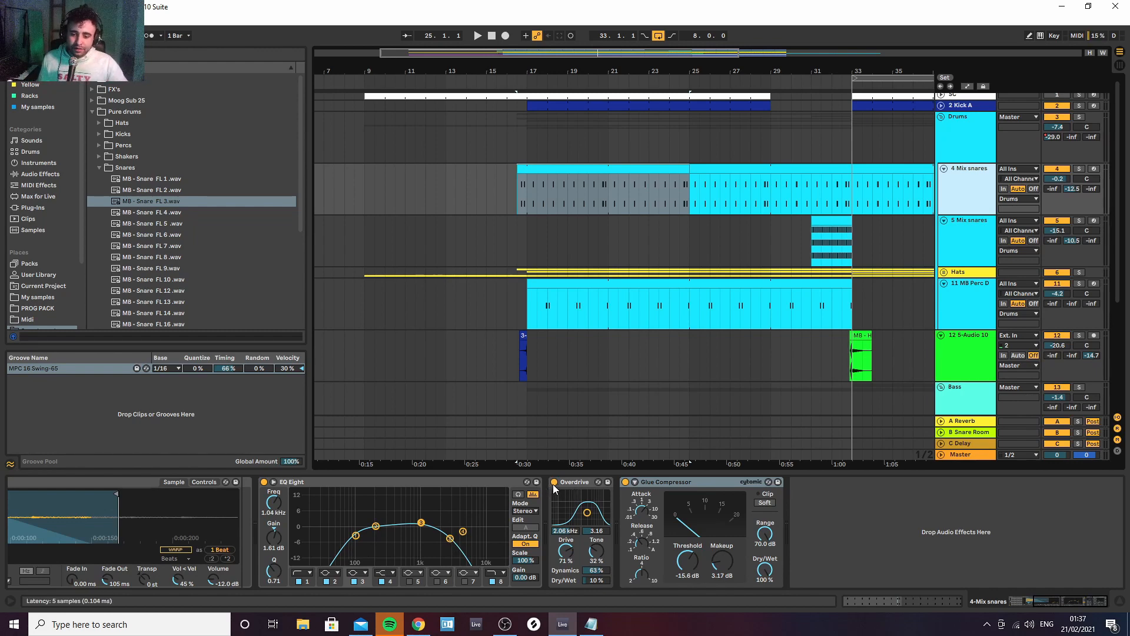
Play from the start of the first Mix snares clip and compare the snares with Overdrive bypassed and enabled, then stop playback
{"action": "left_click", "coordinate": [519, 191]}
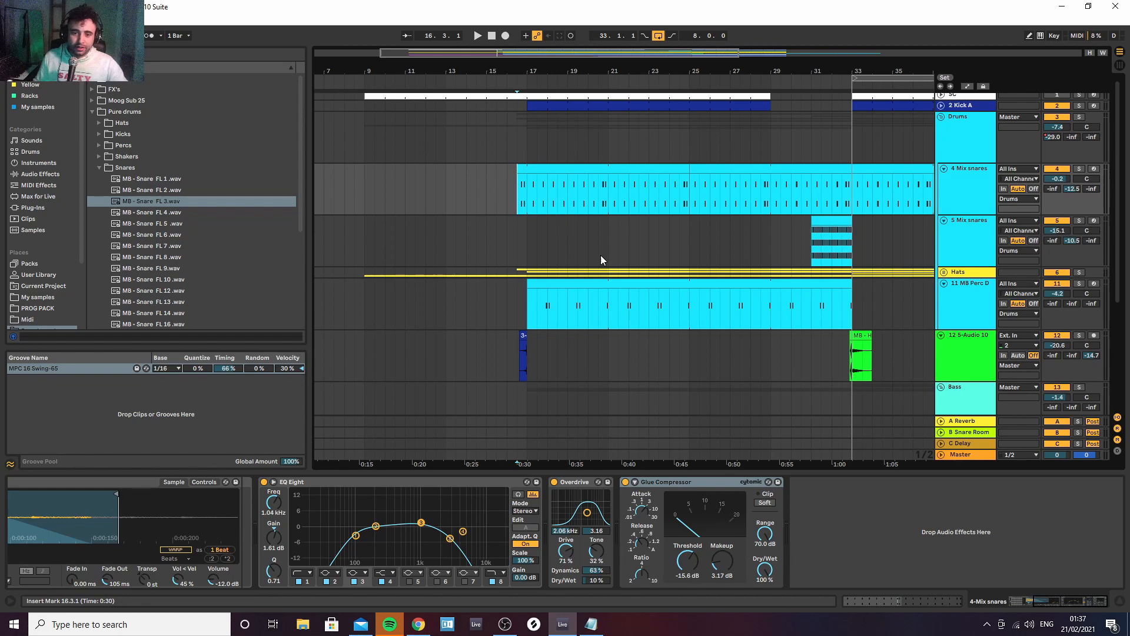
{"action": "key", "text": "space"}
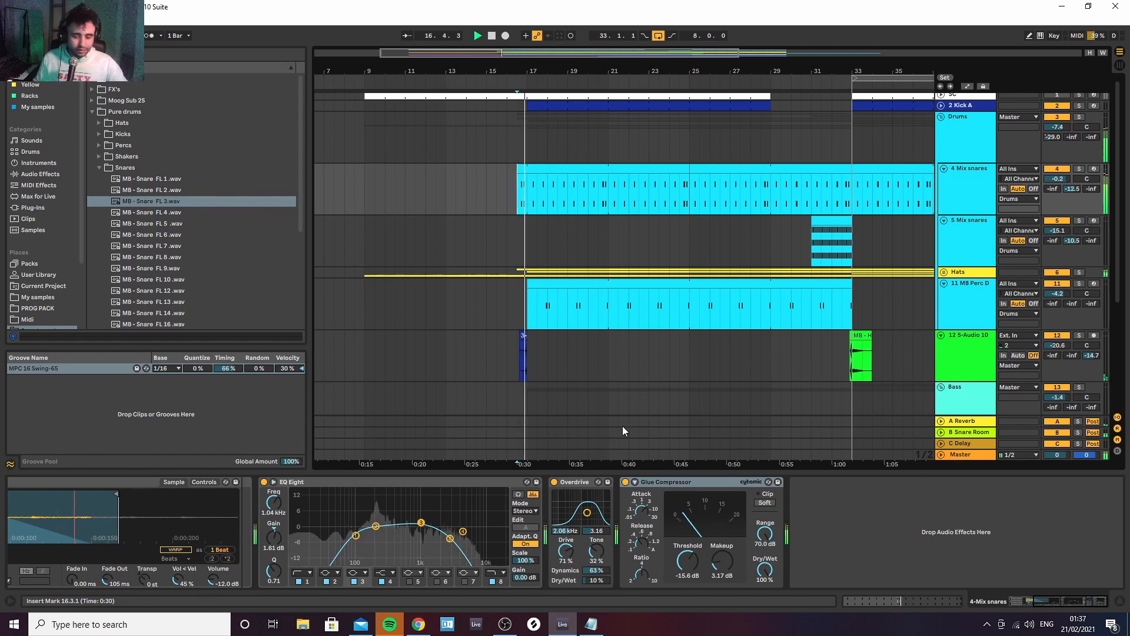
{"action": "left_click", "coordinate": [555, 482]}
{"action": "left_click", "coordinate": [555, 483]}
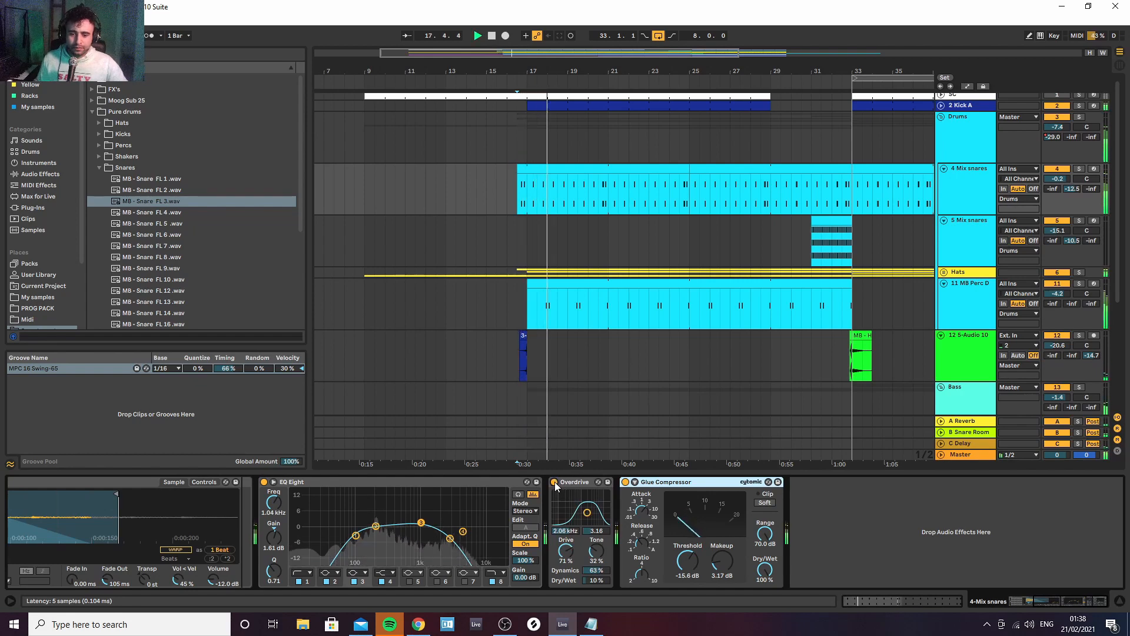
{"action": "left_click", "coordinate": [555, 482]}
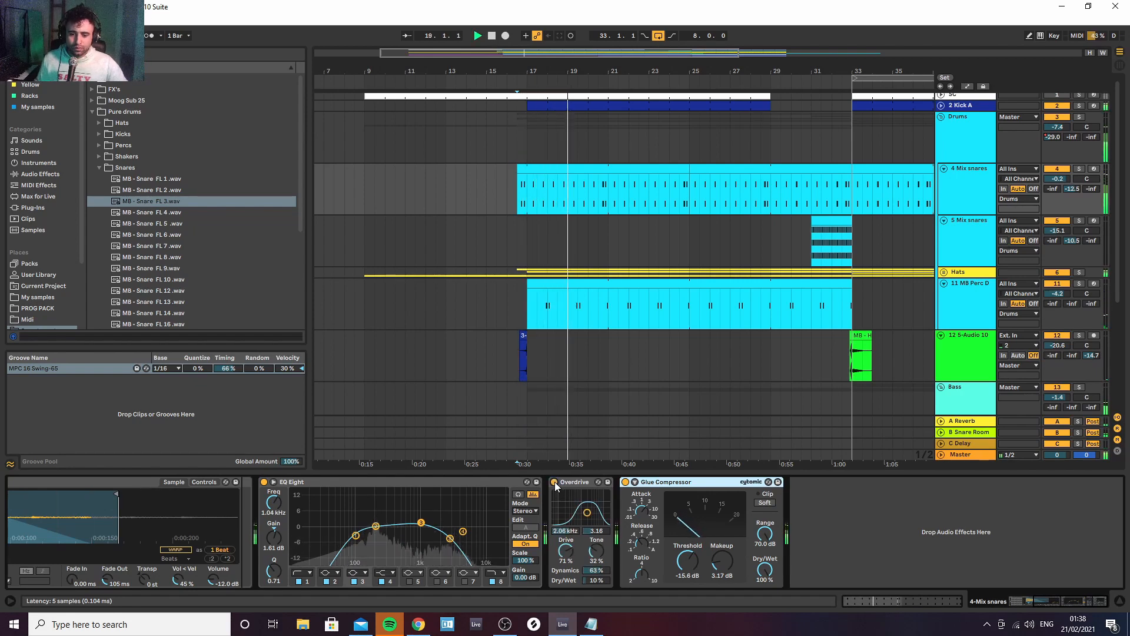
{"action": "left_click", "coordinate": [554, 482]}
{"action": "key", "text": "space"}
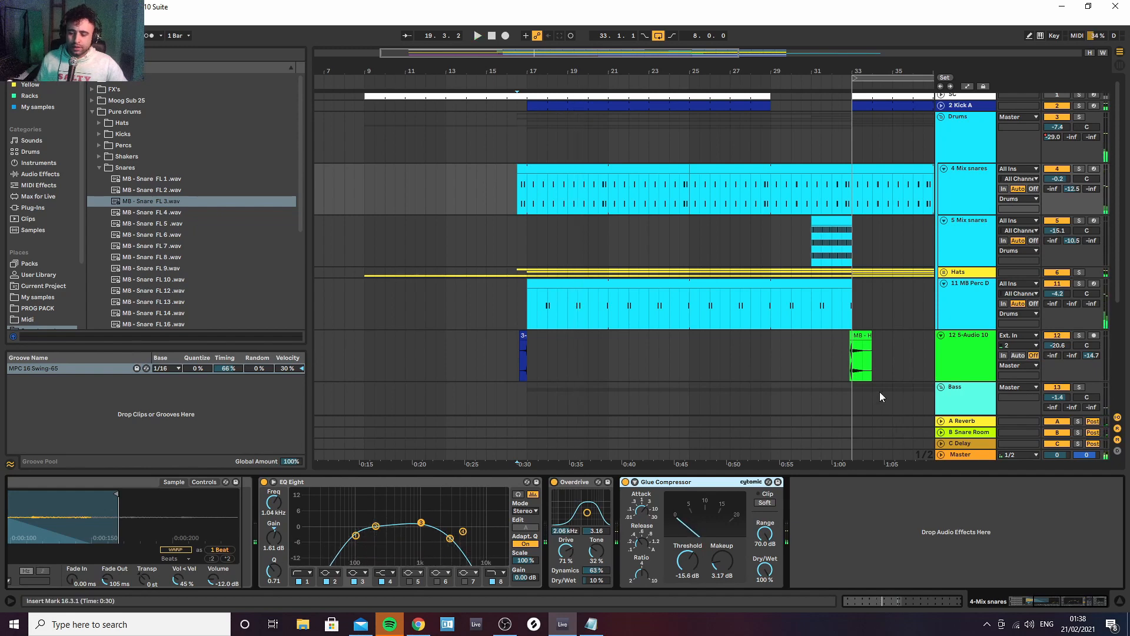
Show the Master track's effect chain and the devices of the 5 Mix snares track, with more of the arrangement in view
{"action": "left_click", "coordinate": [964, 457]}
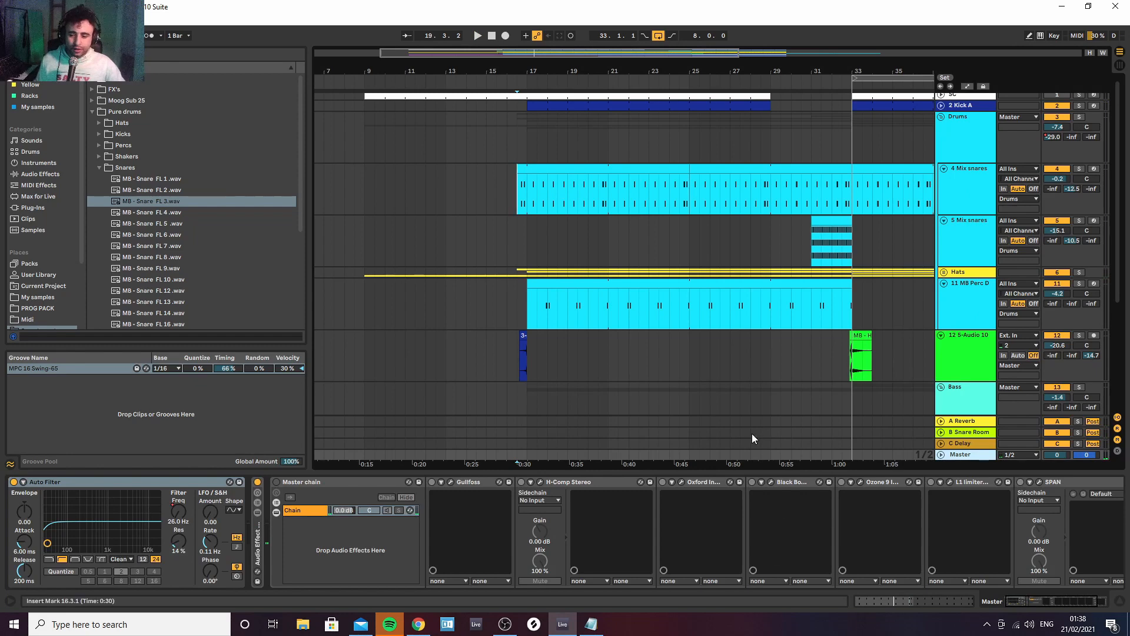
{"action": "left_click", "coordinate": [689, 232]}
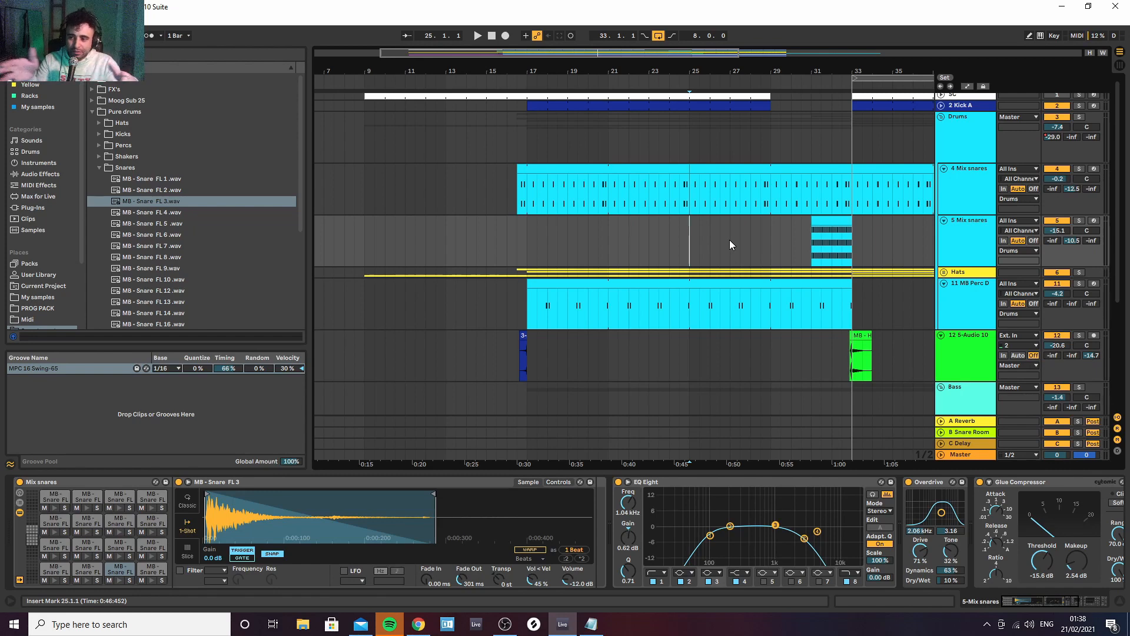
{"action": "left_click_drag", "start_coordinate": [824, 71], "coordinate": [740, 51]}
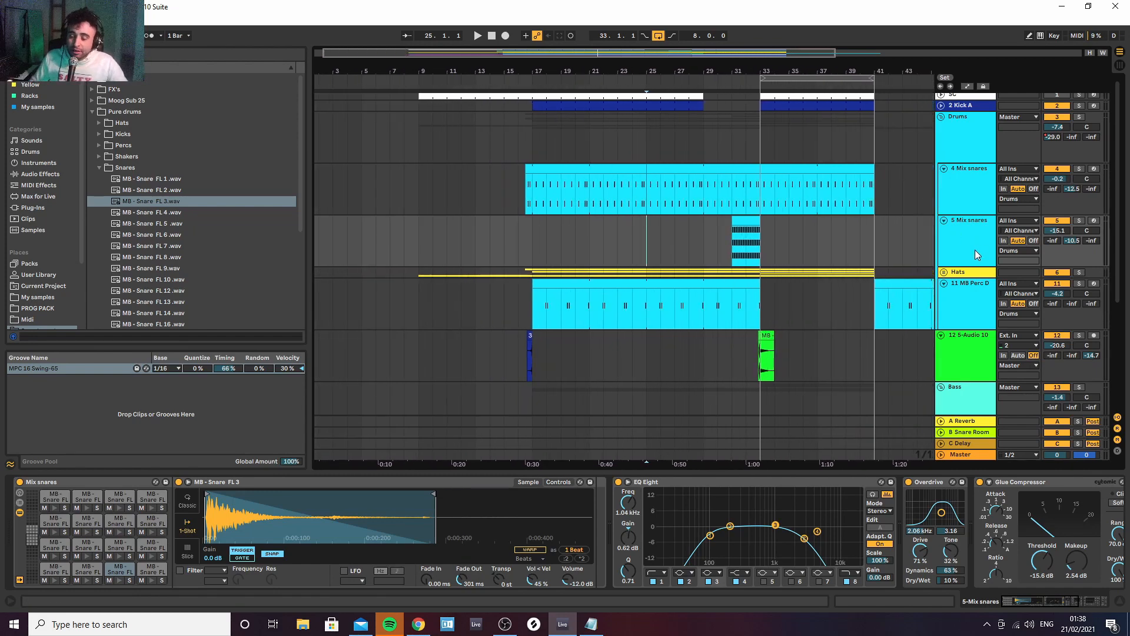
Show the Snare Room return track's reverb settings and search all browser results for the Snare Room preset
{"action": "left_click_drag", "start_coordinate": [857, 72], "coordinate": [857, 58]}
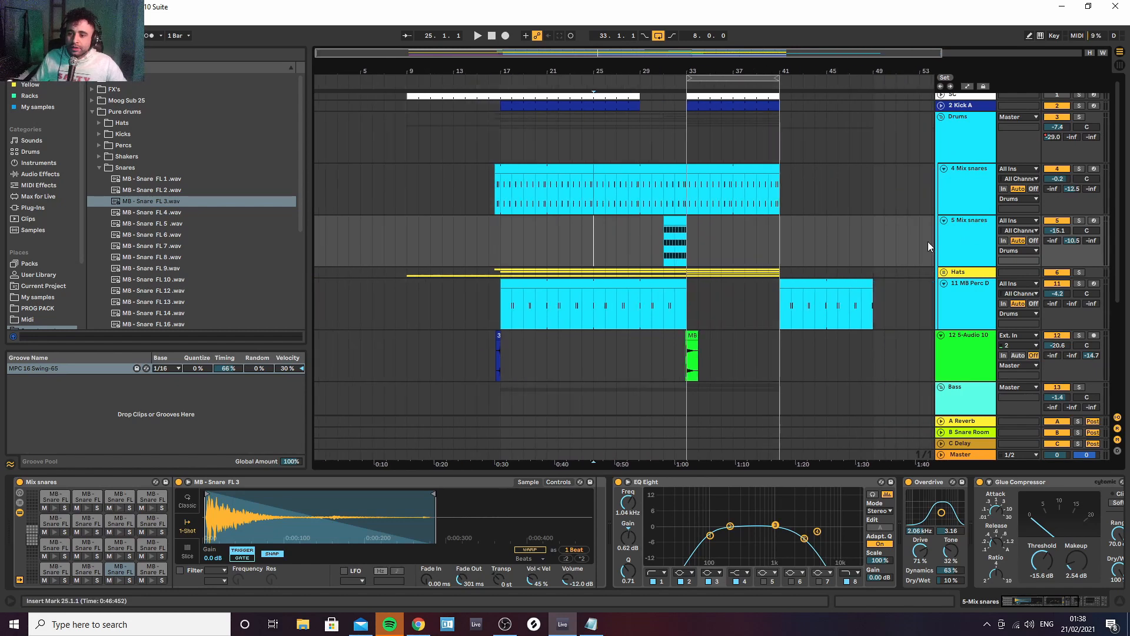
{"action": "left_click", "coordinate": [952, 252]}
{"action": "scroll", "coordinate": [1088, 239], "scroll_direction": "down", "scroll_amount": 1}
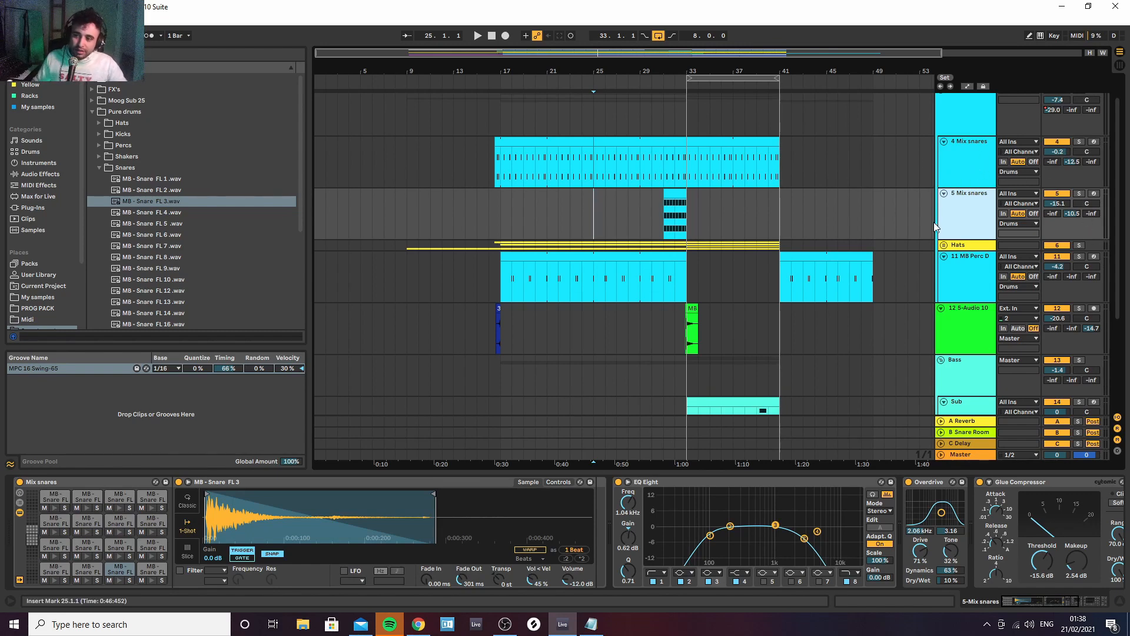
{"action": "left_click", "coordinate": [973, 433]}
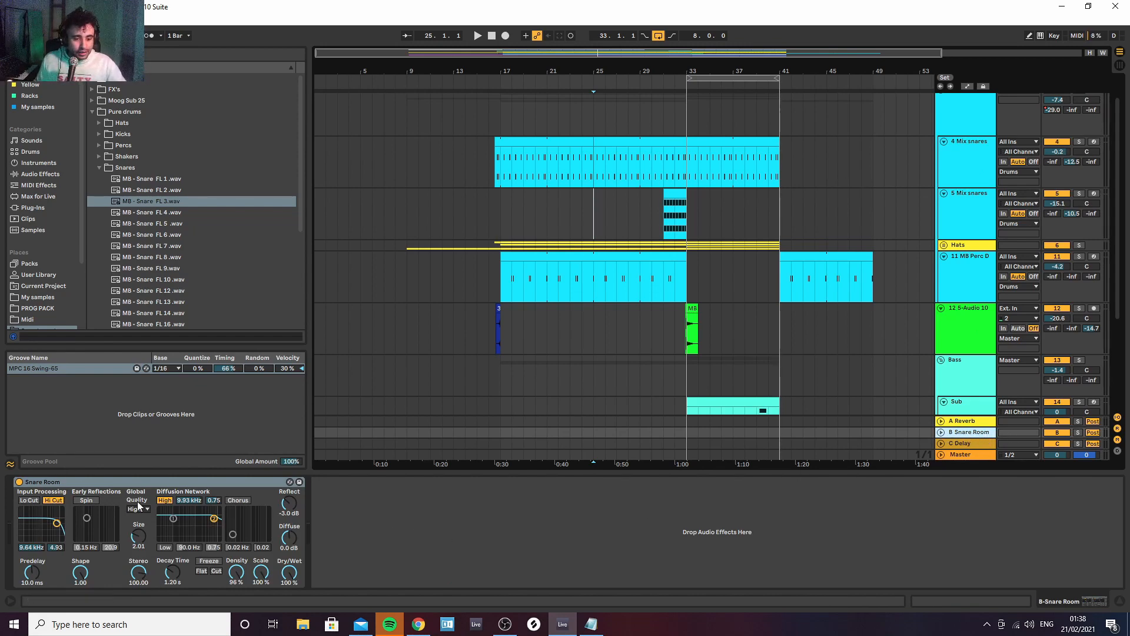
{"action": "left_click", "coordinate": [161, 54]}
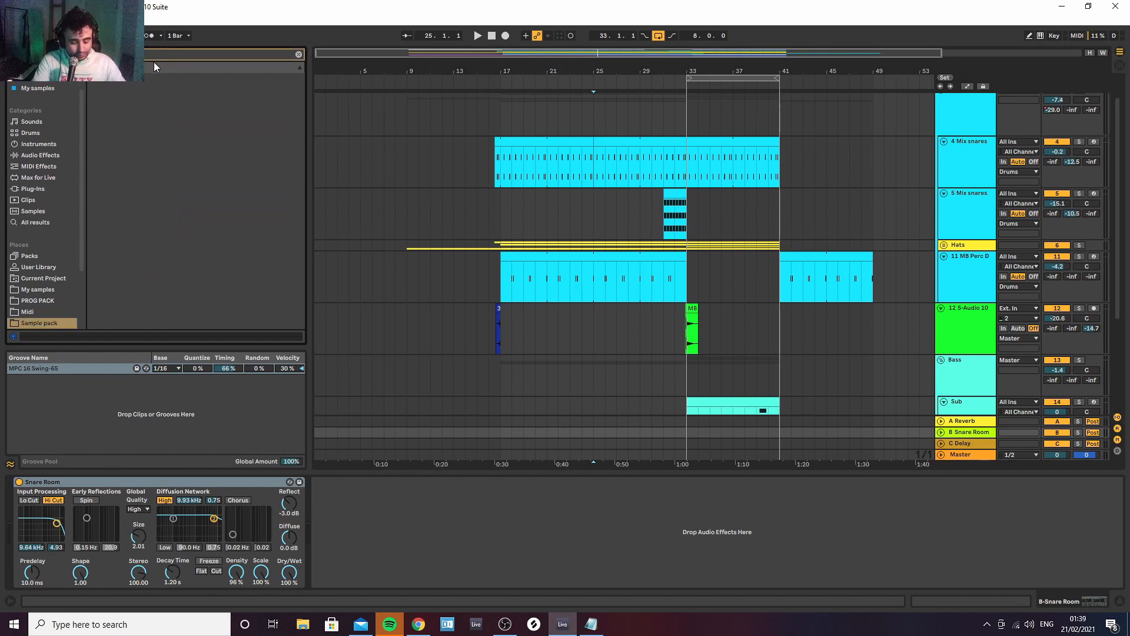
{"action": "left_click", "coordinate": [37, 222]}
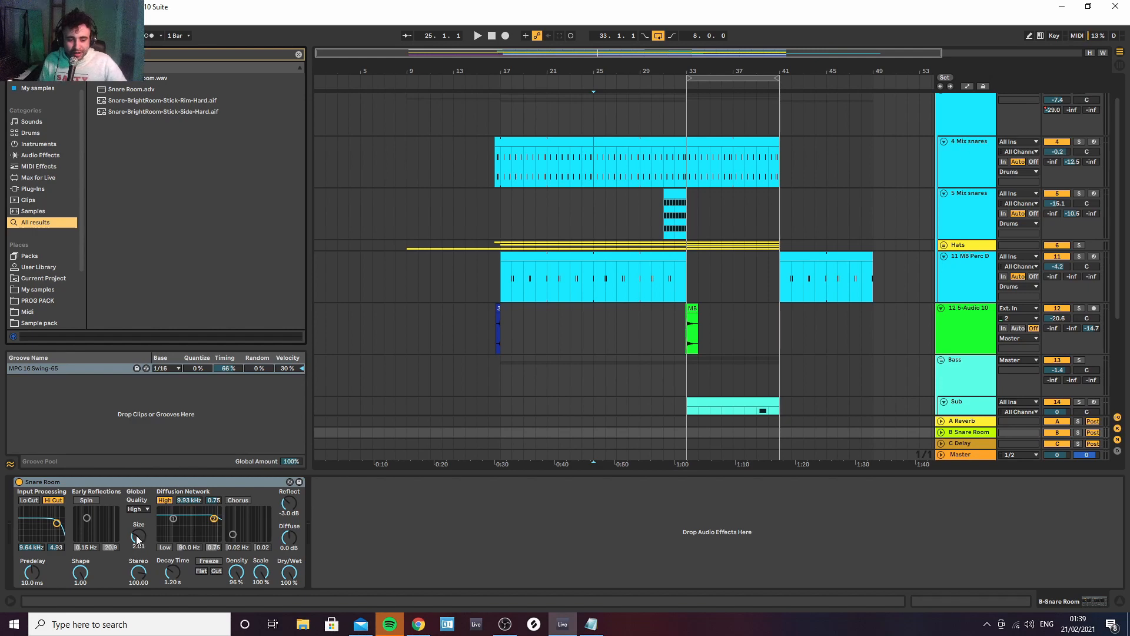
Solo the 5 Mix snares track and play its short clip from bar 31, with the track selected
{"action": "left_click", "coordinate": [980, 221]}
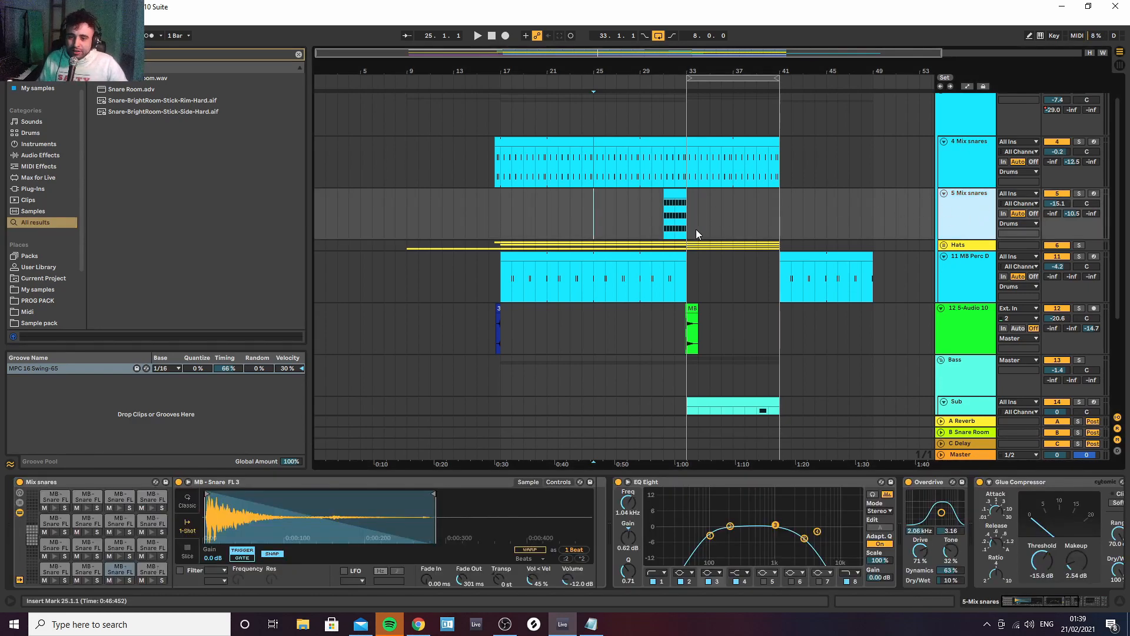
{"action": "left_click", "coordinate": [668, 223]}
{"action": "key", "text": "space"}
{"action": "key", "text": "s"}
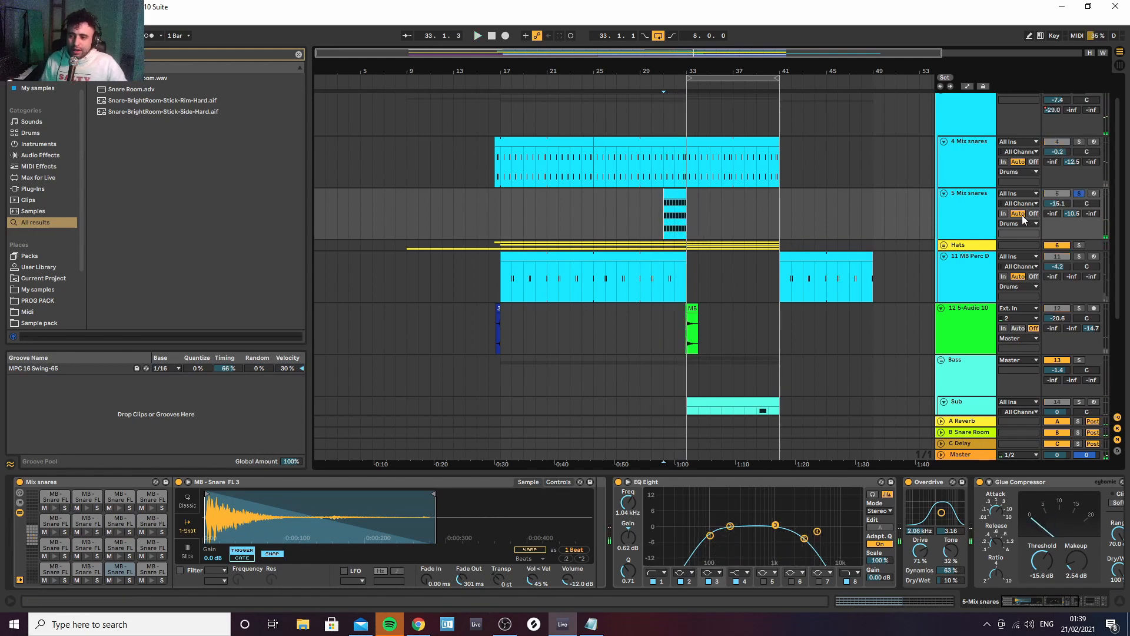
{"action": "left_click", "coordinate": [980, 218]}
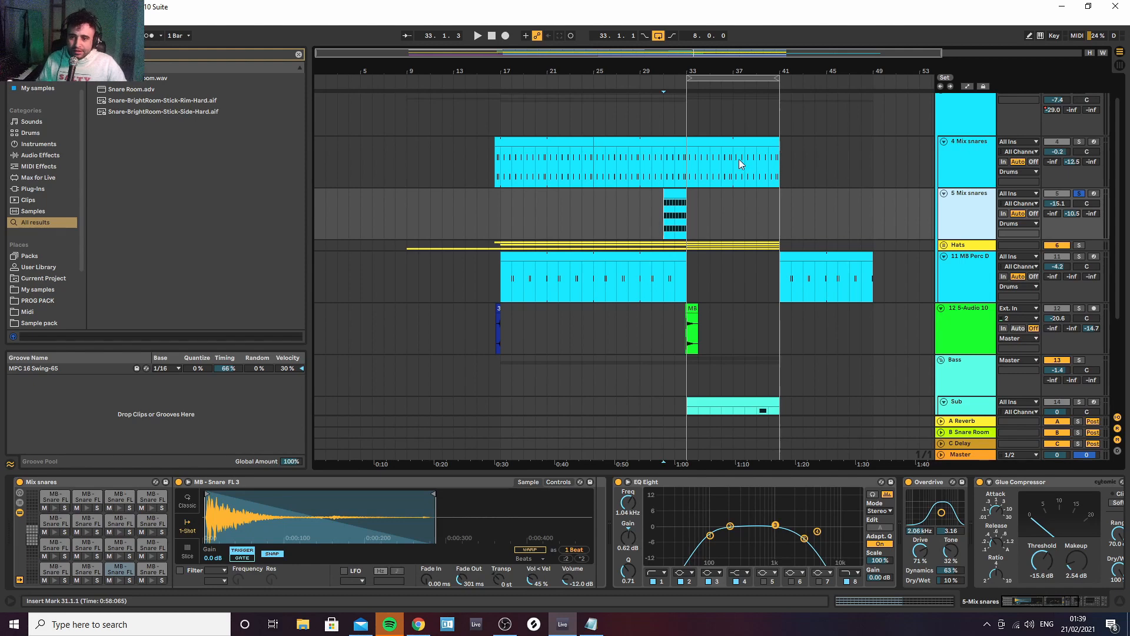
Examine the rising note velocities of the 5 Mix snares clip in an enlarged velocity lane, then close the clip and unsolo the track
{"action": "double_click", "coordinate": [677, 224]}
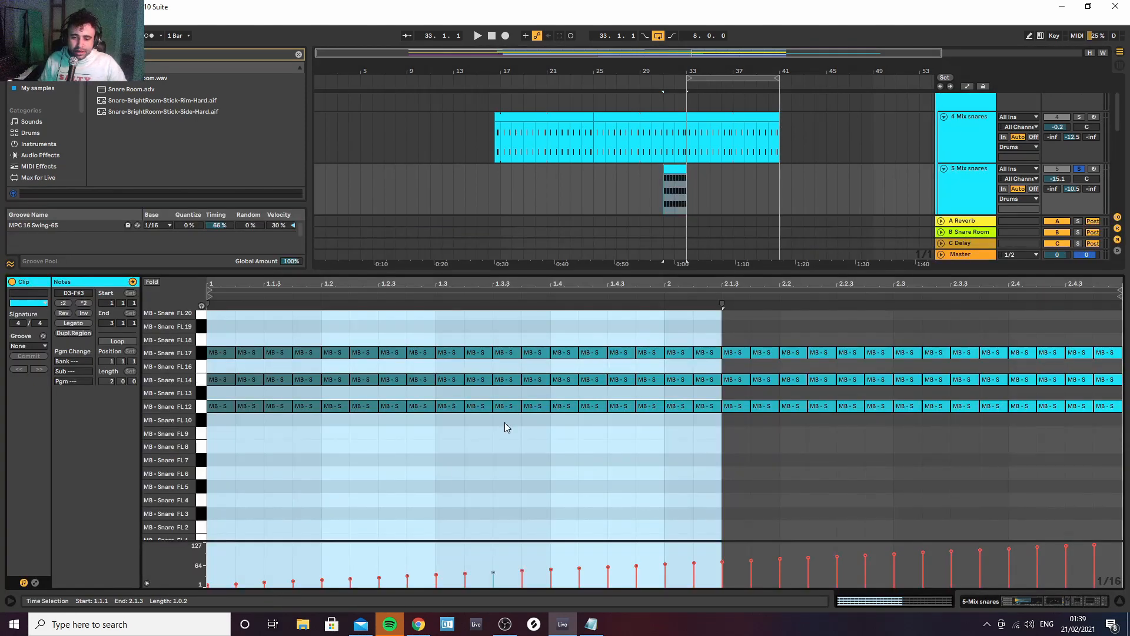
{"action": "left_click_drag", "start_coordinate": [518, 542], "coordinate": [515, 363]}
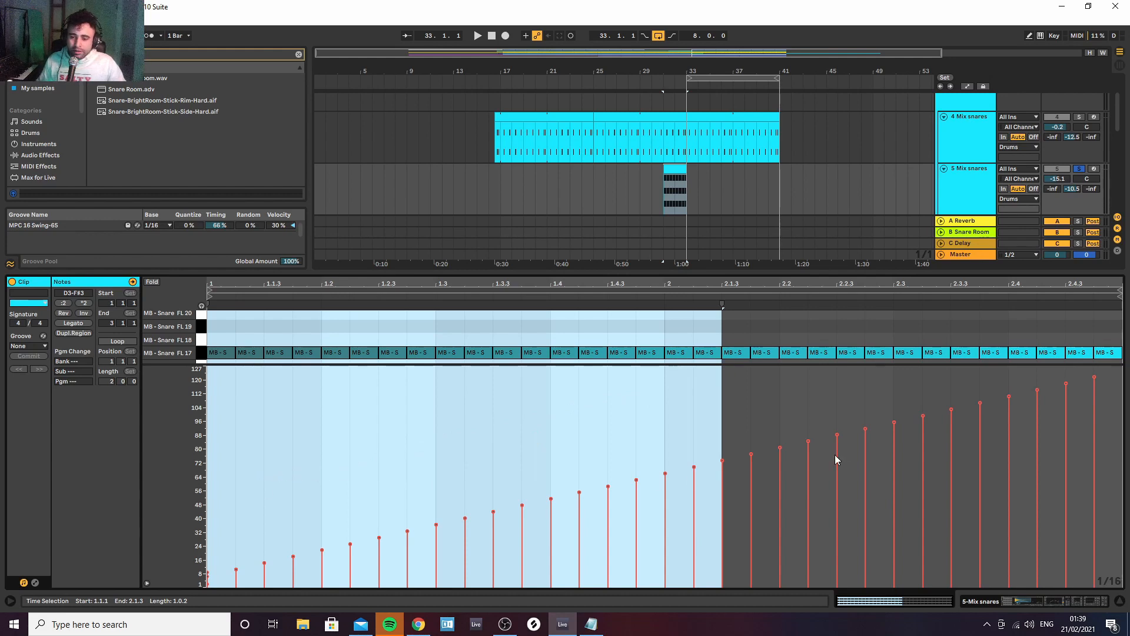
{"action": "left_click", "coordinate": [1121, 603]}
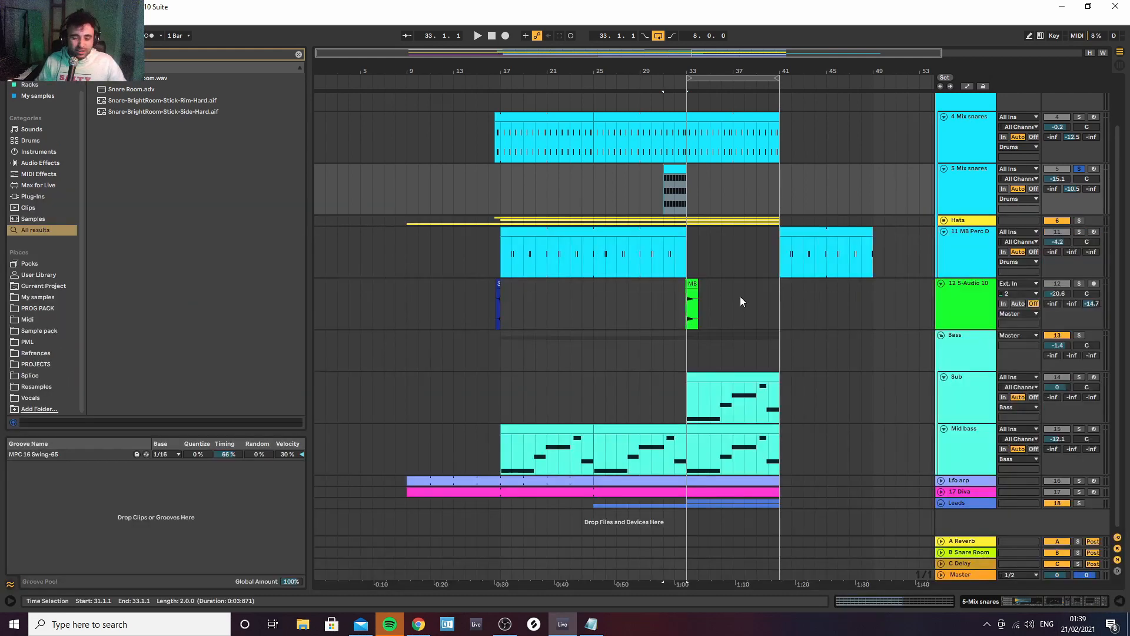
{"action": "left_click_drag", "start_coordinate": [721, 71], "coordinate": [711, 92]}
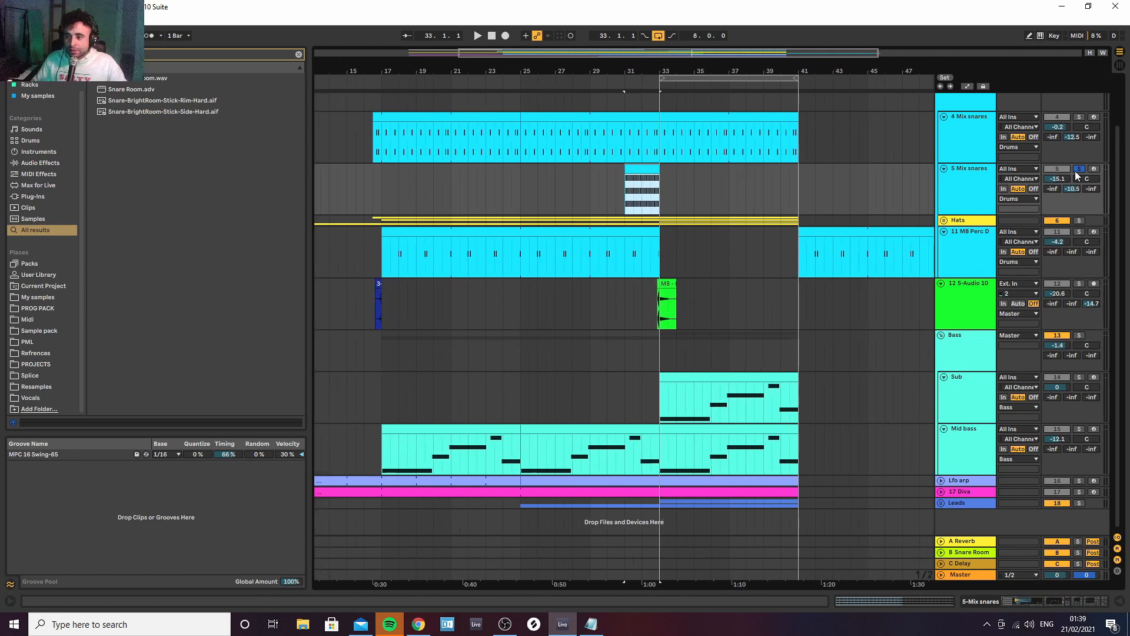
{"action": "left_click", "coordinate": [1080, 169]}
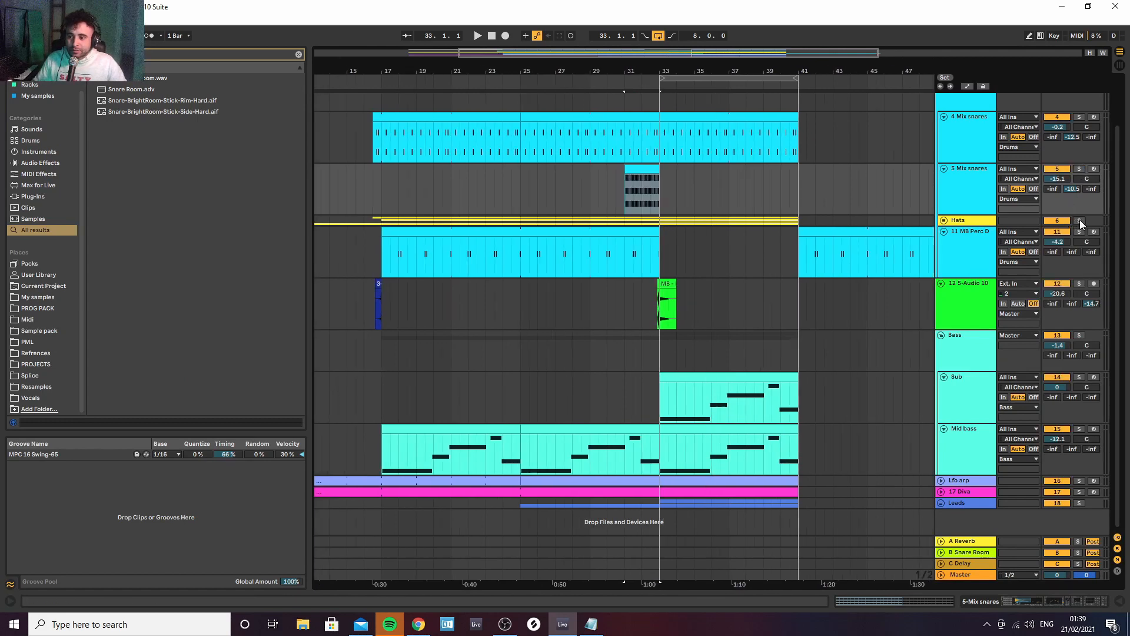
Solo the Hats group, play it from bar 33 and unfold the group to show its tracks
{"action": "left_click", "coordinate": [1079, 220]}
{"action": "key", "text": "space"}
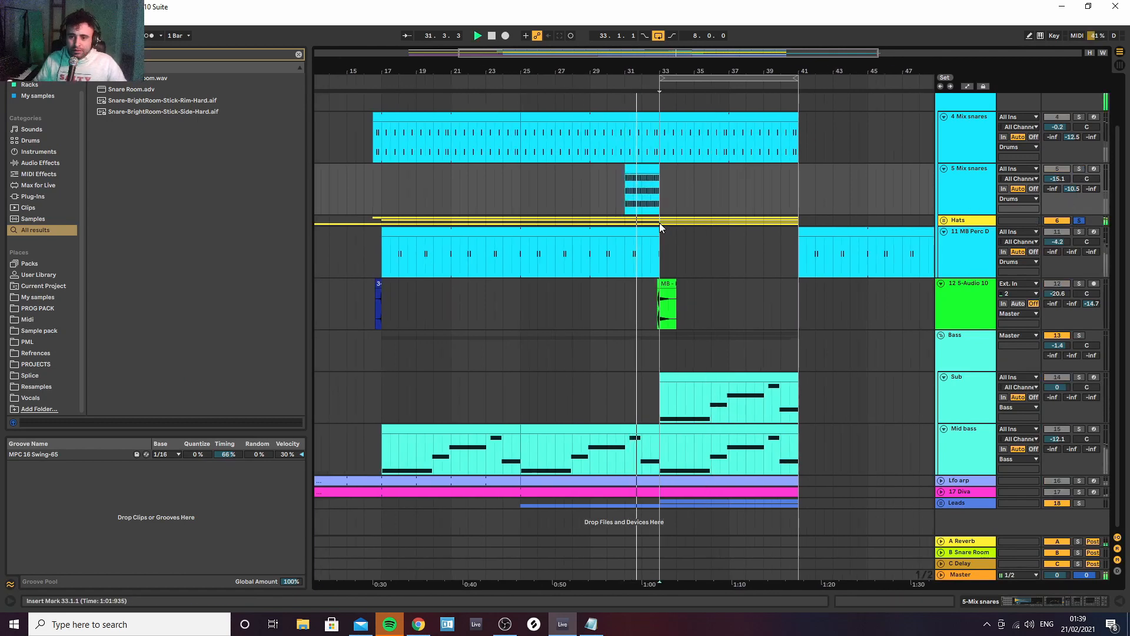
{"action": "left_click", "coordinate": [660, 223]}
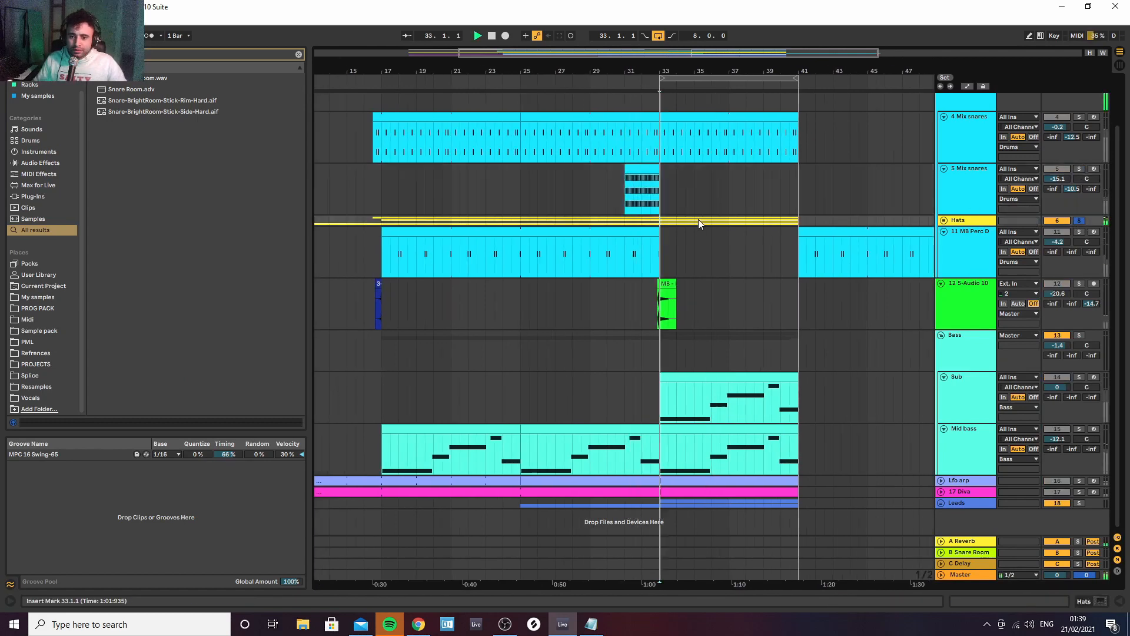
{"action": "left_click", "coordinate": [943, 221]}
{"action": "scroll", "coordinate": [952, 269], "scroll_direction": "down", "scroll_amount": 2}
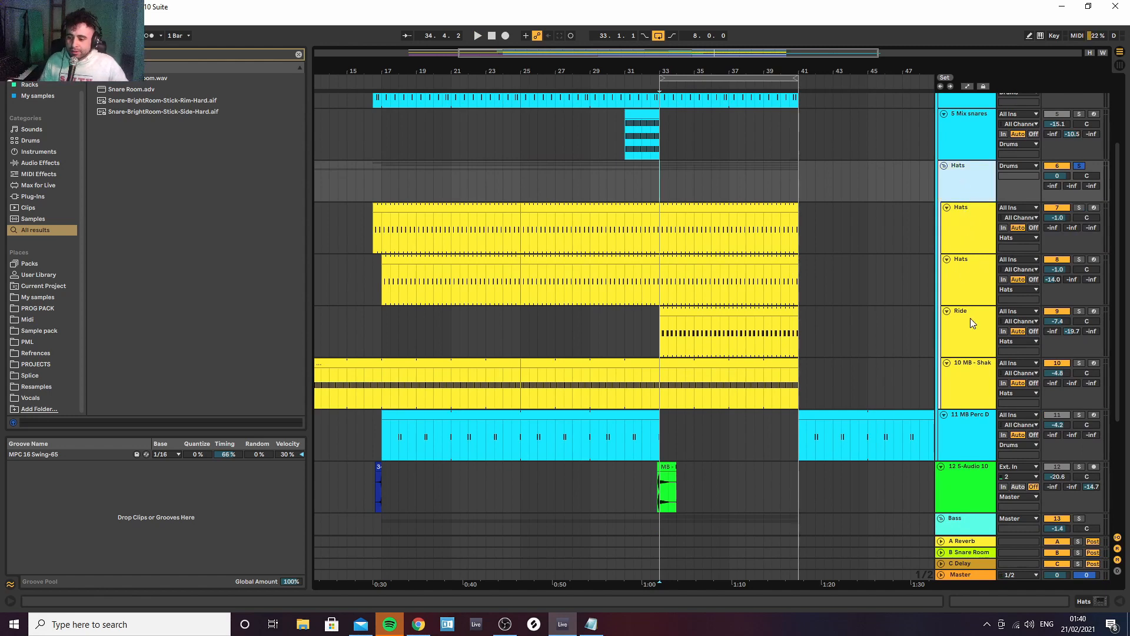
Show the Hats group's Glue Compressor and play the hats through it briefly
{"action": "left_click", "coordinate": [1100, 601]}
{"action": "key", "text": "space"}
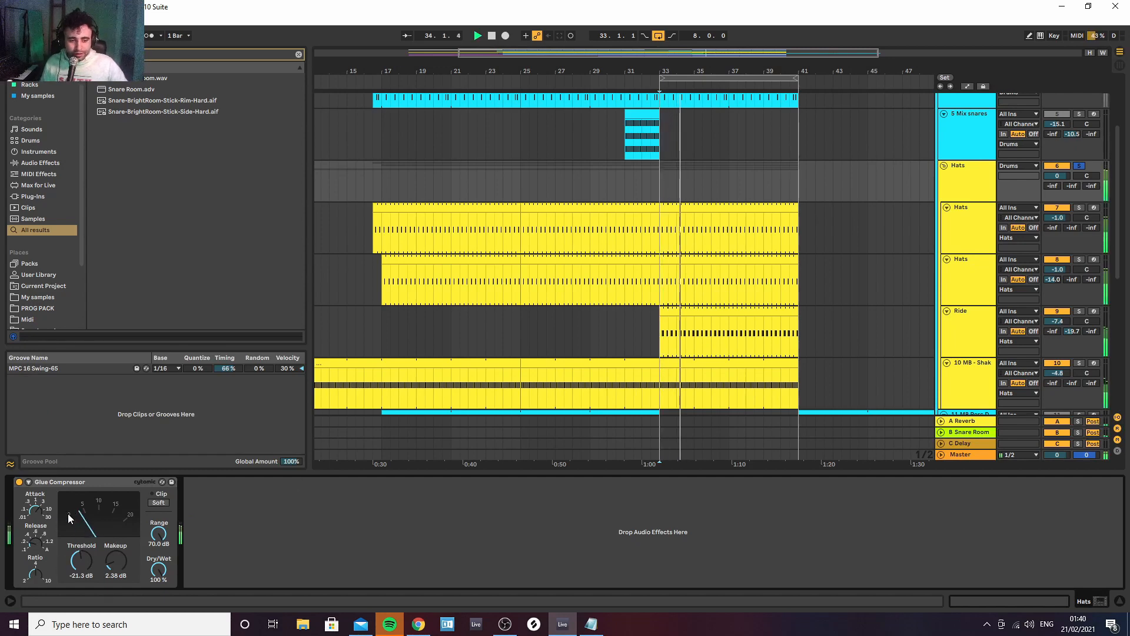
{"action": "key", "text": "space"}
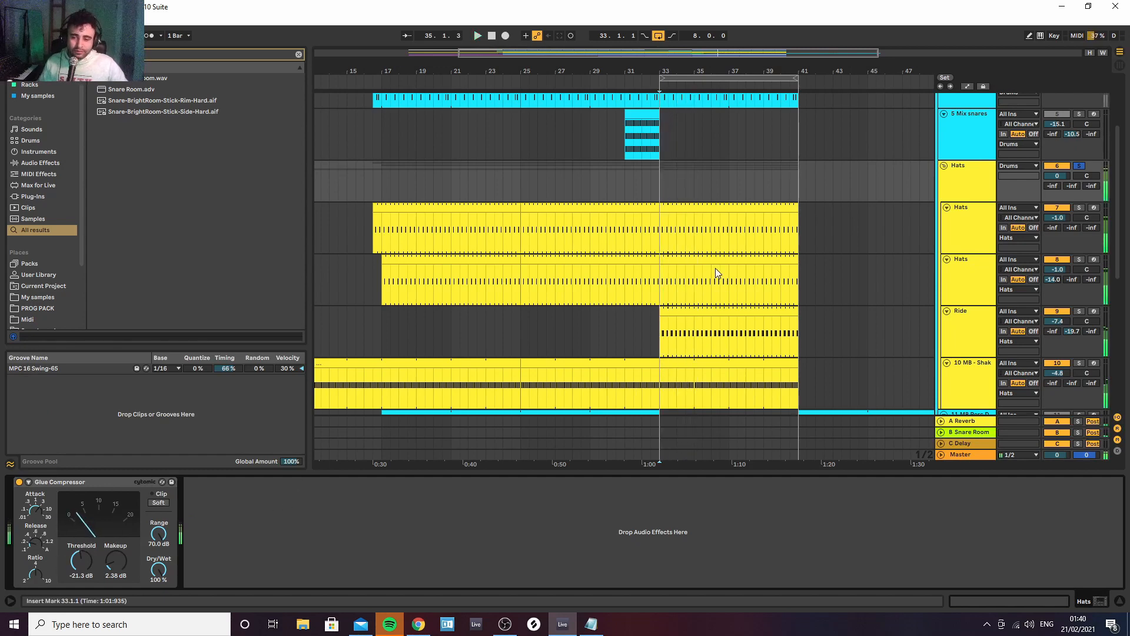
Review the devices of the Hats tracks and the 10 MB shaker track, from its Vocoder back to the sampler
{"action": "left_click", "coordinate": [967, 231]}
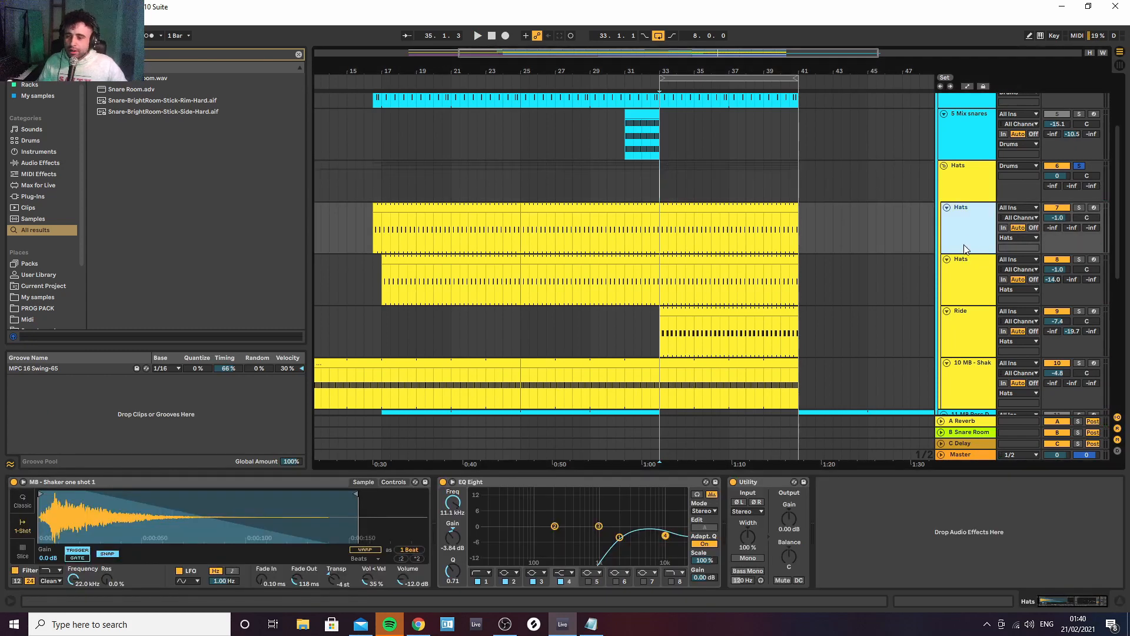
{"action": "left_click", "coordinate": [963, 270]}
{"action": "left_click", "coordinate": [964, 367]}
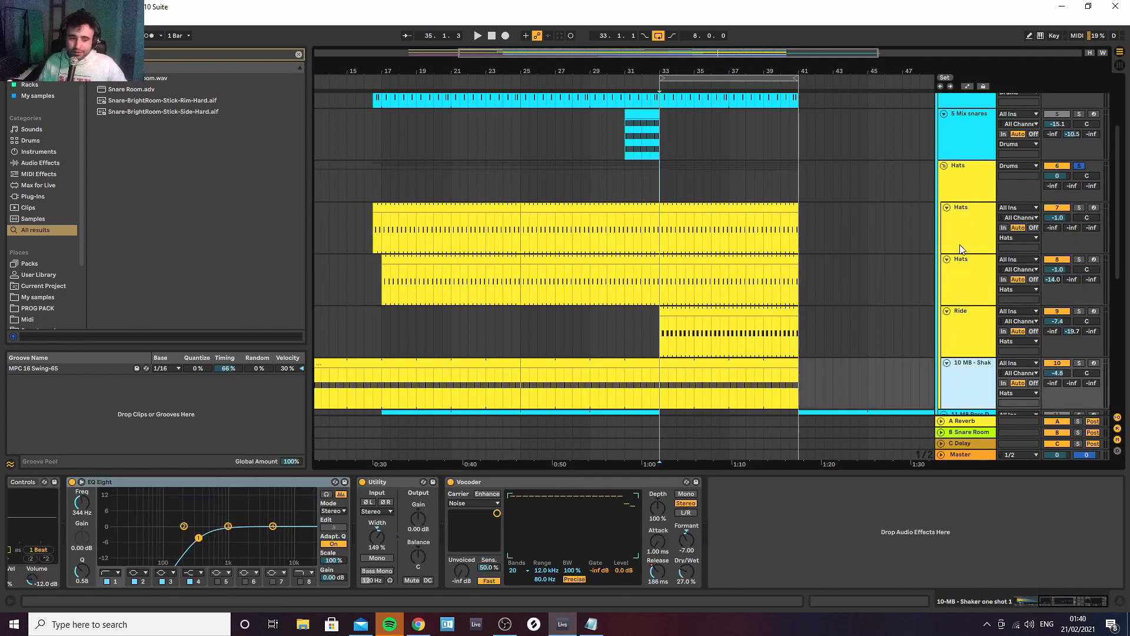
{"action": "left_click", "coordinate": [579, 483]}
{"action": "key", "text": "Left"}
{"action": "key", "text": "Left"}
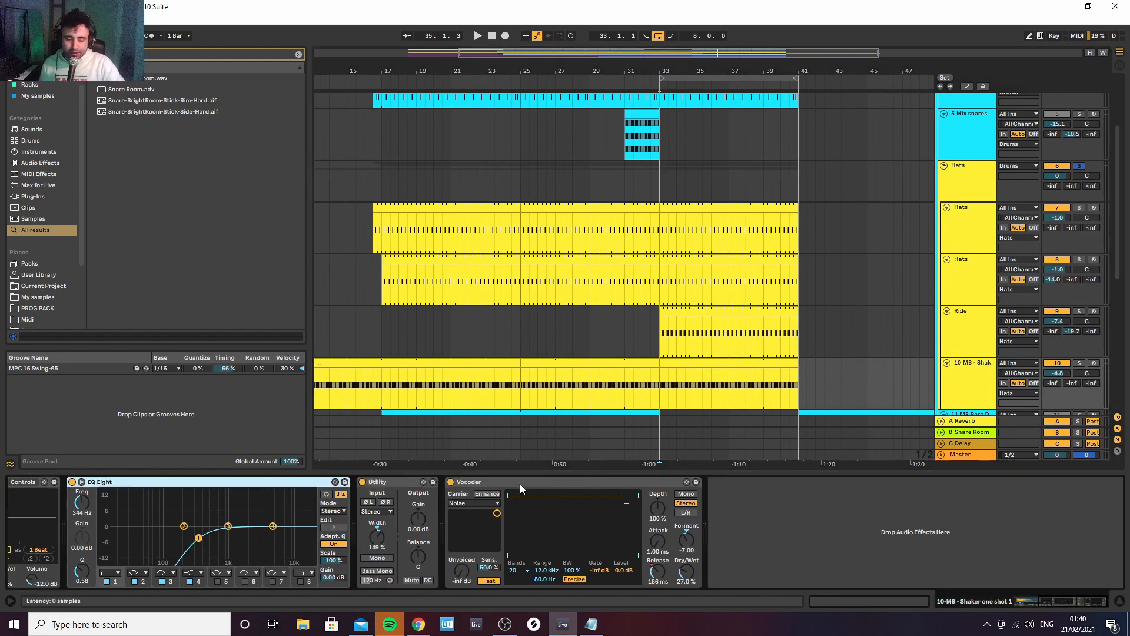
{"action": "key", "text": "Left"}
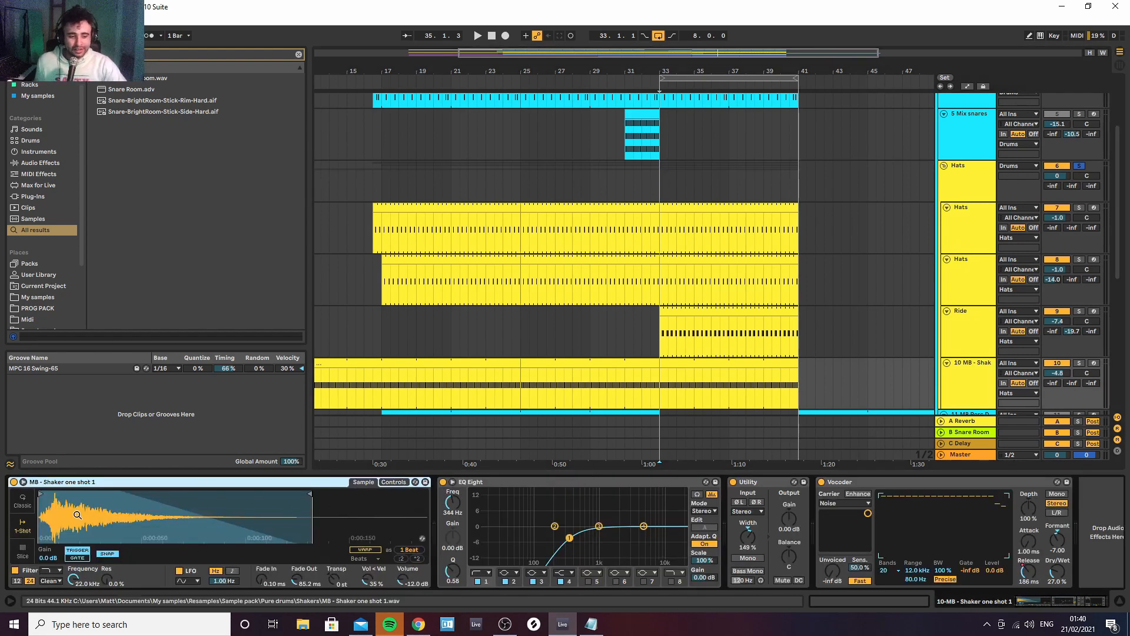
Clear the browser search, open the Shakers folder of Pure drums and audition Shaker loop 1 and Shaker one shot 1
{"action": "scroll", "coordinate": [31, 247], "scroll_direction": "down", "scroll_amount": 3}
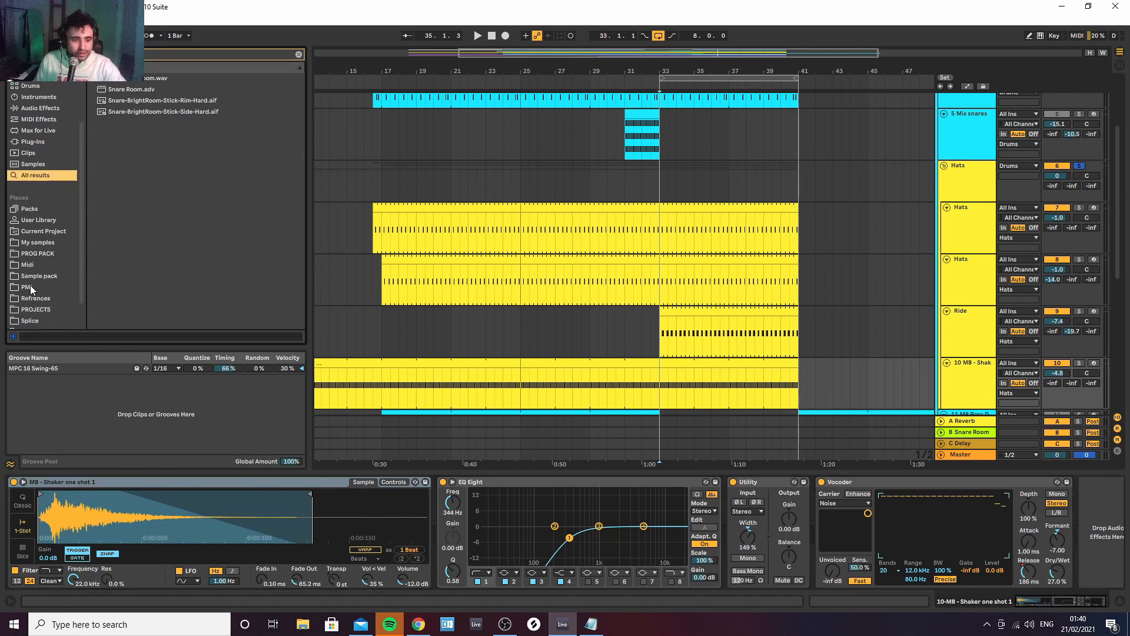
{"action": "left_click", "coordinate": [42, 276]}
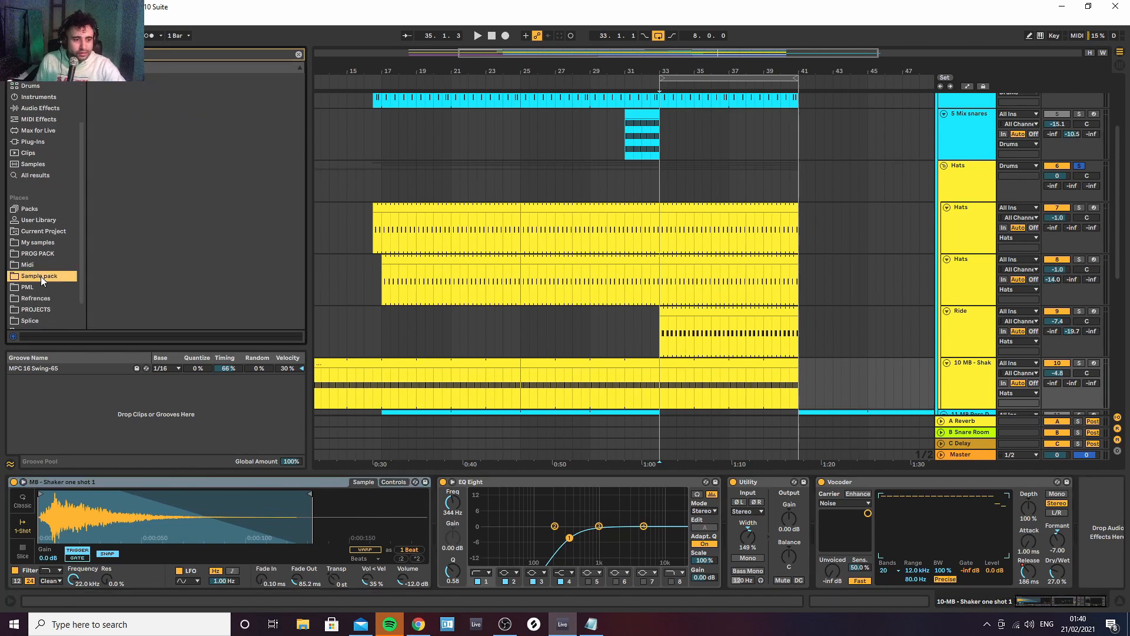
{"action": "left_click", "coordinate": [298, 54]}
{"action": "left_click", "coordinate": [100, 166]}
{"action": "left_click", "coordinate": [99, 157]}
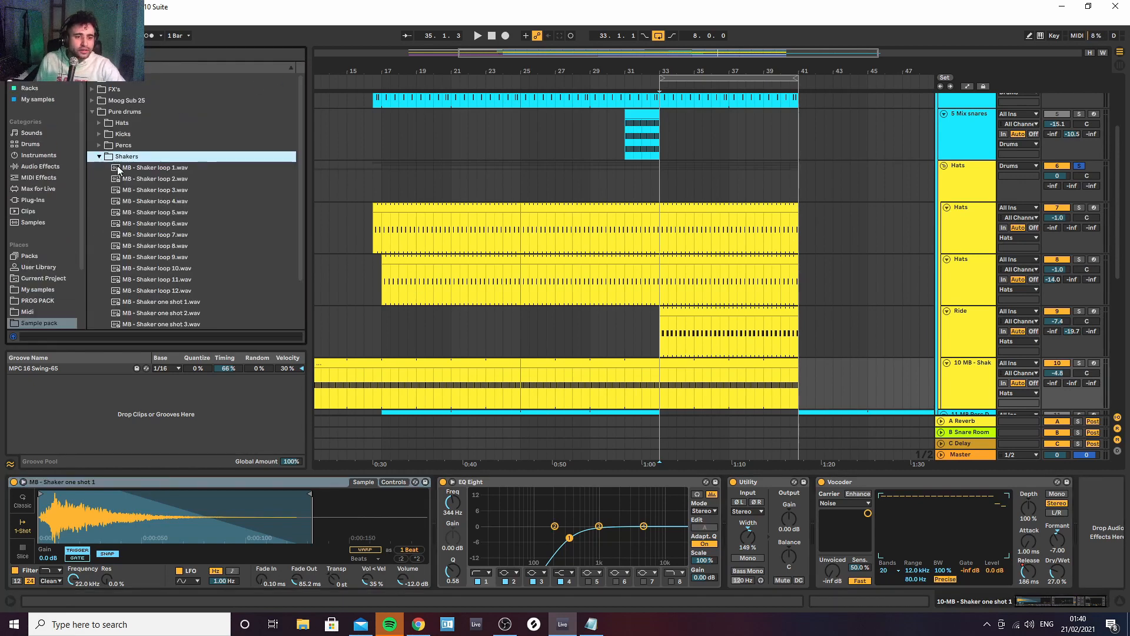
{"action": "left_click", "coordinate": [167, 168]}
{"action": "scroll", "coordinate": [157, 217], "scroll_direction": "down", "scroll_amount": 3}
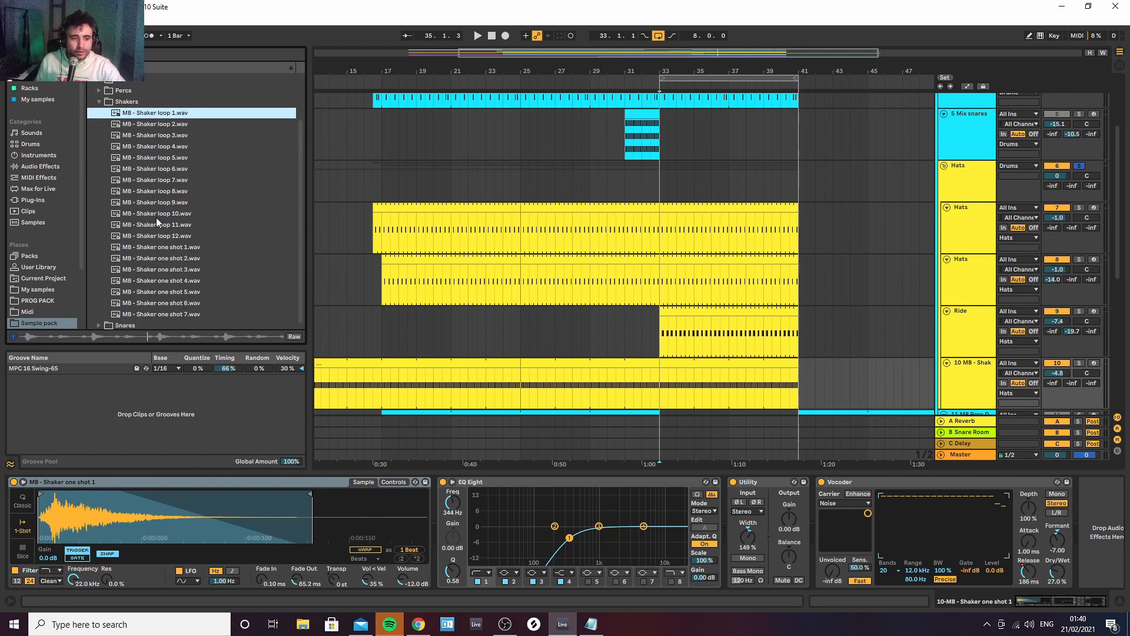
{"action": "left_click", "coordinate": [170, 248]}
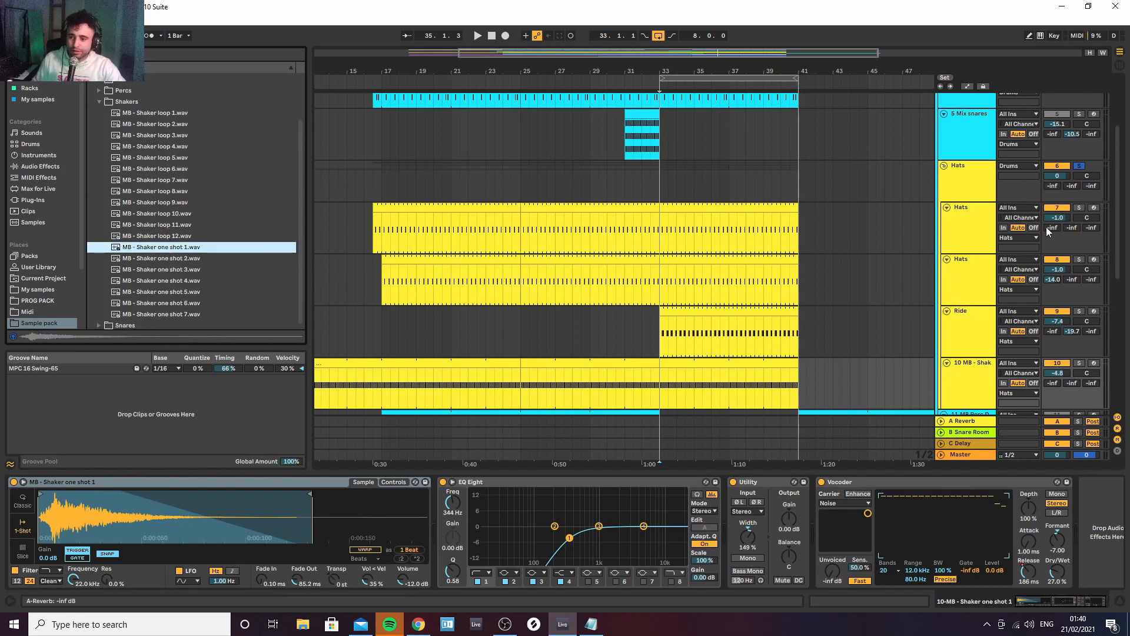
Show the devices of the first Hats track and the Ride track, and audition Shaker one shot 5
{"action": "left_click", "coordinate": [970, 228]}
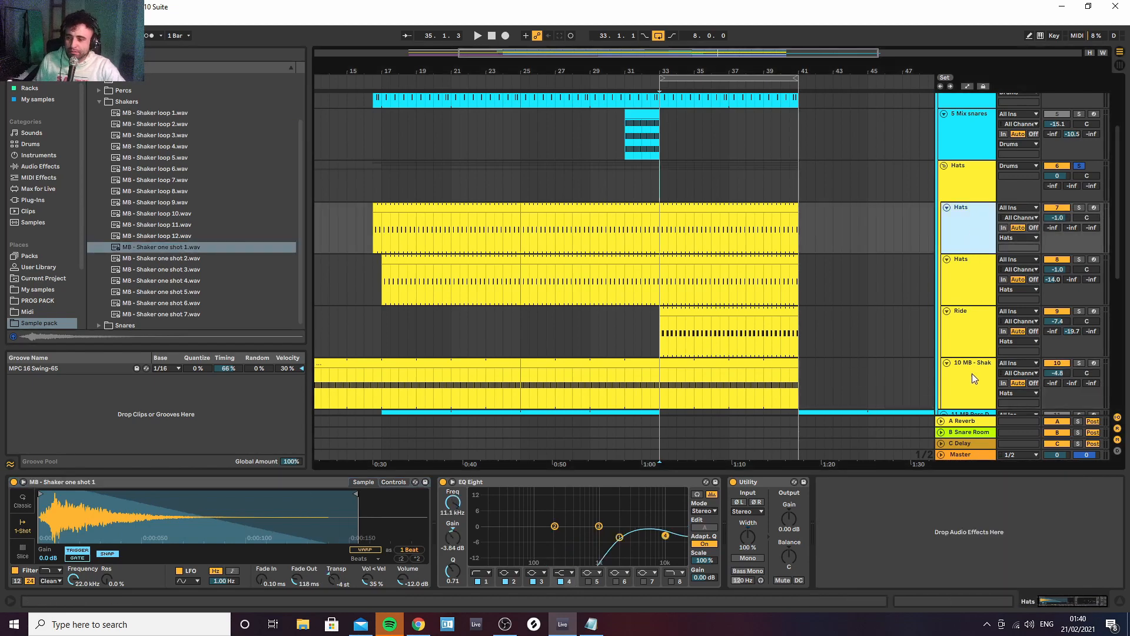
{"action": "left_click", "coordinate": [971, 339]}
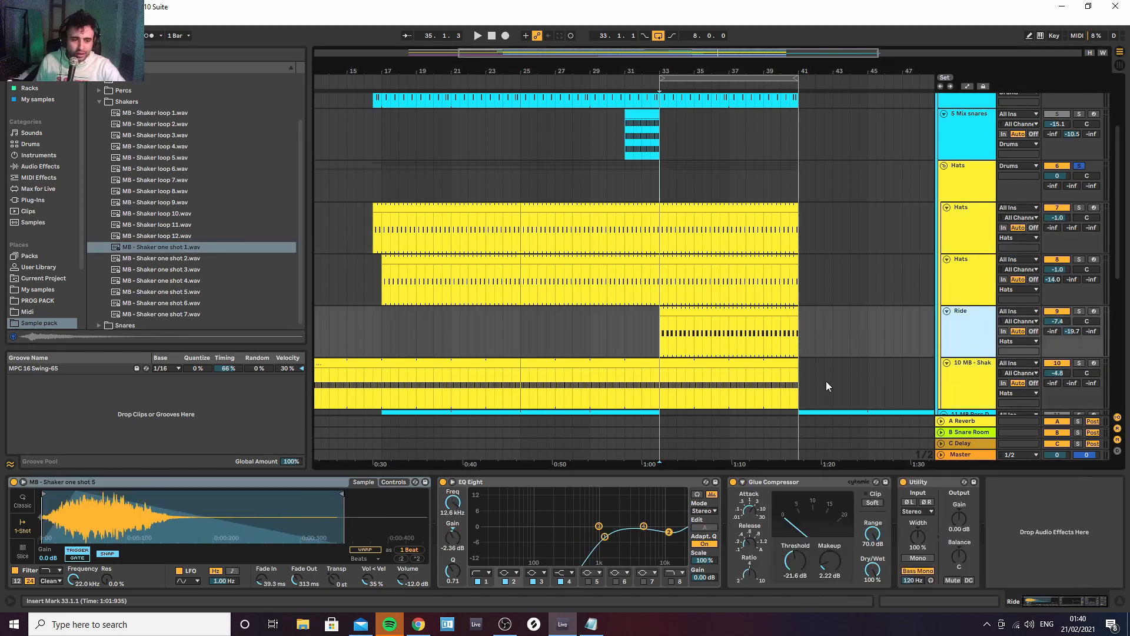
{"action": "left_click", "coordinate": [193, 292]}
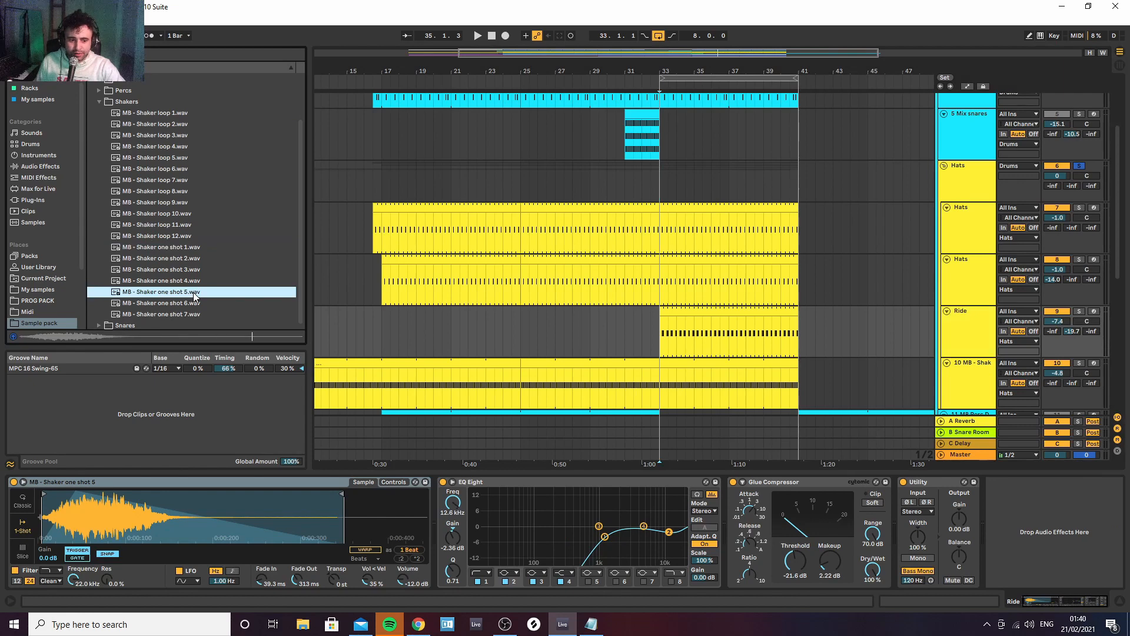
Open the Ride clip to view its notes and velocity, then close the clip view
{"action": "double_click", "coordinate": [674, 323]}
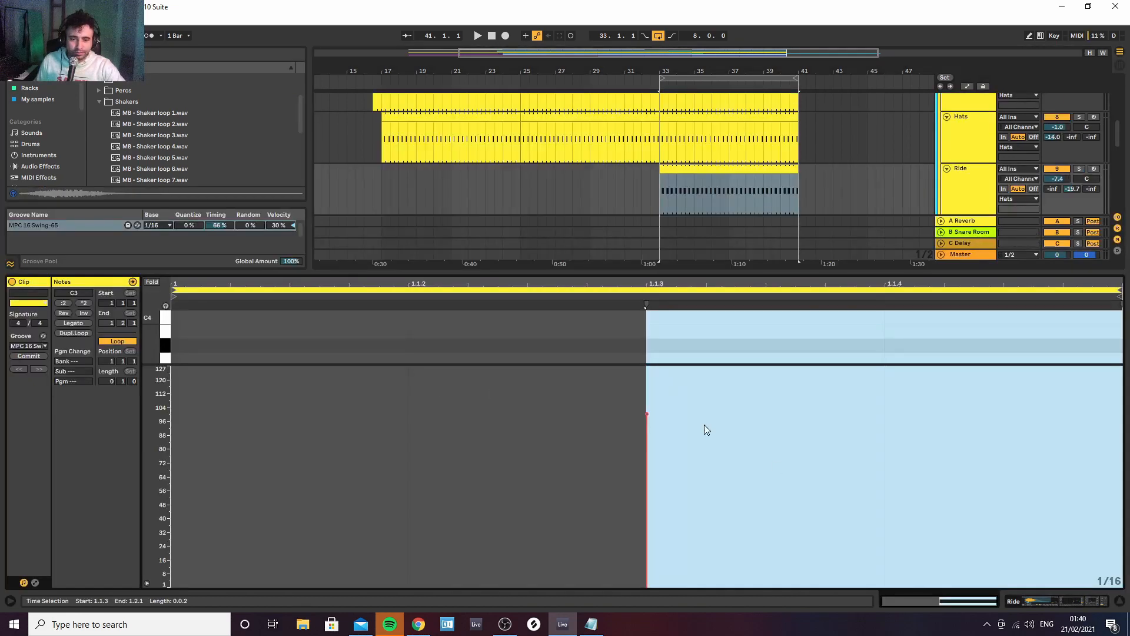
{"action": "left_click", "coordinate": [1119, 601]}
{"action": "scroll", "coordinate": [971, 294], "scroll_direction": "up", "scroll_amount": 3}
Open the first Hats track's clip, play it with the velocity lane reduced to show its C3 note, then select the second Hats track
{"action": "left_click", "coordinate": [960, 200]}
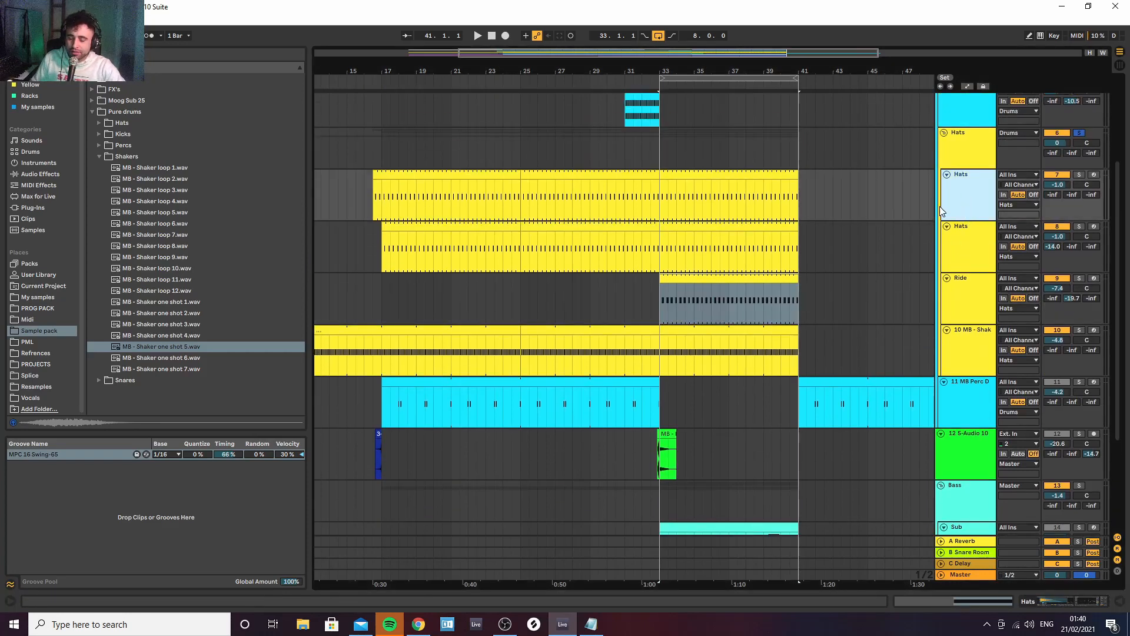
{"action": "double_click", "coordinate": [714, 171]}
{"action": "key", "text": "space"}
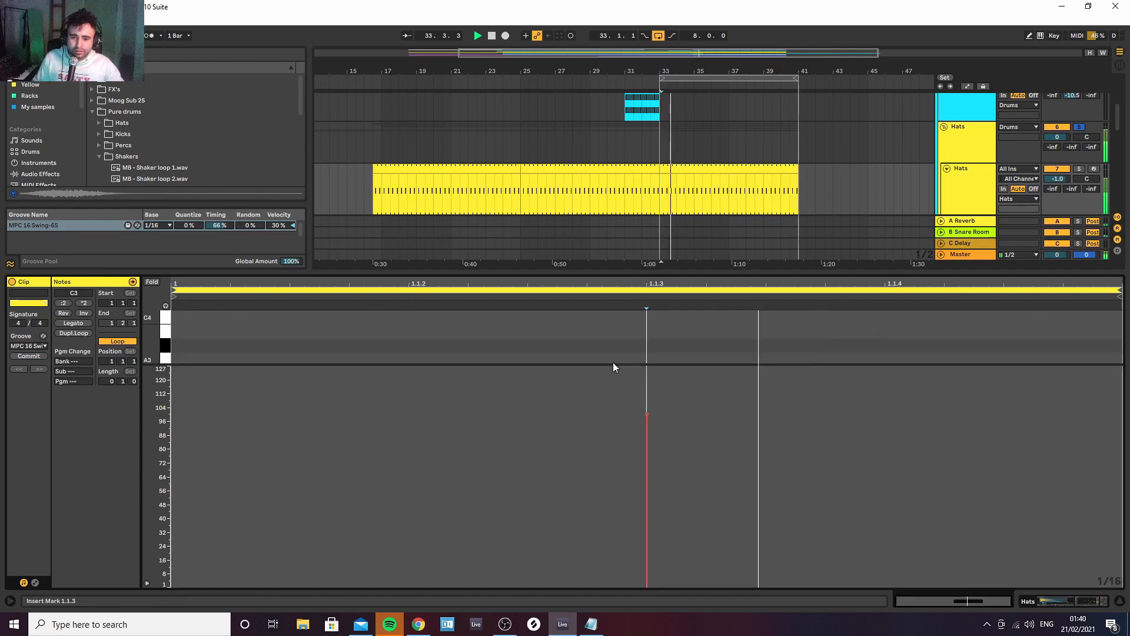
{"action": "left_click_drag", "start_coordinate": [612, 365], "coordinate": [615, 560]}
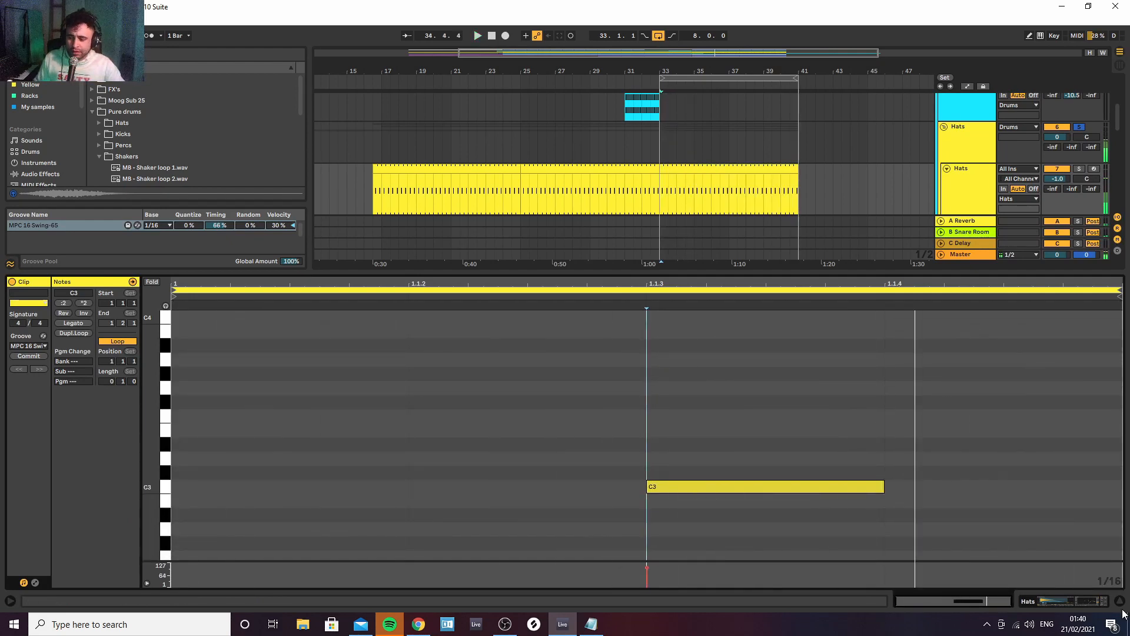
{"action": "left_click", "coordinate": [1120, 601]}
{"action": "left_click", "coordinate": [977, 235]}
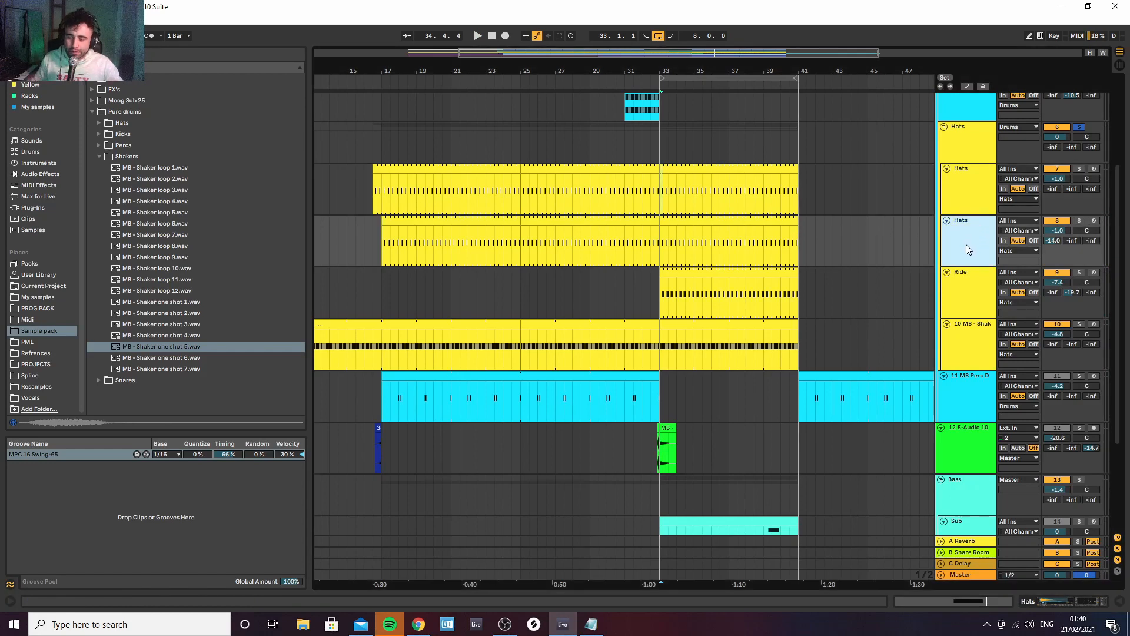
Show the Ride track's devices, then open the shaker clip in the bar 33 to 41 loop to view its notes
{"action": "left_click", "coordinate": [959, 306]}
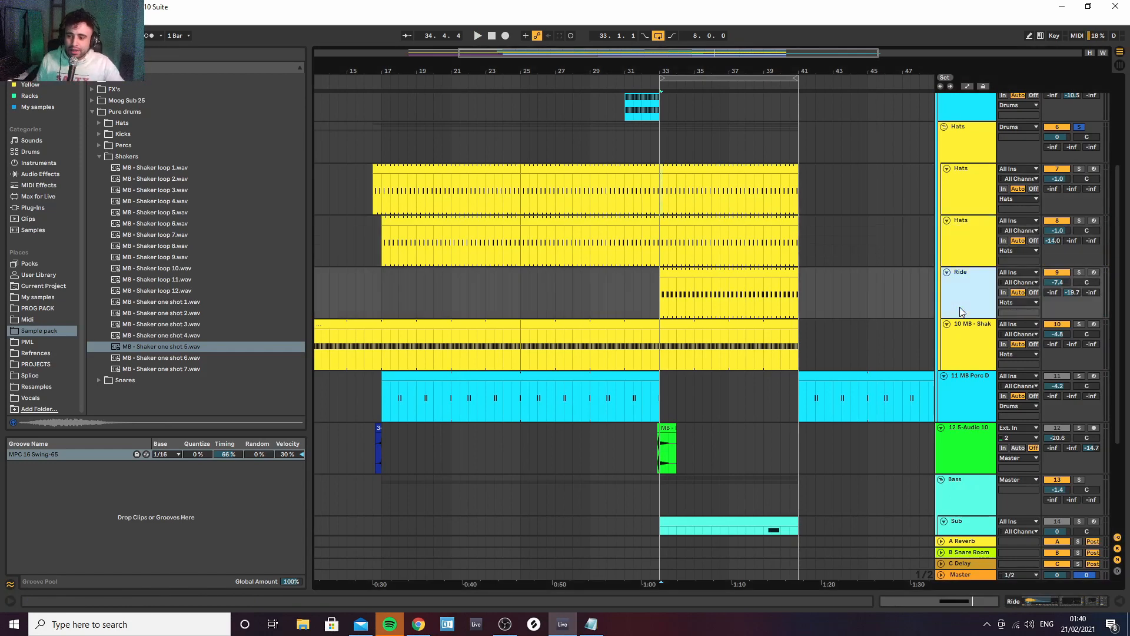
{"action": "left_click", "coordinate": [1052, 598]}
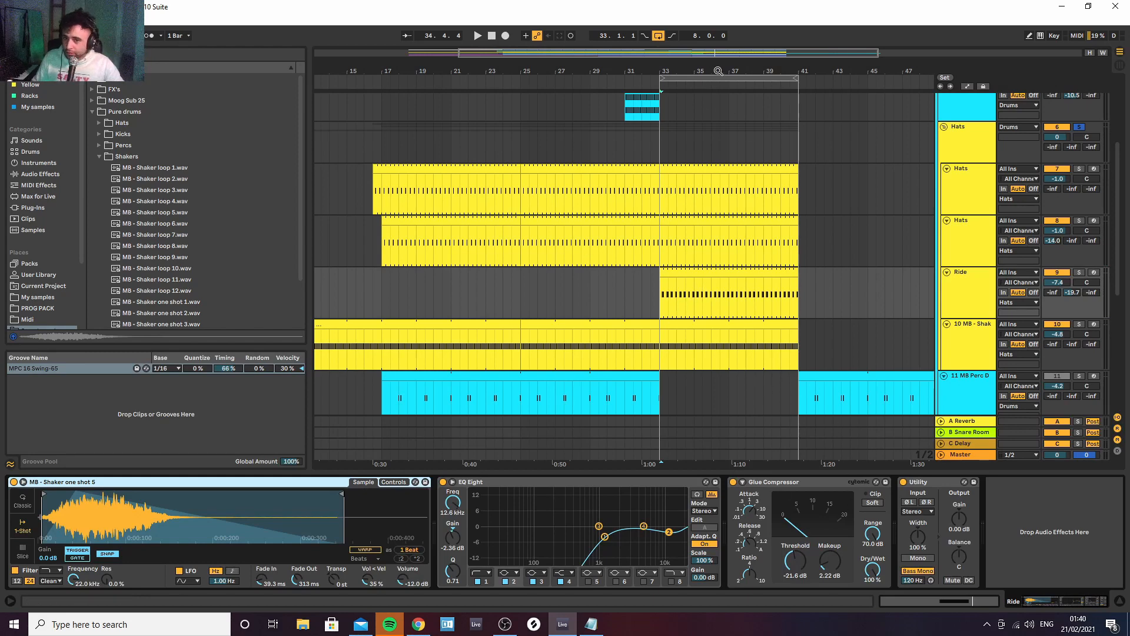
{"action": "left_click_drag", "start_coordinate": [718, 72], "coordinate": [700, 73]}
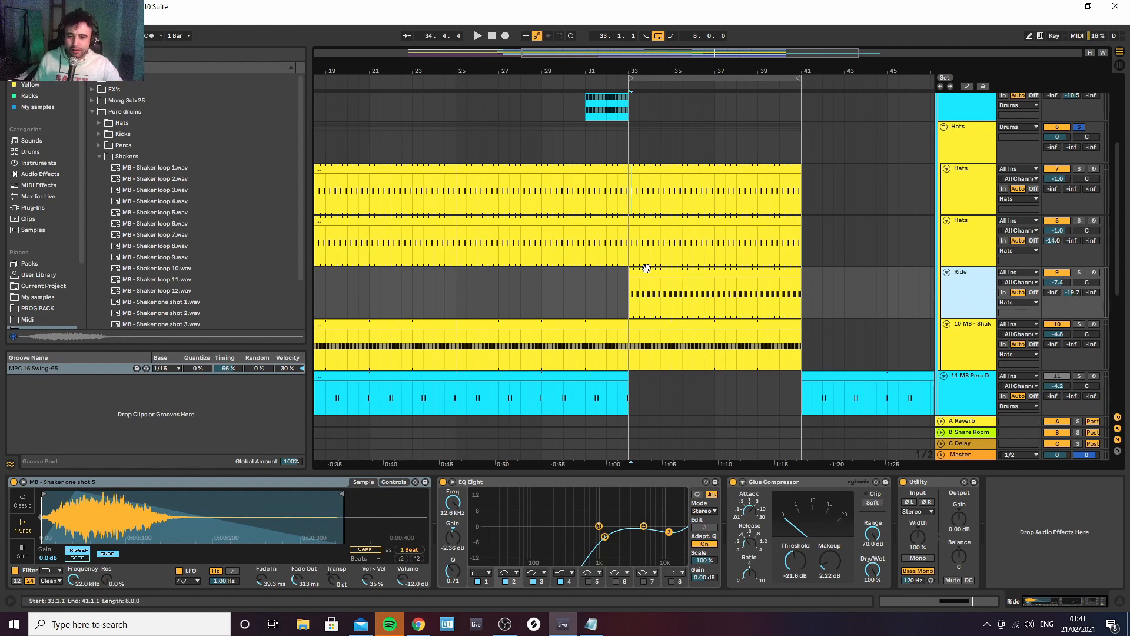
{"action": "left_click", "coordinate": [672, 325]}
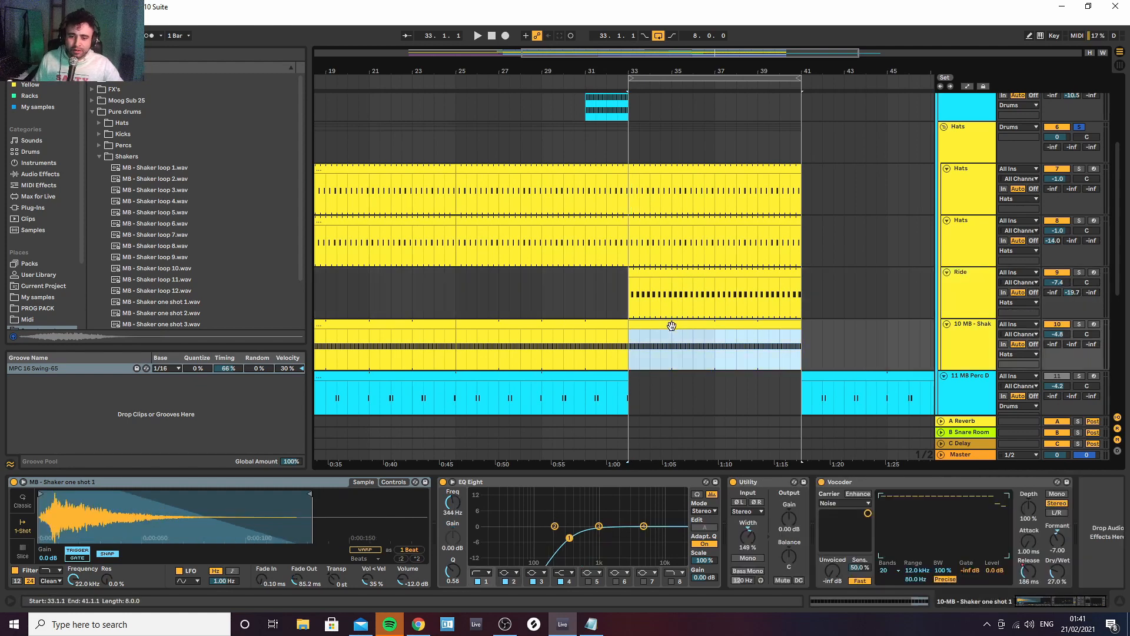
{"action": "double_click", "coordinate": [672, 326]}
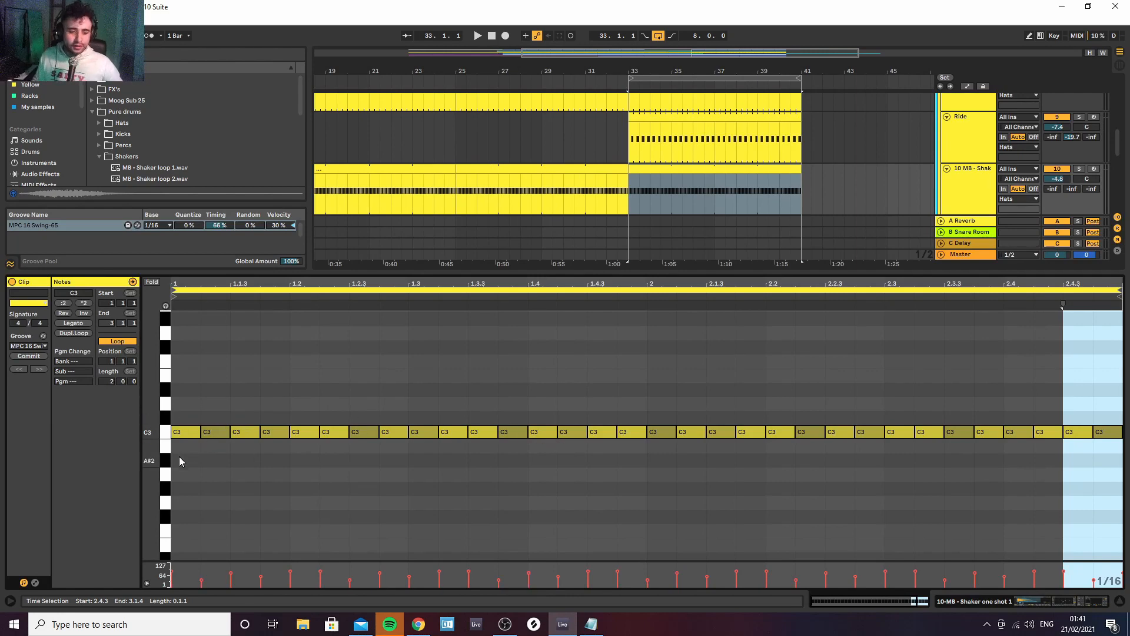
{"action": "left_click_drag", "start_coordinate": [179, 457], "coordinate": [278, 418]}
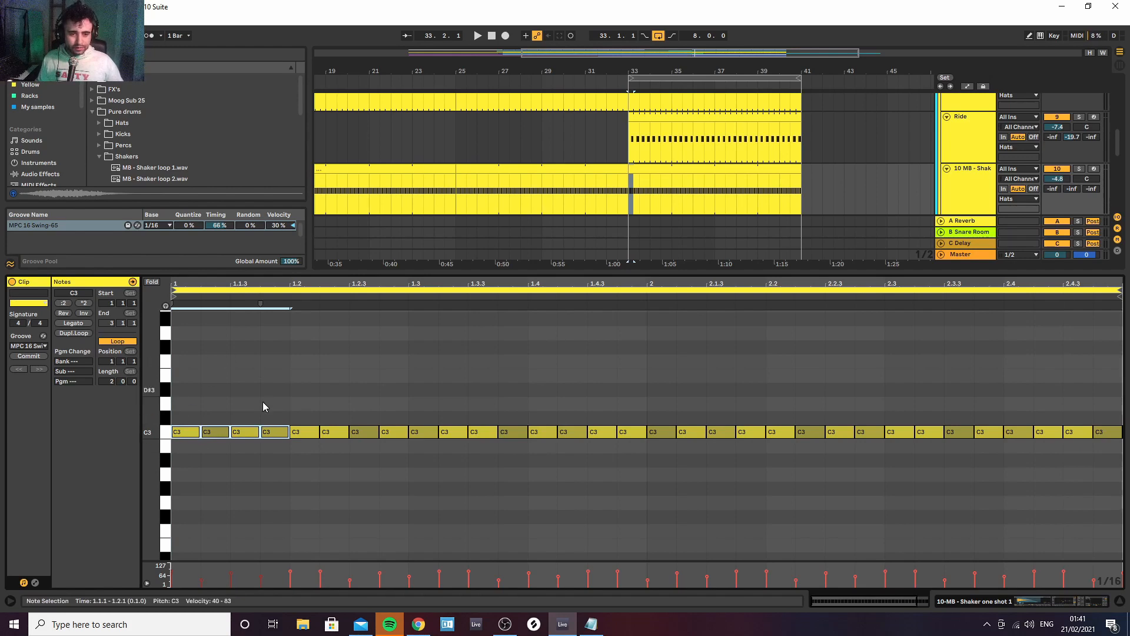
{"action": "key", "text": "ctrl+d"}
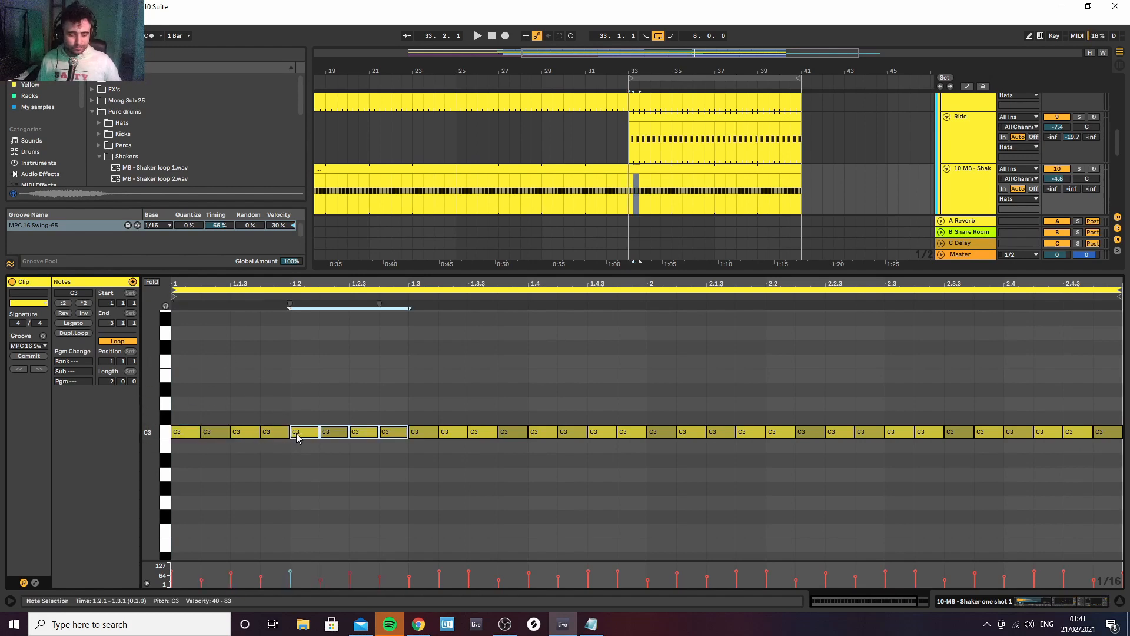
{"action": "key", "text": "ctrl+z"}
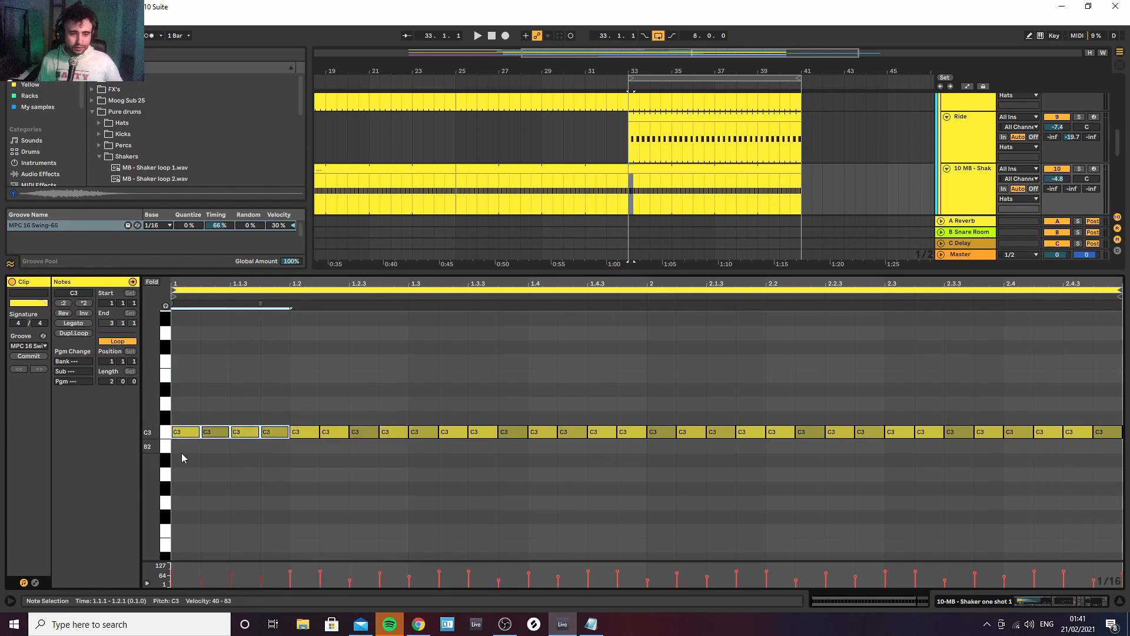
Duplicate the shaker clip's first five C3 notes six times in a row, extending past the start of bar 3
{"action": "left_click_drag", "start_coordinate": [181, 453], "coordinate": [315, 416]}
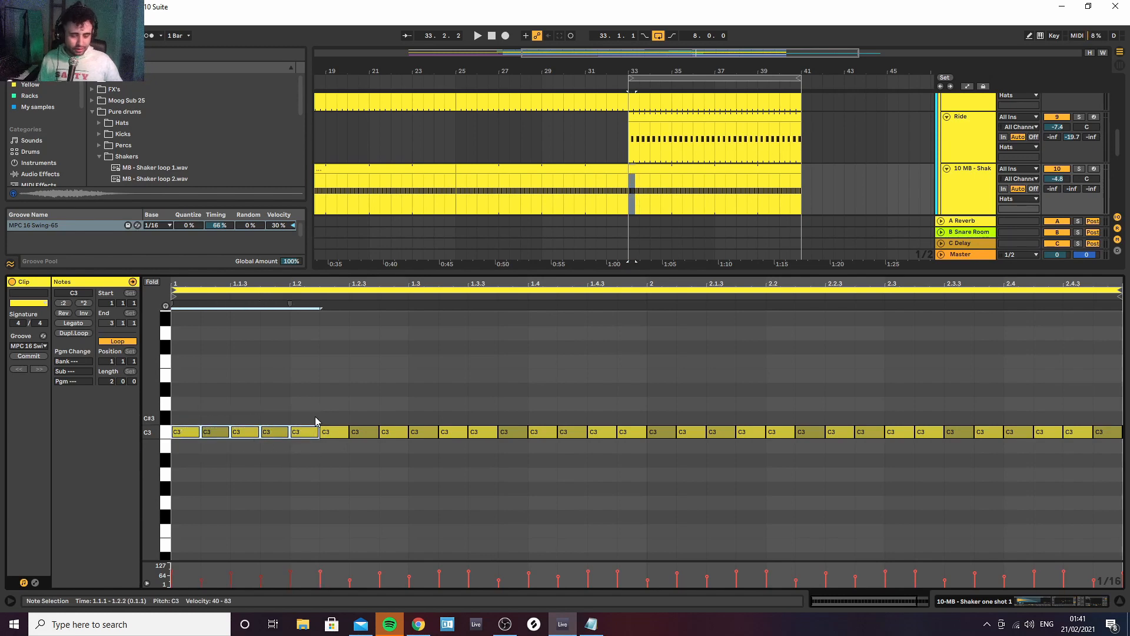
{"action": "key", "text": "ctrl+d"}
{"action": "key", "text": "ctrl+d"}
{"action": "key", "text": "ctrl+d"}
{"action": "key", "text": "ctrl+d"}
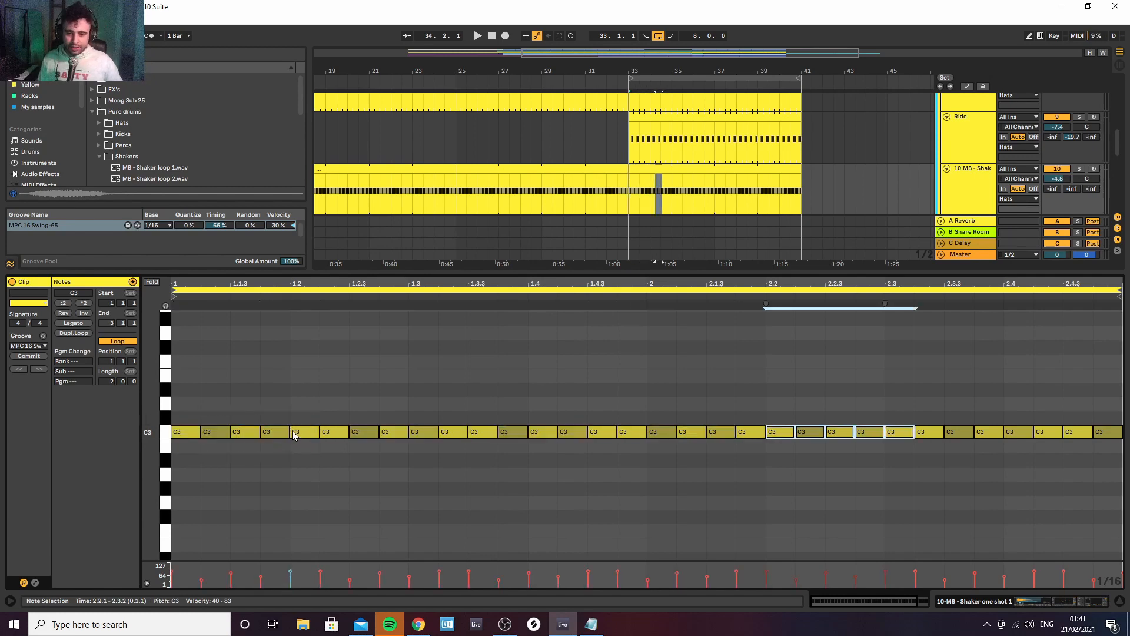
{"action": "key", "text": "ctrl+d"}
{"action": "key", "text": "ctrl+d"}
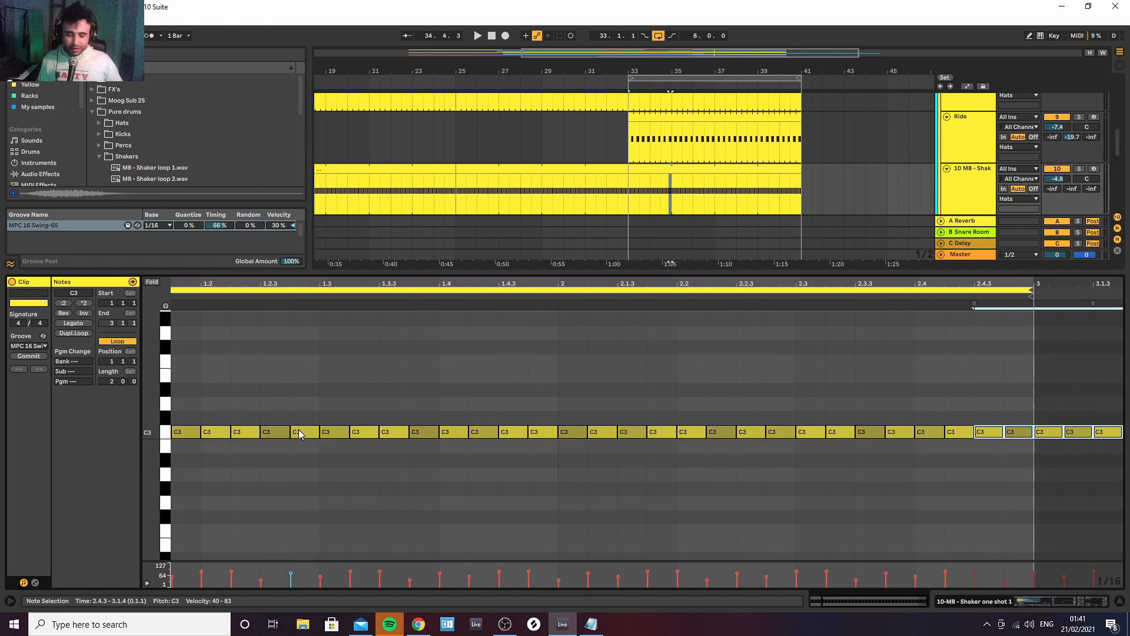
Play the shaker pattern in solo, then show the shaker track's device chain
{"action": "key", "text": "space"}
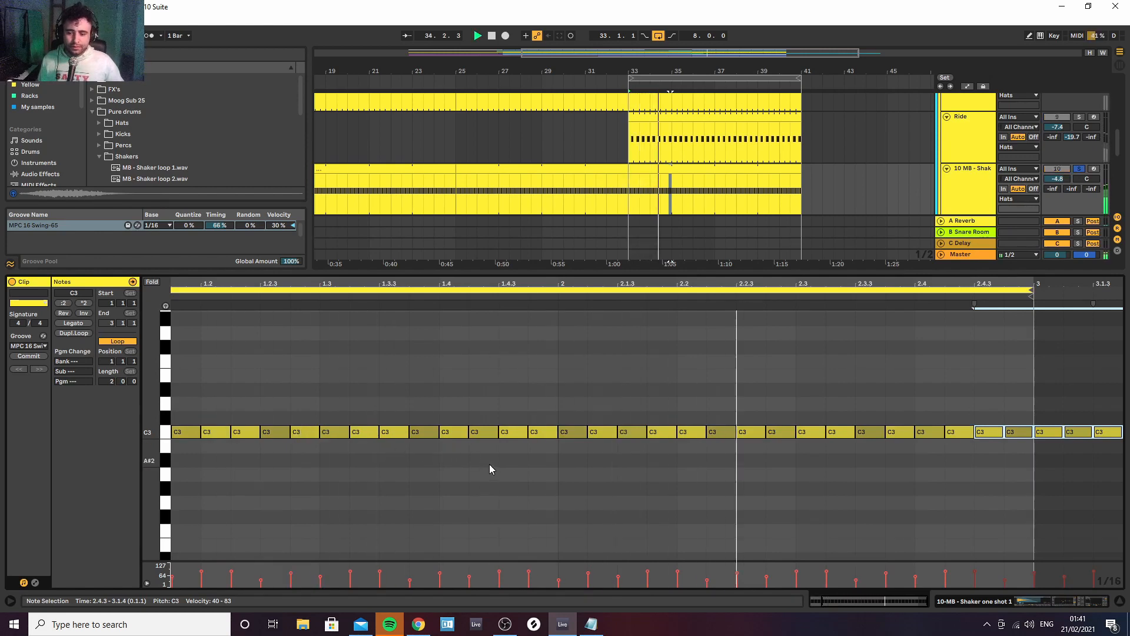
{"action": "key", "text": "space"}
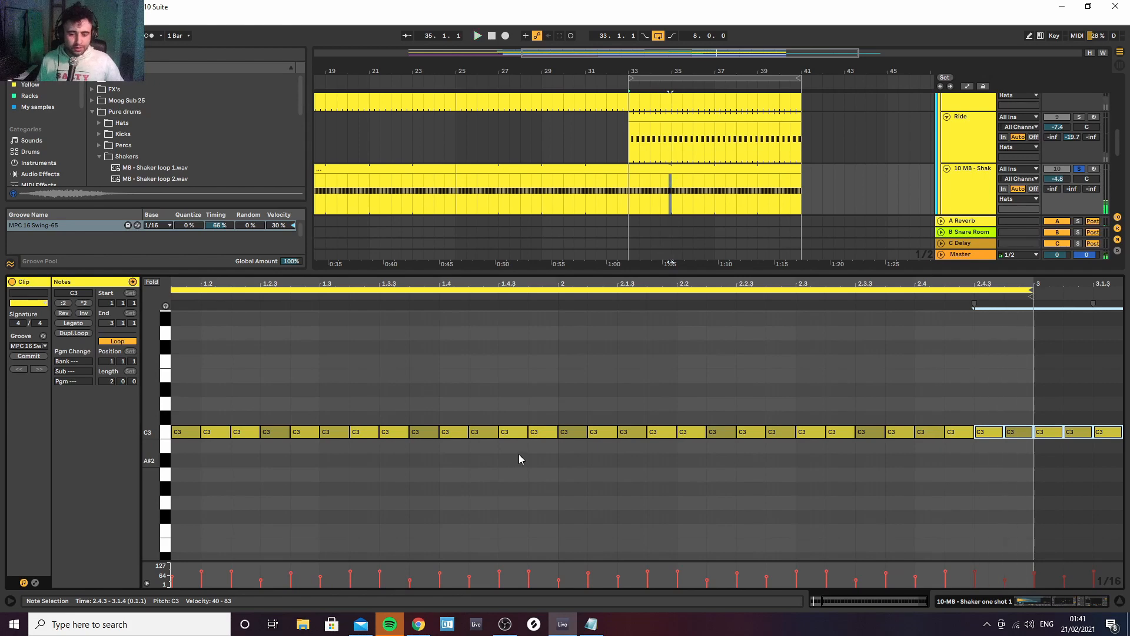
{"action": "left_click", "coordinate": [1079, 601]}
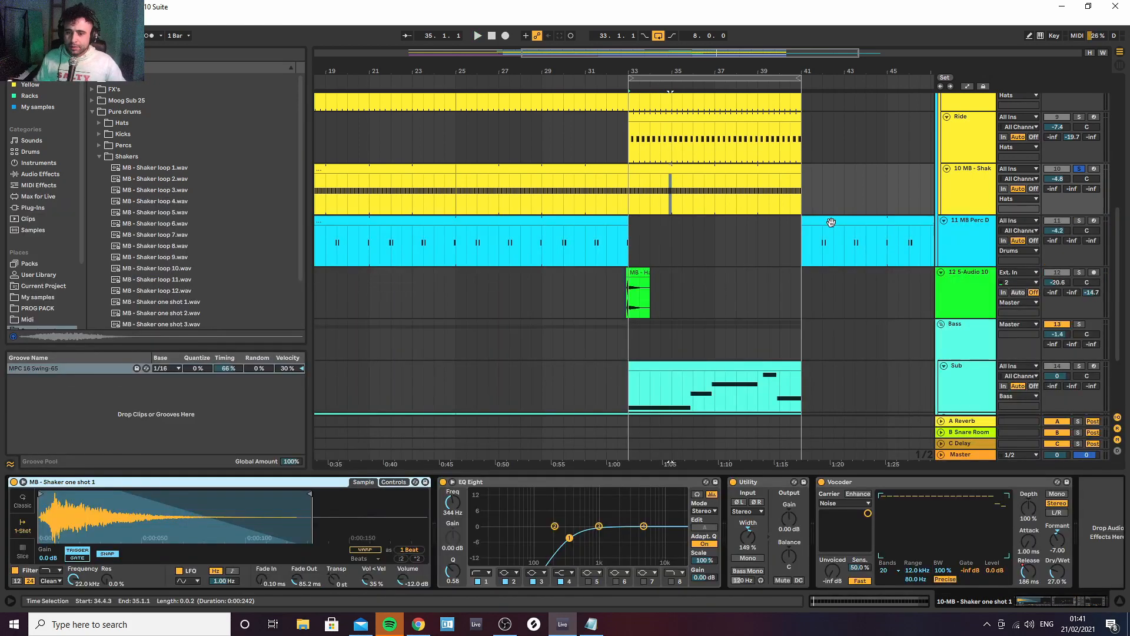
{"action": "left_click", "coordinate": [949, 193]}
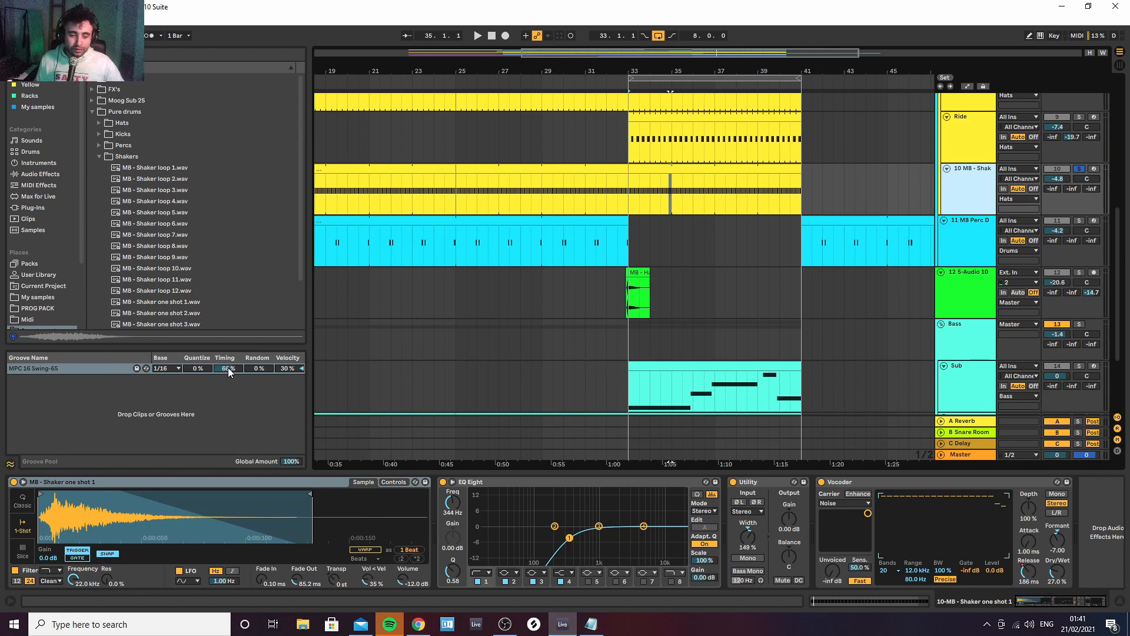
Audition the MPC 16 Swing-65 groove at 0% and 80% timing during playback, then set its timing to 78%
{"action": "scroll", "coordinate": [694, 238], "scroll_direction": "up", "scroll_amount": 1}
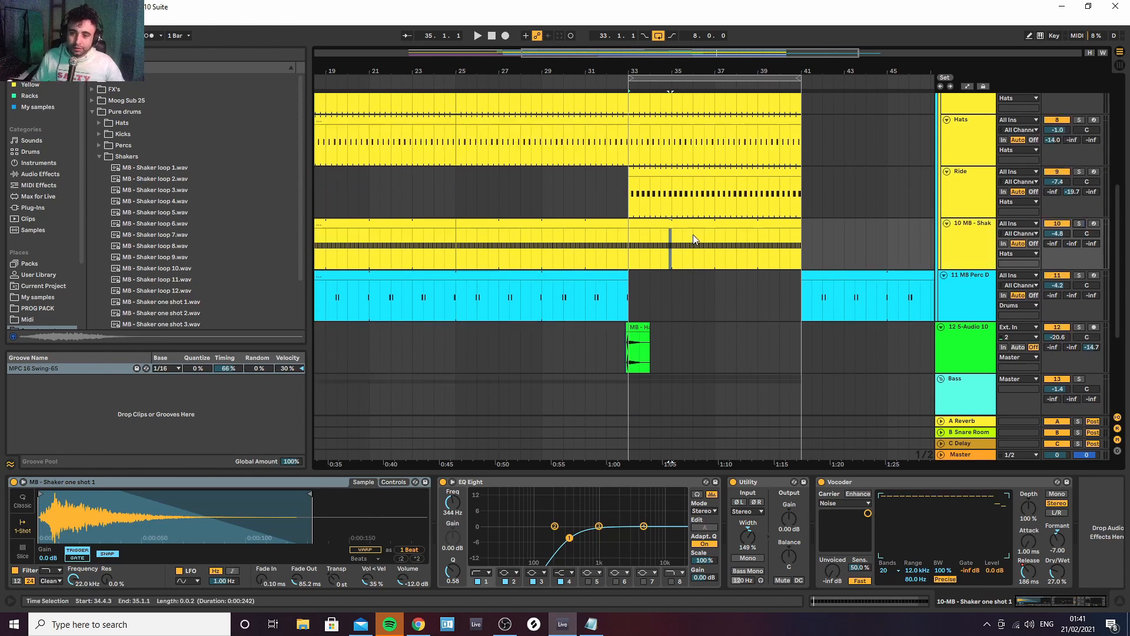
{"action": "scroll", "coordinate": [693, 238], "scroll_direction": "up", "scroll_amount": 1}
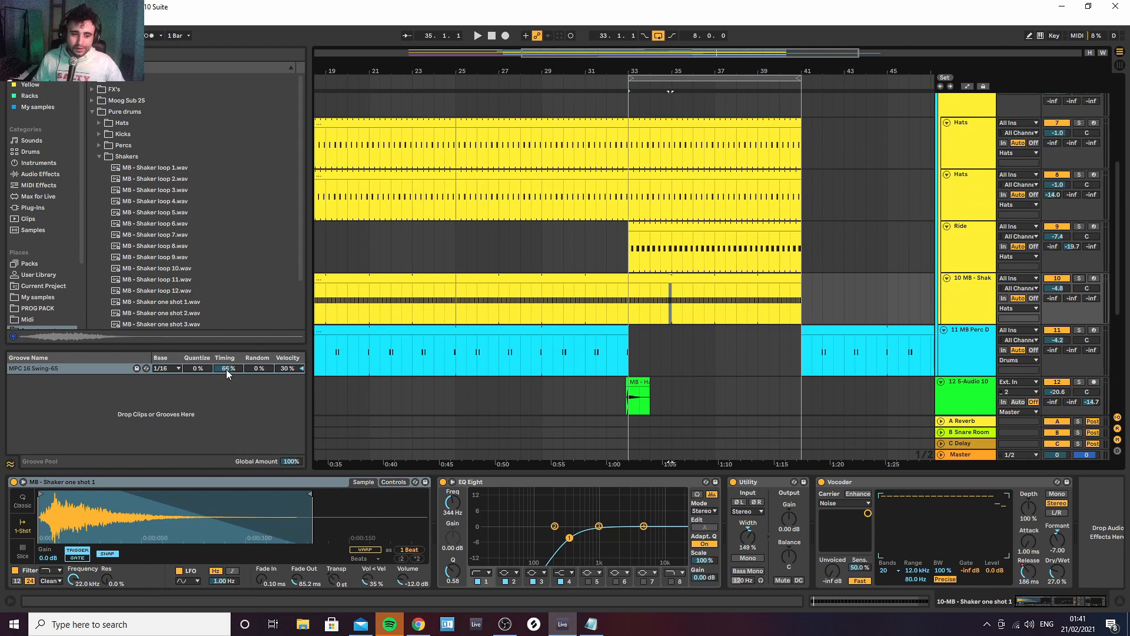
{"action": "left_click_drag", "start_coordinate": [226, 370], "coordinate": [226, 409]}
{"action": "key", "text": "space"}
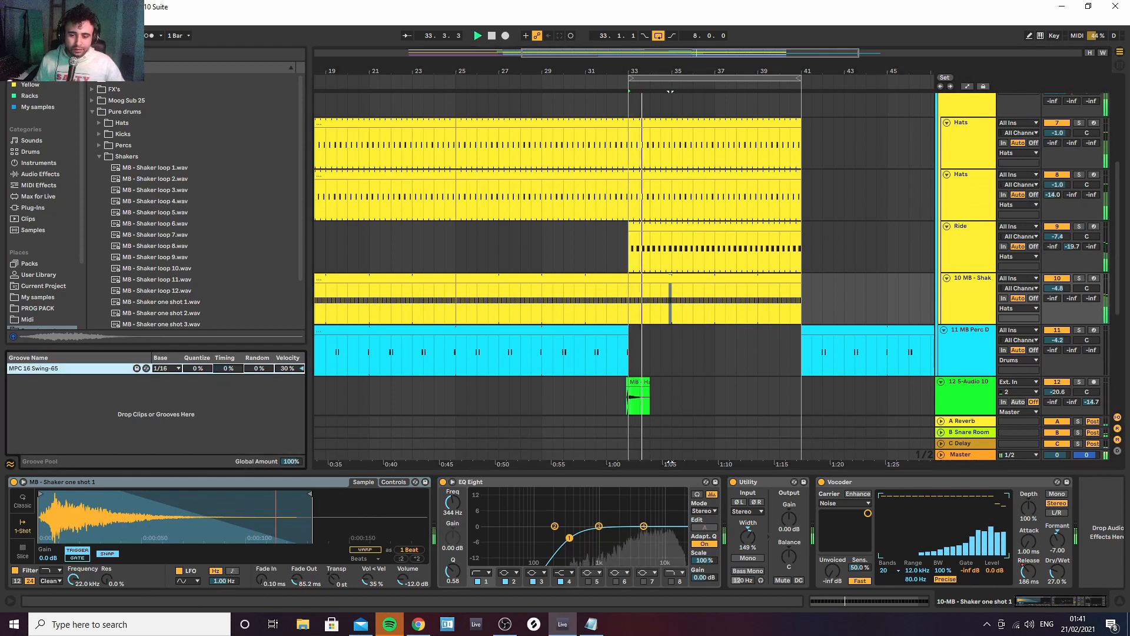
{"action": "left_click_drag", "start_coordinate": [227, 369], "coordinate": [292, 316]}
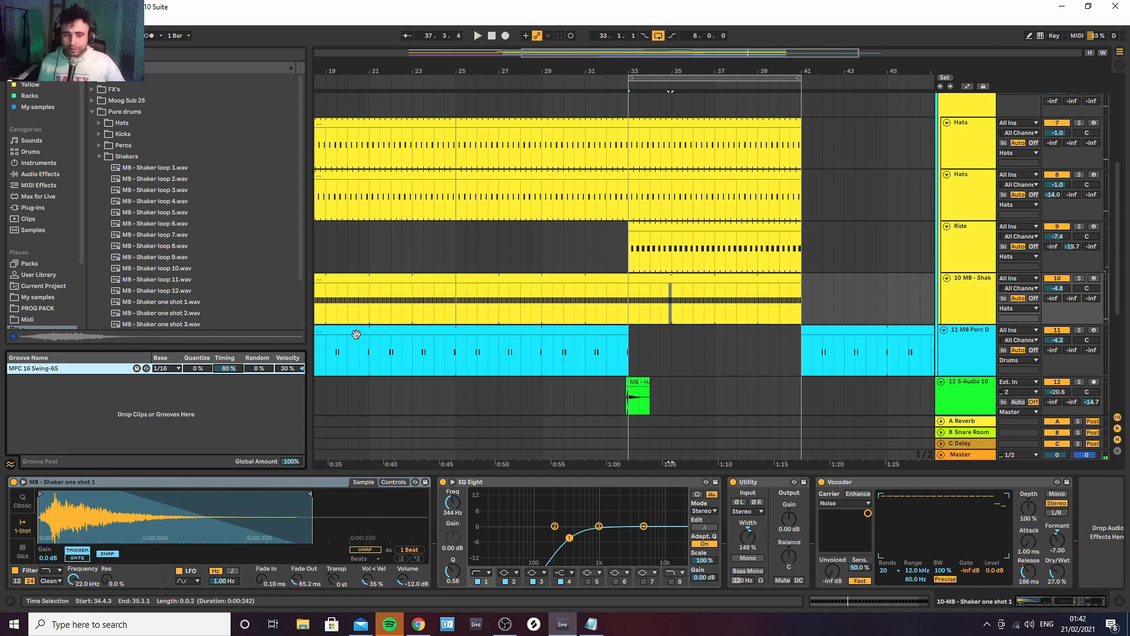
{"action": "key", "text": "space"}
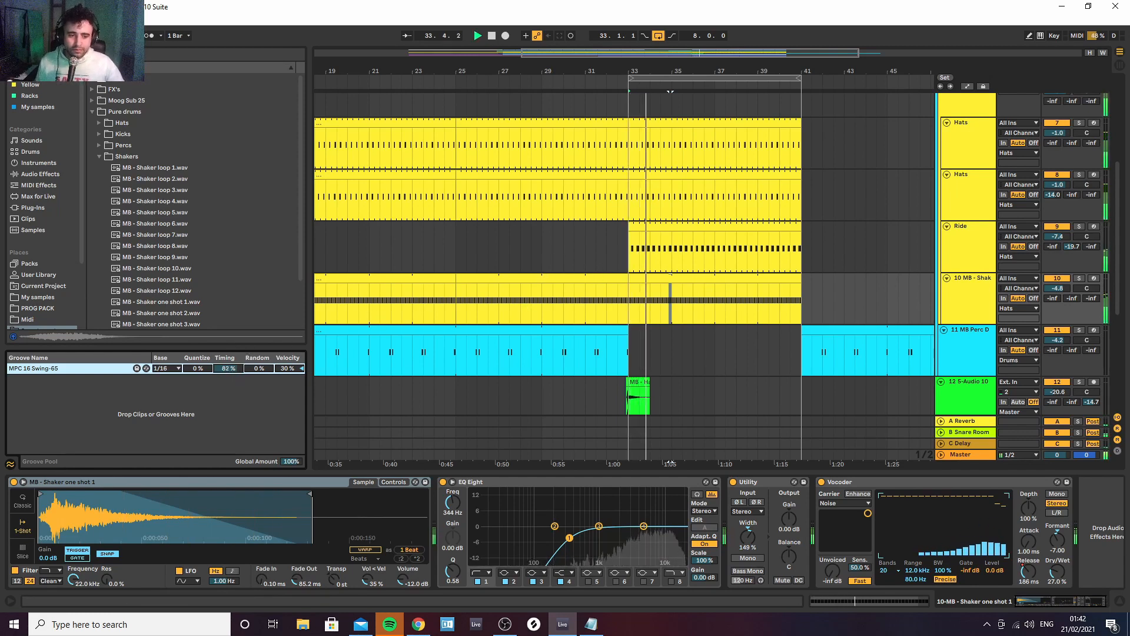
{"action": "left_click_drag", "start_coordinate": [231, 368], "coordinate": [235, 370]}
{"action": "key", "text": "space"}
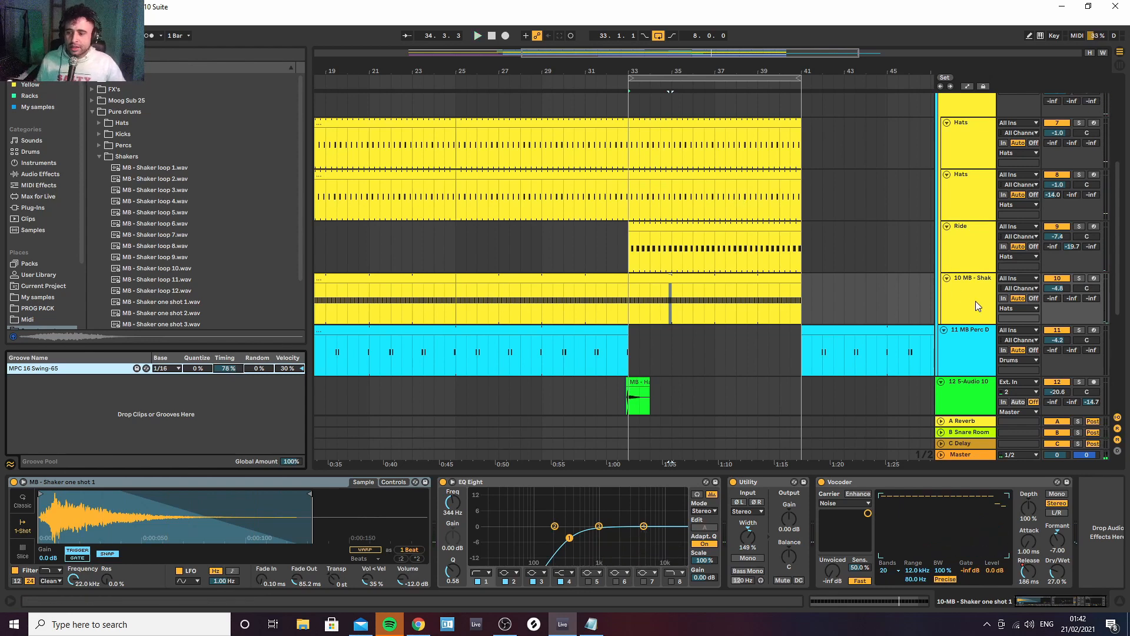
Select the shaker track, then the Drums group, and show the group's device chain from Drum Buss onward
{"action": "scroll", "coordinate": [977, 298], "scroll_direction": "down", "scroll_amount": 1}
{"action": "left_click", "coordinate": [970, 244]}
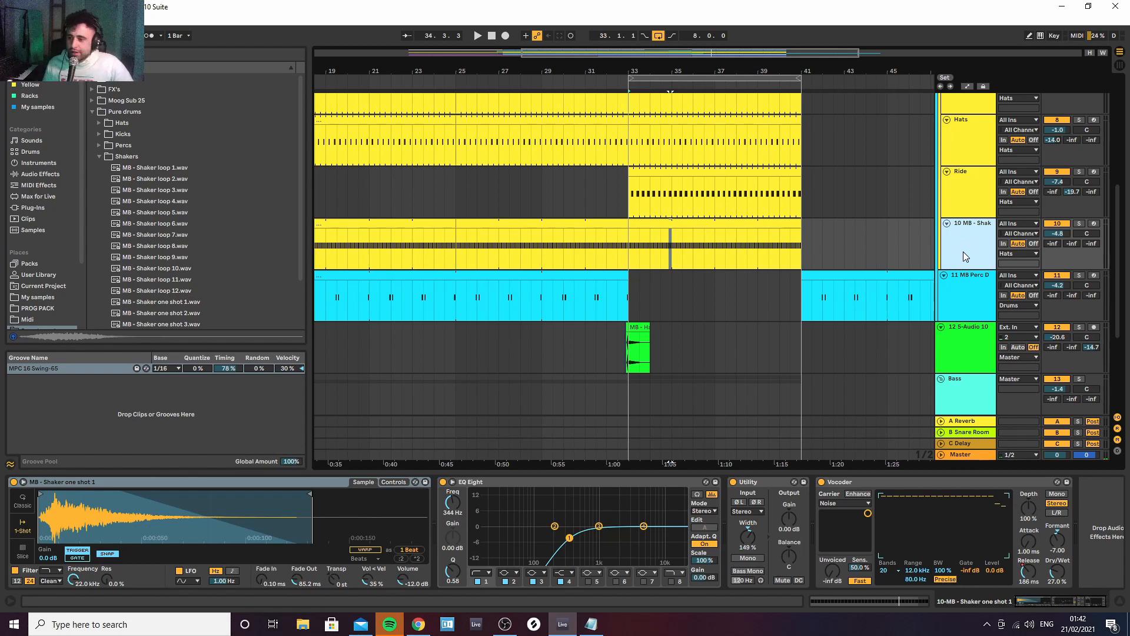
{"action": "scroll", "coordinate": [963, 252], "scroll_direction": "up", "scroll_amount": 5}
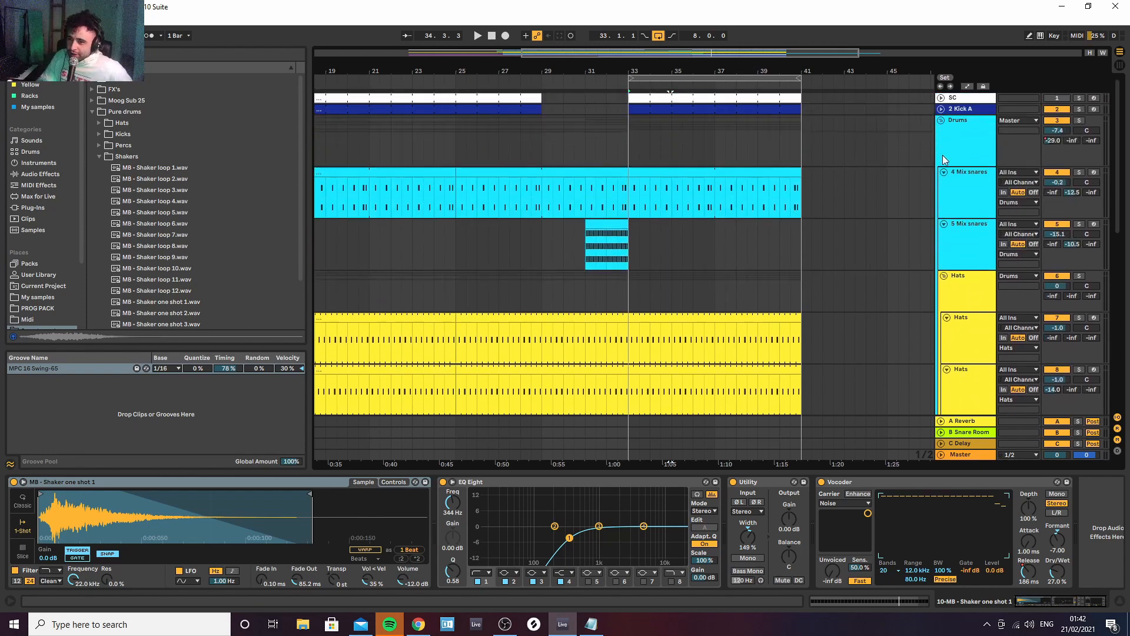
{"action": "left_click", "coordinate": [945, 154]}
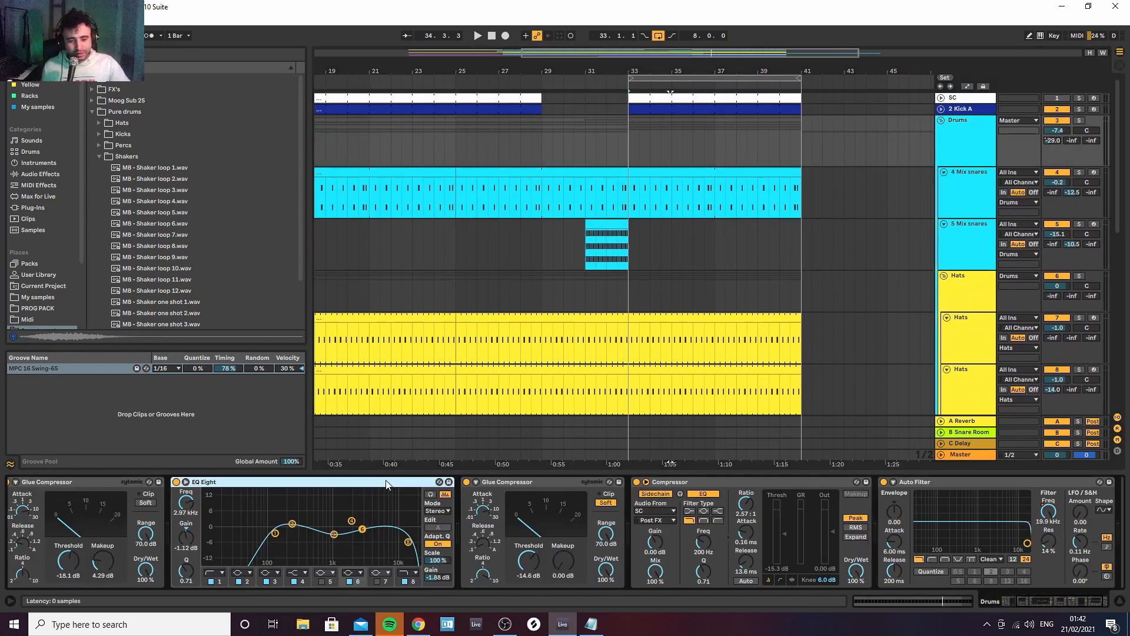
{"action": "scroll", "coordinate": [382, 483], "scroll_direction": "left", "scroll_amount": 3}
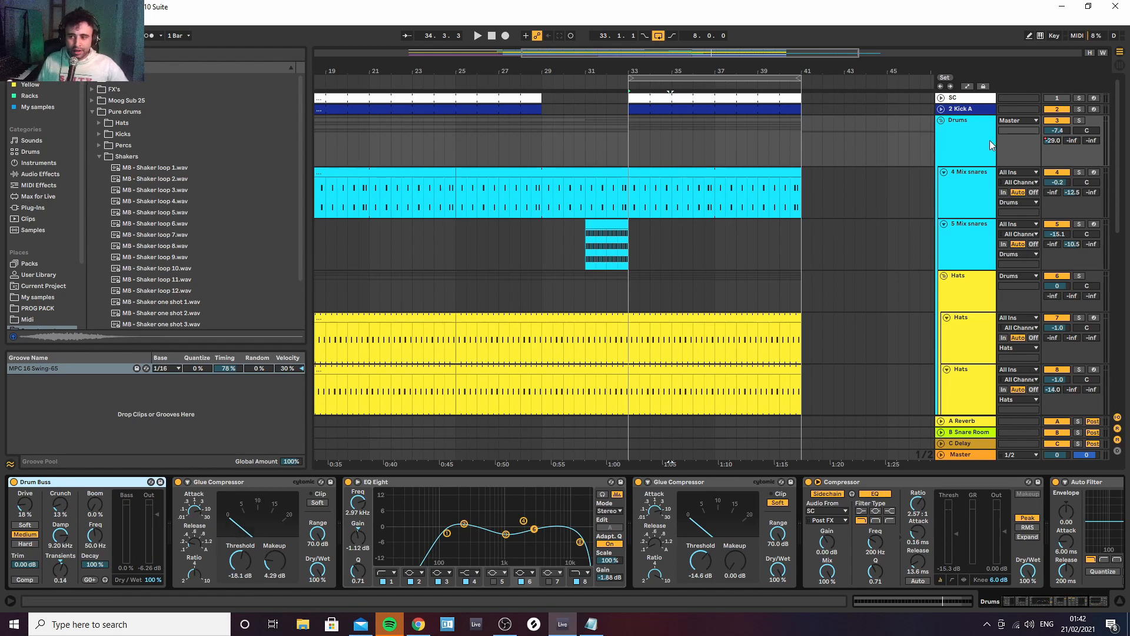
Solo the Drums group and play it in short passes to examine its EQ Eight curve
{"action": "left_click", "coordinate": [1080, 120]}
{"action": "key", "text": "space"}
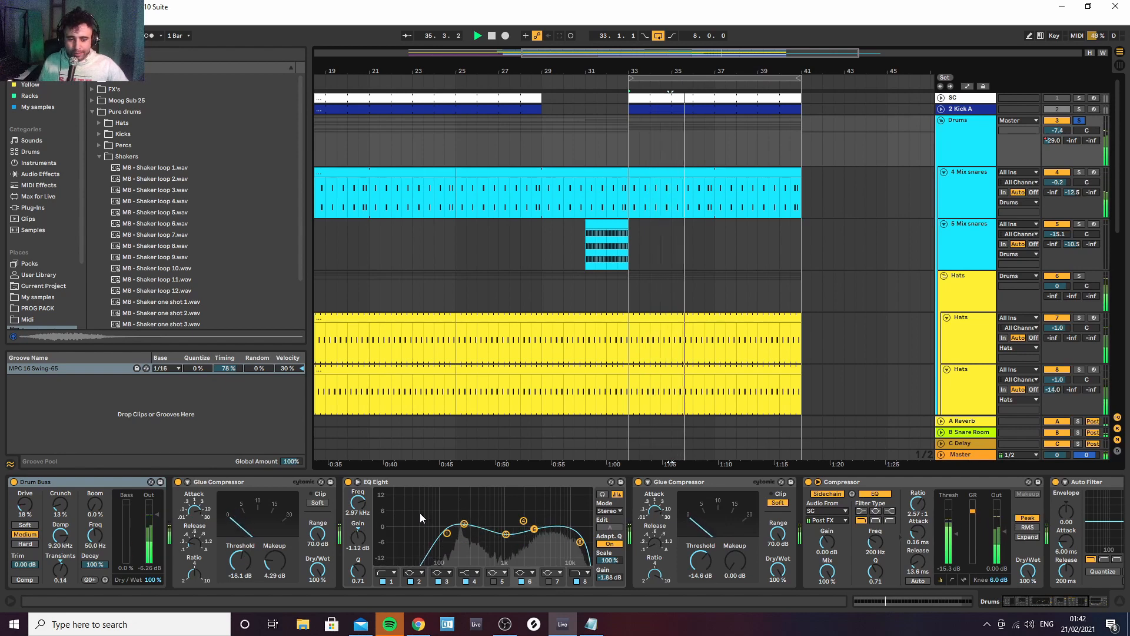
{"action": "key", "text": "space"}
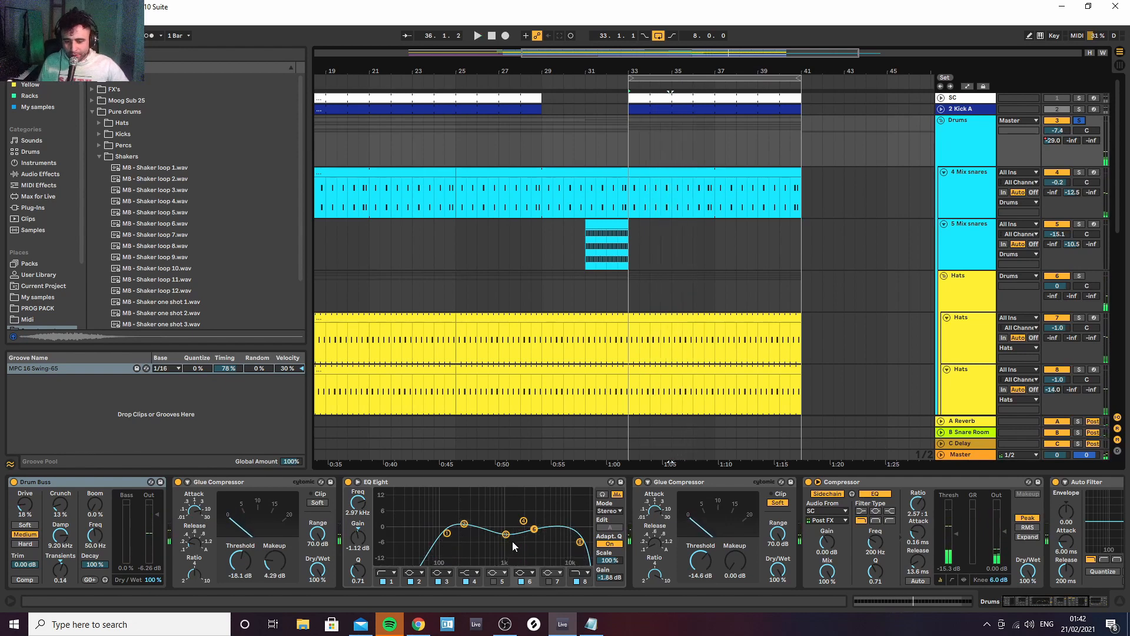
{"action": "key", "text": "space"}
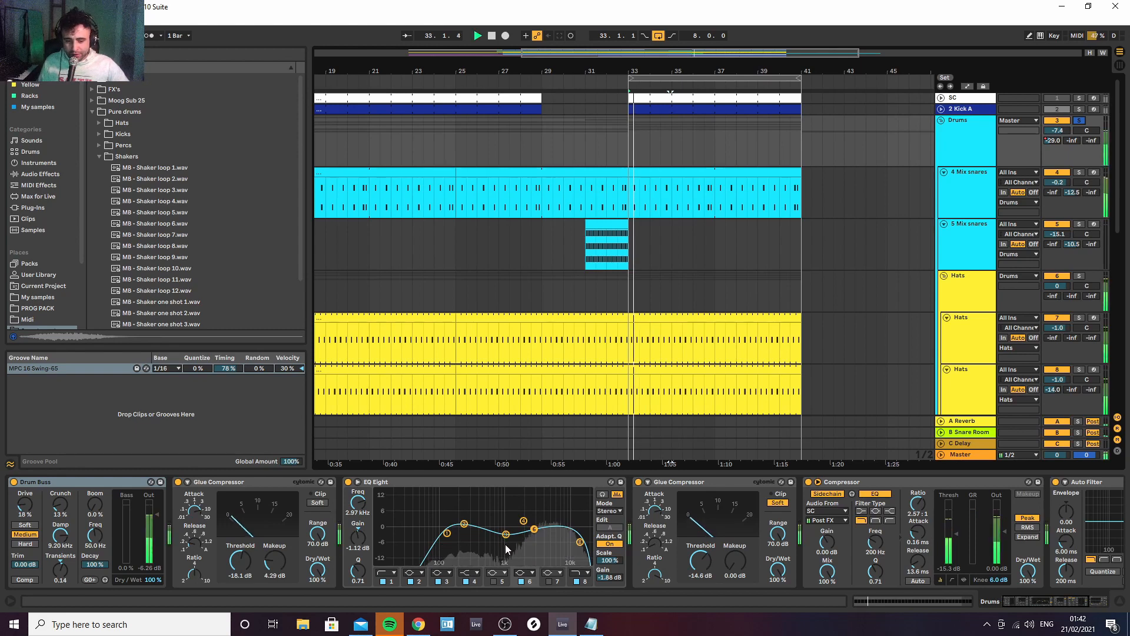
{"action": "key", "text": "space"}
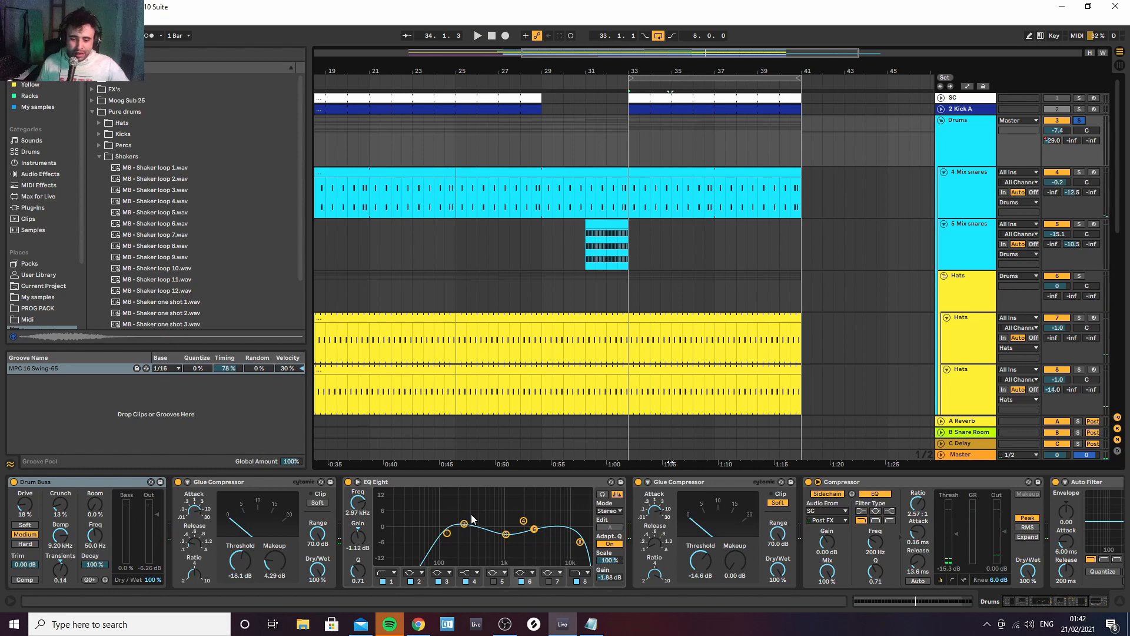
{"action": "key", "text": "space"}
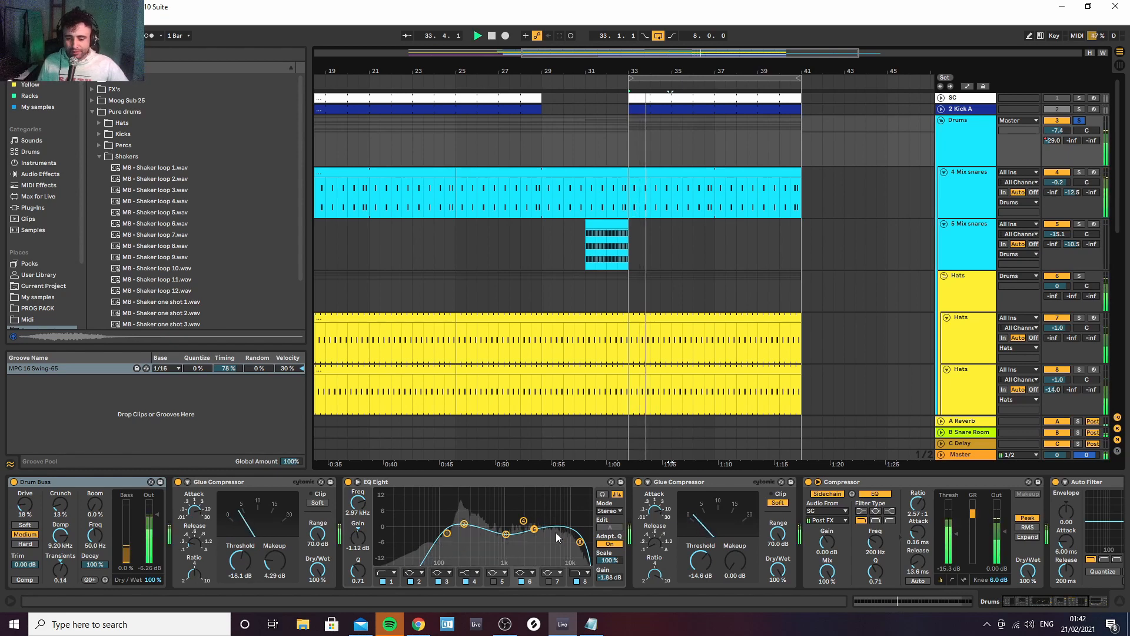
{"action": "key", "text": "space"}
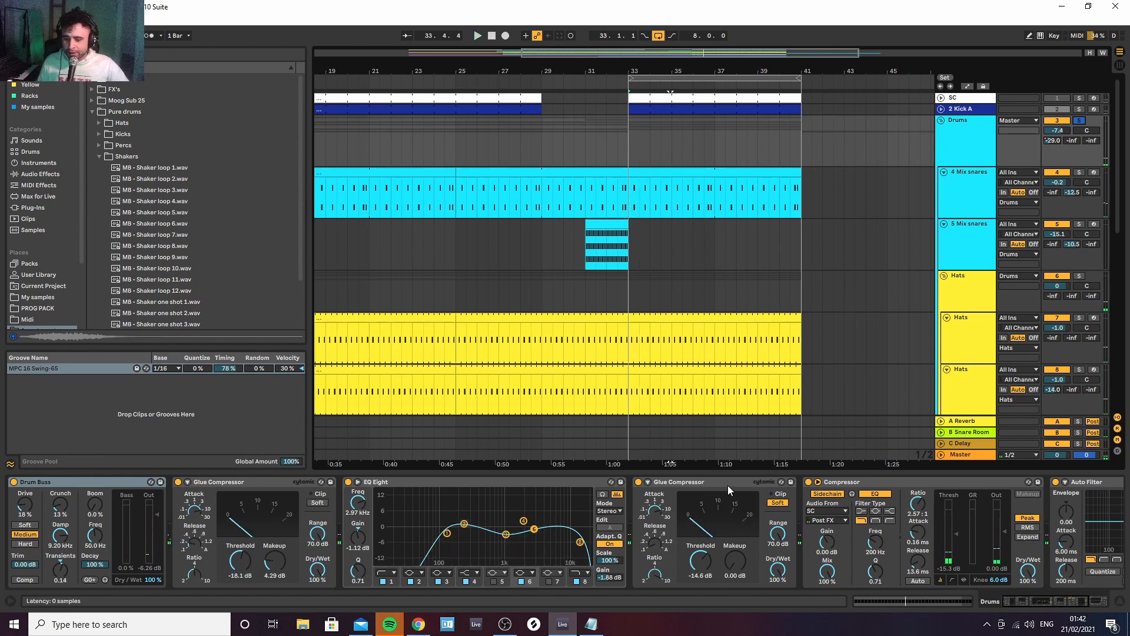
Play the Drums group with its second Glue Compressor selected, then show the sidechained Compressor and the Auto Filter
{"action": "left_click", "coordinate": [716, 484]}
{"action": "key", "text": "space"}
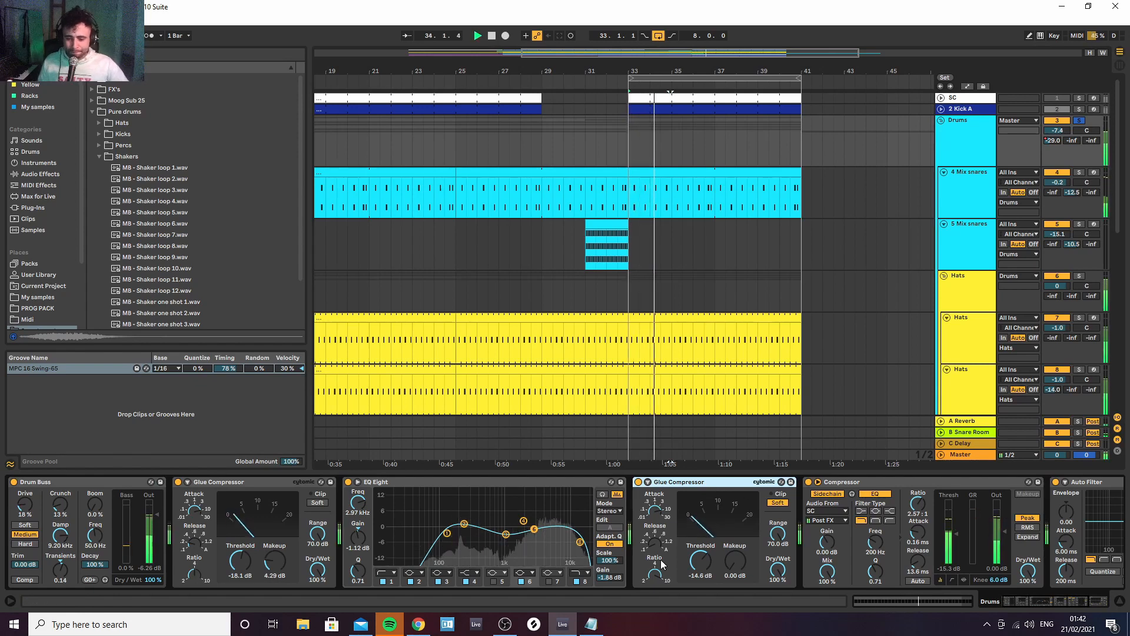
{"action": "key", "text": "space"}
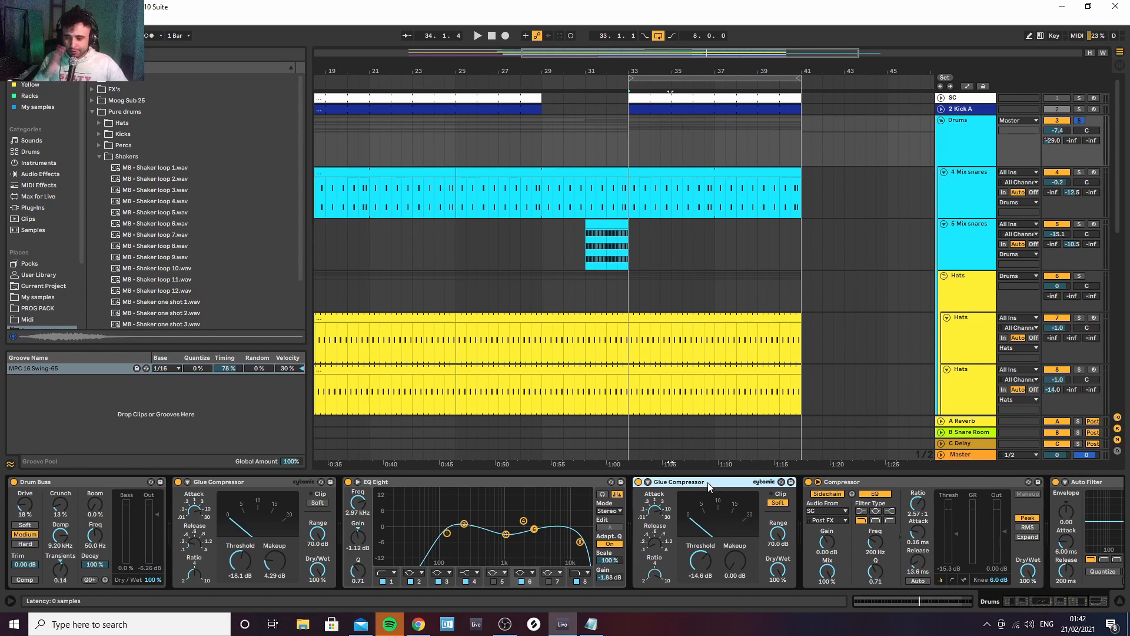
{"action": "left_click", "coordinate": [855, 482]}
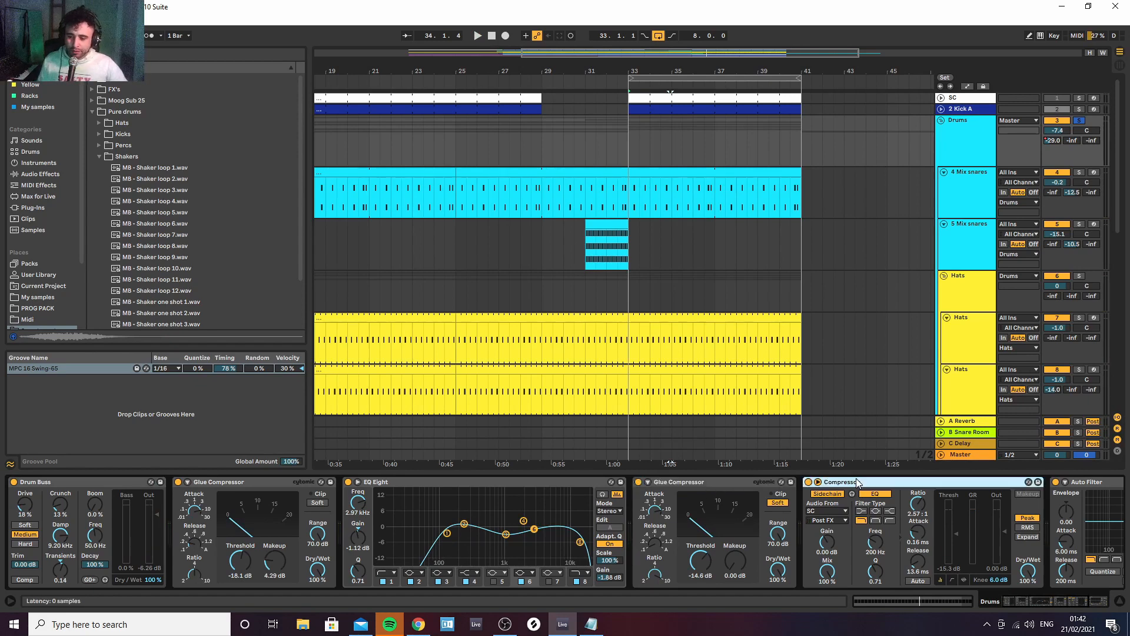
{"action": "key", "text": "Right"}
{"action": "key", "text": "Right"}
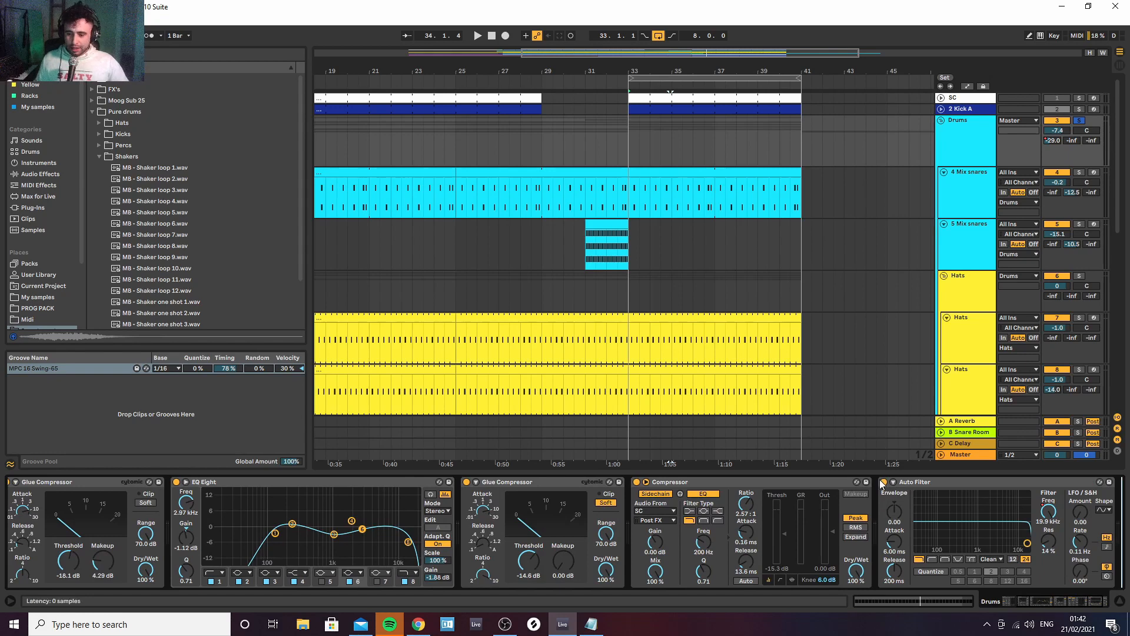
Play the Drums group in short passes and set its sidechained Compressor's threshold to -13.1 dB
{"action": "left_click", "coordinate": [689, 520]}
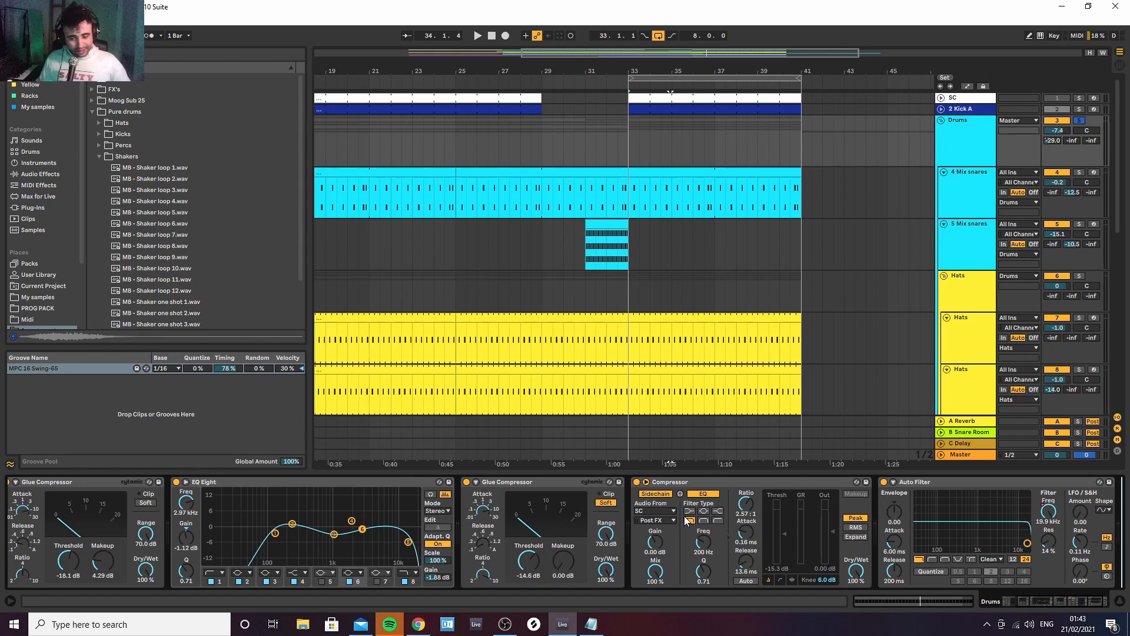
{"action": "key", "text": "space"}
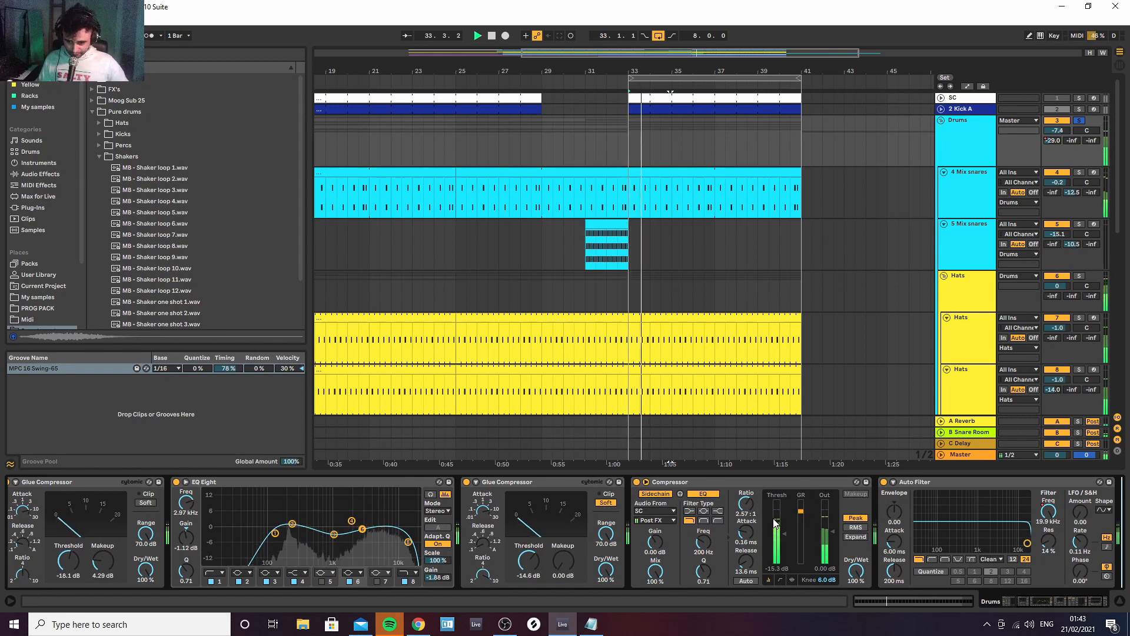
{"action": "key", "text": "space"}
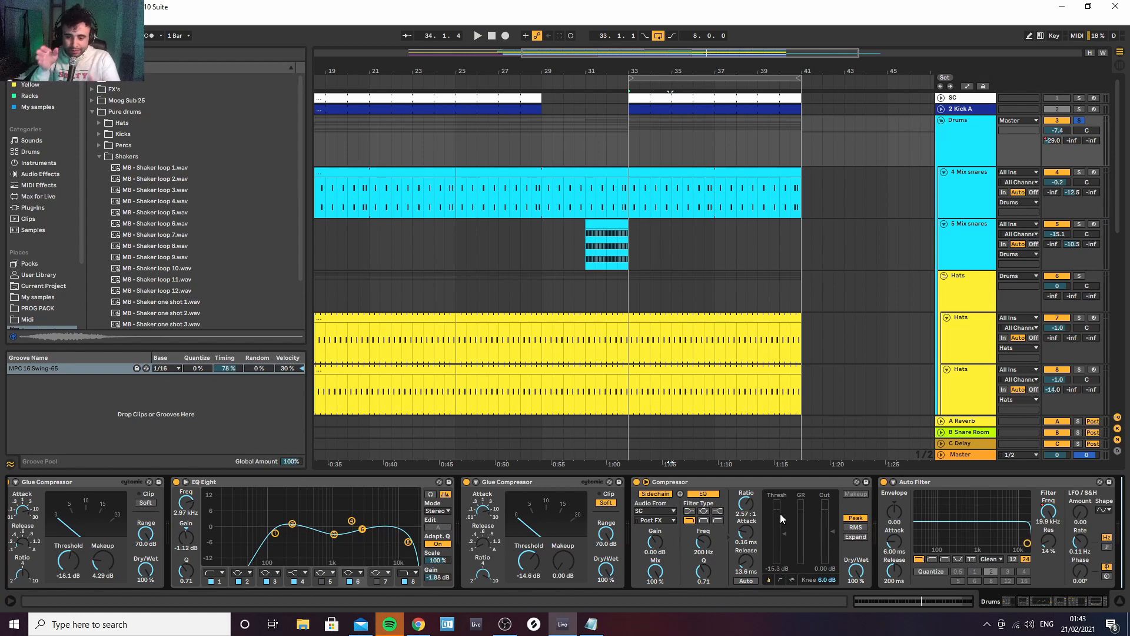
{"action": "key", "text": "space"}
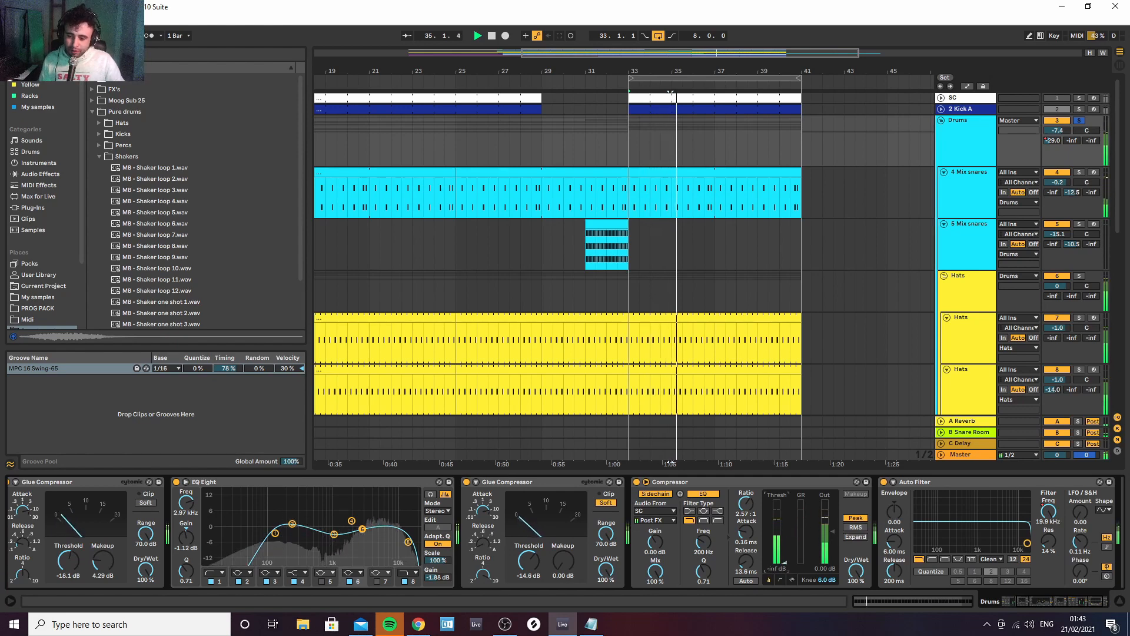
{"action": "left_click_drag", "start_coordinate": [784, 532], "coordinate": [784, 531]}
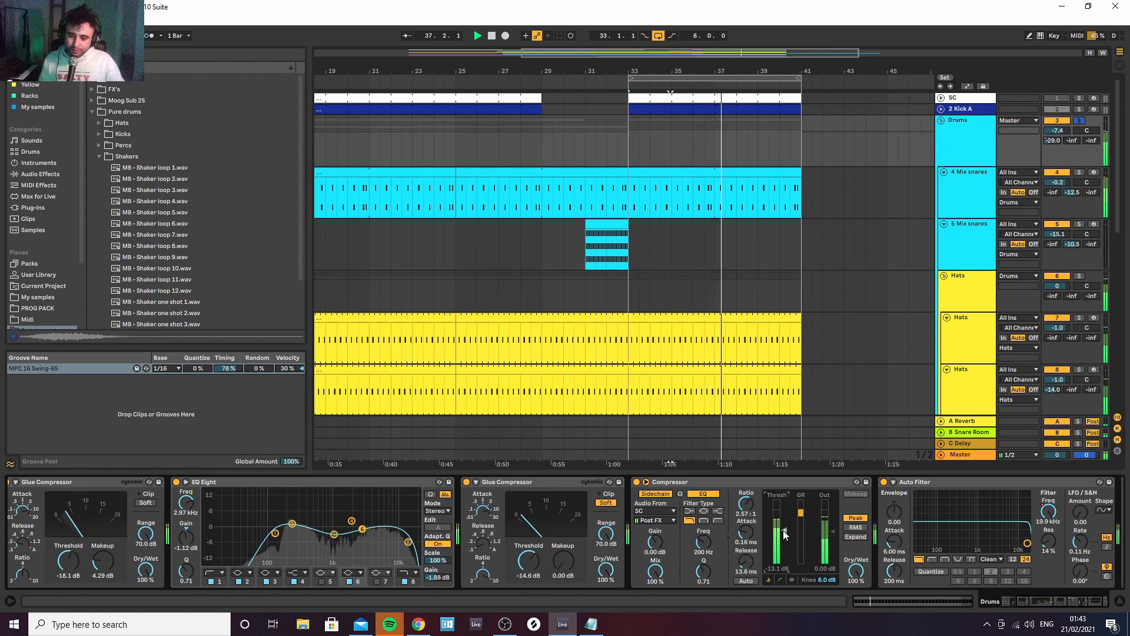
{"action": "key", "text": "space"}
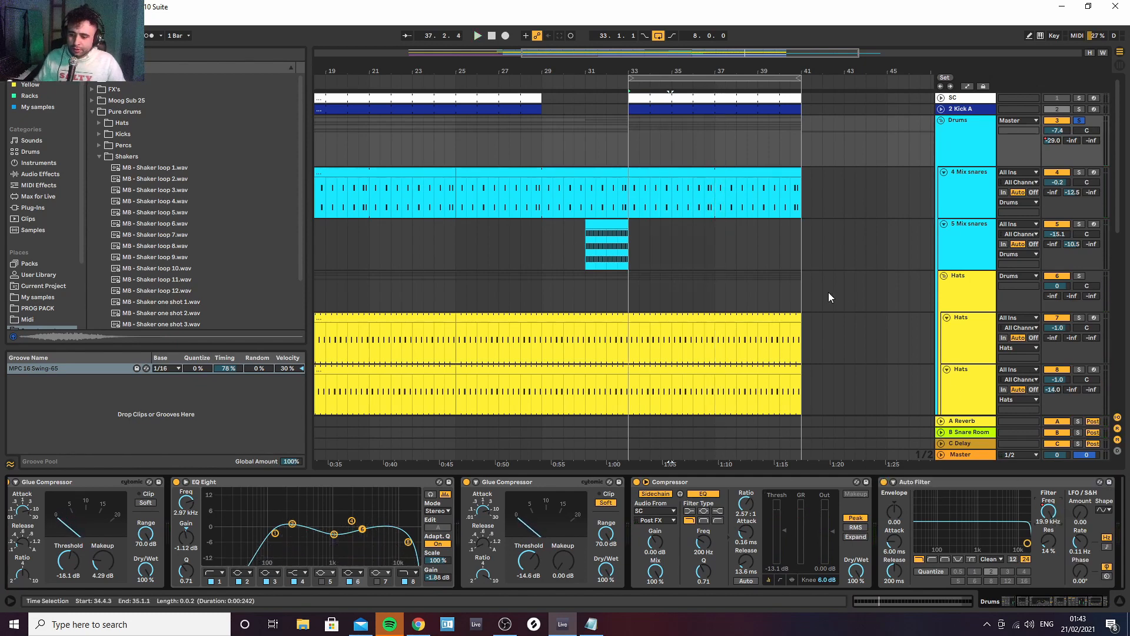
Show the track automation and play the Drums group's Auto Filter frequency rise from bar 9
{"action": "key", "text": "a"}
{"action": "left_click_drag", "start_coordinate": [476, 71], "coordinate": [566, 39]}
{"action": "left_click", "coordinate": [393, 135]}
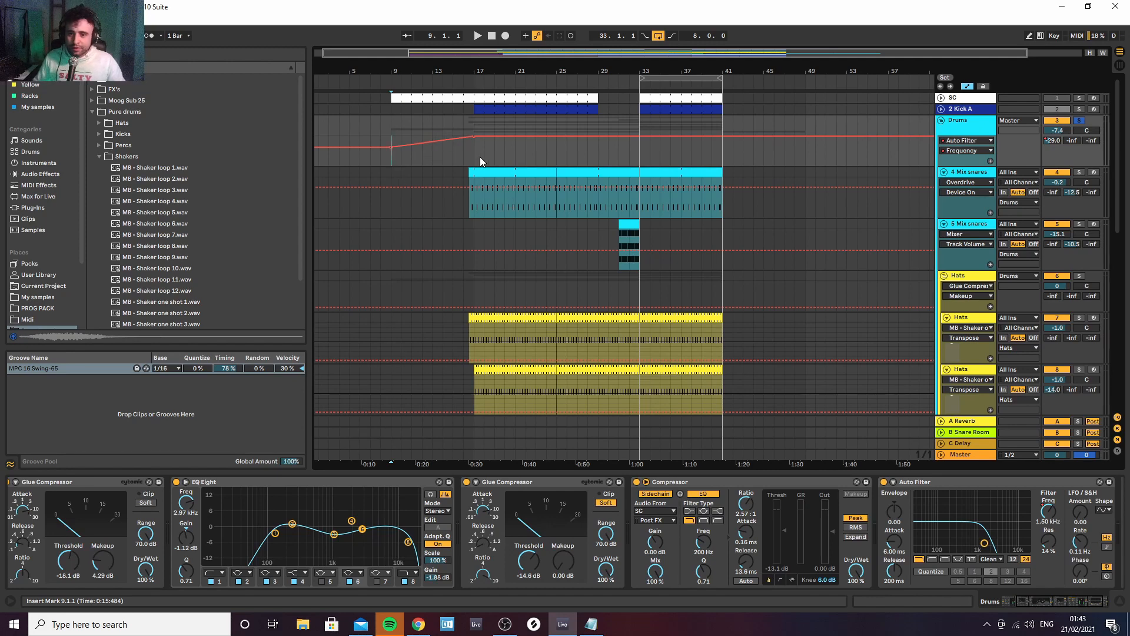
{"action": "scroll", "coordinate": [412, 176], "scroll_direction": "down", "scroll_amount": 5}
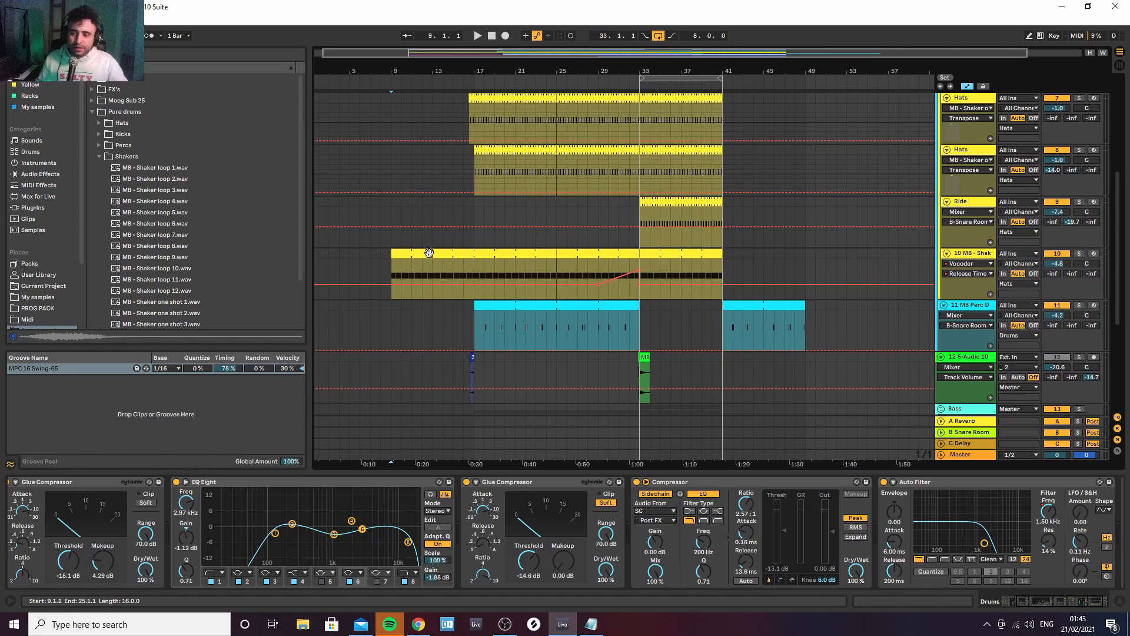
{"action": "scroll", "coordinate": [795, 327], "scroll_direction": "up", "scroll_amount": 1}
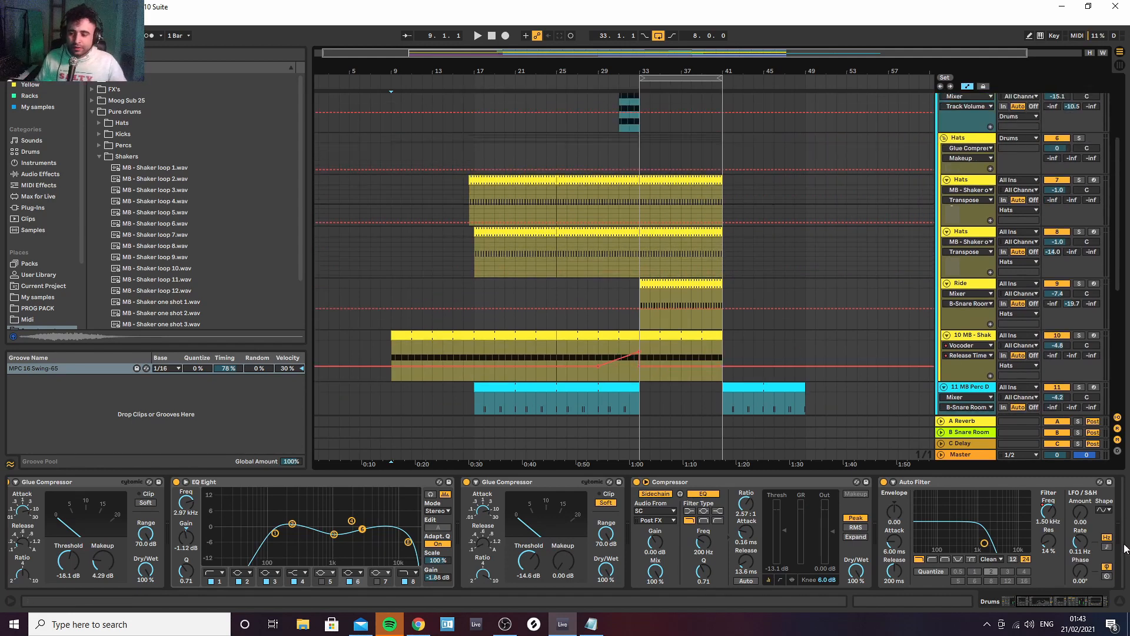
{"action": "scroll", "coordinate": [332, 133], "scroll_direction": "up", "scroll_amount": 5}
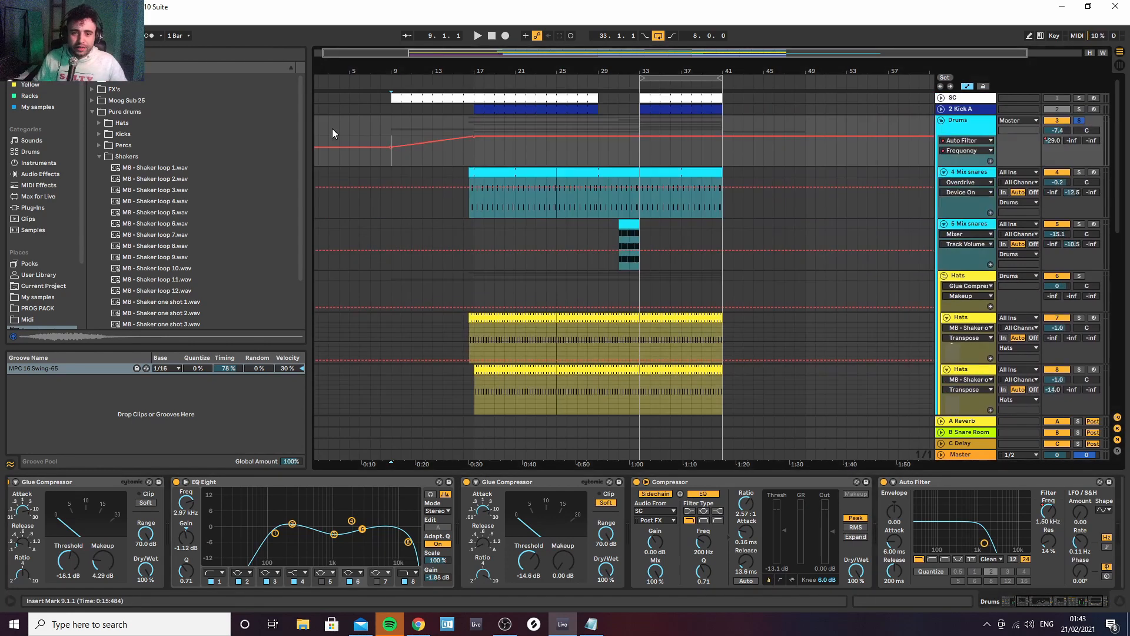
{"action": "key", "text": "space"}
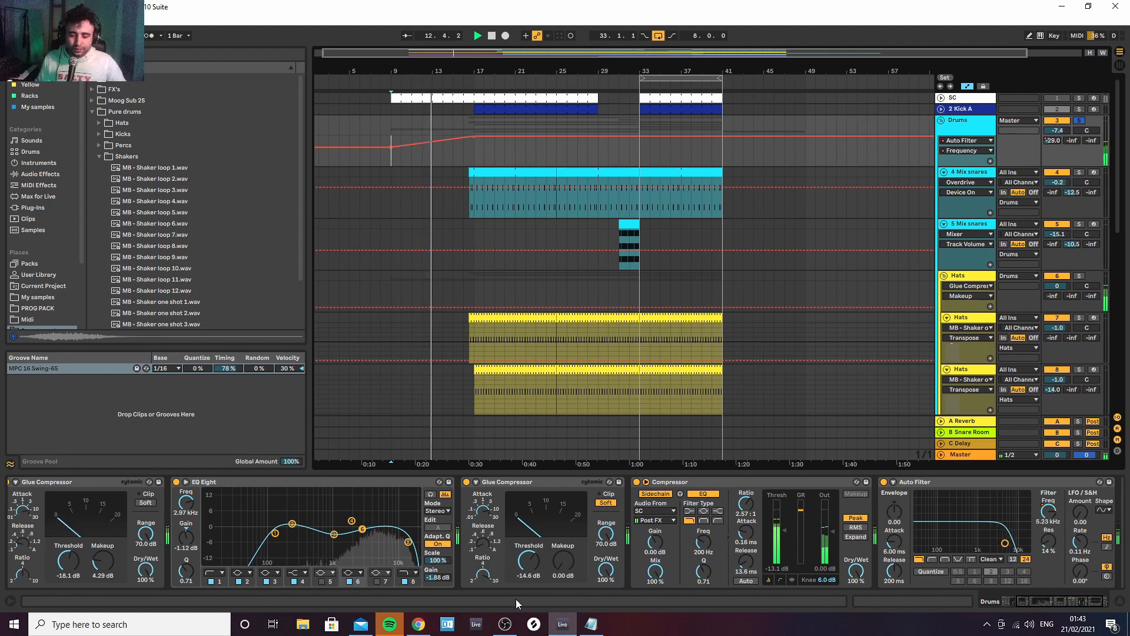
Switch to OBS to check the recording and audio levels, then return to Ableton Live
{"action": "left_click", "coordinate": [504, 624]}
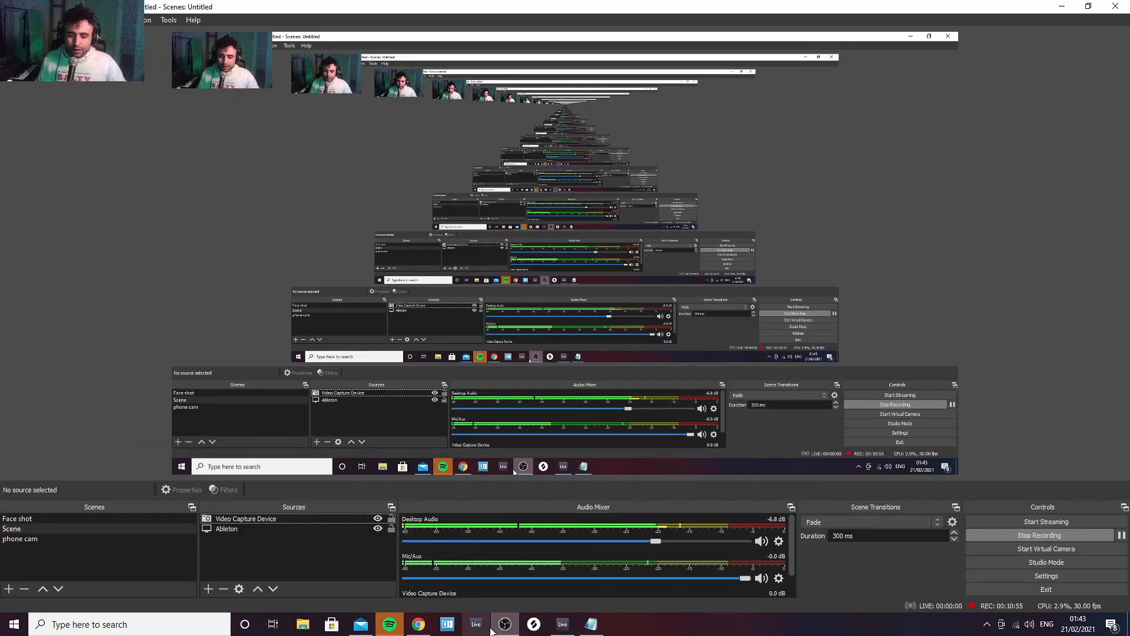
{"action": "left_click", "coordinate": [420, 625]}
{"action": "left_click", "coordinate": [562, 624]}
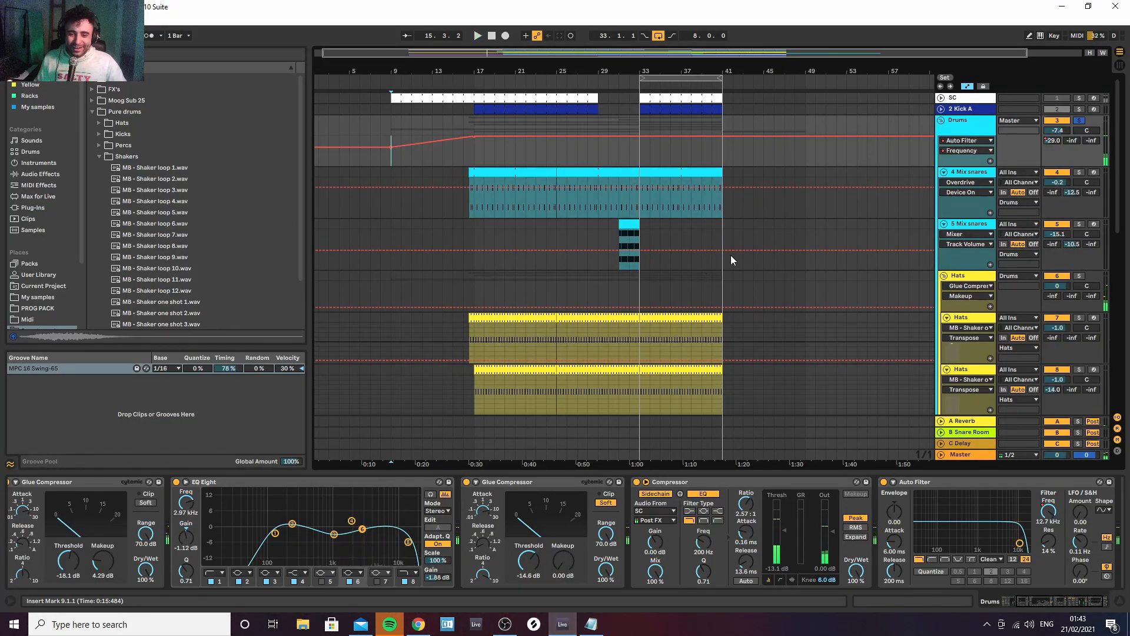
Display the Drums group's A-Reverb send automation and focus on its rise between bars 29 and 33
{"action": "scroll", "coordinate": [803, 100], "scroll_direction": "up", "scroll_amount": 4}
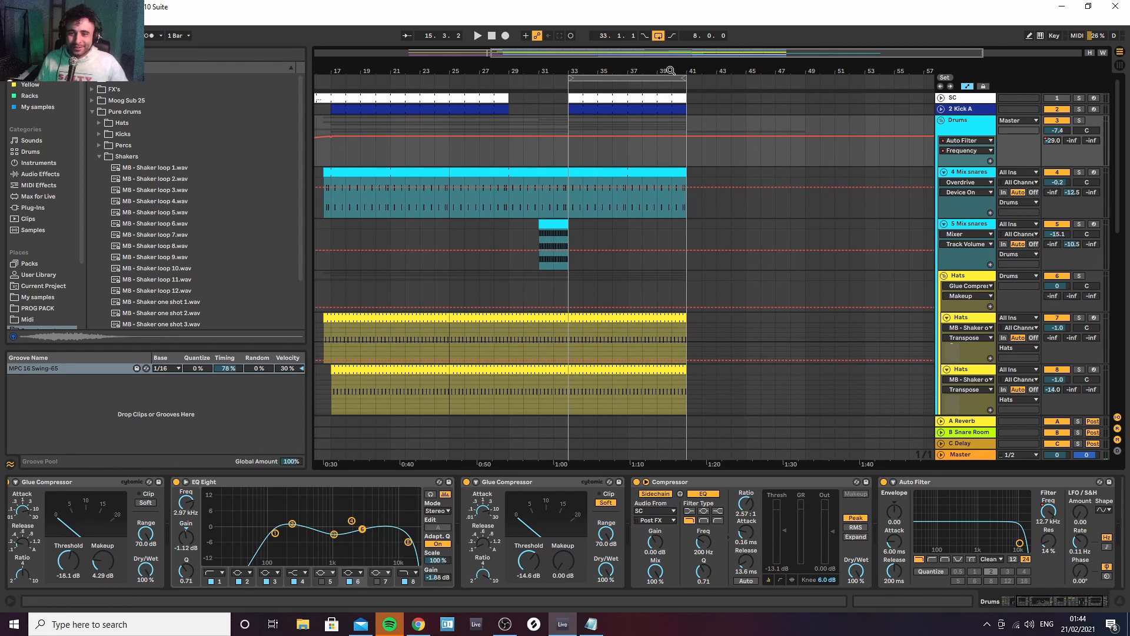
{"action": "left_click_drag", "start_coordinate": [670, 70], "coordinate": [687, 74]}
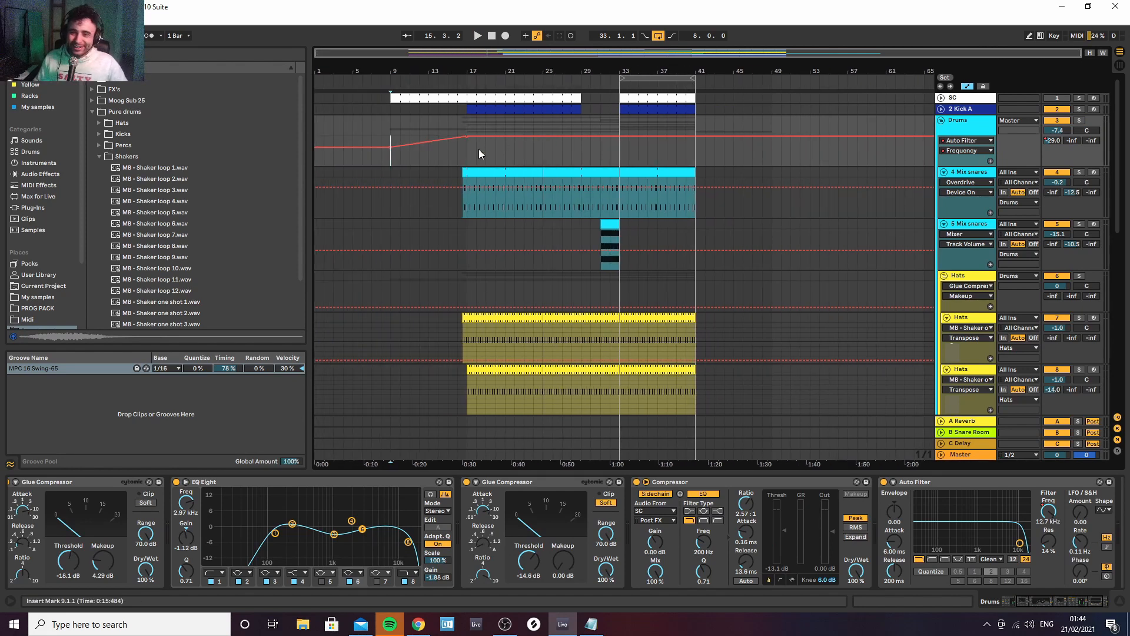
{"action": "key", "text": "a"}
{"action": "left_click_drag", "start_coordinate": [427, 69], "coordinate": [481, 85]}
{"action": "scroll", "coordinate": [954, 227], "scroll_direction": "down", "scroll_amount": 3}
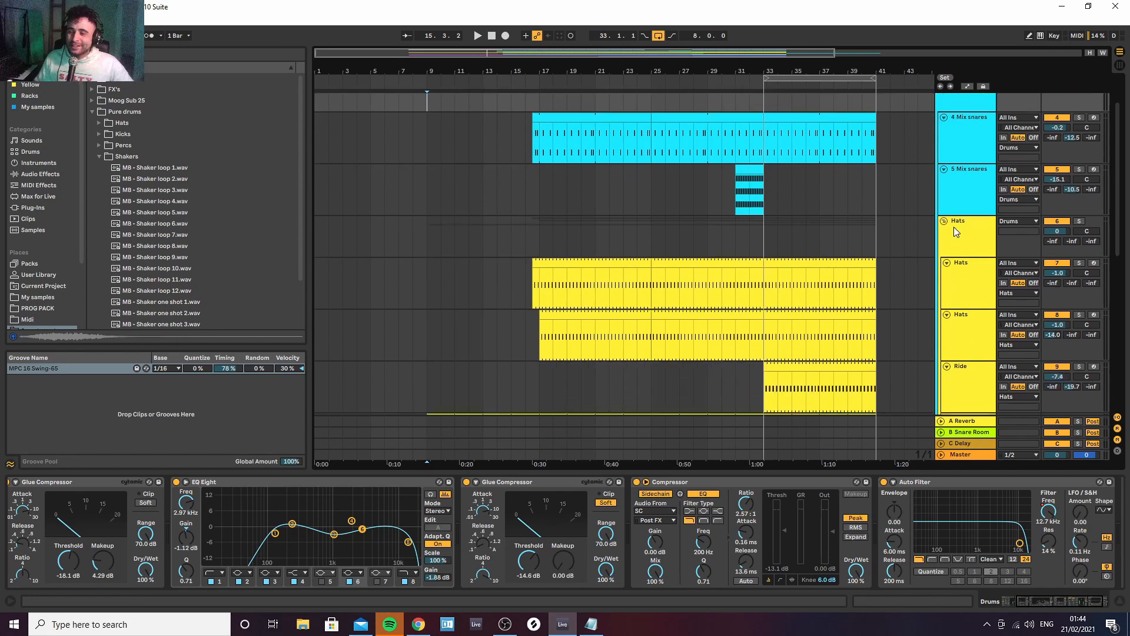
{"action": "scroll", "coordinate": [948, 222], "scroll_direction": "up", "scroll_amount": 3}
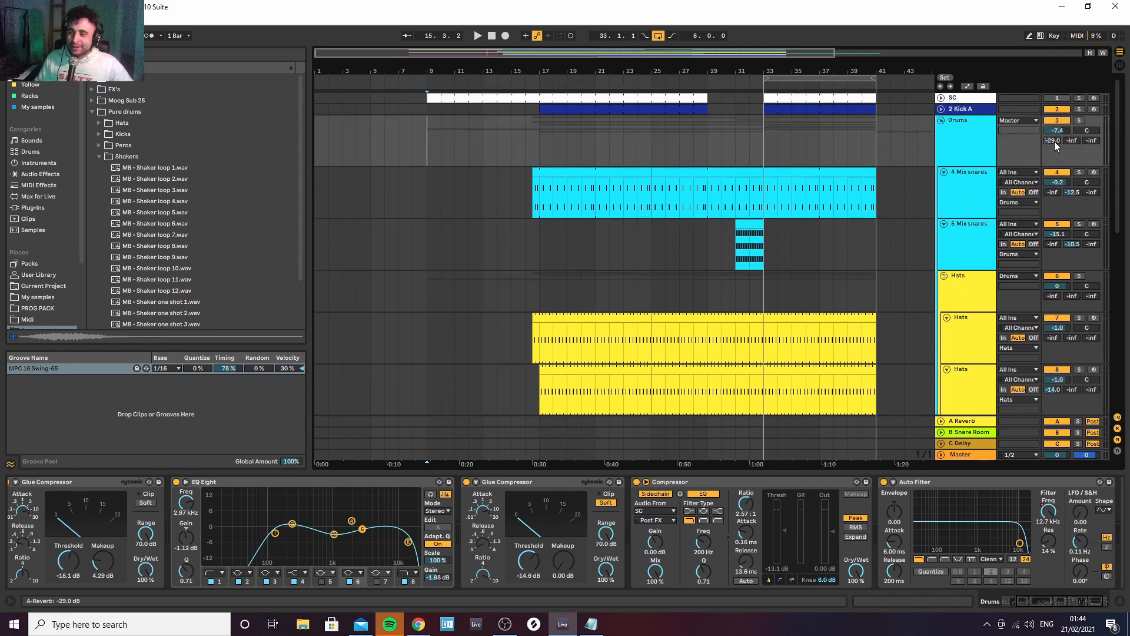
{"action": "key", "text": "a"}
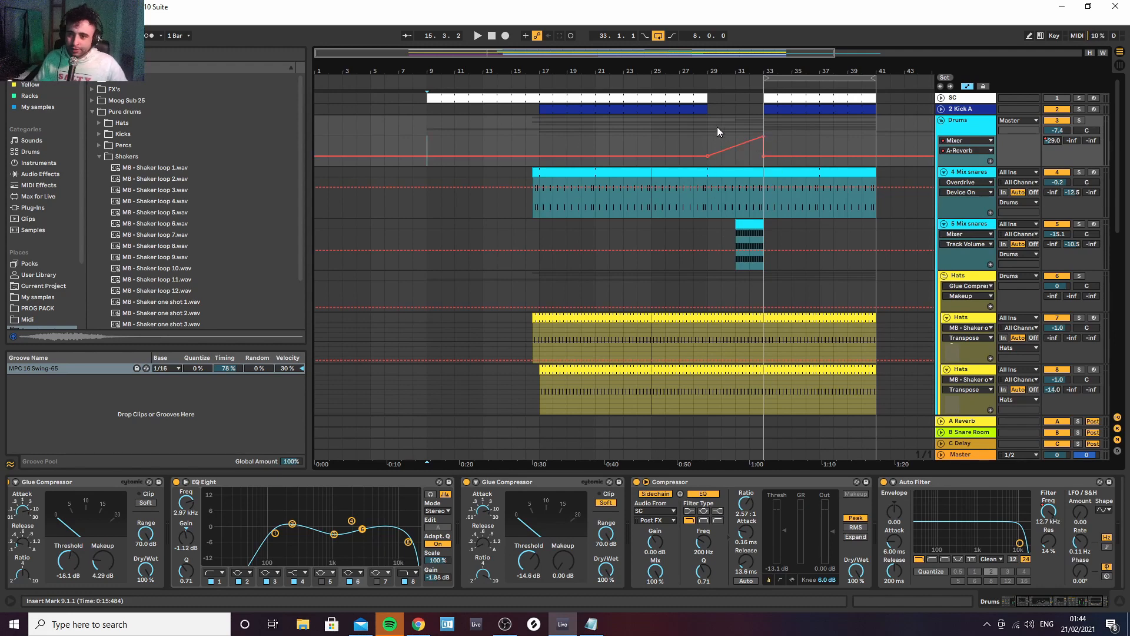
{"action": "left_click_drag", "start_coordinate": [743, 67], "coordinate": [713, 89]}
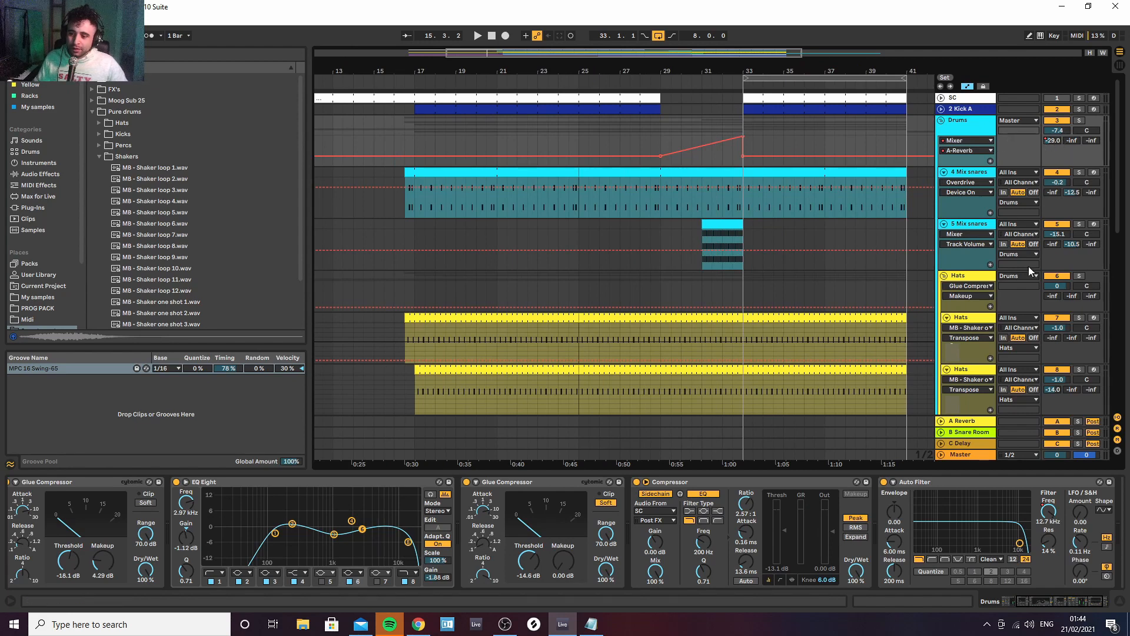
Play the reverb send rise from bar 29 and temporarily solo the A Reverb return
{"action": "left_click", "coordinate": [664, 134]}
{"action": "key", "text": "space"}
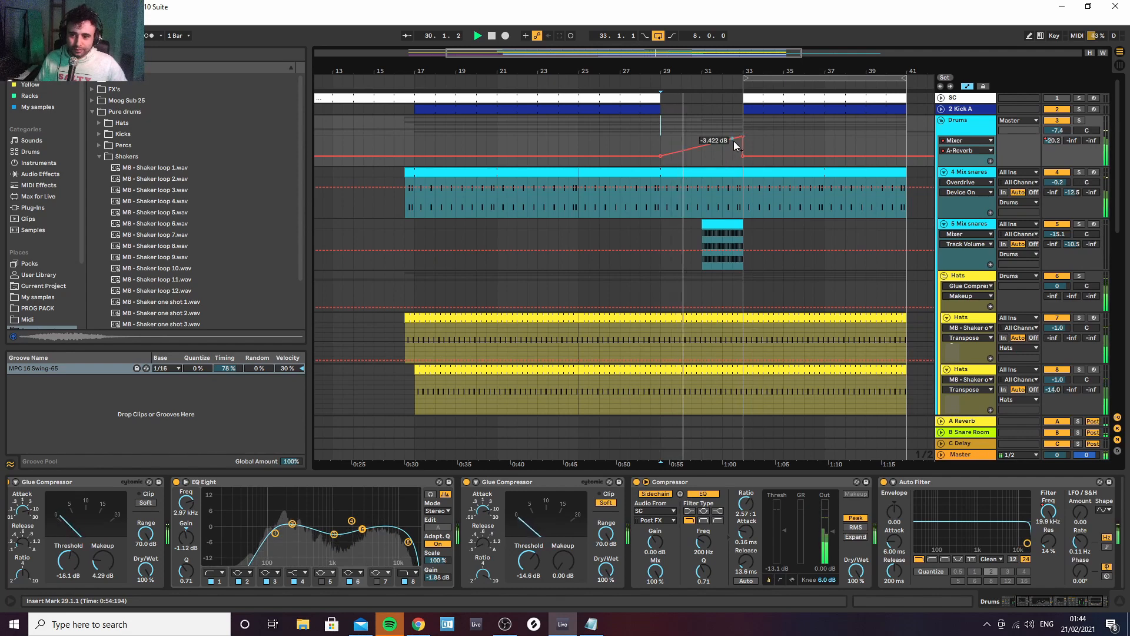
{"action": "left_click", "coordinate": [1079, 422]}
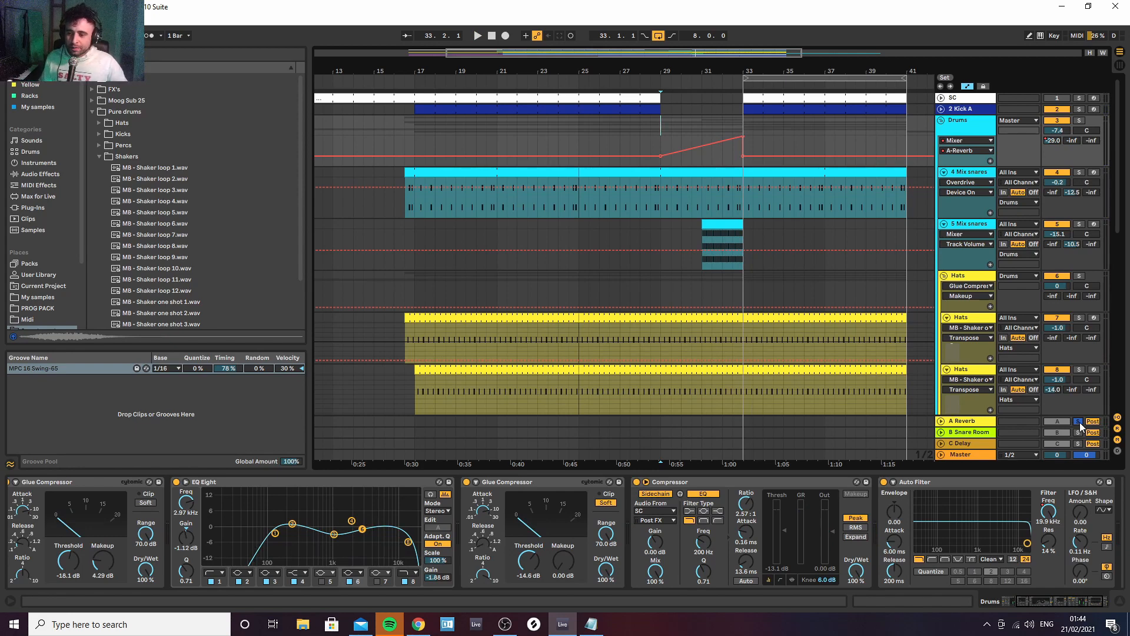
{"action": "left_click", "coordinate": [1080, 422]}
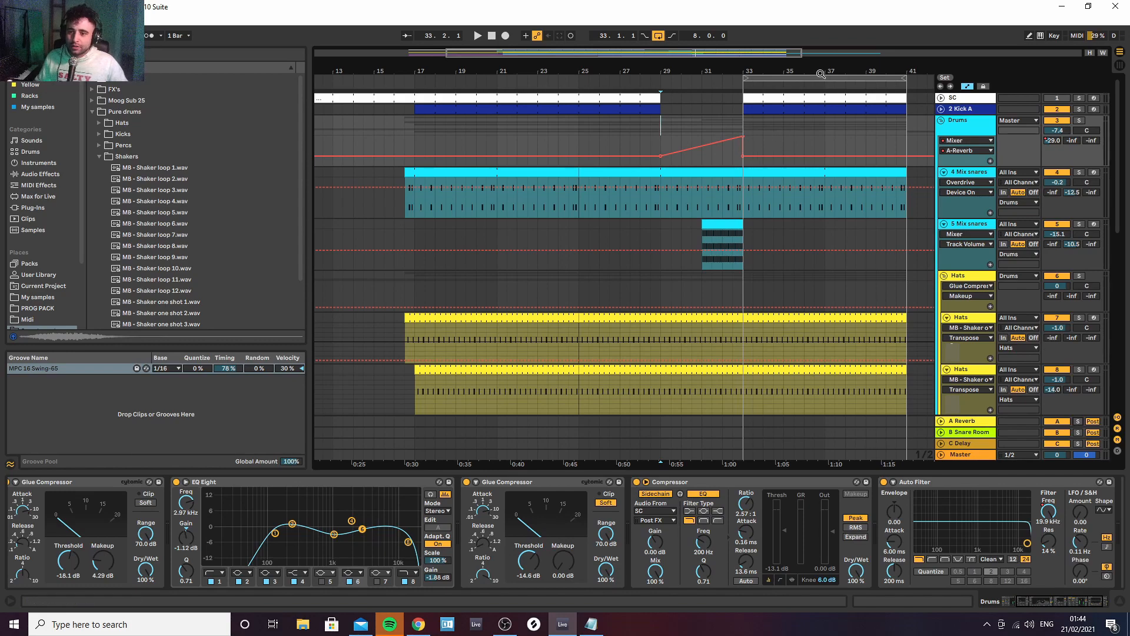
Hide the automation and collapse the Hats group and the Drums group
{"action": "left_click_drag", "start_coordinate": [820, 74], "coordinate": [766, 115]}
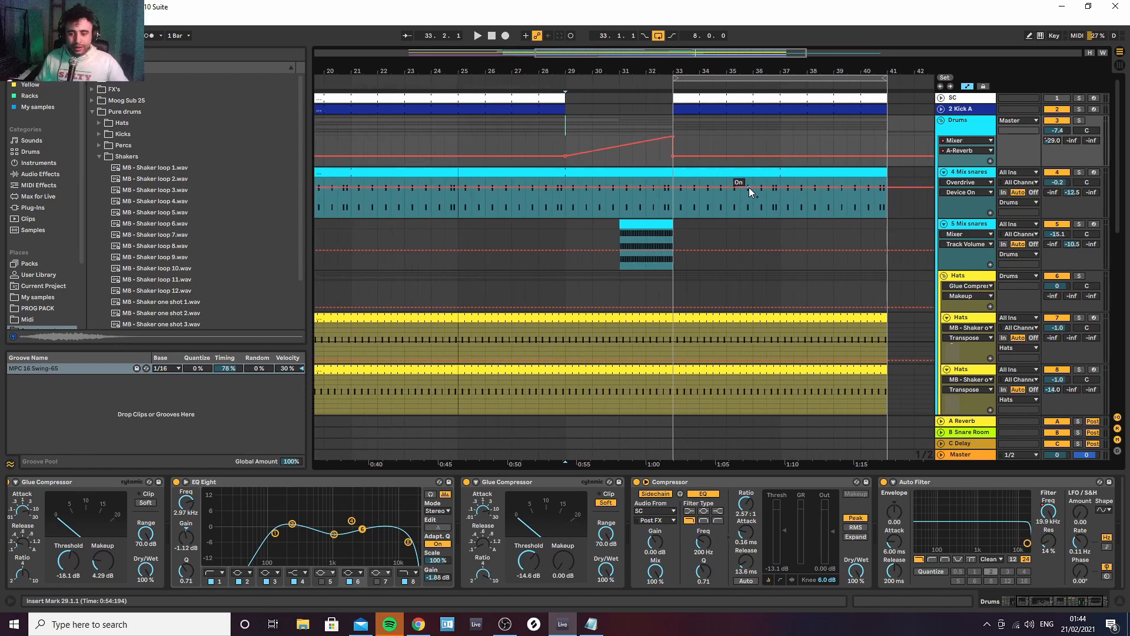
{"action": "scroll", "coordinate": [750, 185], "scroll_direction": "down", "scroll_amount": 10}
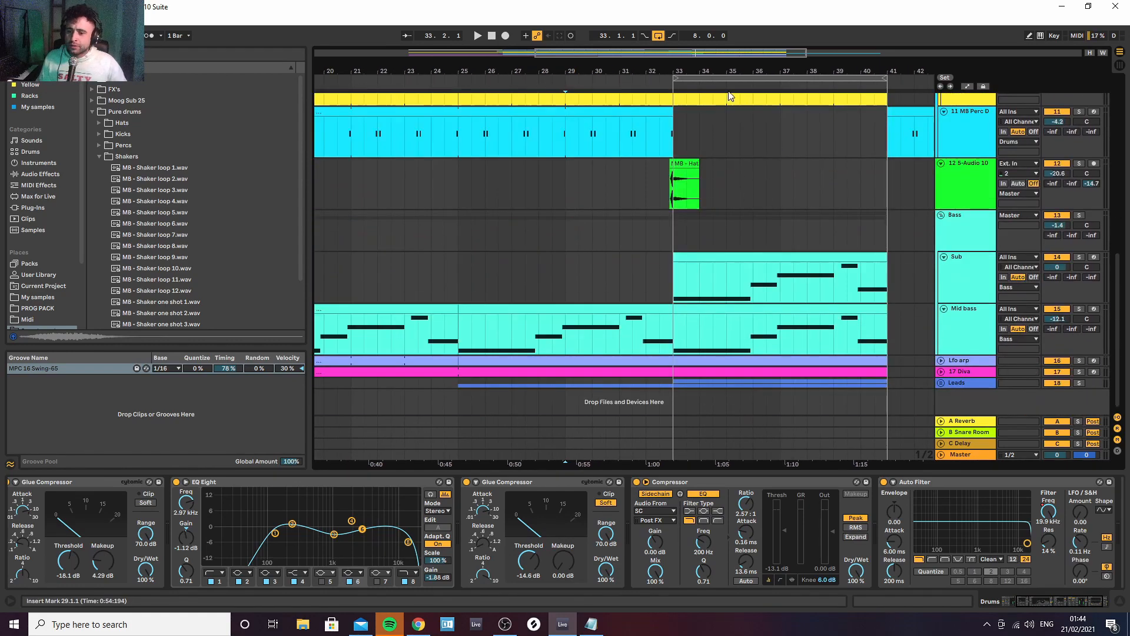
{"action": "scroll", "coordinate": [954, 138], "scroll_direction": "up", "scroll_amount": 8}
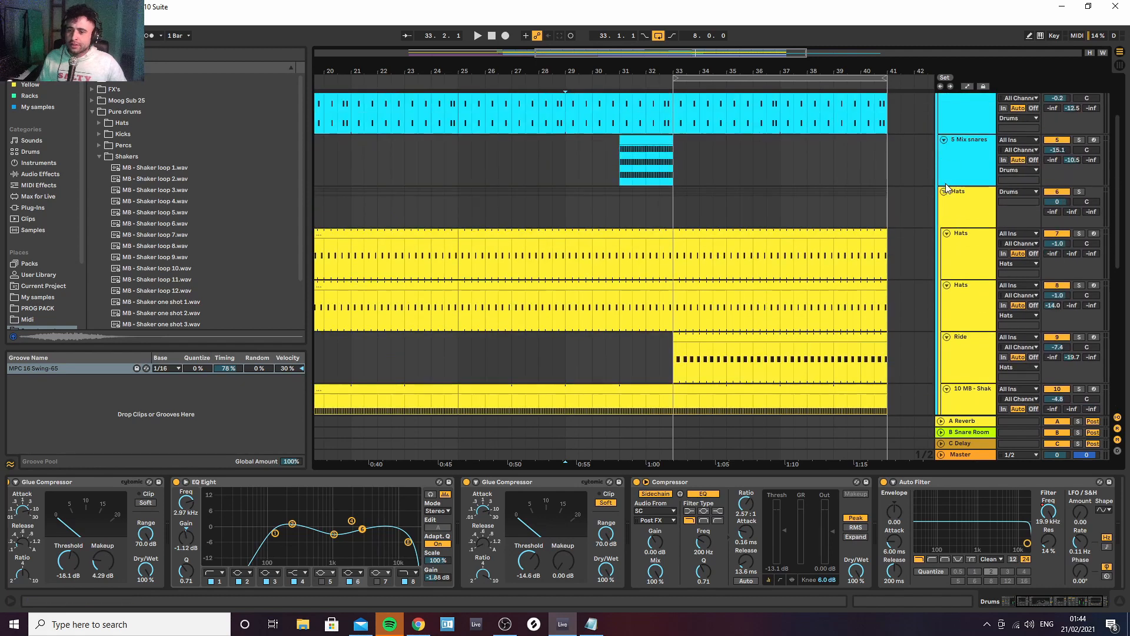
{"action": "left_click", "coordinate": [945, 191]}
{"action": "scroll", "coordinate": [949, 165], "scroll_direction": "up", "scroll_amount": 3}
{"action": "left_click", "coordinate": [940, 120]}
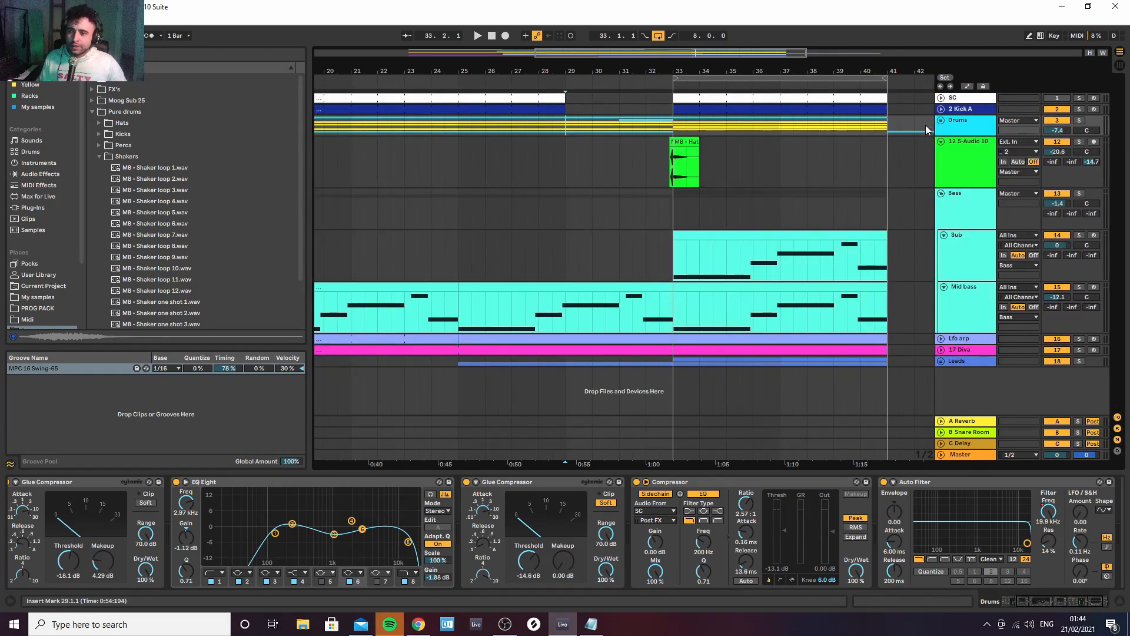
Select the Bass group, then the Sub track, and examine the Sub's sidechained Compressor
{"action": "left_click", "coordinate": [966, 210]}
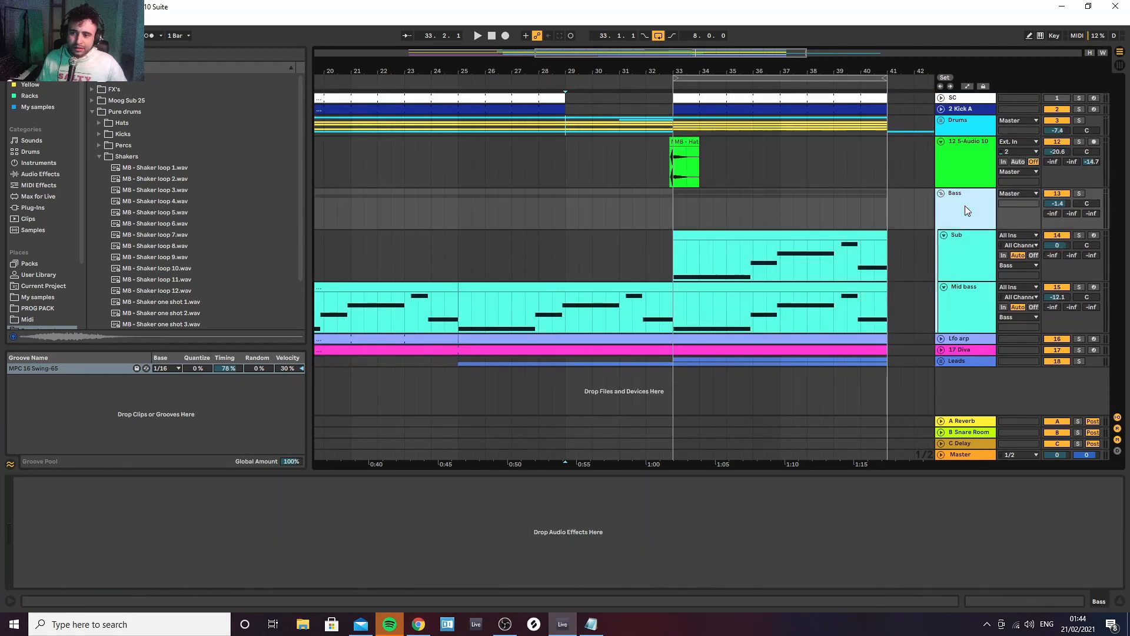
{"action": "left_click", "coordinate": [962, 263]}
{"action": "left_click", "coordinate": [738, 480]}
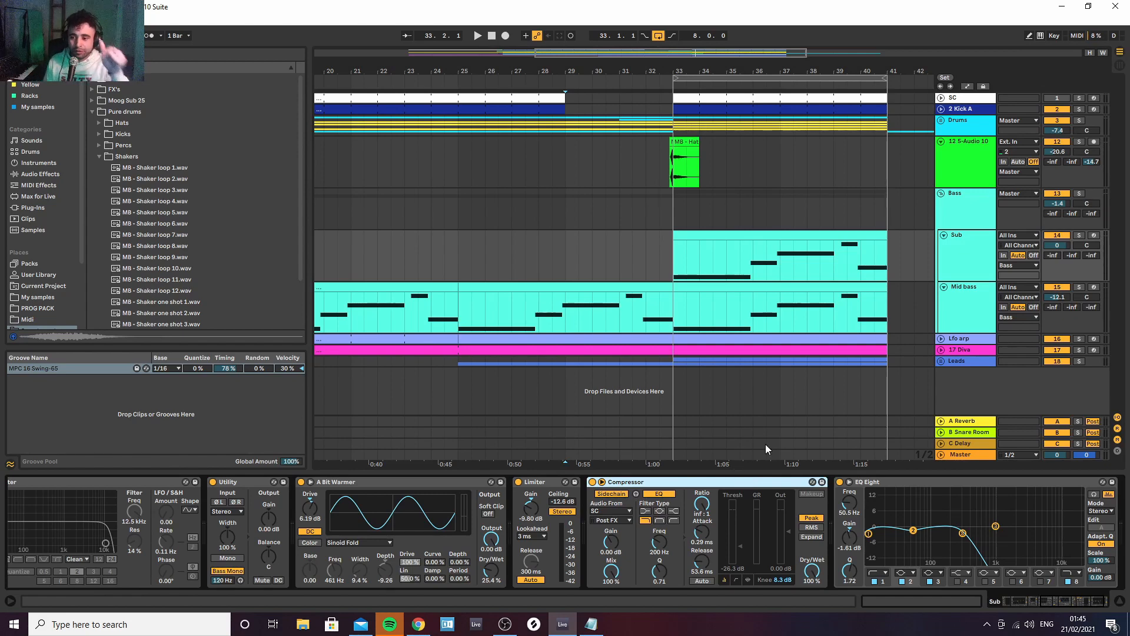
{"action": "left_click", "coordinate": [971, 254]}
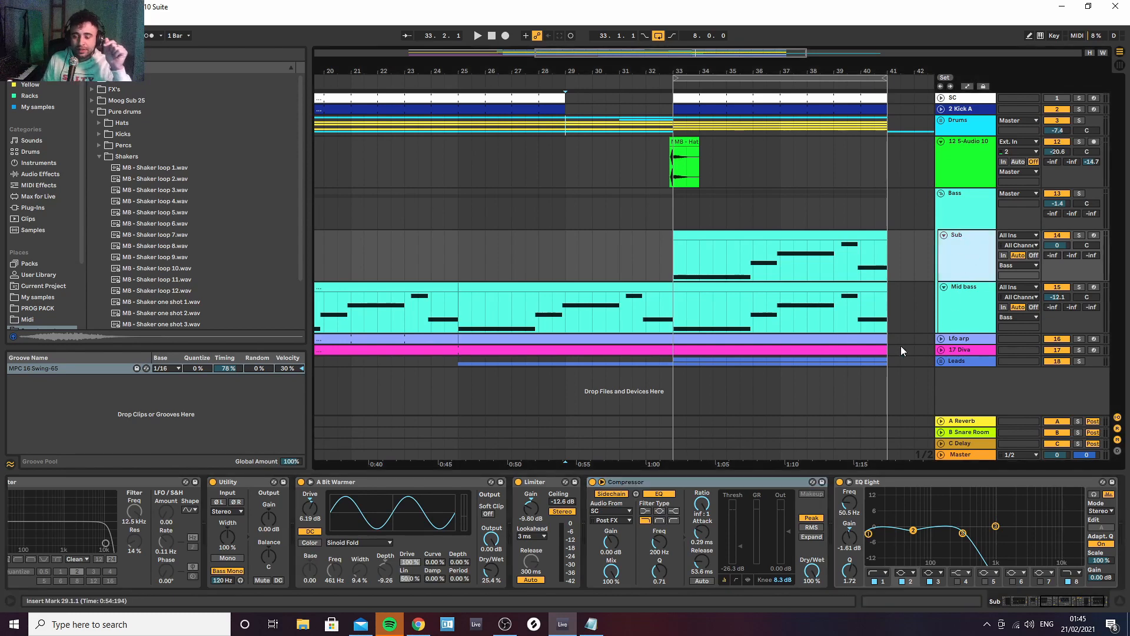
Go back to the first device on the Sub track, examine the Diva synth's settings and close its window
{"action": "left_click", "coordinate": [652, 482]}
{"action": "key", "text": "Left"}
{"action": "key", "text": "Left"}
{"action": "key", "text": "Left"}
{"action": "key", "text": "Left"}
{"action": "key", "text": "Left"}
{"action": "key", "text": "Left"}
{"action": "key", "text": "Left"}
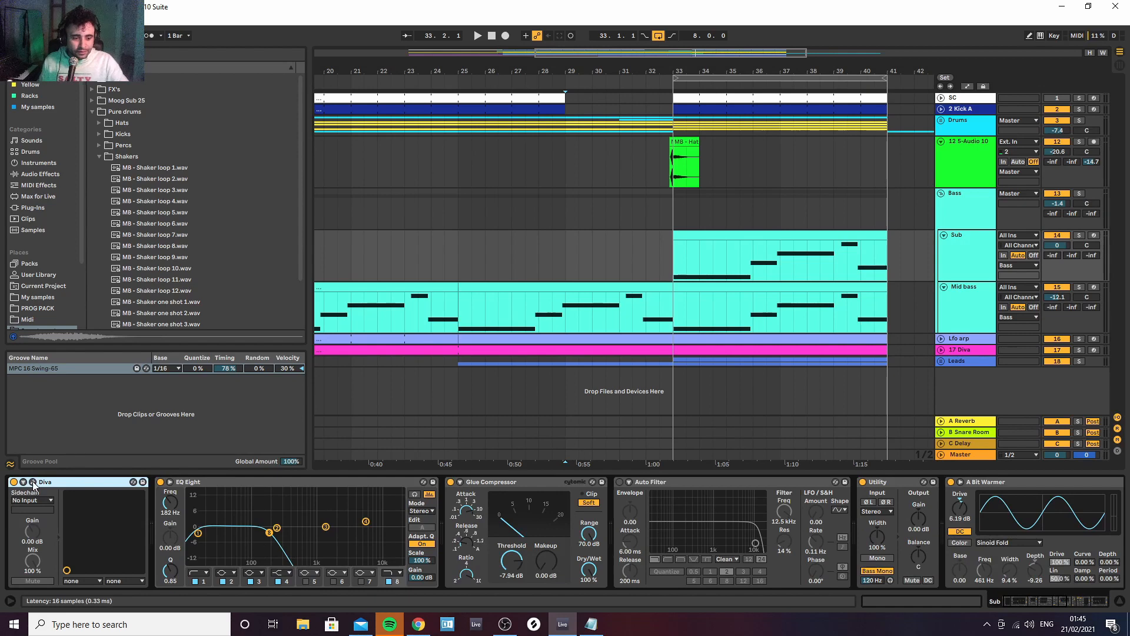
{"action": "left_click", "coordinate": [33, 481]}
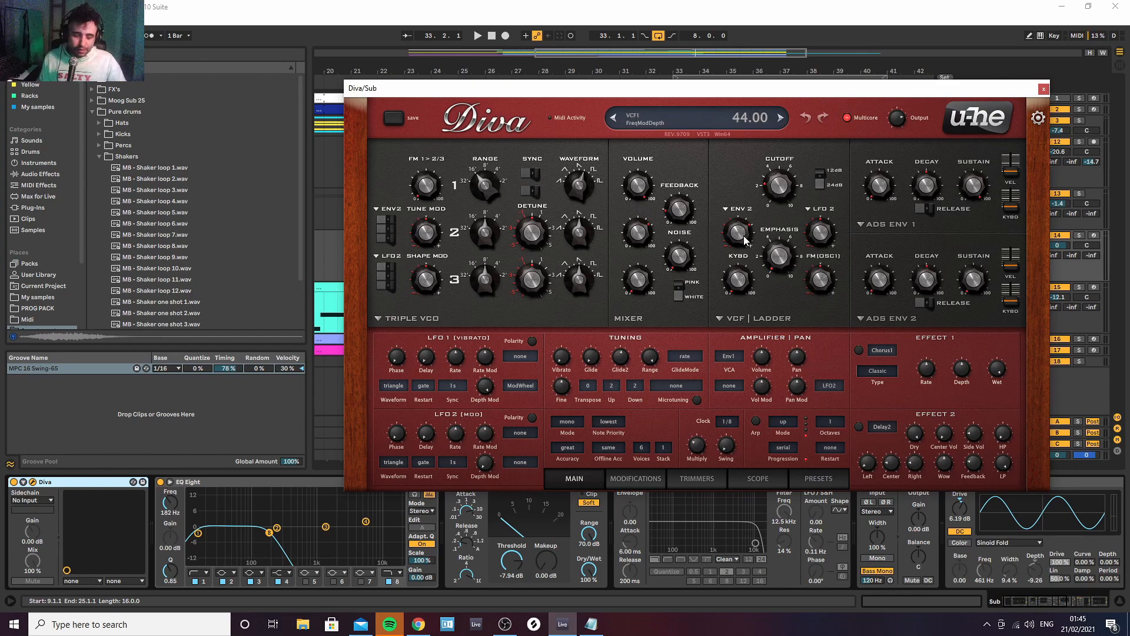
{"action": "left_click", "coordinate": [1045, 90]}
Play the soloed Sub from bar 33 in short passes while showing its device chain from EQ Eight to Limiter
{"action": "left_click", "coordinate": [679, 262]}
{"action": "key", "text": "space"}
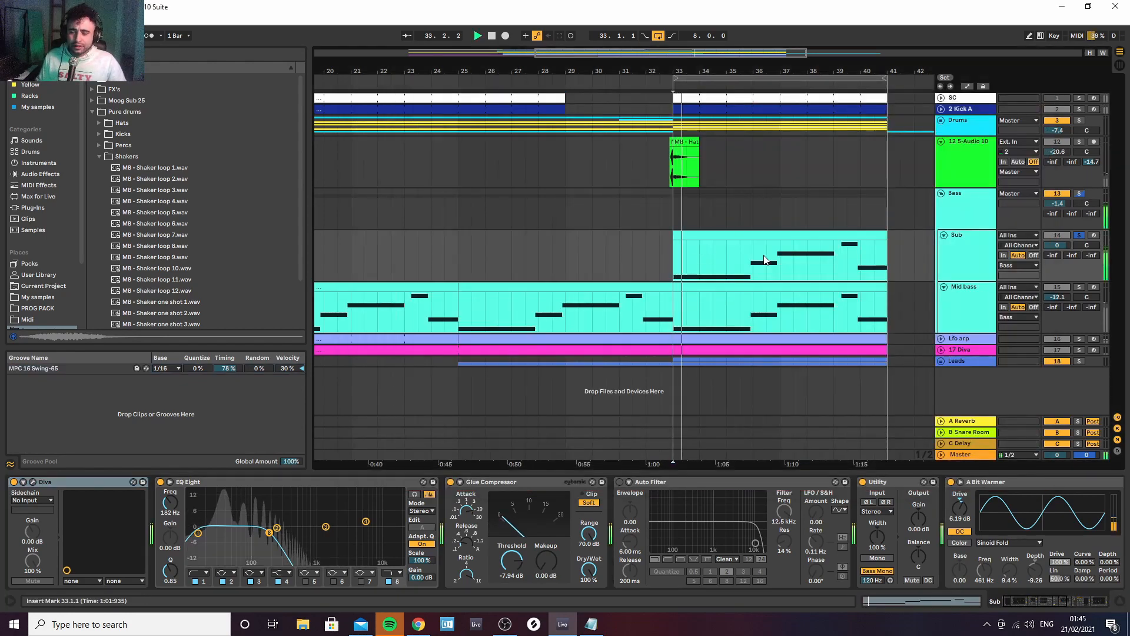
{"action": "left_click", "coordinate": [753, 483]}
{"action": "scroll", "coordinate": [751, 480], "scroll_direction": "right", "scroll_amount": 2}
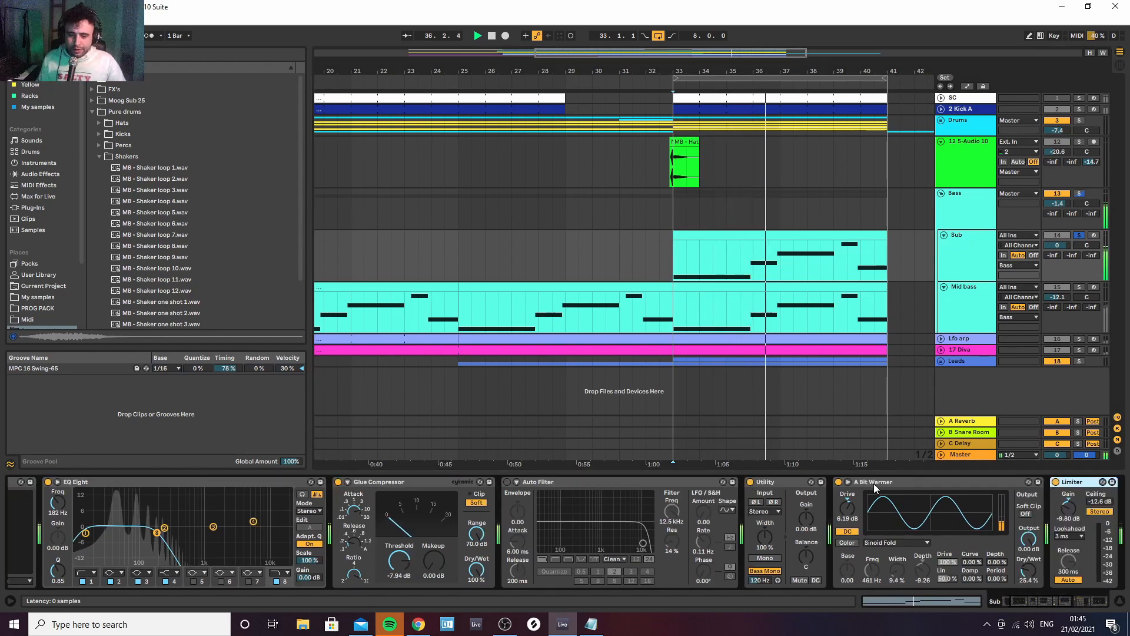
{"action": "key", "text": "space"}
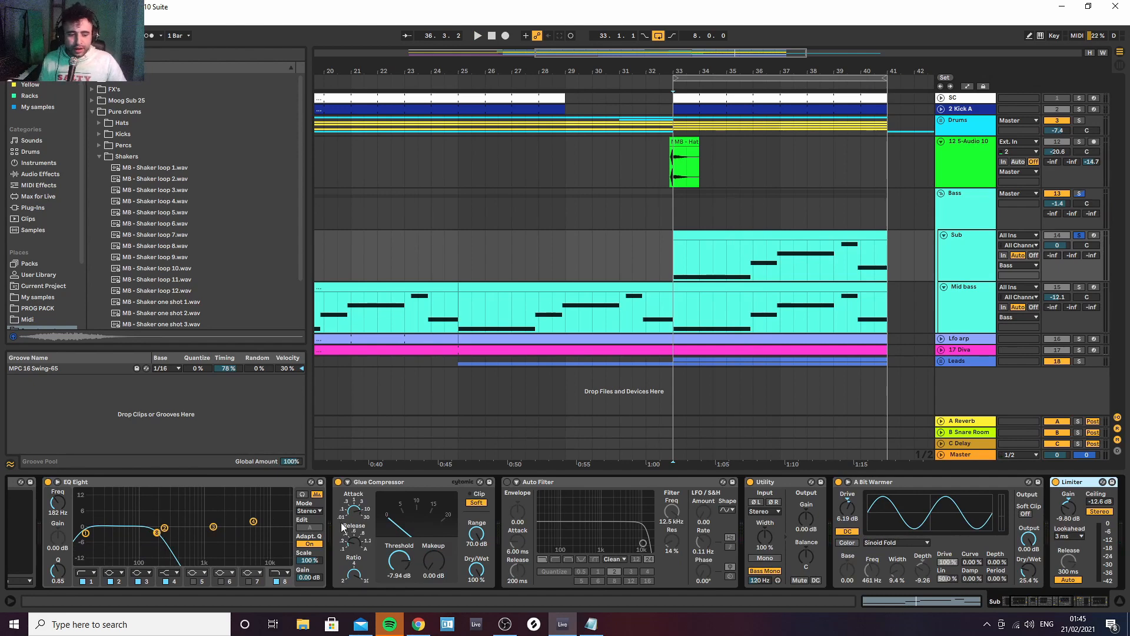
{"action": "key", "text": "space"}
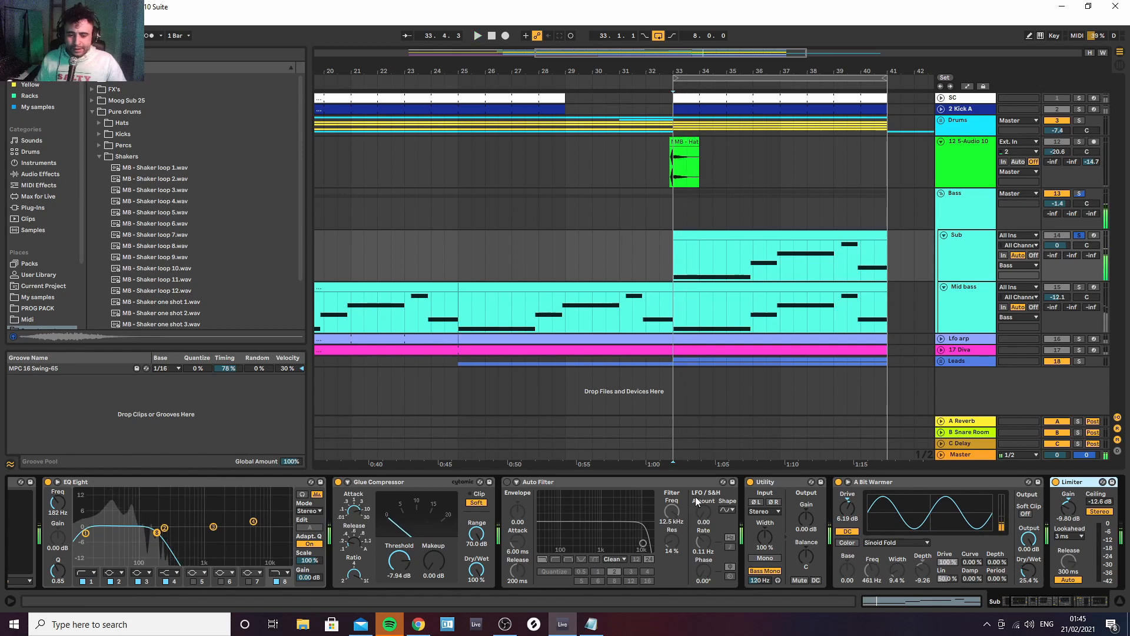
Play the Sub track from bar 33 and set the A Bit Warmer device's Dry/Wet to 23.0%
{"action": "key", "text": "space"}
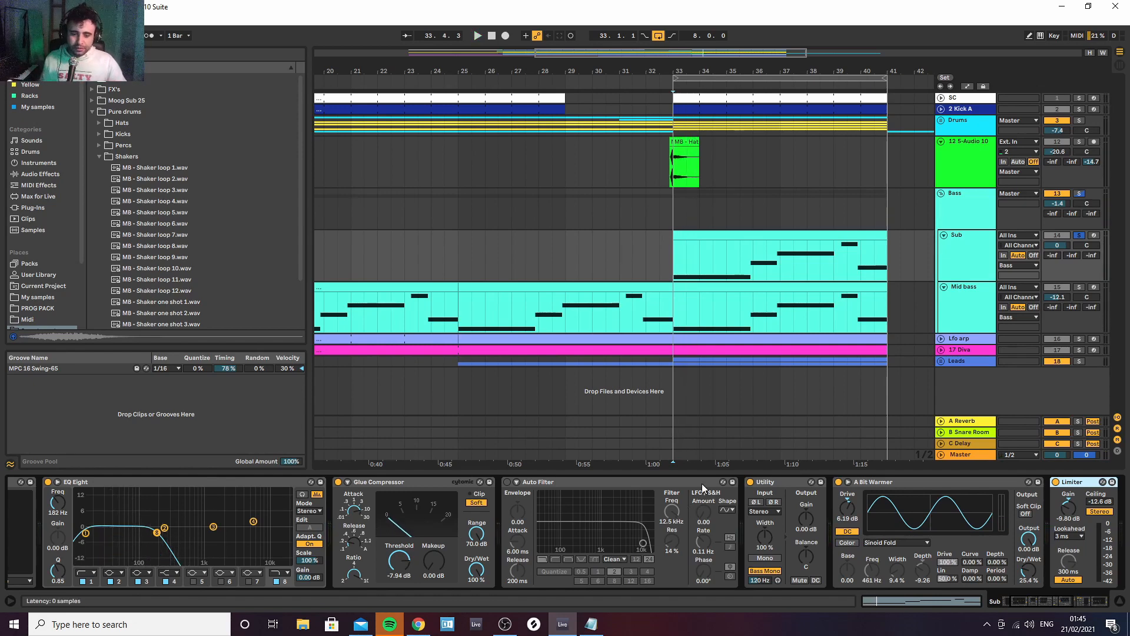
{"action": "left_click", "coordinate": [913, 482]}
{"action": "key", "text": "Right"}
{"action": "key", "text": "Right"}
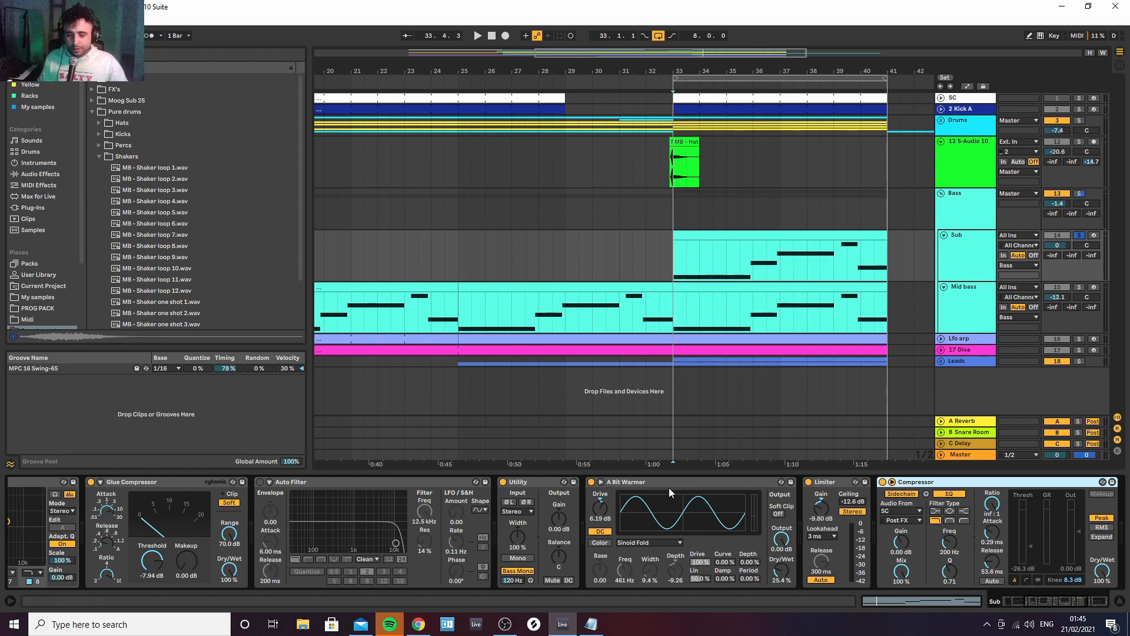
{"action": "key", "text": "space"}
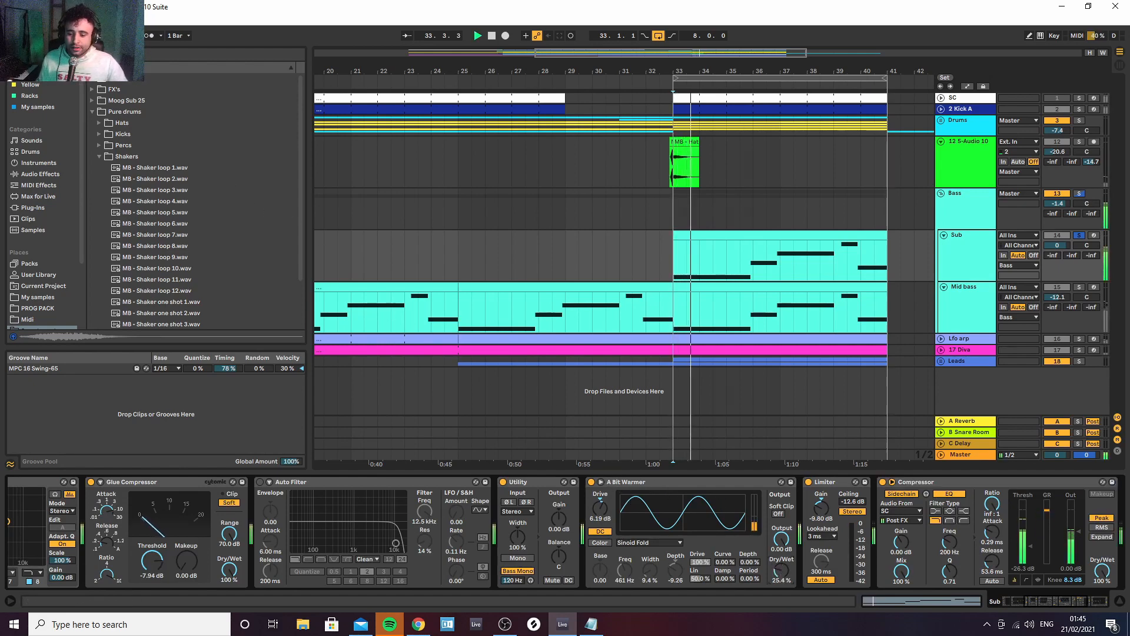
{"action": "left_click_drag", "start_coordinate": [781, 570], "coordinate": [781, 615]}
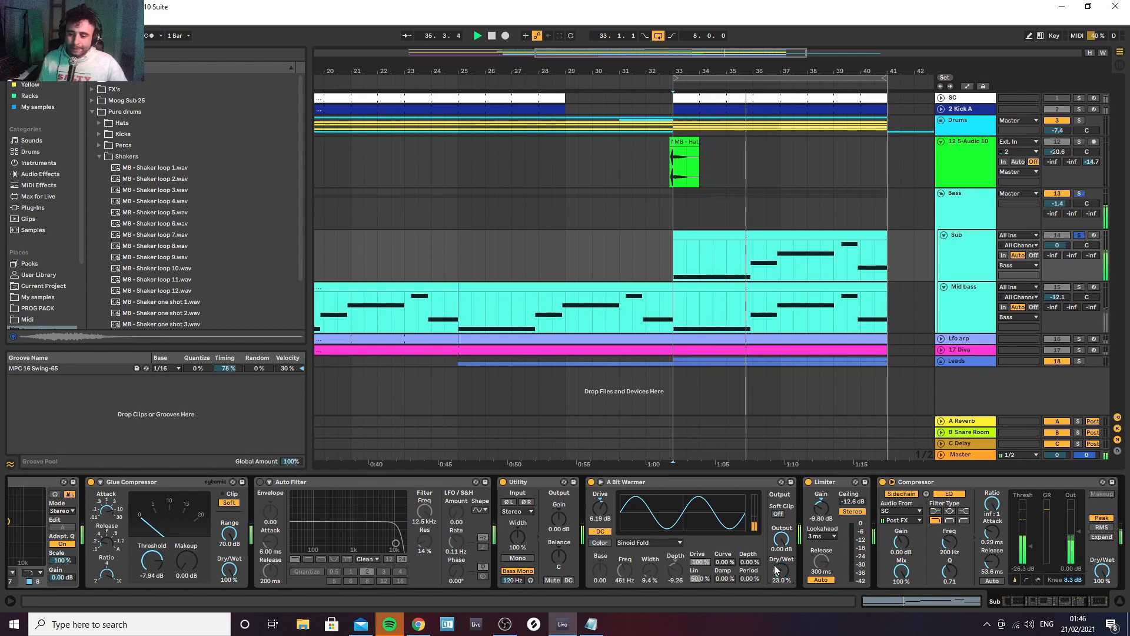
{"action": "key", "text": "space"}
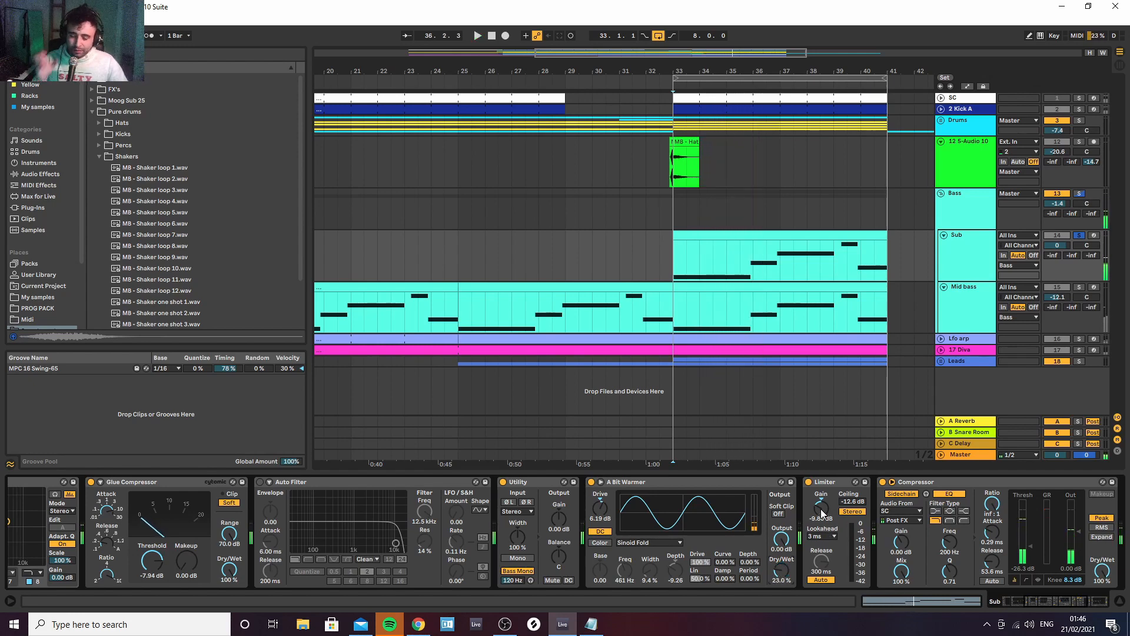
Set the gain of the Sub's Limiter to -8.50 dB while auditioning the track in short passes
{"action": "key", "text": "space"}
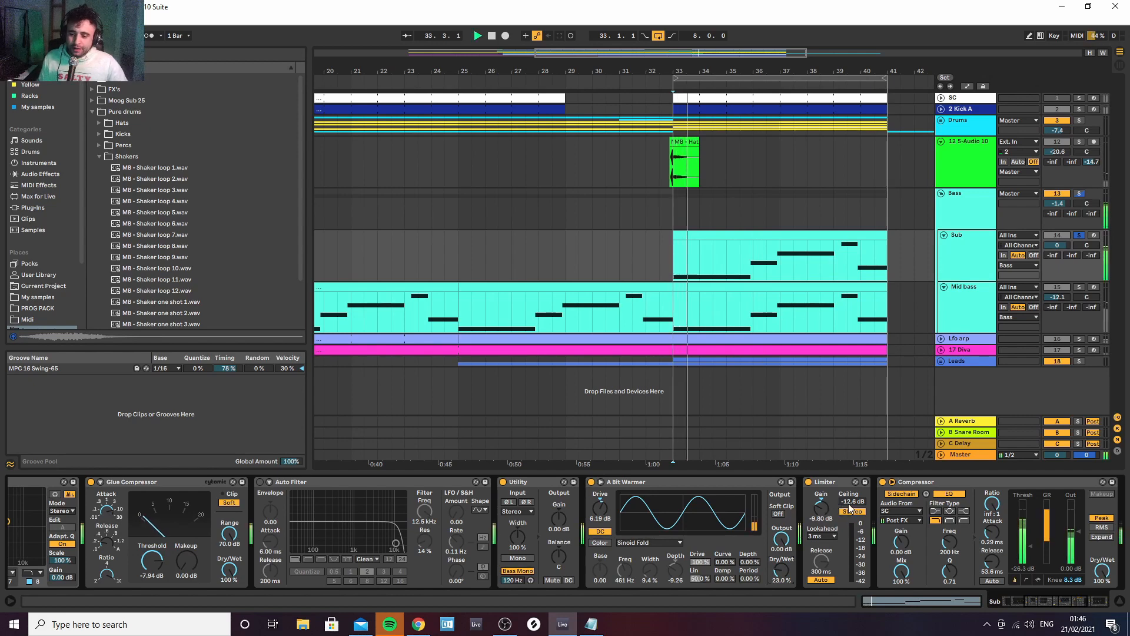
{"action": "key", "text": "space"}
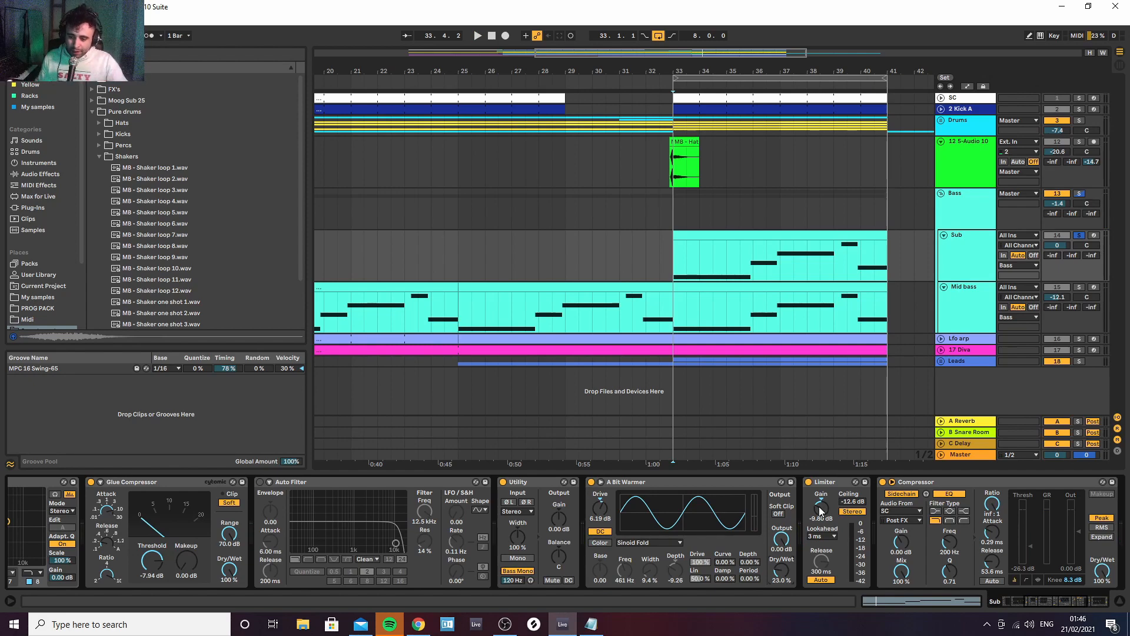
{"action": "key", "text": "space"}
{"action": "left_click_drag", "start_coordinate": [820, 510], "coordinate": [820, 497]}
{"action": "key", "text": "space"}
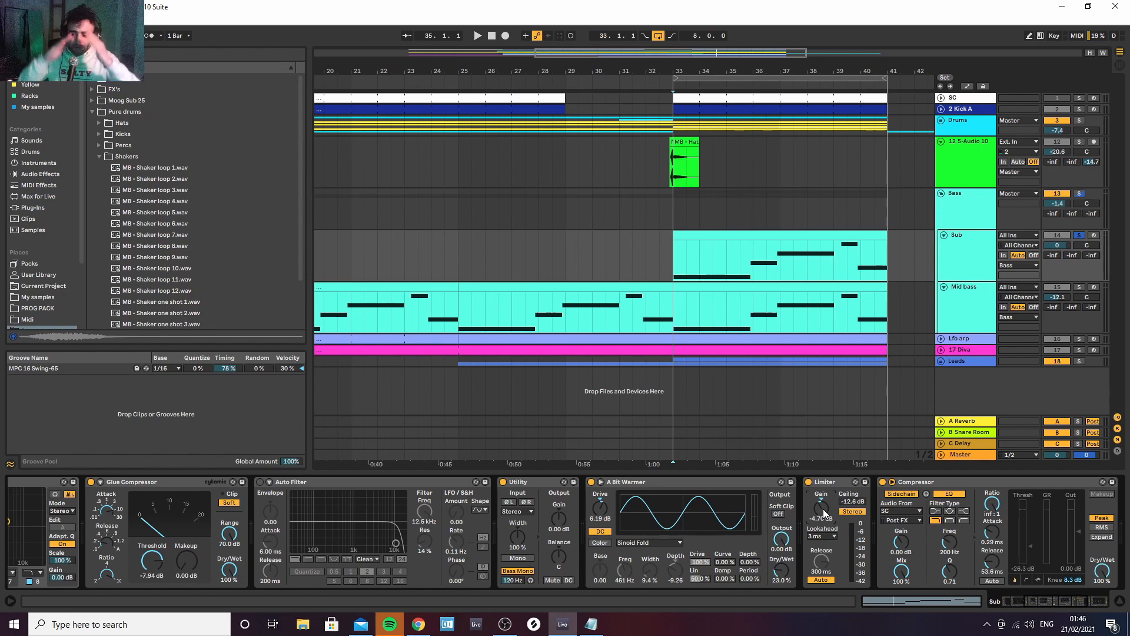
{"action": "key", "text": "space"}
{"action": "left_click_drag", "start_coordinate": [823, 509], "coordinate": [826, 519]}
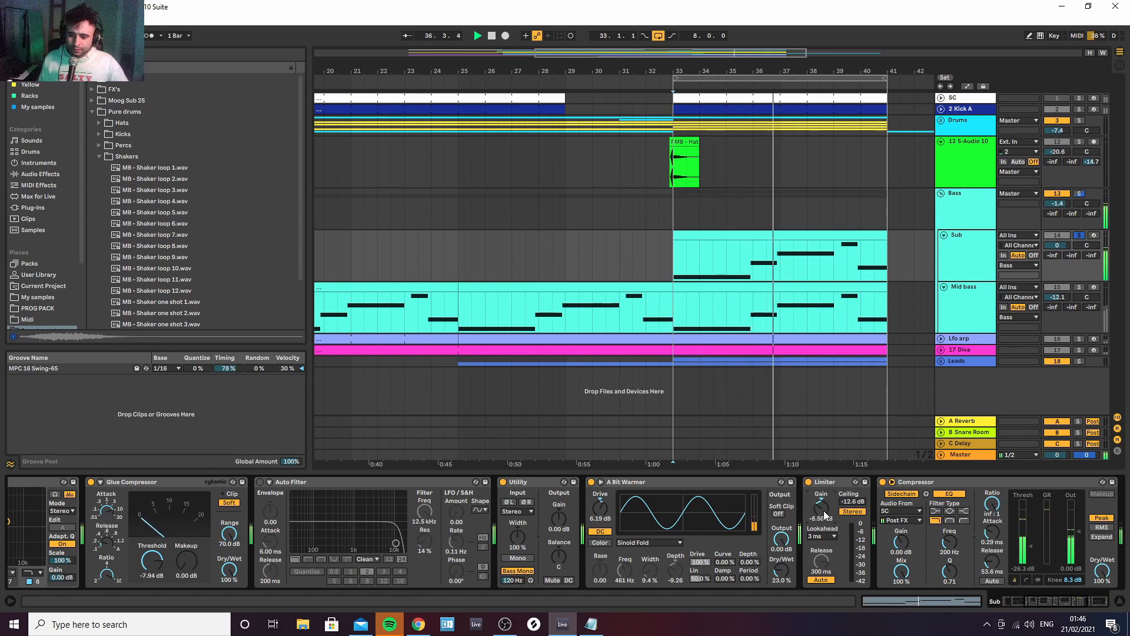
Lower the threshold of the Sub's sidechained Compressor to -29.0 dB during playback
{"action": "left_click", "coordinate": [946, 483]}
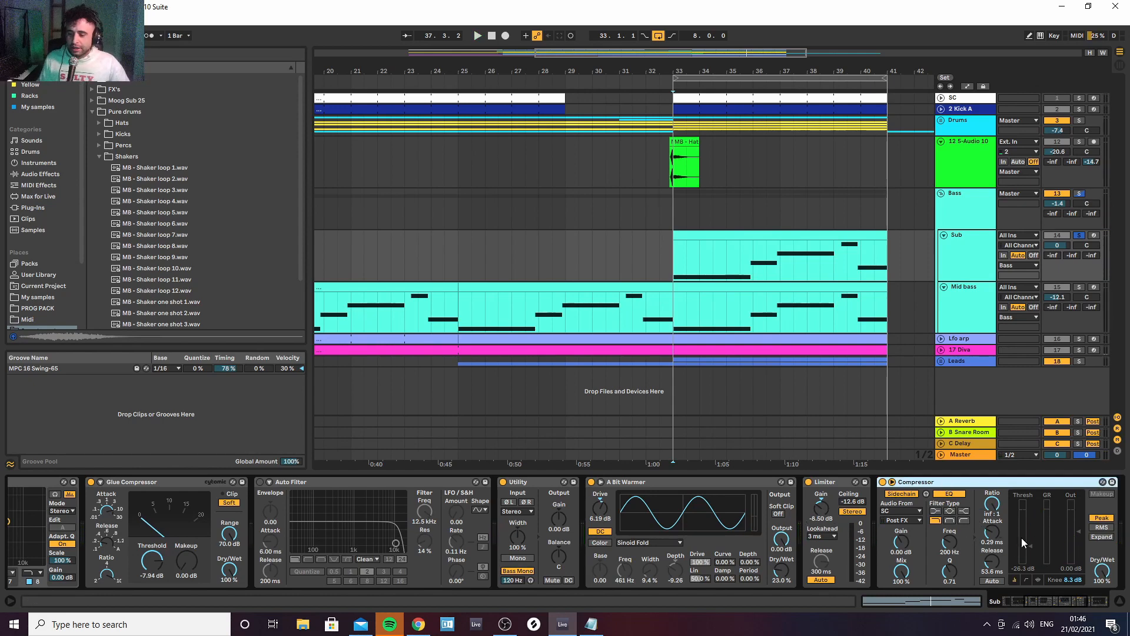
{"action": "key", "text": "space"}
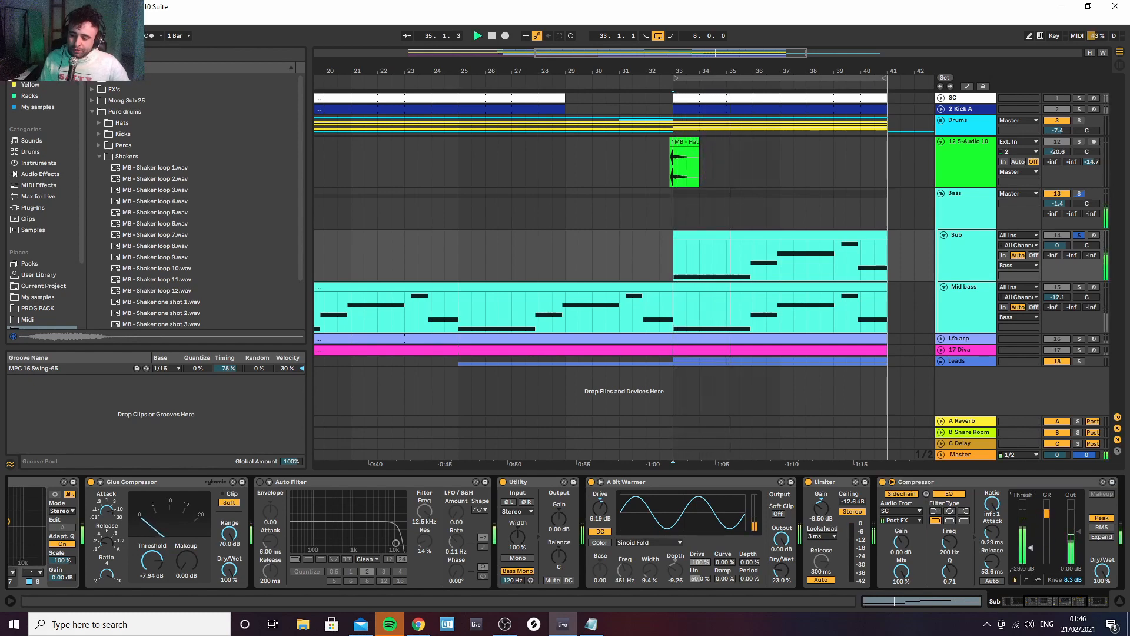
{"action": "key", "text": "space"}
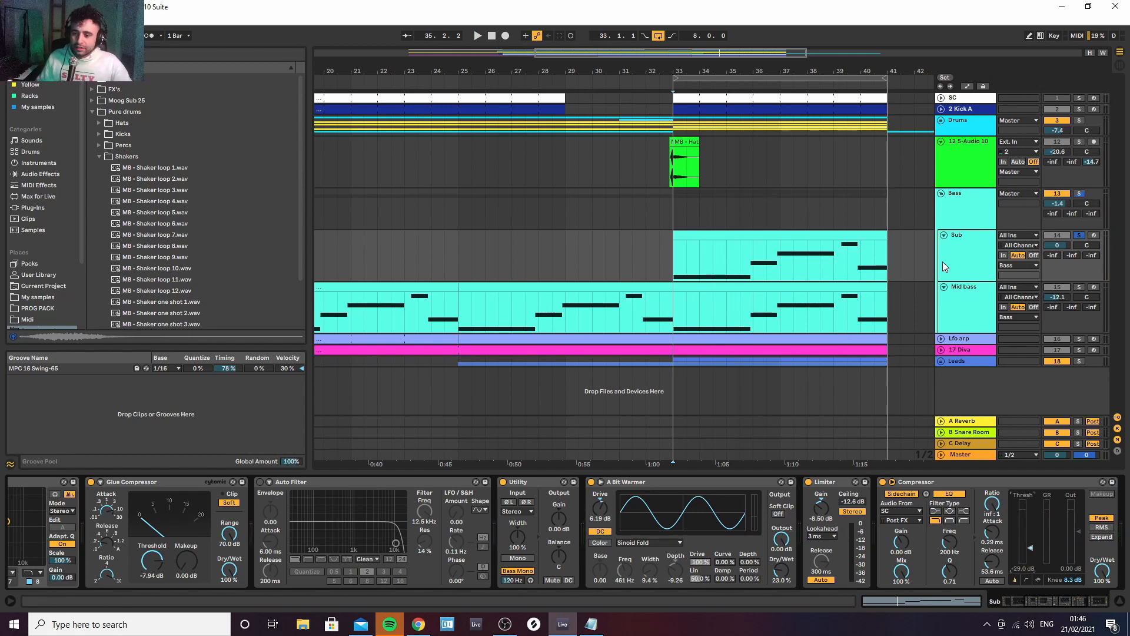
Unsolo the Sub, select the Mid bass track and open its Diva synth
{"action": "left_click", "coordinate": [1080, 236]}
{"action": "left_click", "coordinate": [965, 297]}
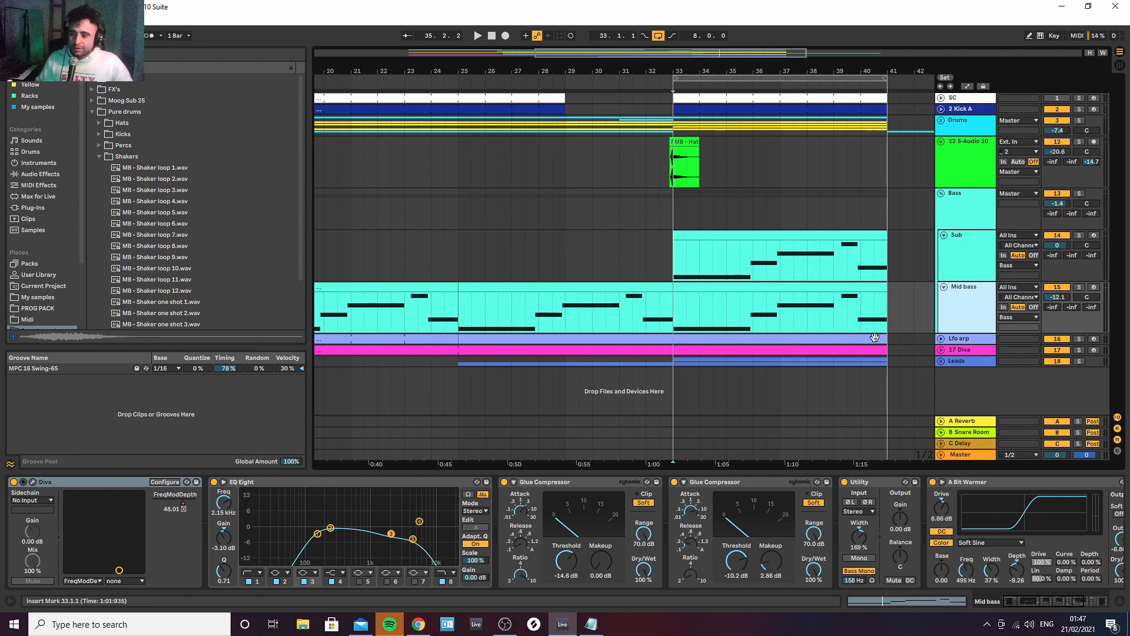
{"action": "left_click", "coordinate": [34, 482]}
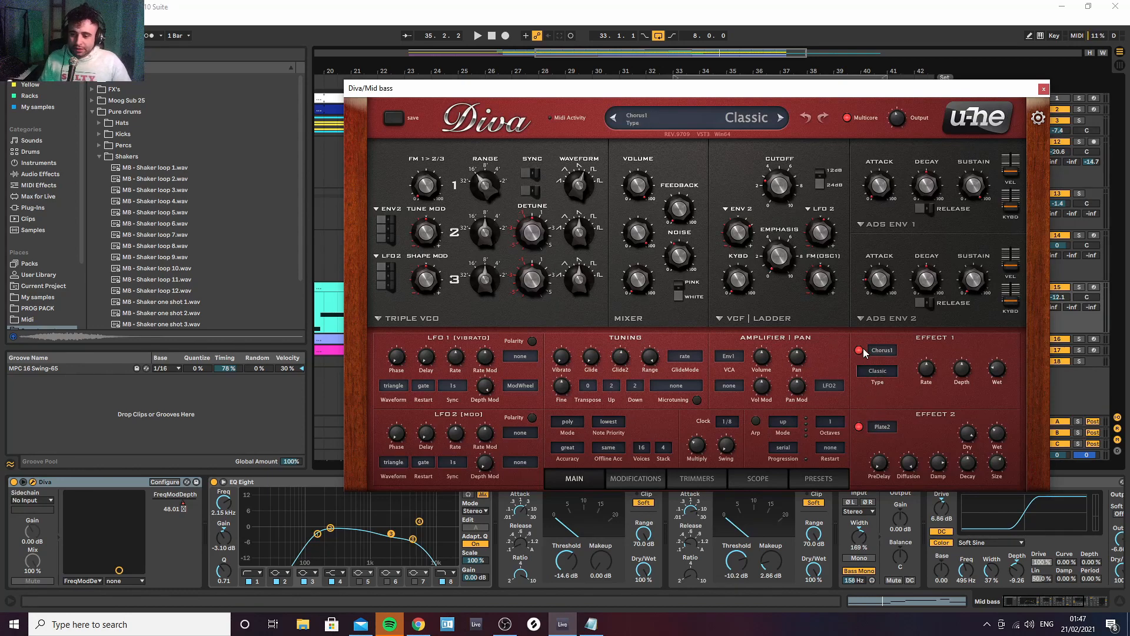
Audition the soloed Mid bass with Diva's Chorus1 and Plate2 effects off and on again, and close the synth window
{"action": "left_click", "coordinate": [864, 425]}
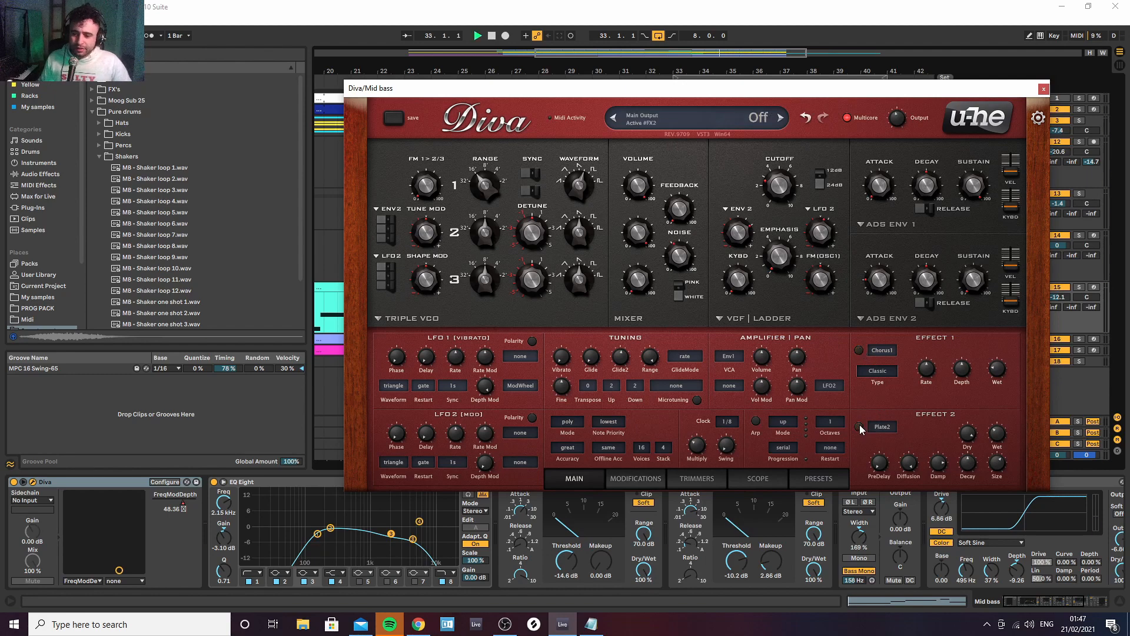
{"action": "key", "text": "space"}
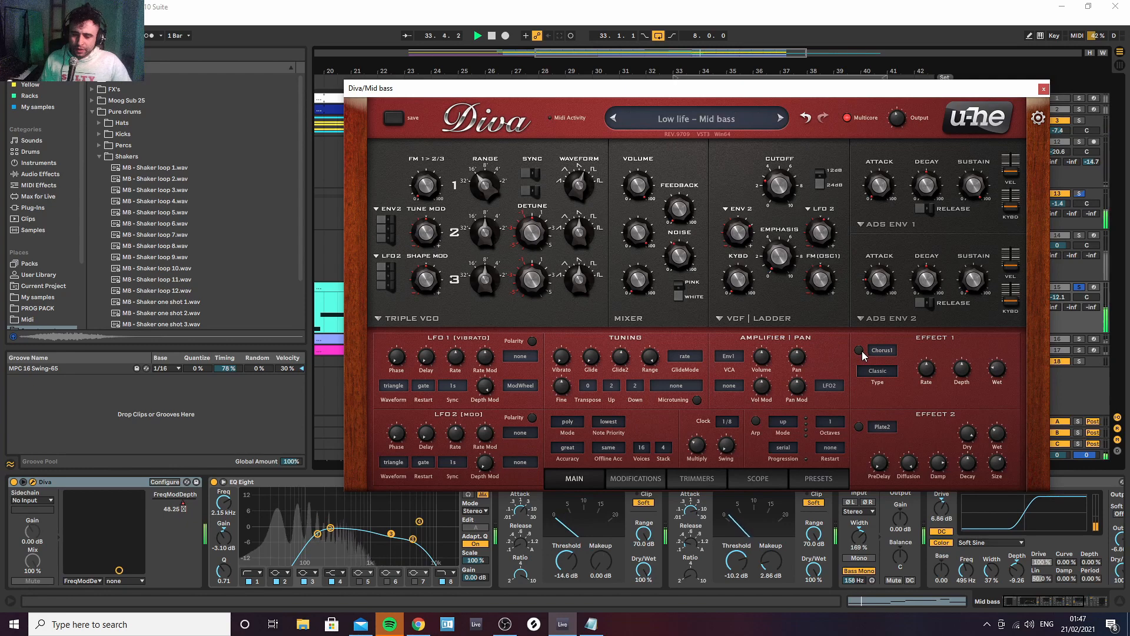
{"action": "left_click", "coordinate": [860, 350]}
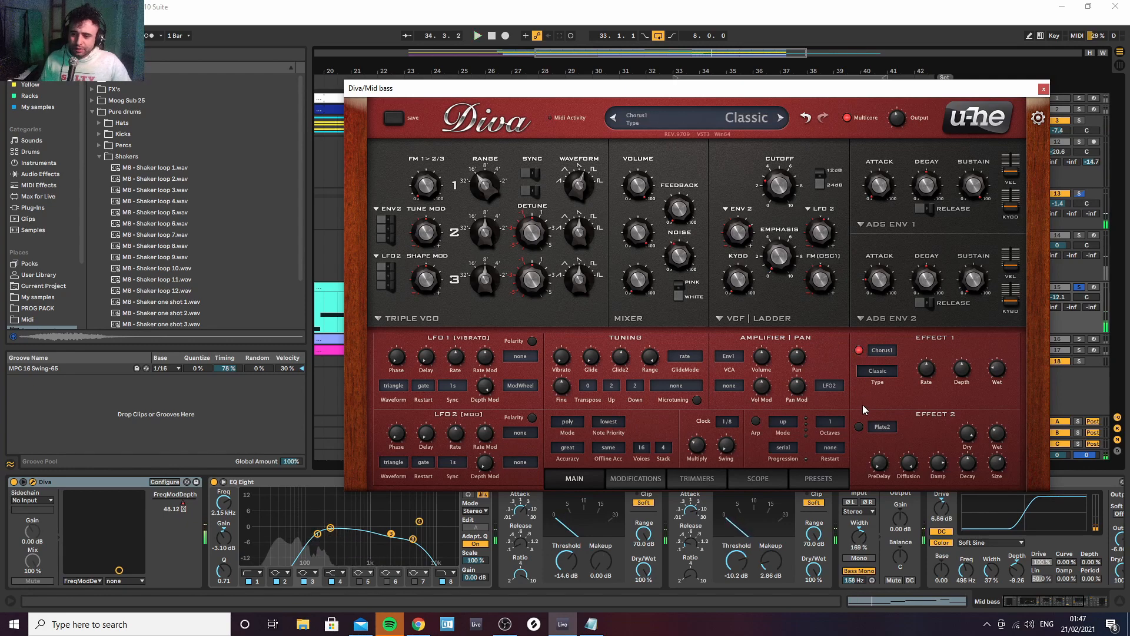
{"action": "left_click", "coordinate": [860, 426]}
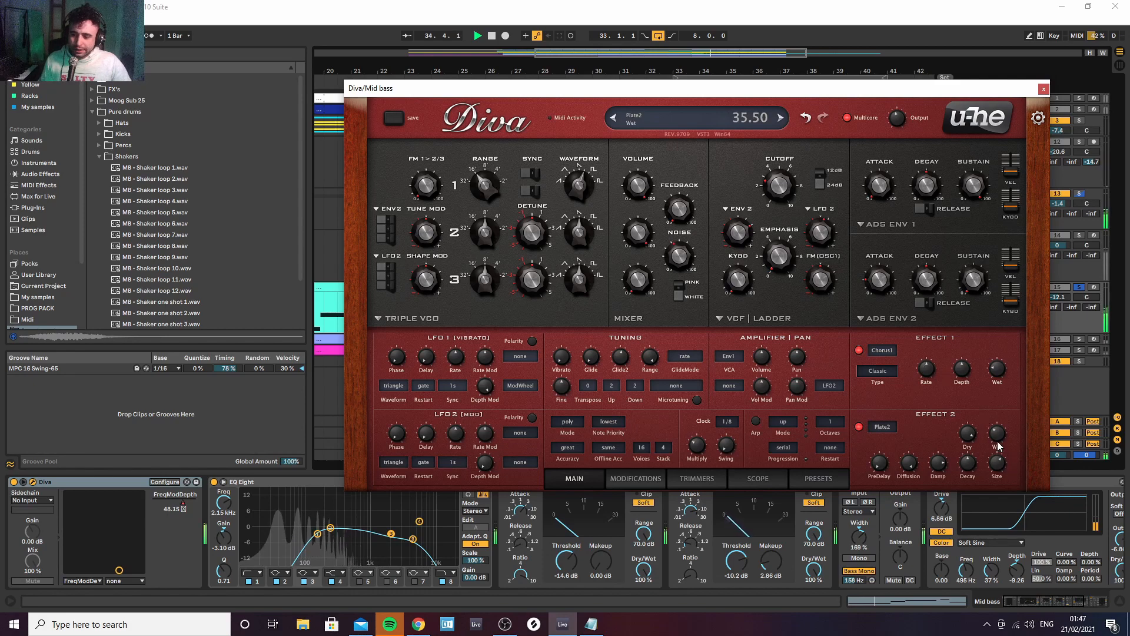
{"action": "key", "text": "space"}
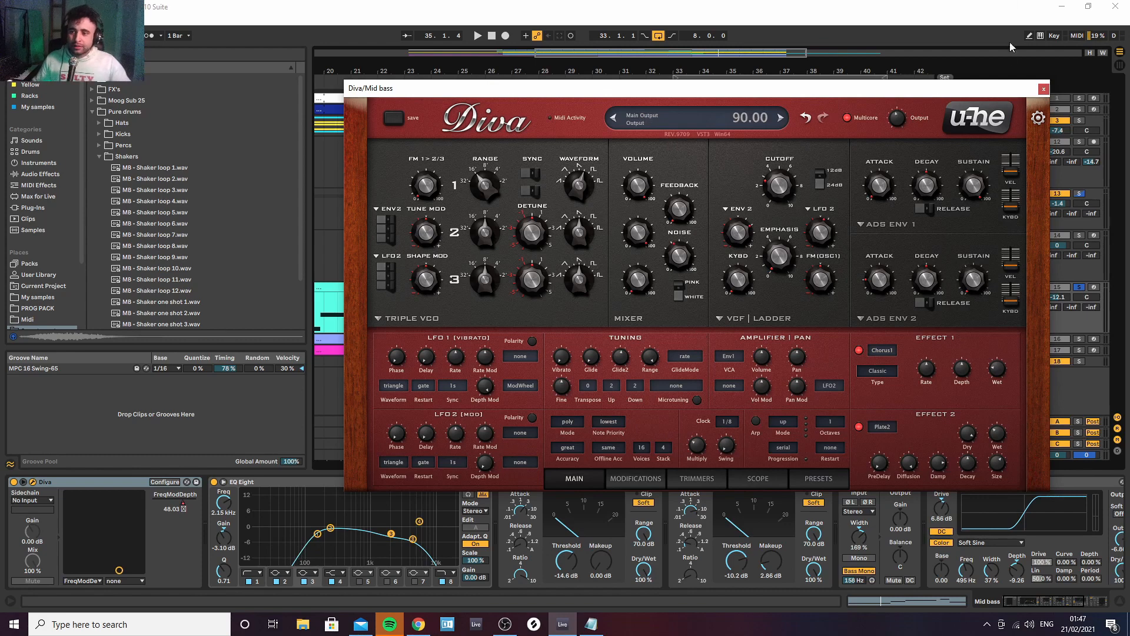
{"action": "left_click", "coordinate": [1043, 90]}
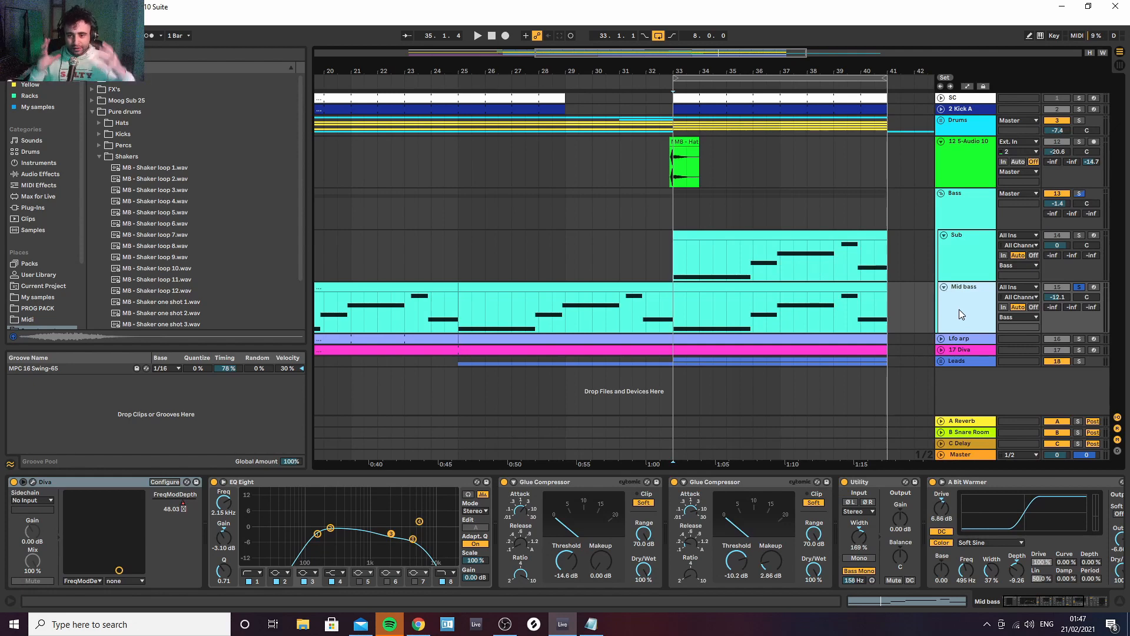
Set the threshold of the Mid bass's sidechained Compressor to -13.8 dB during playback, and unsolo the track
{"action": "left_click_drag", "start_coordinate": [802, 73], "coordinate": [754, 39]}
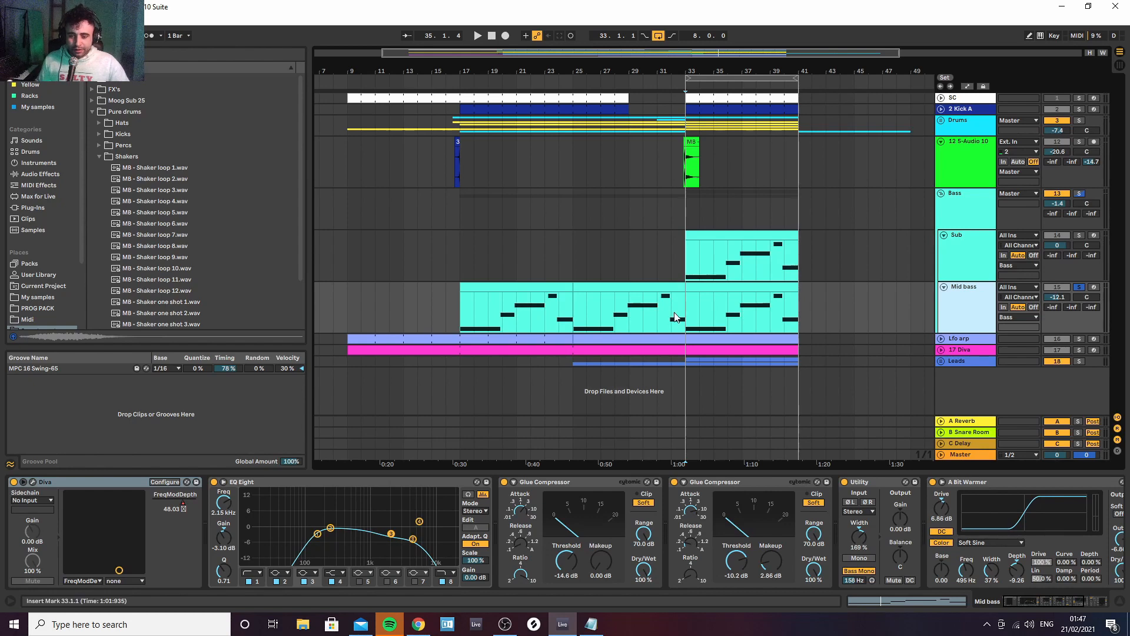
{"action": "left_click", "coordinate": [778, 483]}
{"action": "left_click", "coordinate": [976, 482]}
{"action": "key", "text": "Right"}
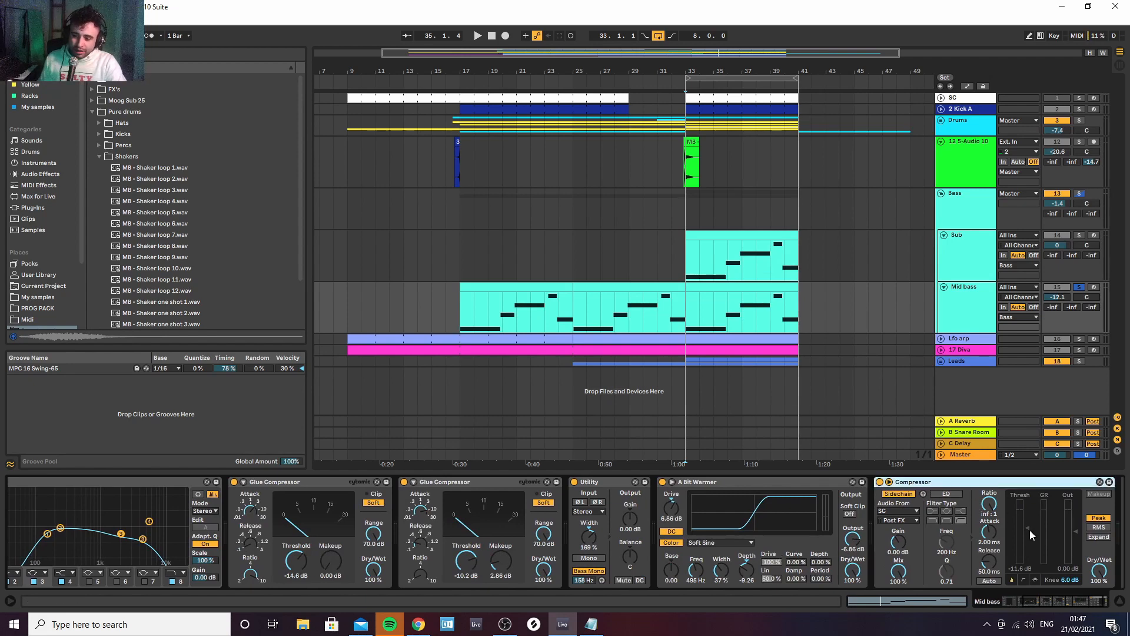
{"action": "key", "text": "space"}
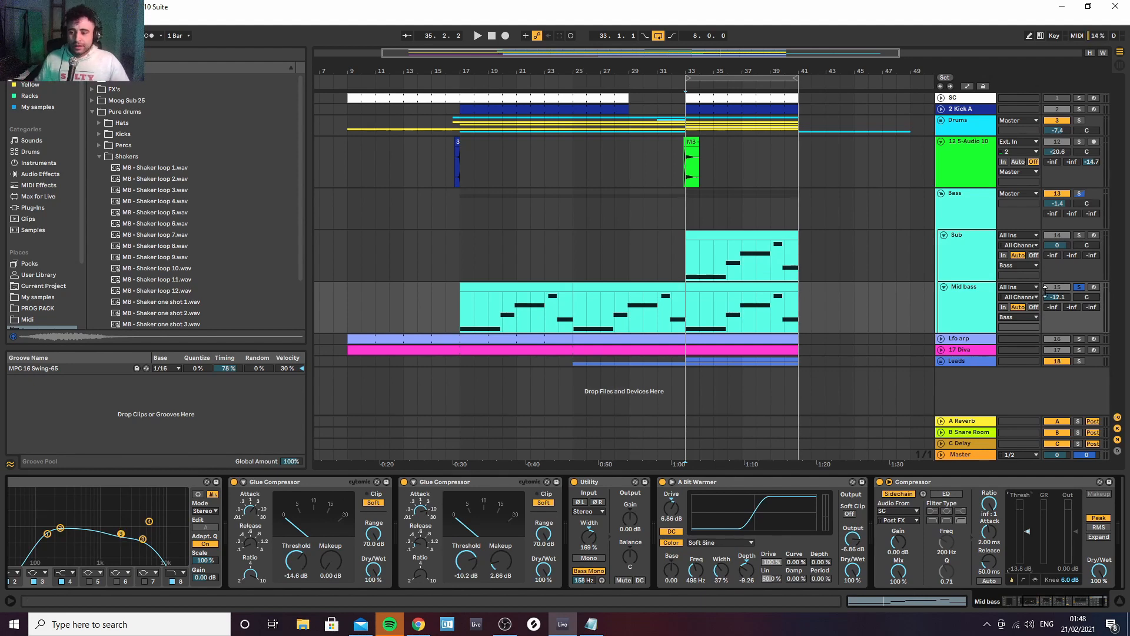
{"action": "left_click", "coordinate": [1080, 287]}
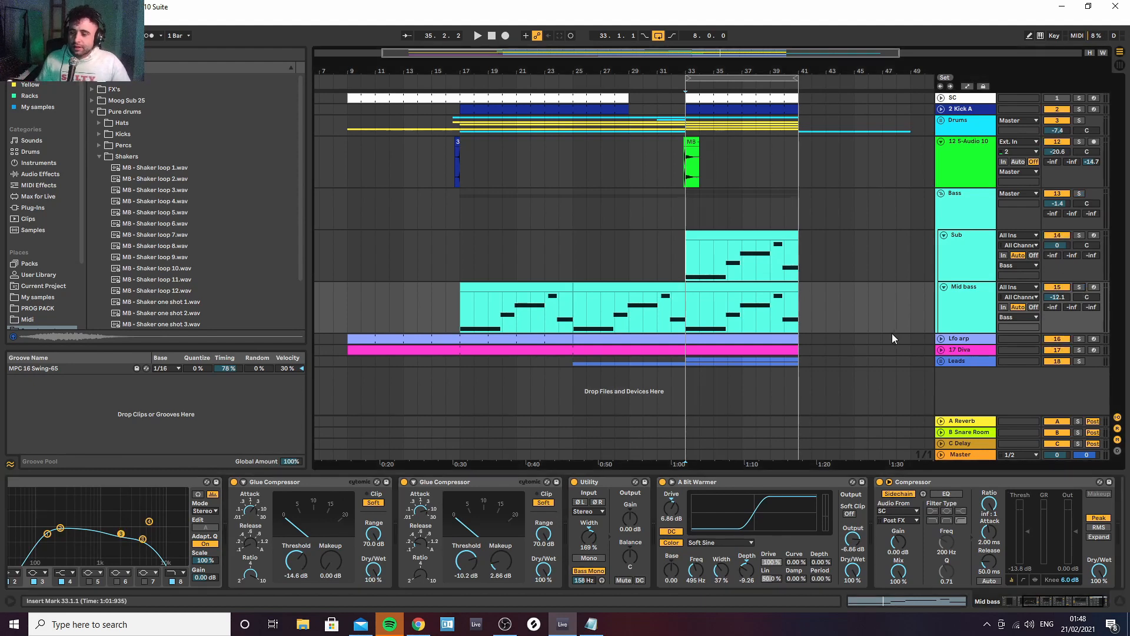
Collapse the Bass group and play the Lfo arp track in solo from bar 9
{"action": "left_click", "coordinate": [940, 193]}
{"action": "left_click", "coordinate": [960, 206]}
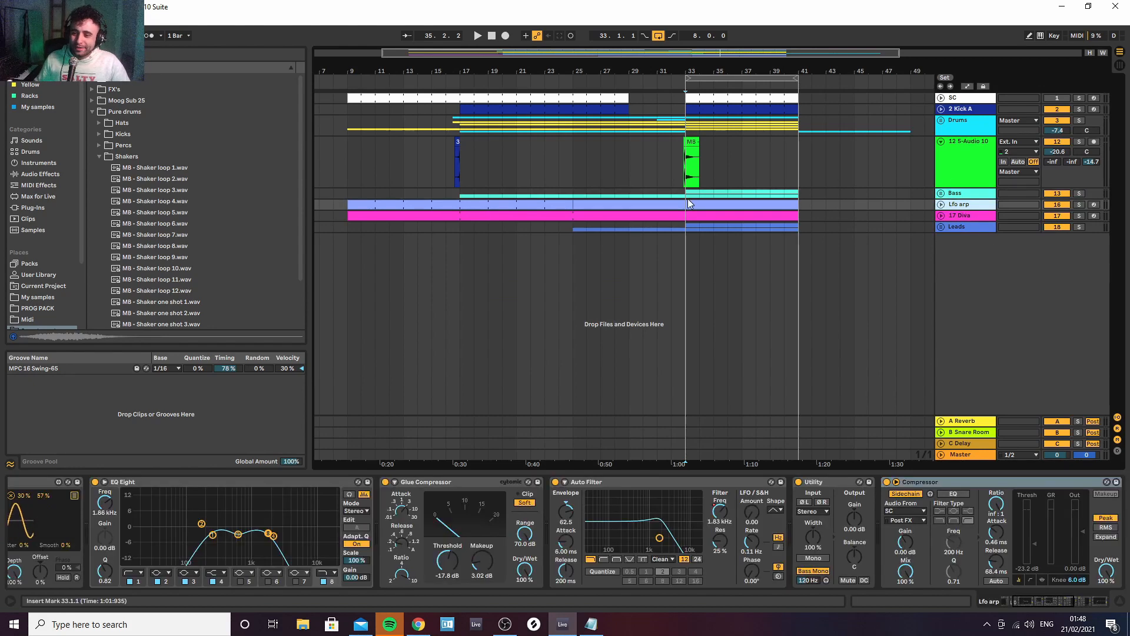
{"action": "left_click", "coordinate": [350, 205]}
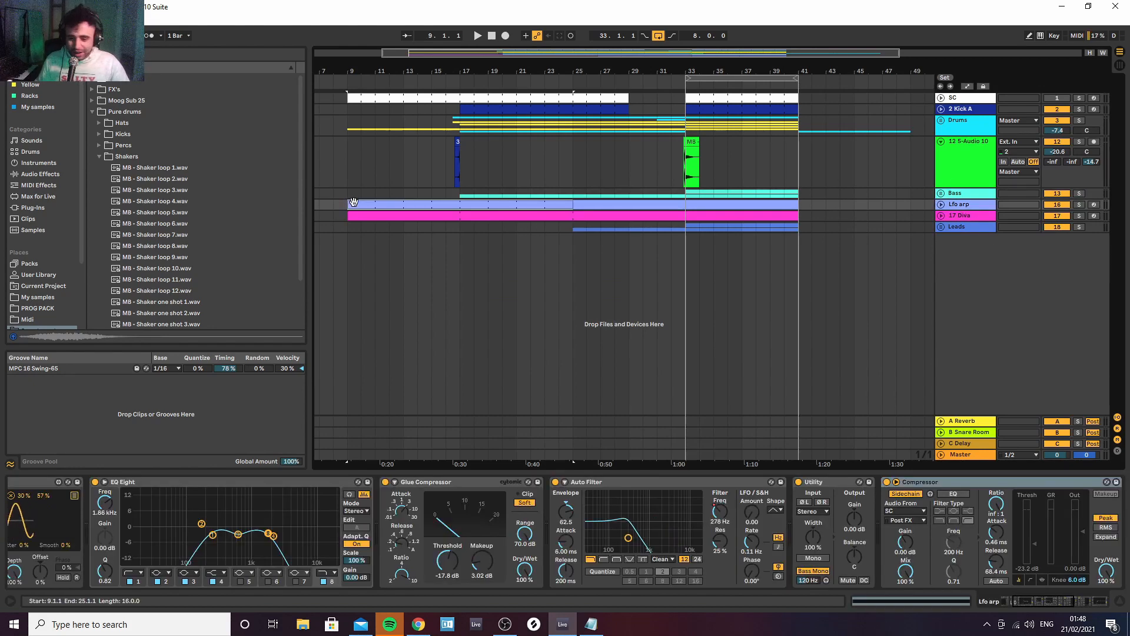
{"action": "key", "text": "space"}
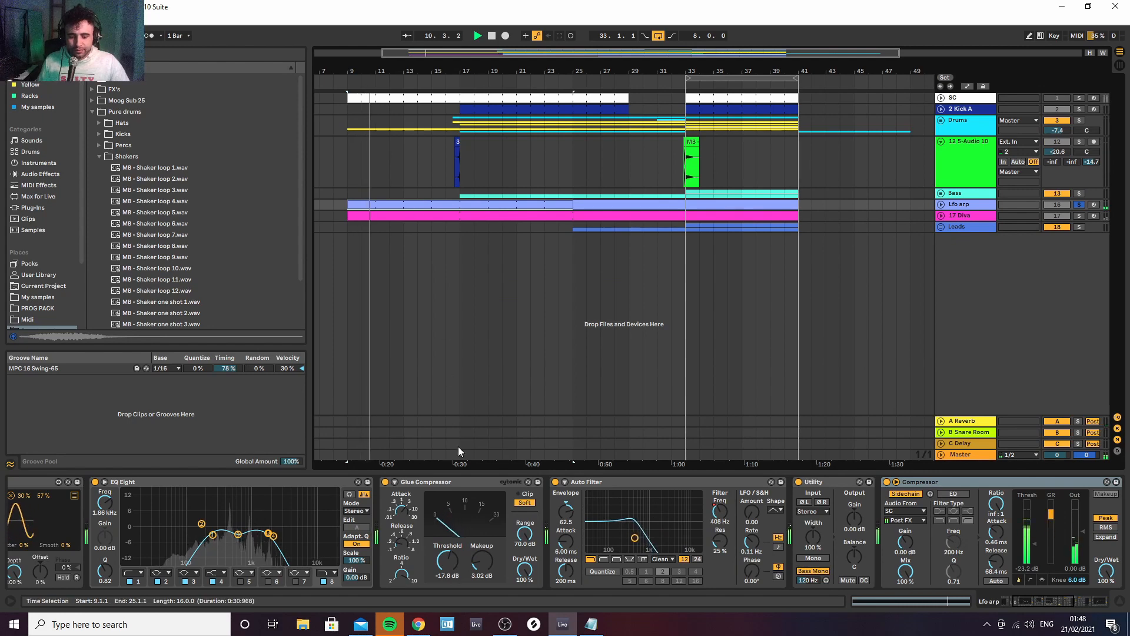
Unfold the Lfo arp track, examine the MIDI notes of its clips at bars 9 and 25, and return to its devices
{"action": "left_click", "coordinate": [942, 205]}
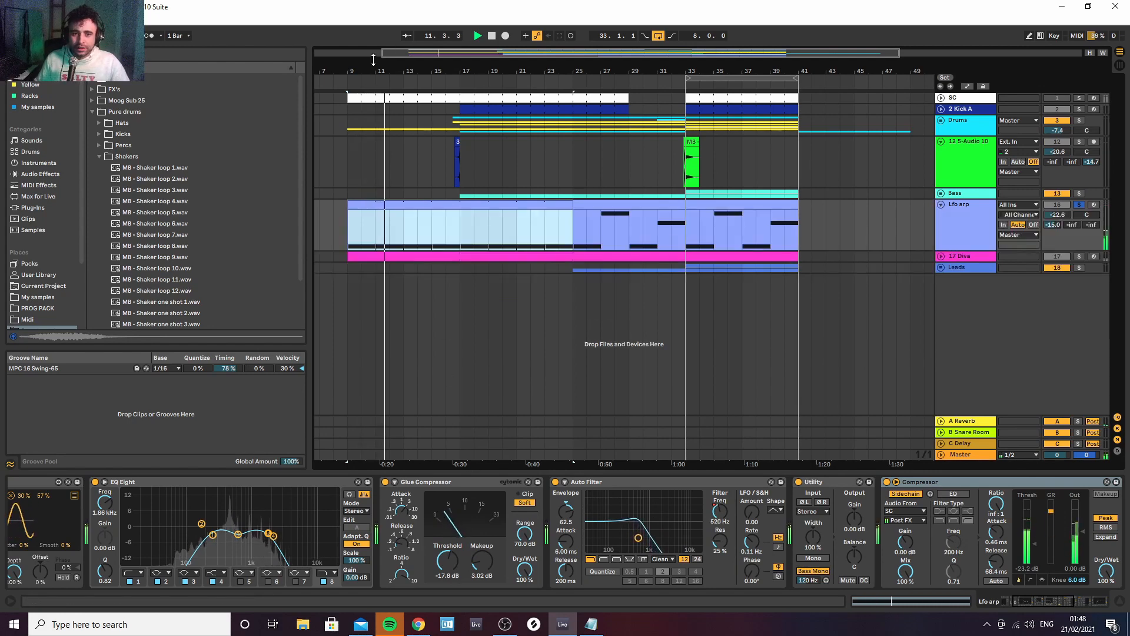
{"action": "left_click_drag", "start_coordinate": [403, 71], "coordinate": [464, 97]}
{"action": "key", "text": "space"}
{"action": "double_click", "coordinate": [463, 204]}
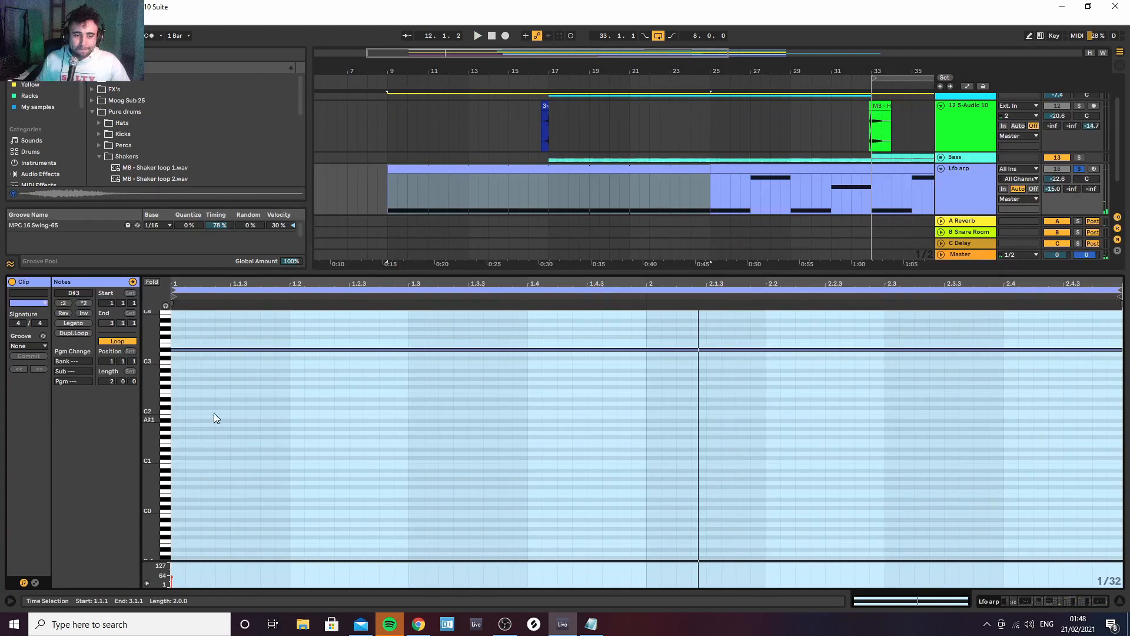
{"action": "left_click", "coordinate": [1120, 601]}
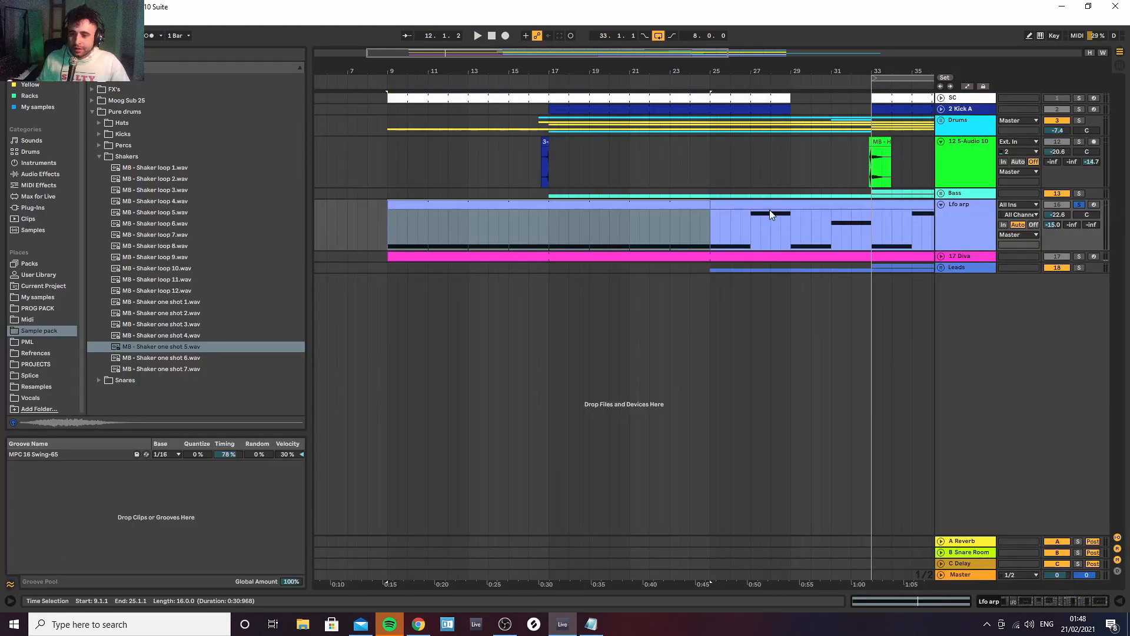
{"action": "double_click", "coordinate": [755, 208]}
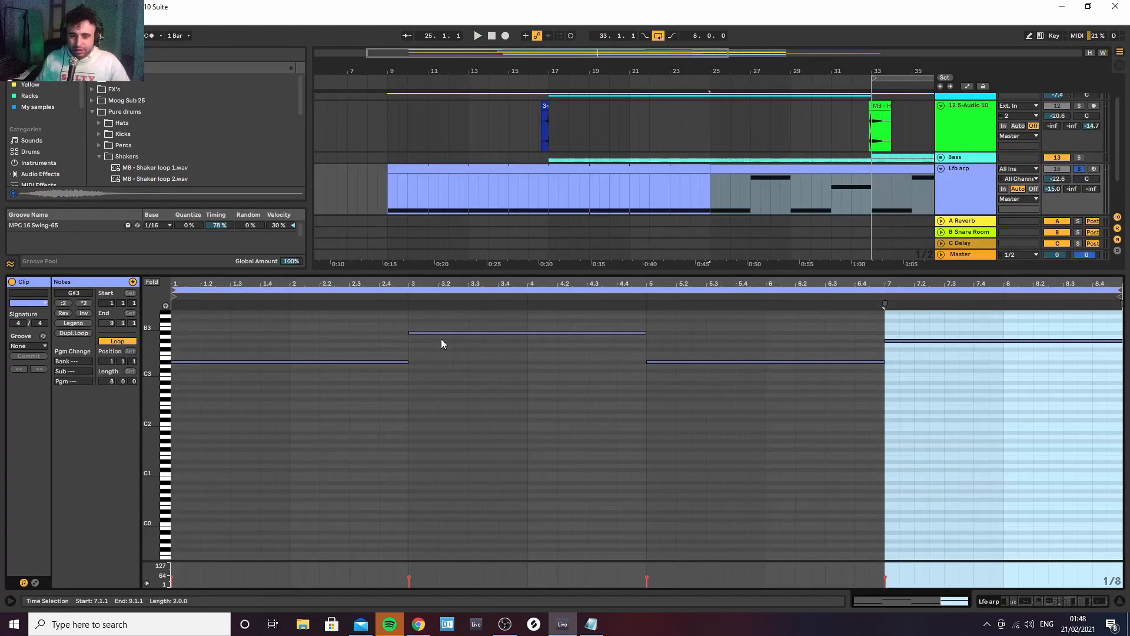
{"action": "left_click", "coordinate": [1121, 601]}
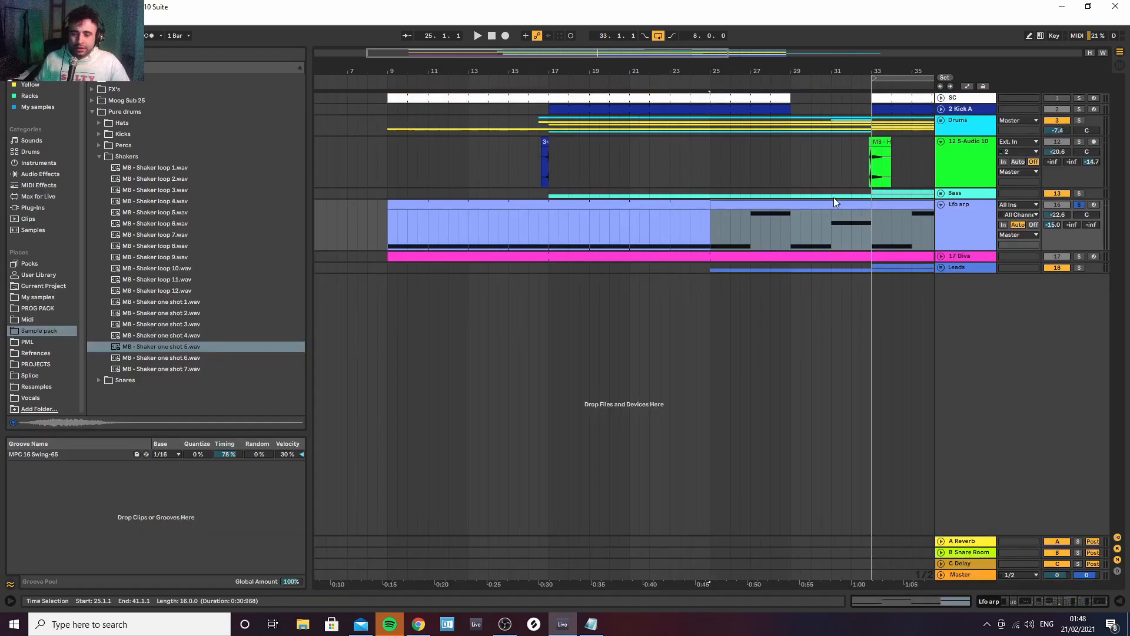
{"action": "left_click", "coordinate": [1120, 601]}
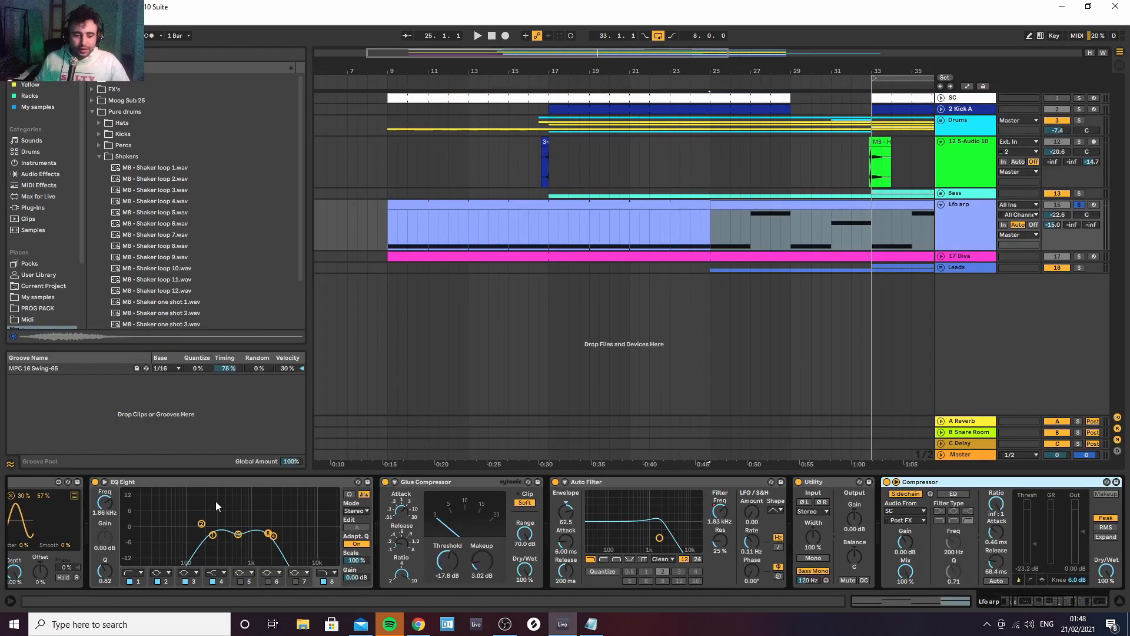
Open the Diva synth on the Lfo arp track and browse the presets in the user folder Low life
{"action": "scroll", "coordinate": [216, 501], "scroll_direction": "left", "scroll_amount": 5}
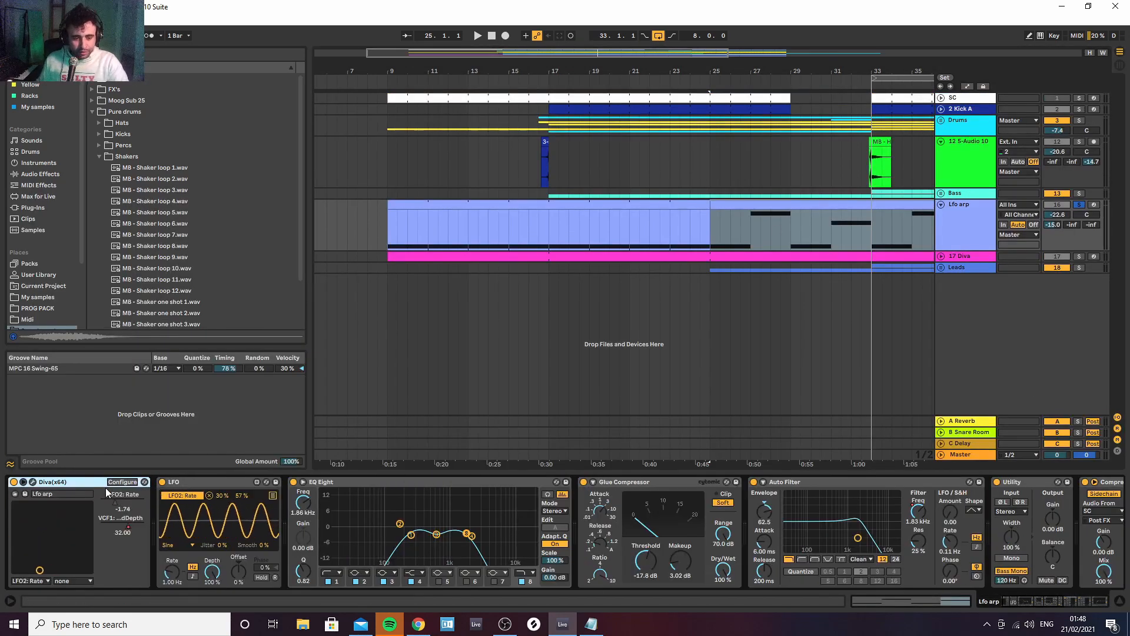
{"action": "left_click", "coordinate": [33, 482]}
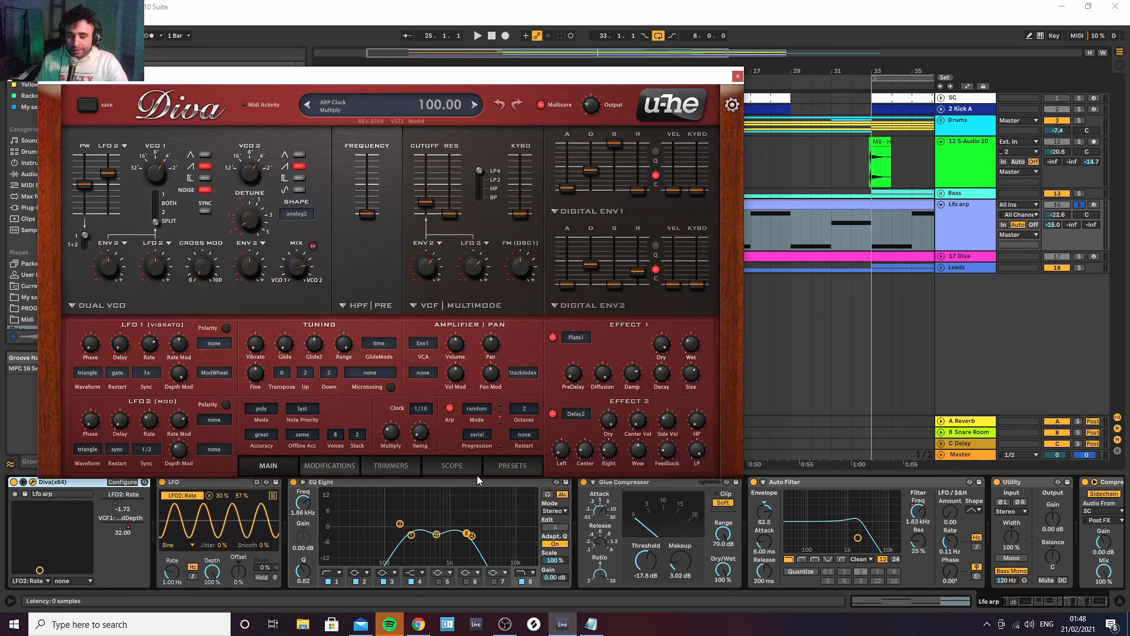
{"action": "left_click", "coordinate": [489, 465]}
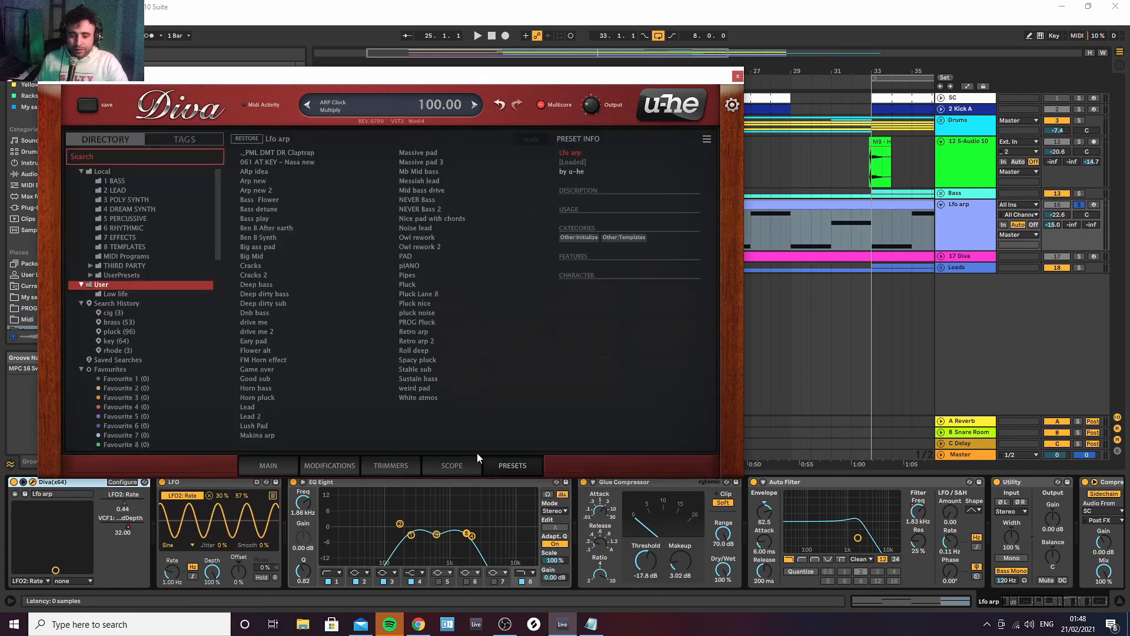
{"action": "left_click", "coordinate": [114, 295]}
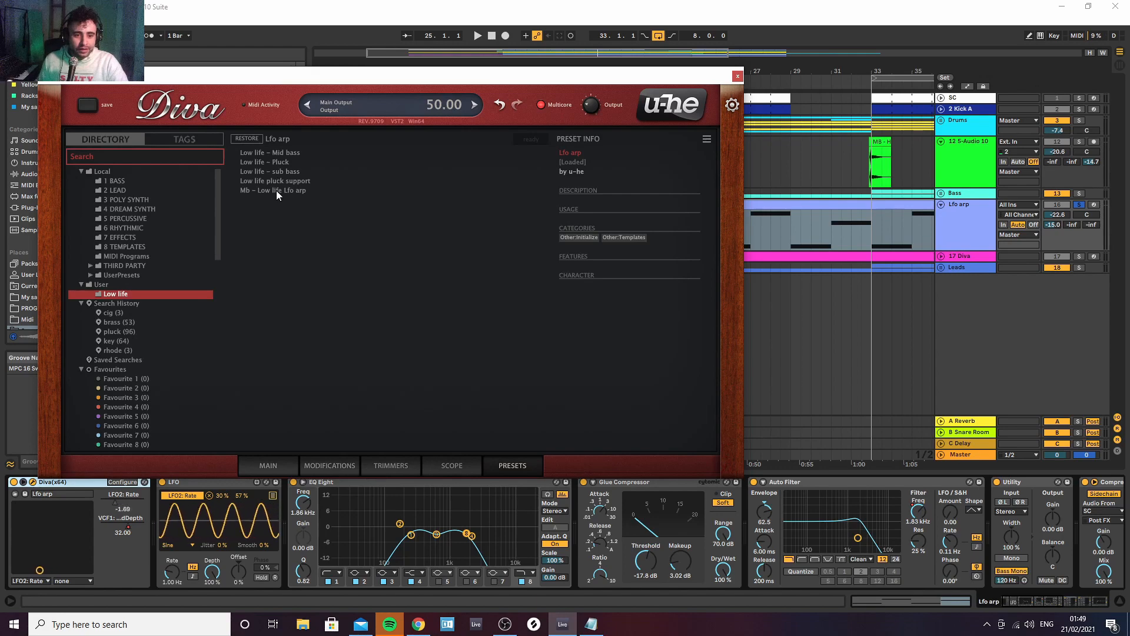
Reopen the Lfo arp track's Diva synth, review its main page with the LFO 2 settings, and close it
{"action": "left_click", "coordinate": [737, 76]}
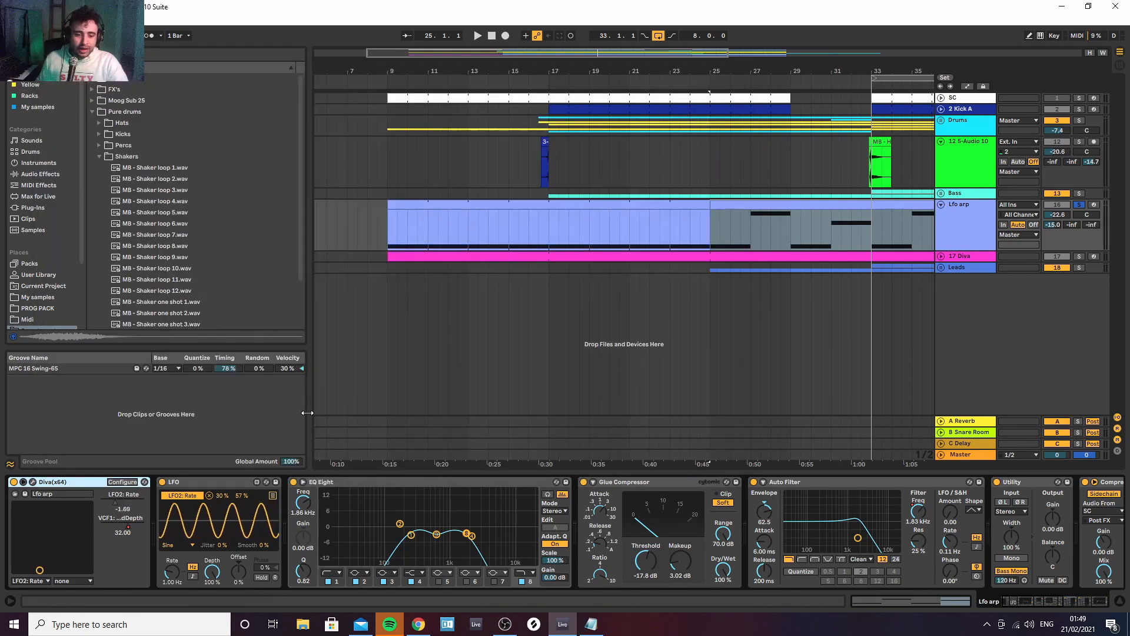
{"action": "left_click", "coordinate": [33, 482]}
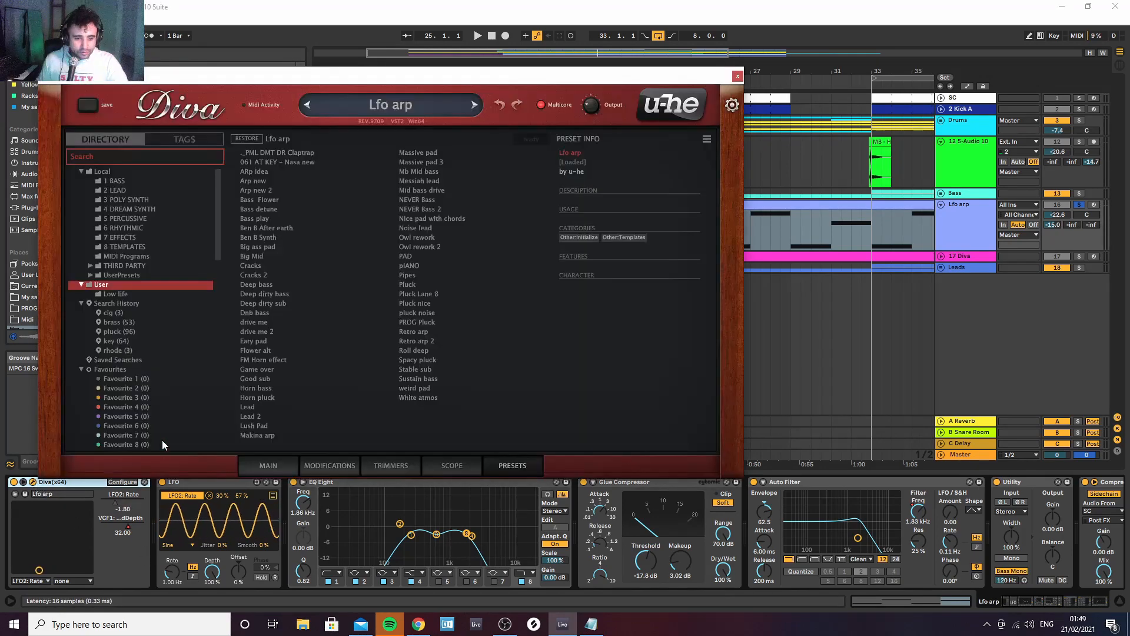
{"action": "left_click", "coordinate": [276, 465]}
{"action": "left_click_drag", "start_coordinate": [148, 425], "coordinate": [149, 422]}
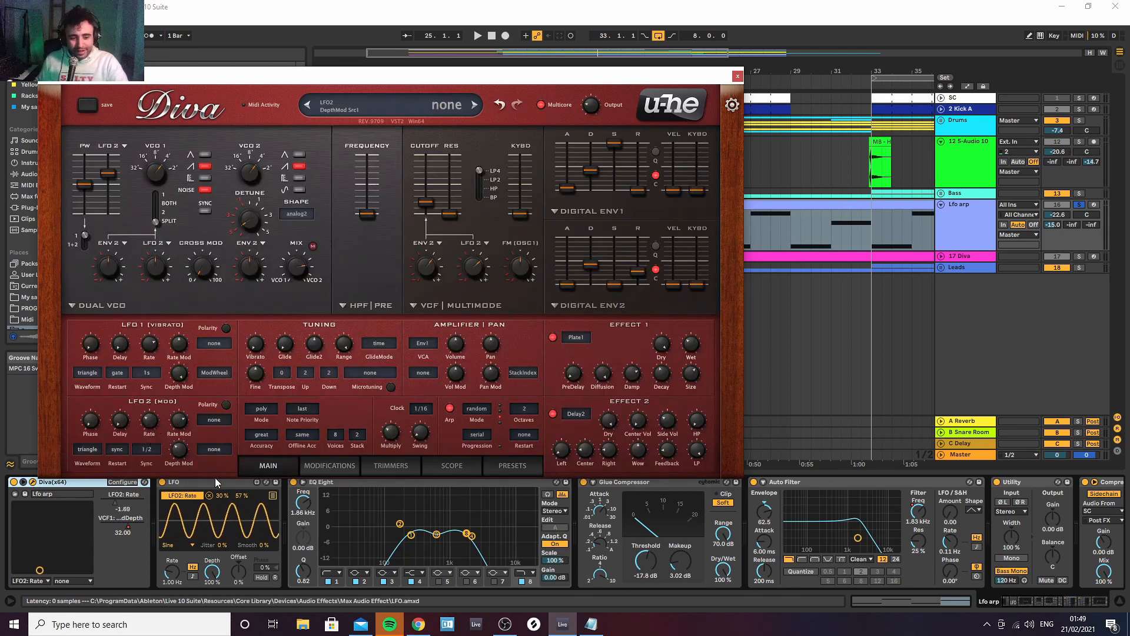
{"action": "left_click", "coordinate": [737, 77]}
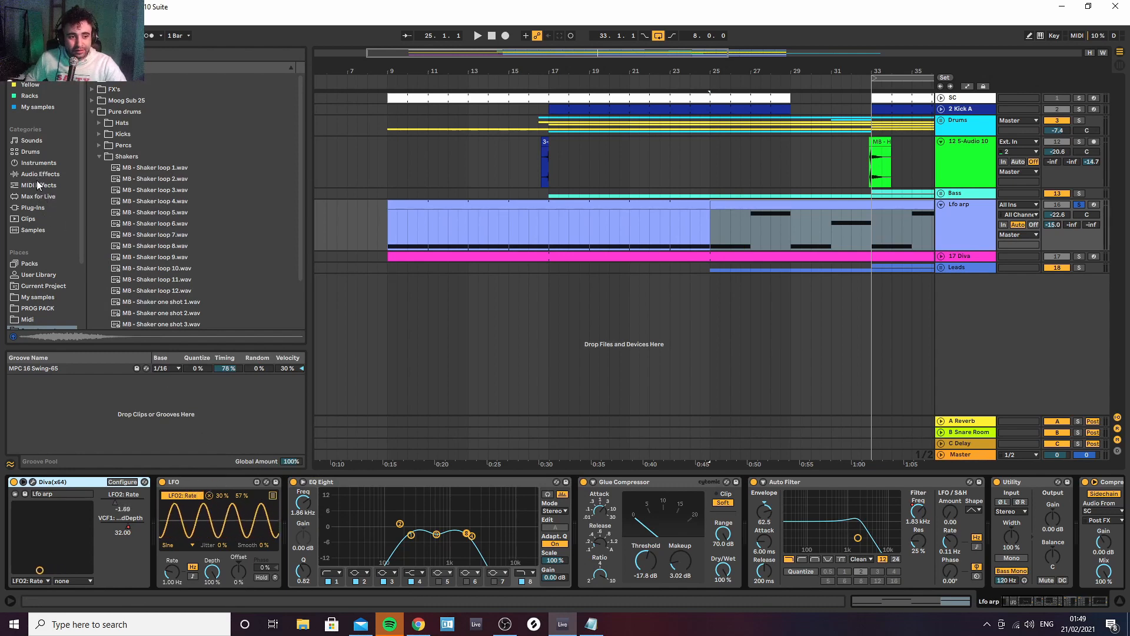
Show the Max for Live devices in the browser, then reopen Diva and move its window clear of the device chain
{"action": "left_click", "coordinate": [37, 196]}
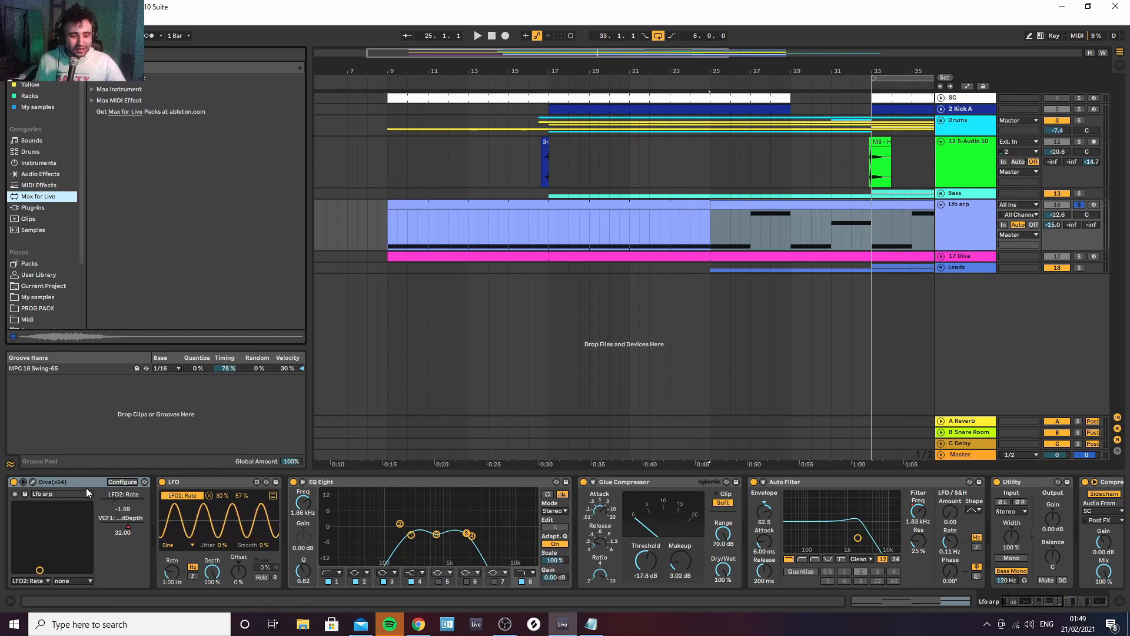
{"action": "left_click", "coordinate": [115, 505]}
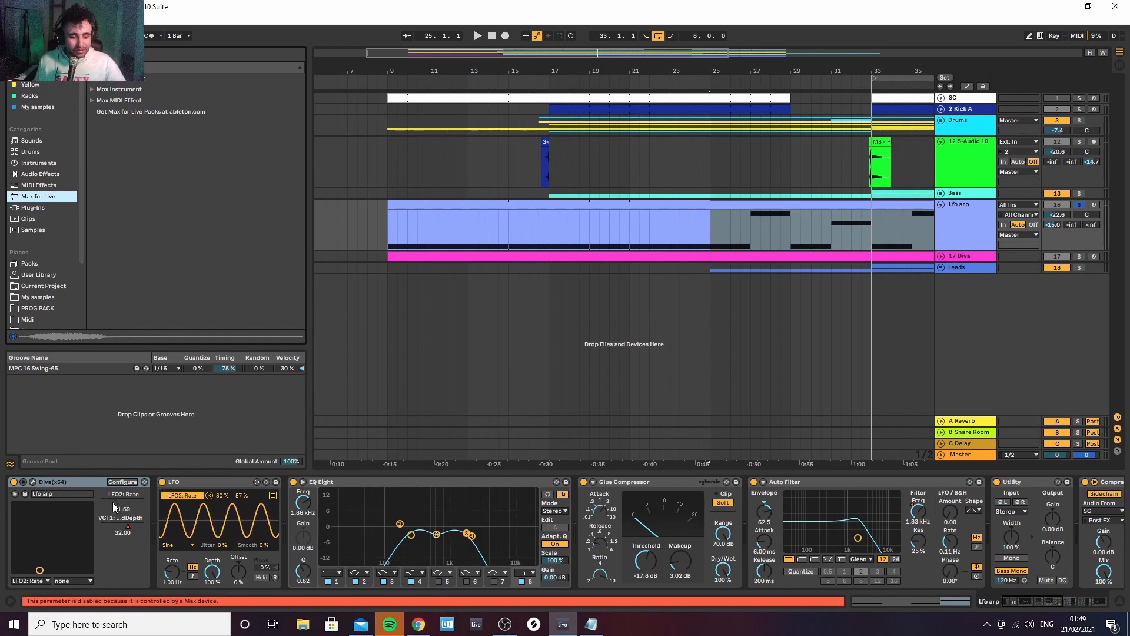
{"action": "left_click", "coordinate": [33, 482]}
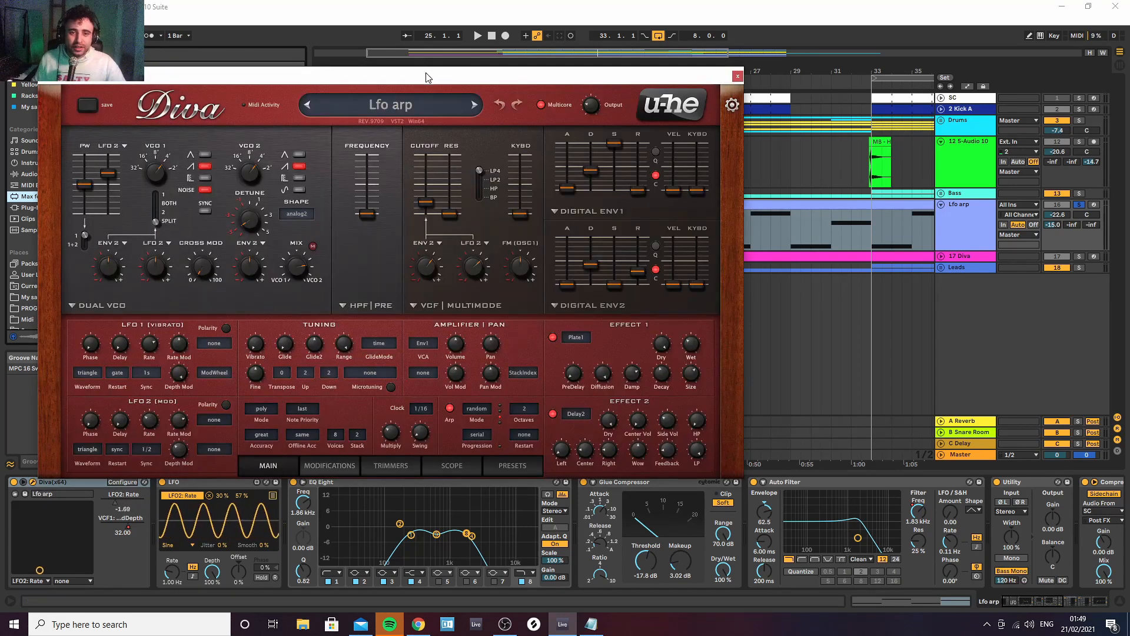
{"action": "left_click_drag", "start_coordinate": [429, 76], "coordinate": [576, 9]}
Switch the LFO device off and on again, and set its LFO2: Rate mapping minimum to 25% during playback
{"action": "left_click", "coordinate": [162, 482]}
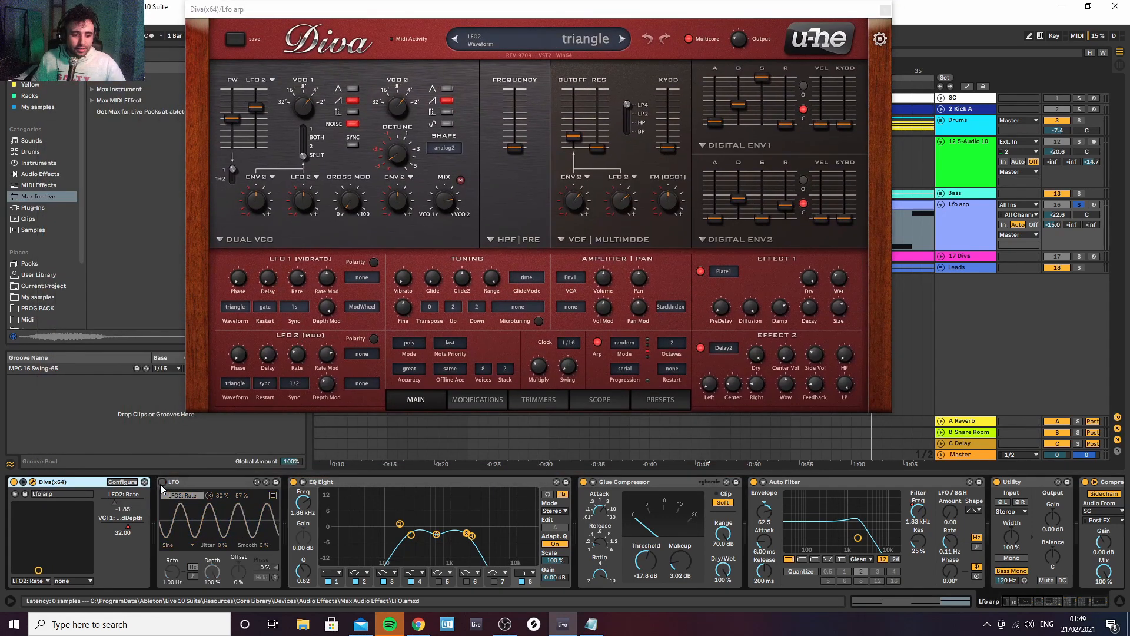
{"action": "left_click", "coordinate": [162, 482]}
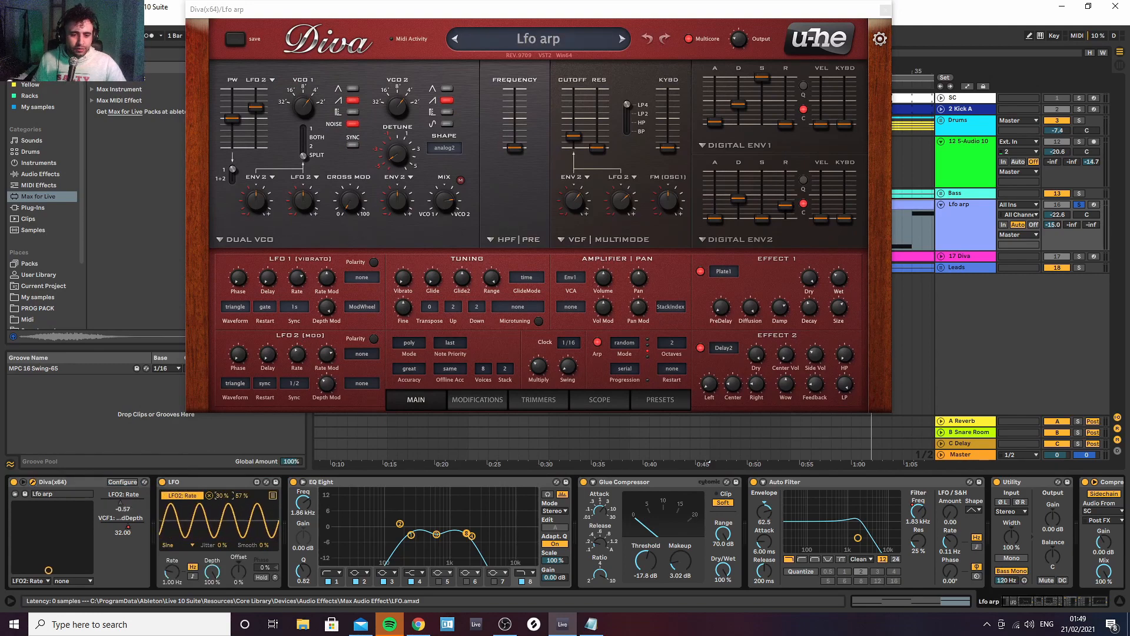
{"action": "mouse_move", "coordinate": [222, 498]}
{"action": "left_mouse_down"}
{"action": "mouse_move", "coordinate": [223, 519]}
{"action": "mouse_move", "coordinate": [222, 501]}
{"action": "left_mouse_up"}
{"action": "key", "text": "space"}
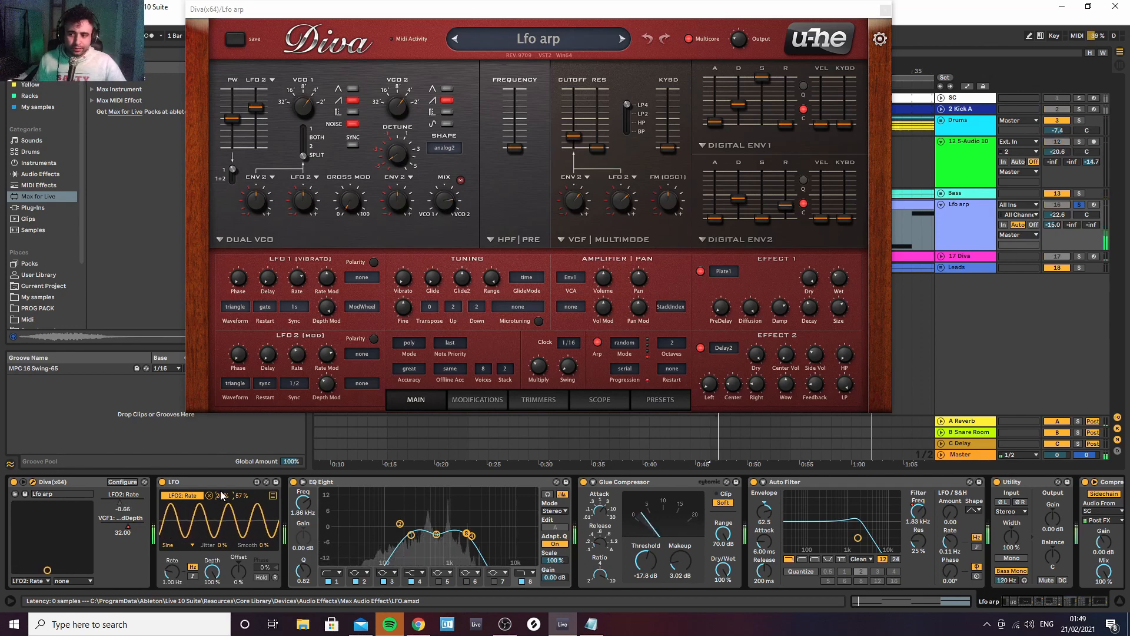
{"action": "mouse_move", "coordinate": [220, 497]}
{"action": "left_mouse_down"}
{"action": "mouse_move", "coordinate": [221, 512]}
{"action": "mouse_move", "coordinate": [221, 466]}
{"action": "mouse_move", "coordinate": [229, 497]}
{"action": "left_mouse_up"}
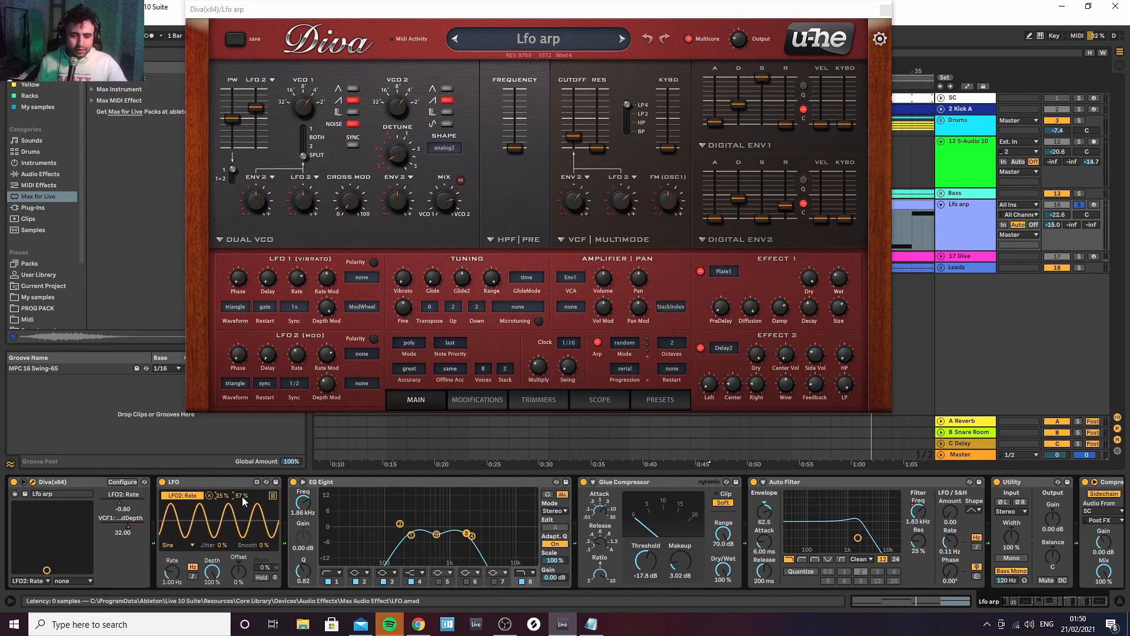
Set the LFO device's LFO2: Rate mapping maximum to 64% and close the Diva window
{"action": "left_click_drag", "start_coordinate": [242, 497], "coordinate": [242, 468]}
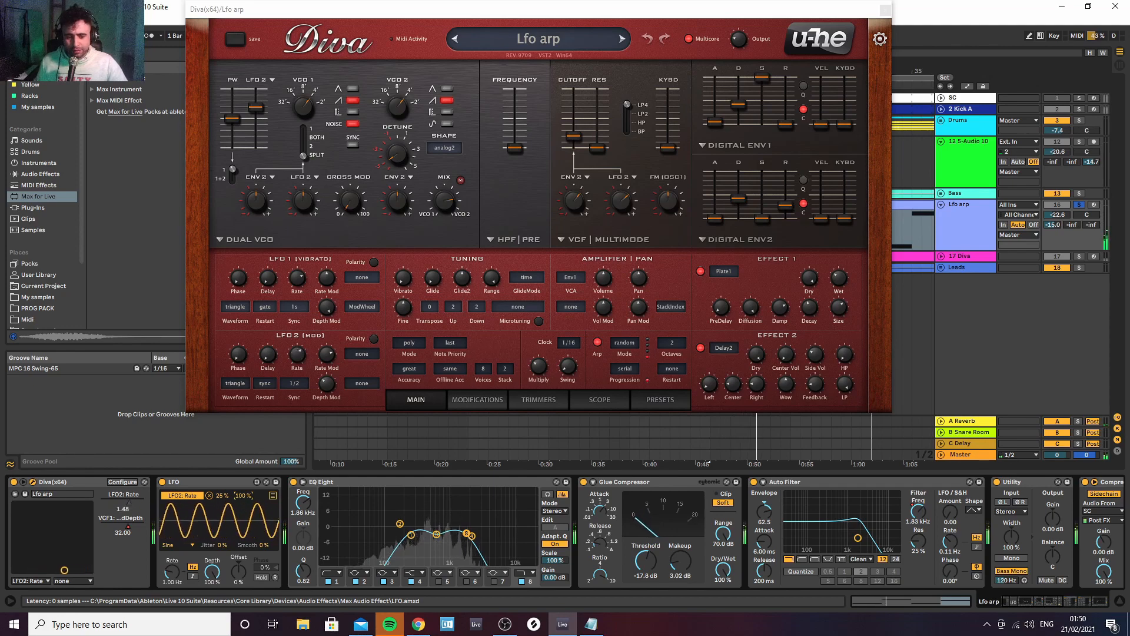
{"action": "left_click_drag", "start_coordinate": [242, 495], "coordinate": [242, 516]}
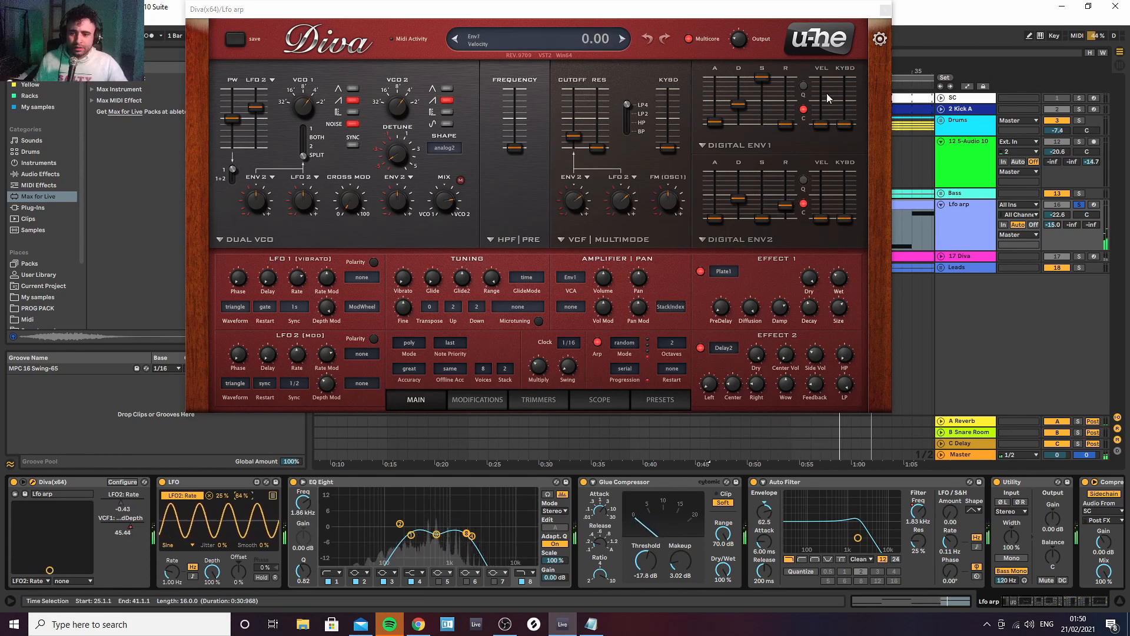
{"action": "left_click", "coordinate": [885, 10]}
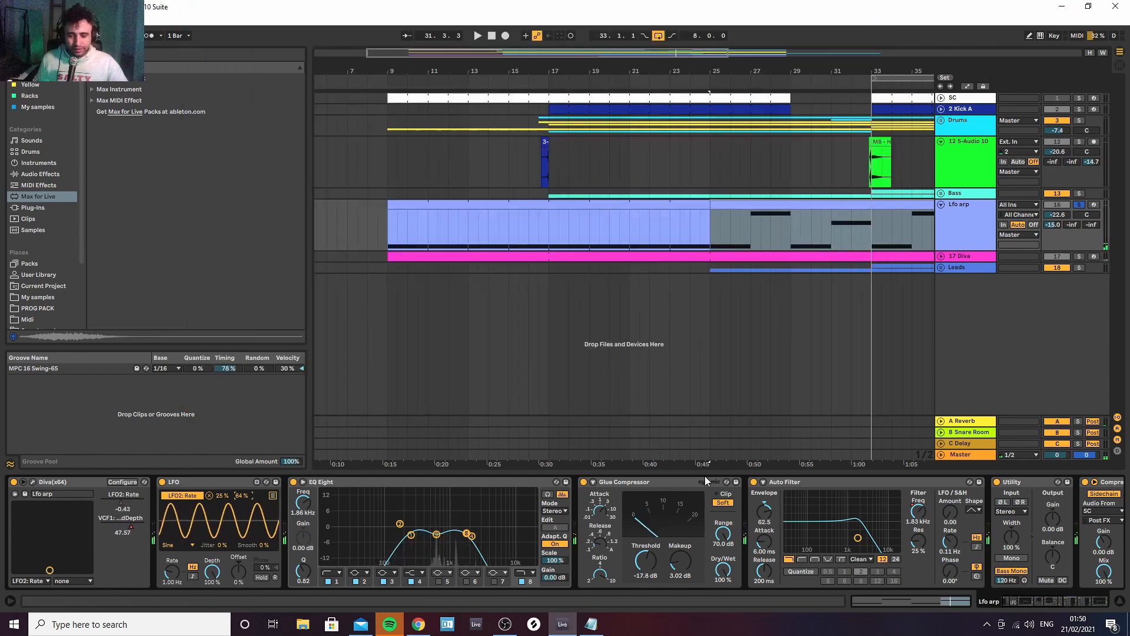
Play the Lfo arp track and move EQ Eight's band 3 to about 899 Hz and -4.34 dB
{"action": "left_click", "coordinate": [672, 480]}
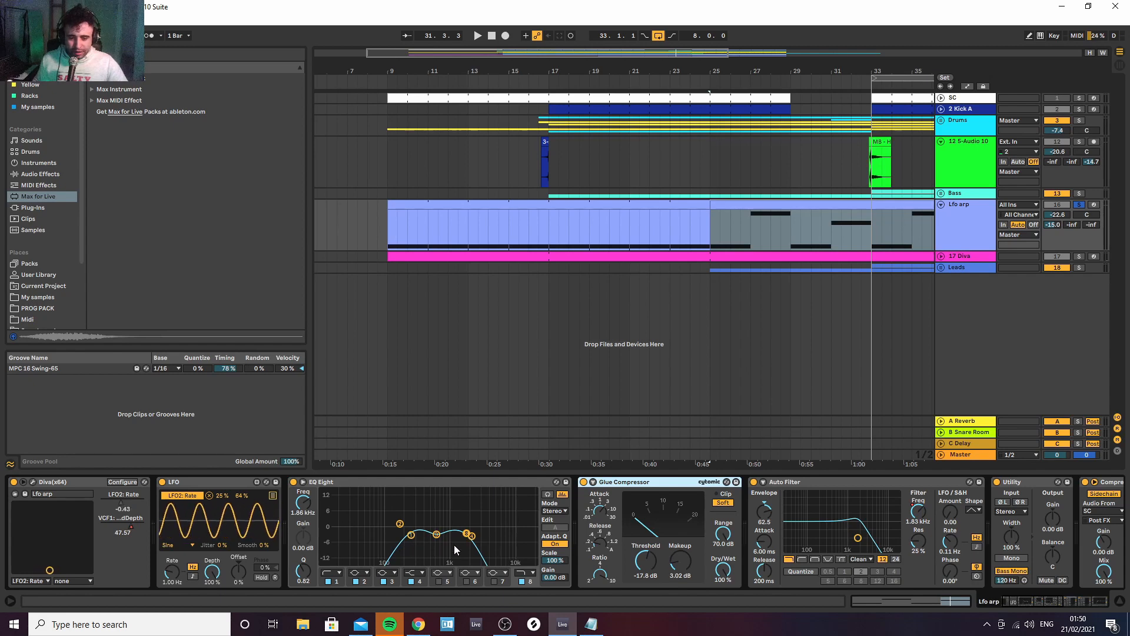
{"action": "key", "text": "space"}
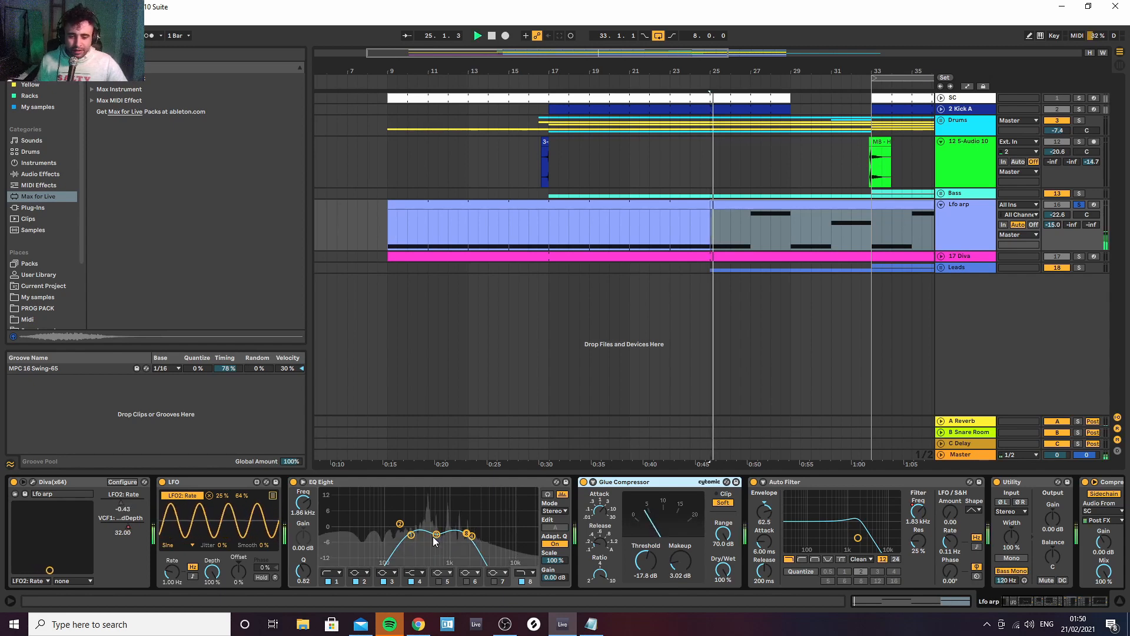
{"action": "left_click_drag", "start_coordinate": [436, 534], "coordinate": [447, 536]}
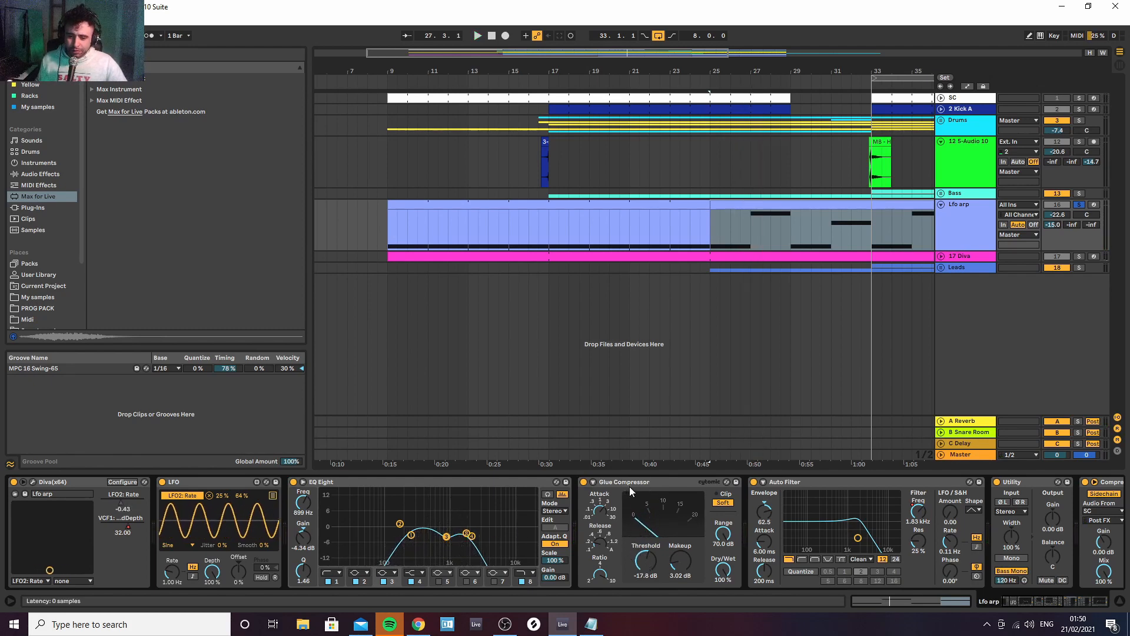
{"action": "key", "text": "space"}
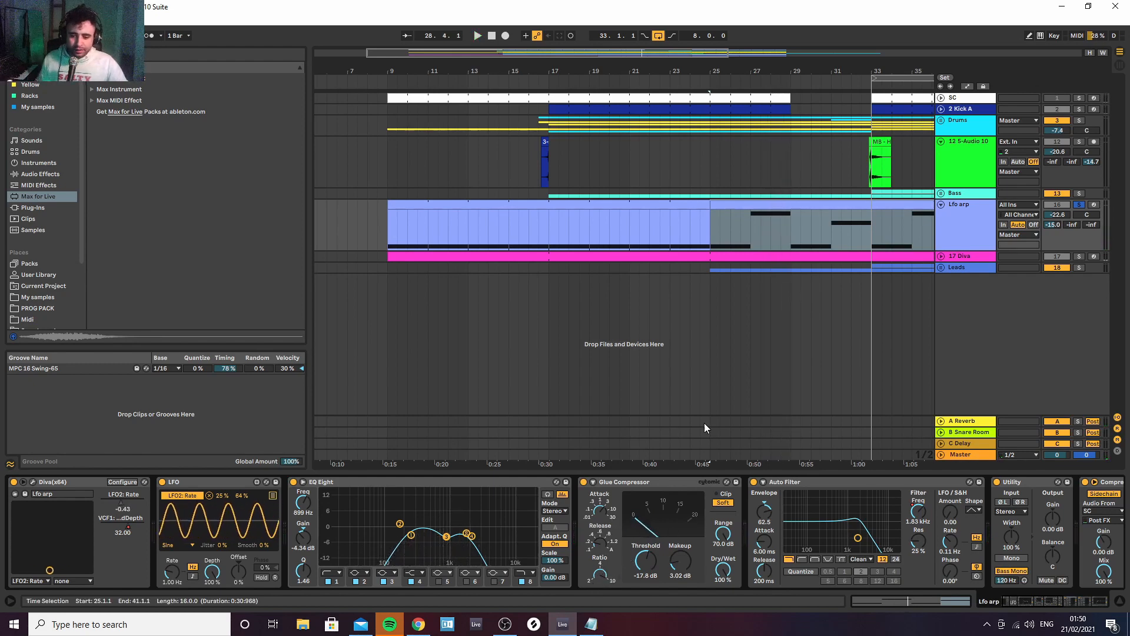
Show the Lfo arp track's Auto Filter frequency automation and play it from bar 13 and from bar 17
{"action": "left_click", "coordinate": [835, 481]}
{"action": "key", "text": "Right"}
{"action": "key", "text": "Right"}
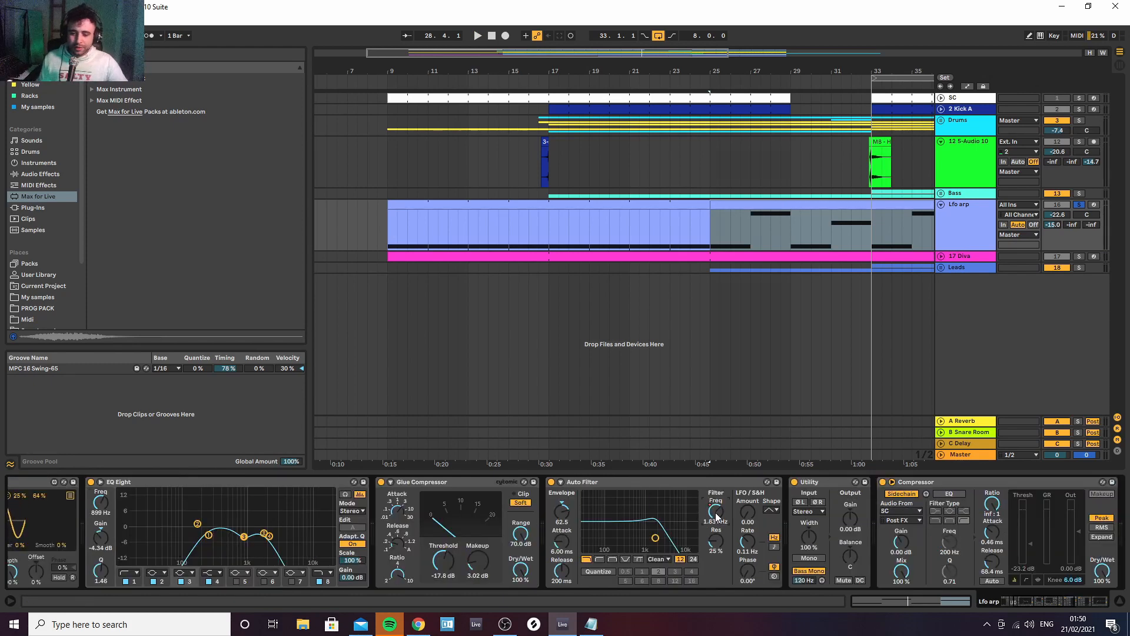
{"action": "key", "text": "a"}
{"action": "left_click_drag", "start_coordinate": [684, 71], "coordinate": [532, 75]}
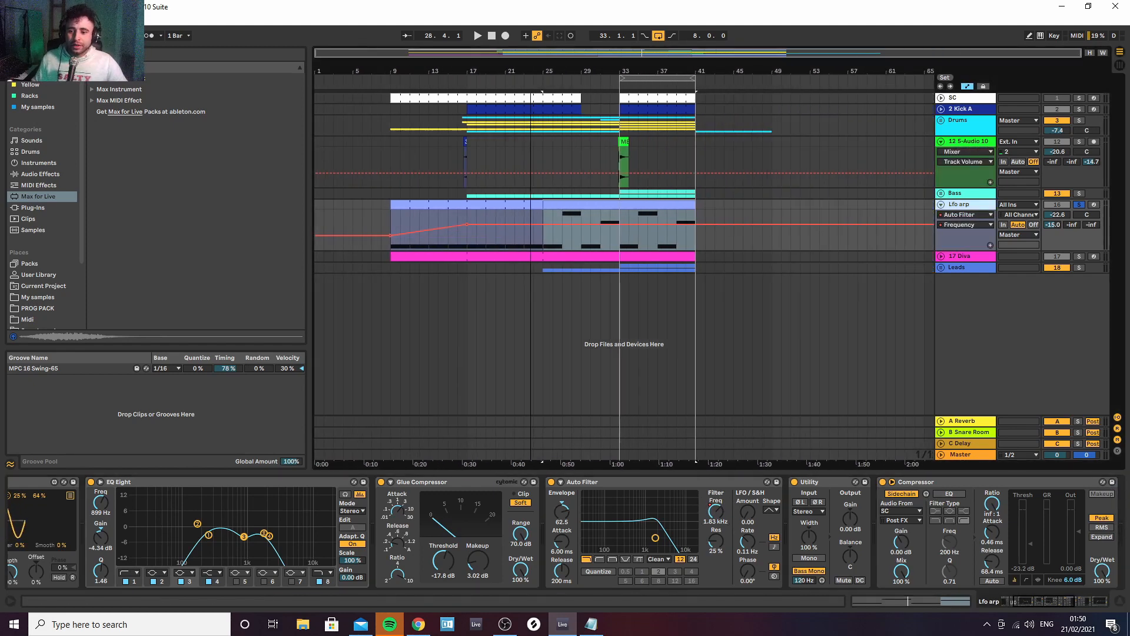
{"action": "left_click", "coordinate": [428, 216]}
{"action": "key", "text": "space"}
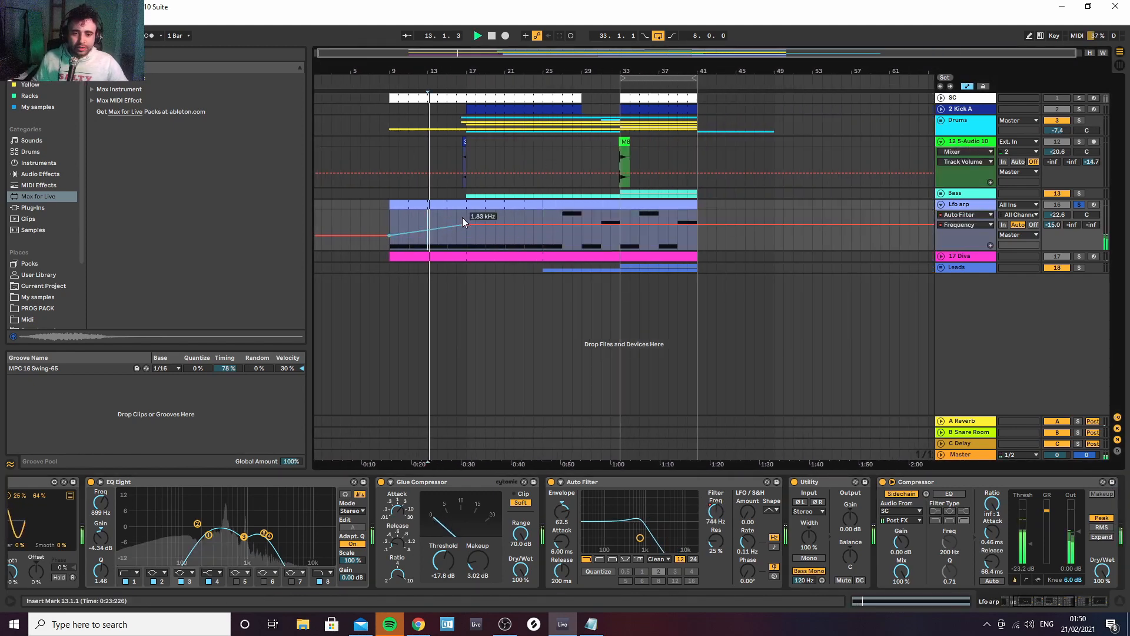
{"action": "left_click", "coordinate": [467, 217]}
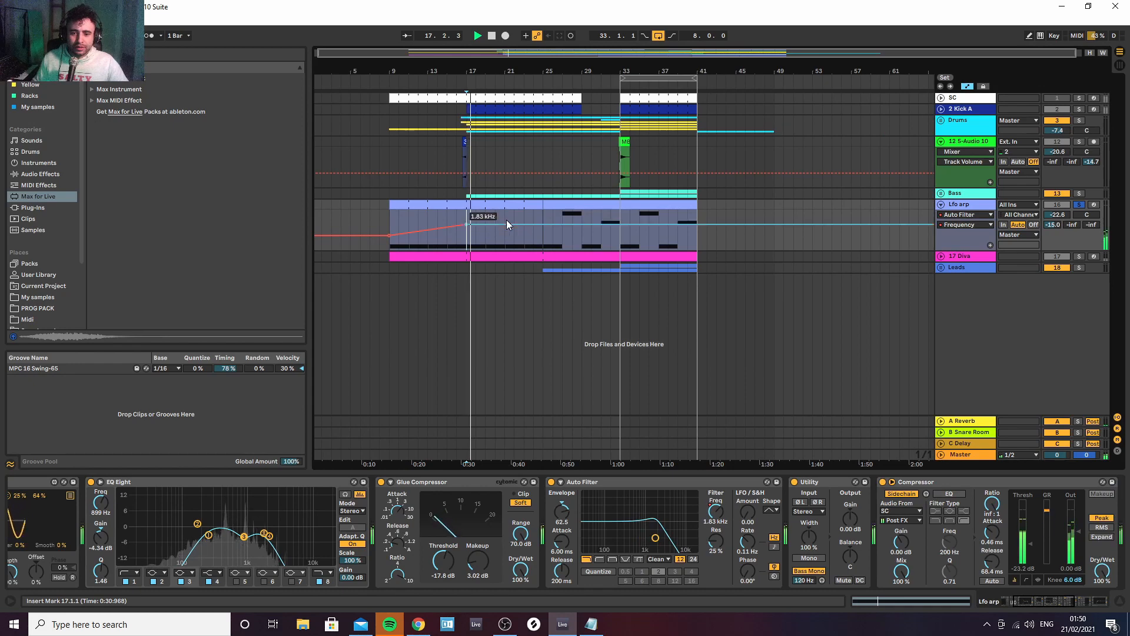
Try a filter frequency rise from bar 31 to 18.9 kHz at bar 33, play it, and restore 1.83 kHz
{"action": "left_click", "coordinate": [603, 227]}
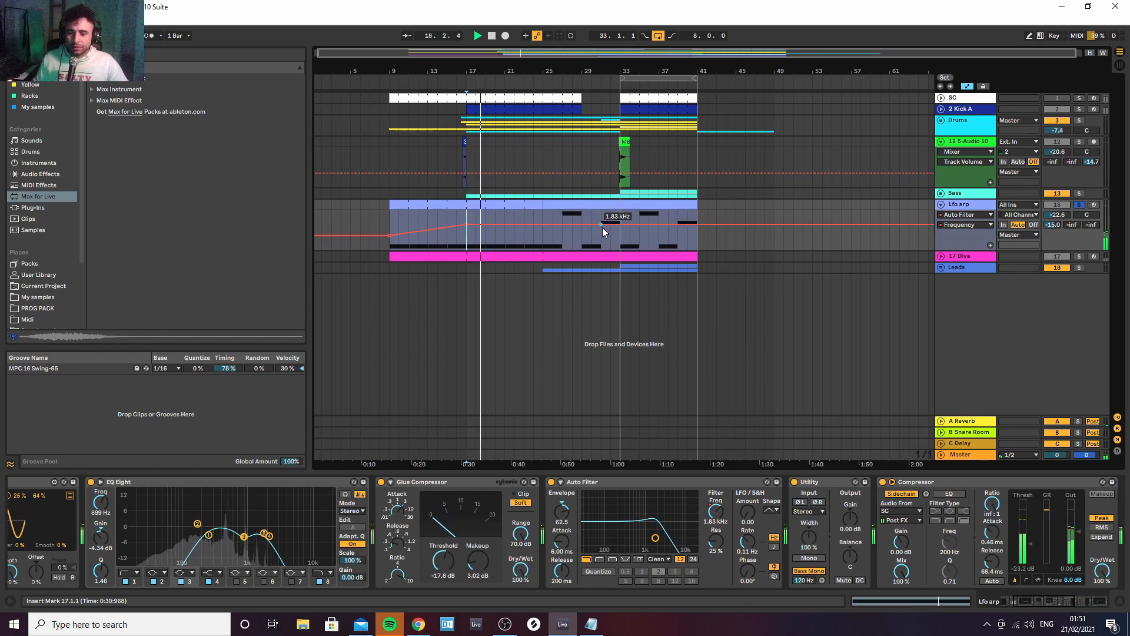
{"action": "left_click_drag", "start_coordinate": [621, 225], "coordinate": [621, 211]}
{"action": "left_click", "coordinate": [608, 224]}
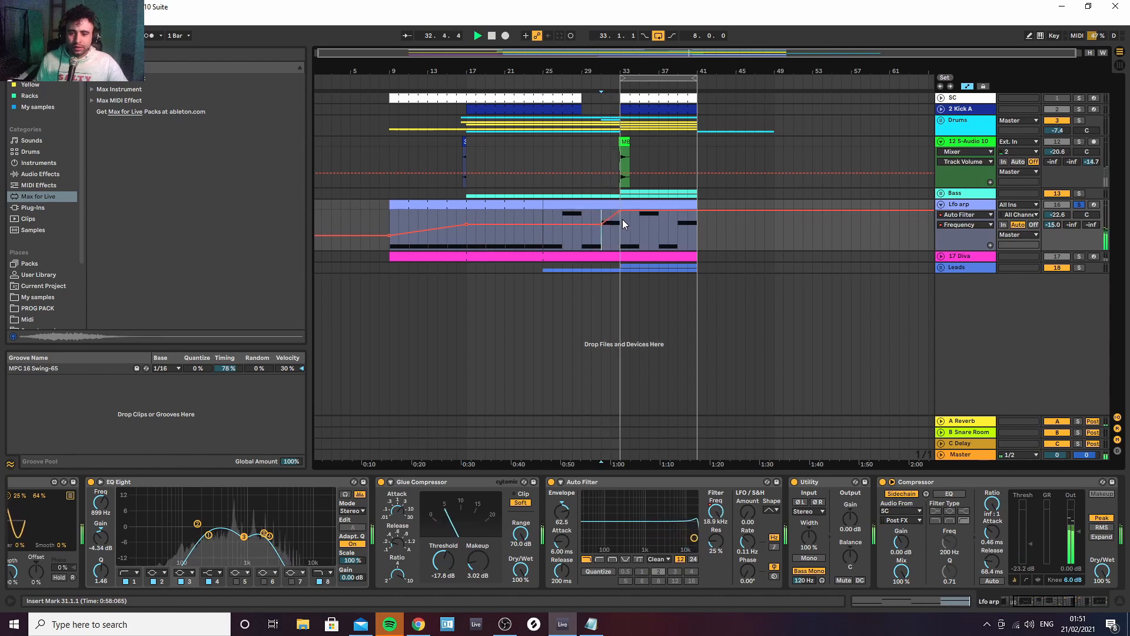
{"action": "key", "text": "space"}
{"action": "left_click_drag", "start_coordinate": [619, 211], "coordinate": [619, 223]}
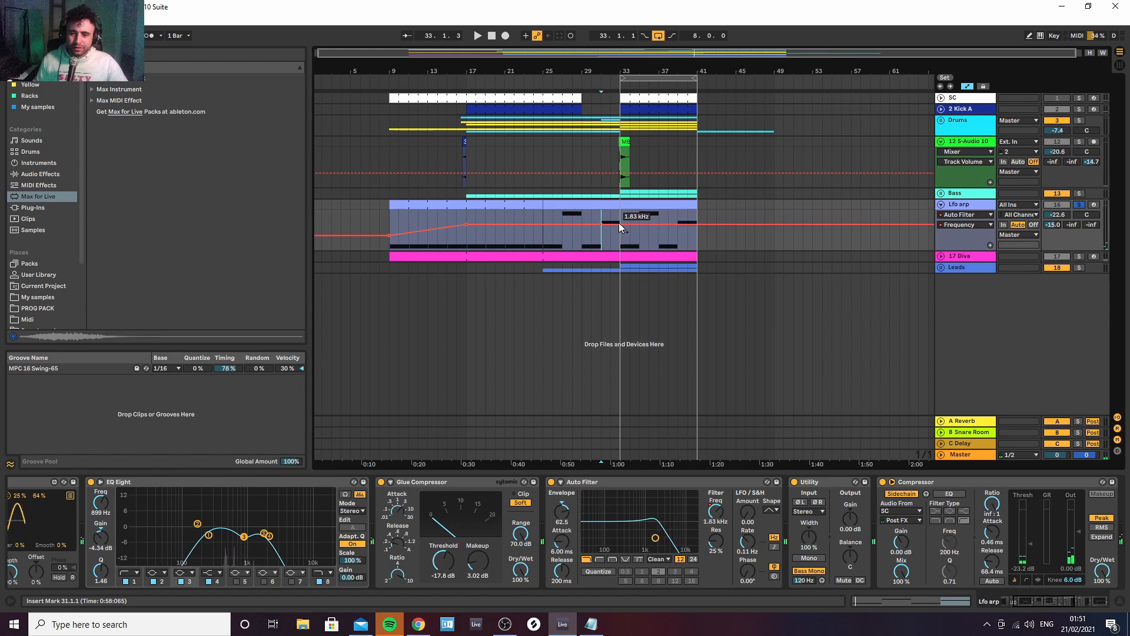
Select the Lfo arp track's sidechain Compressor, play the track from bar 9, and hide the automation lanes
{"action": "left_click", "coordinate": [955, 480]}
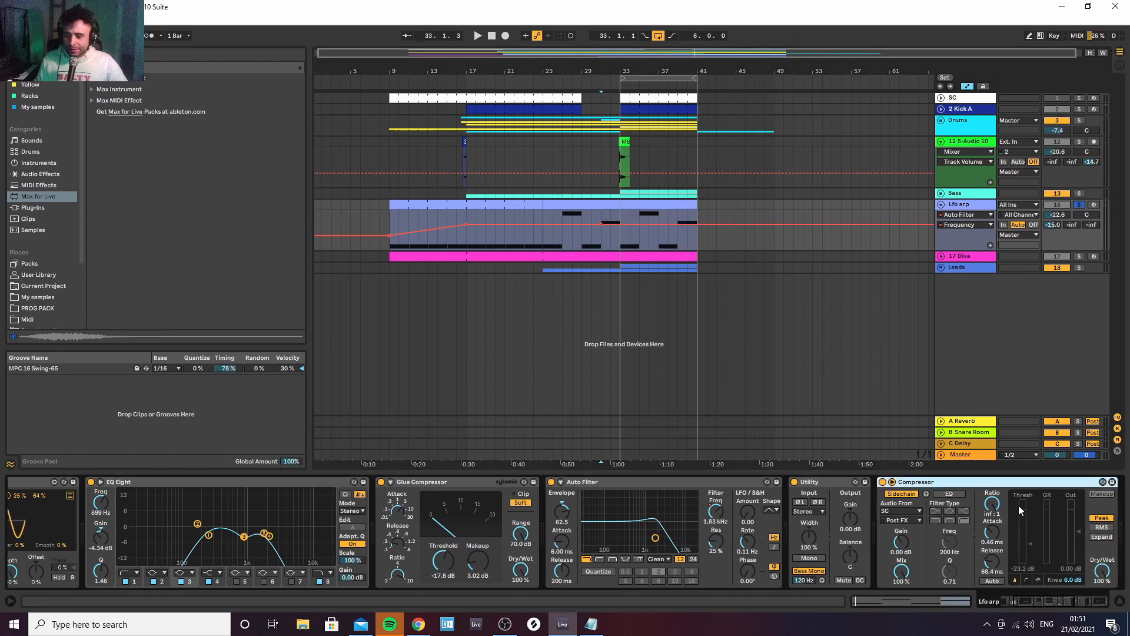
{"action": "key", "text": "space"}
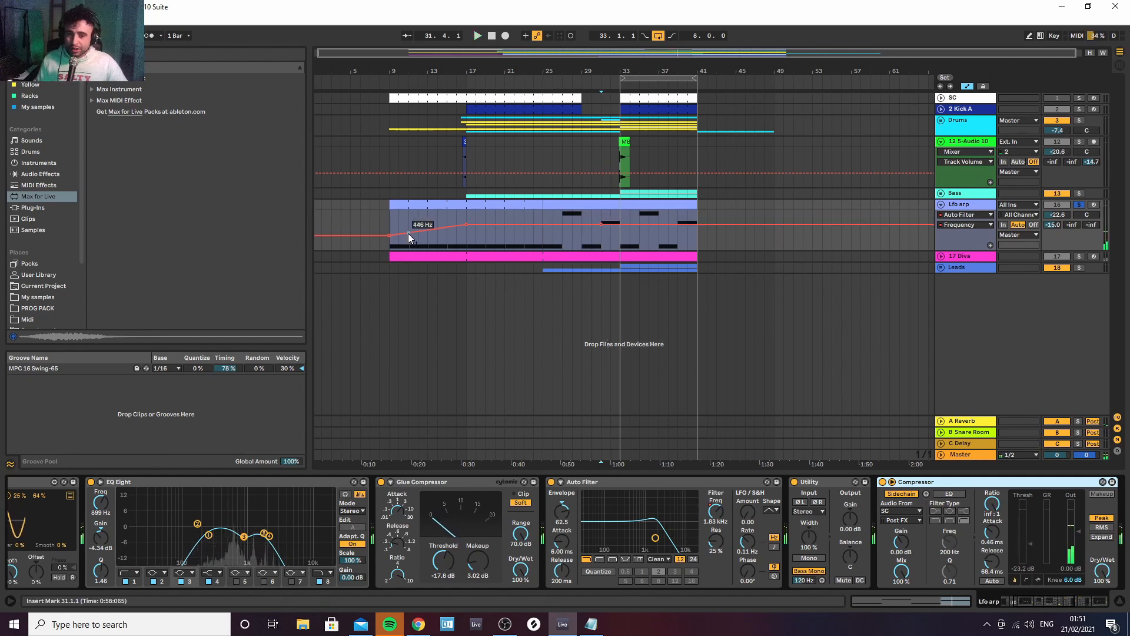
{"action": "left_click", "coordinate": [390, 218]}
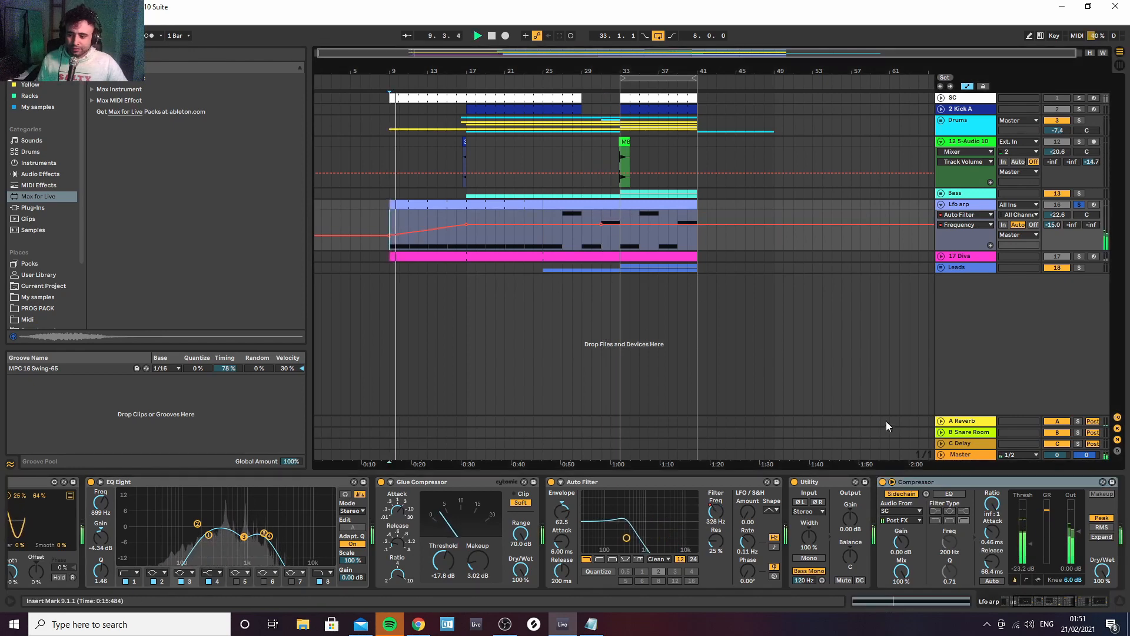
{"action": "key", "text": "a"}
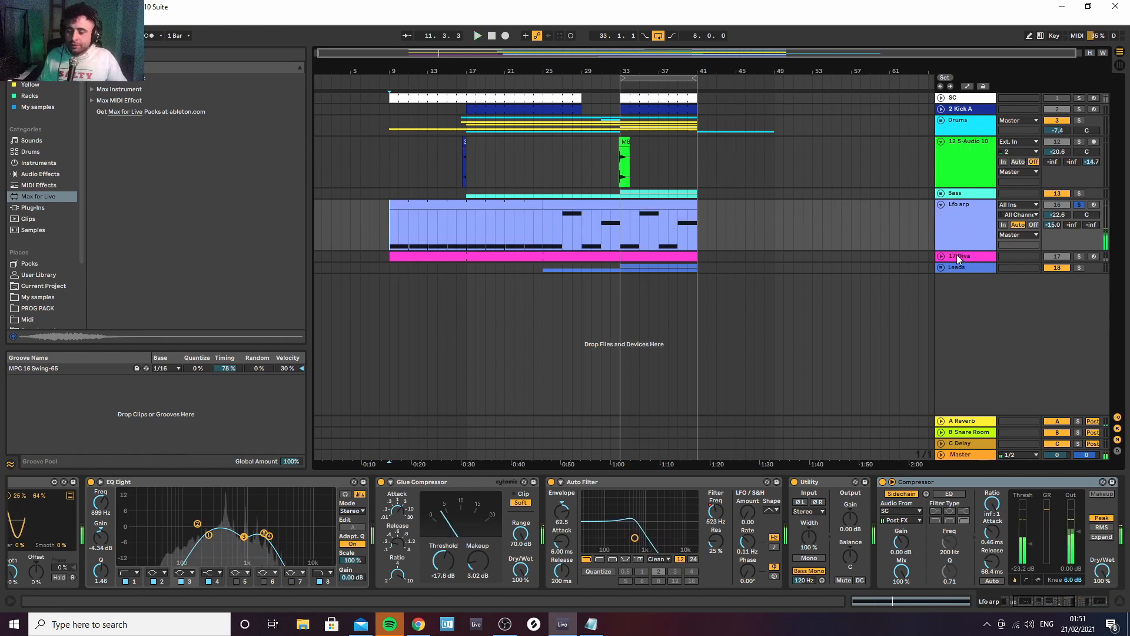
{"action": "key", "text": "space"}
Solo the 17 Diva track instead of Lfo arp, unfold it, and play it from bar 9
{"action": "left_click", "coordinate": [1080, 205]}
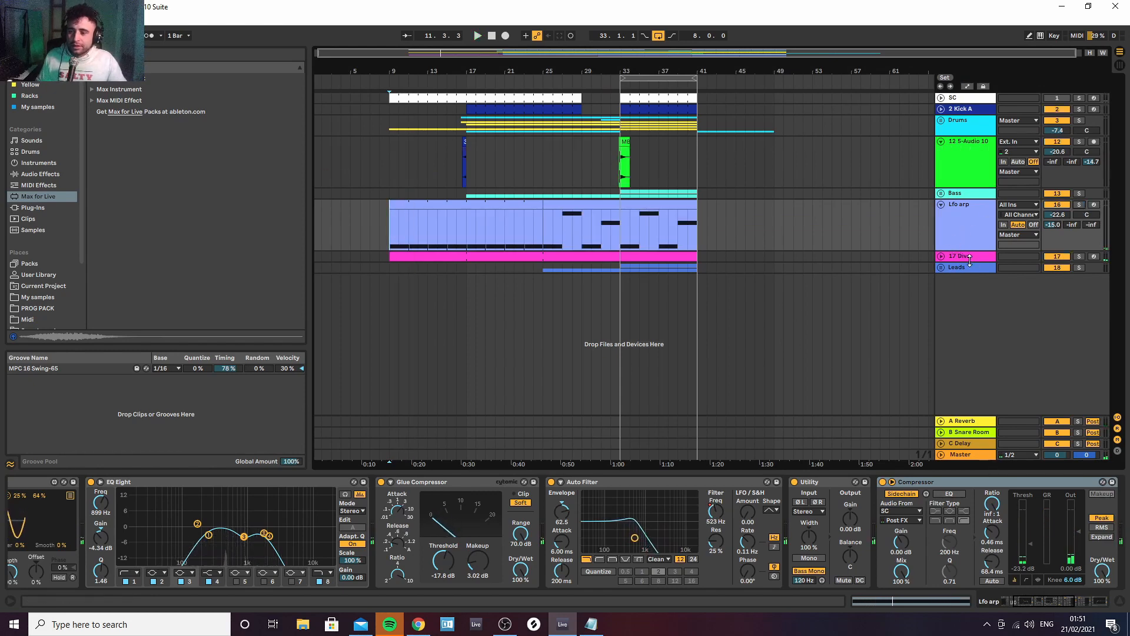
{"action": "left_click", "coordinate": [1079, 256]}
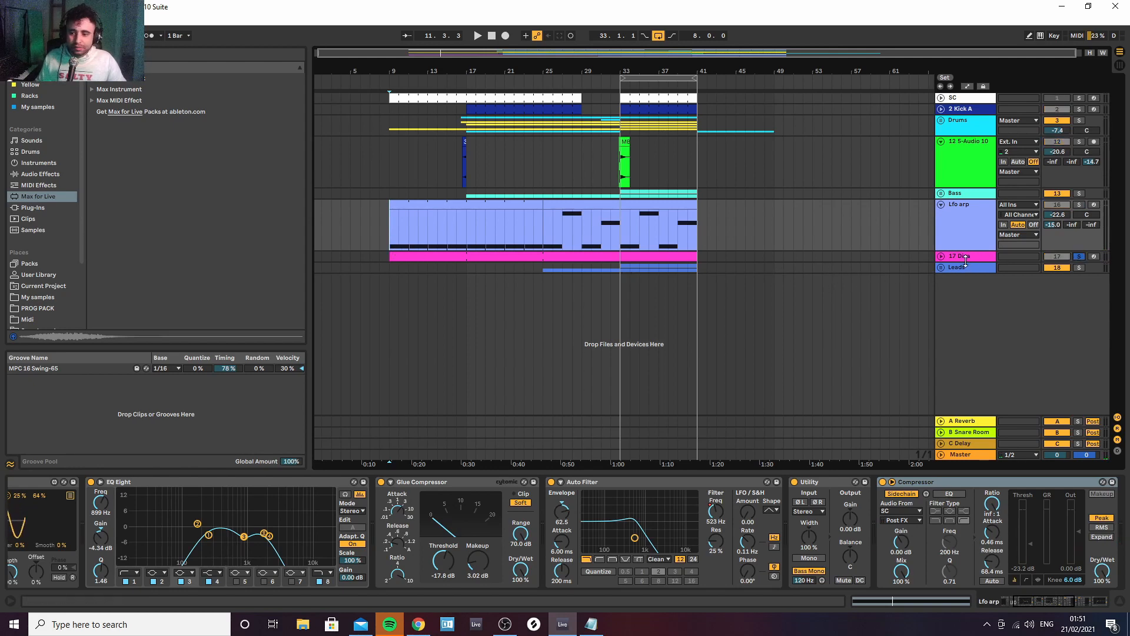
{"action": "left_click", "coordinate": [941, 257]}
{"action": "left_click", "coordinate": [391, 279]}
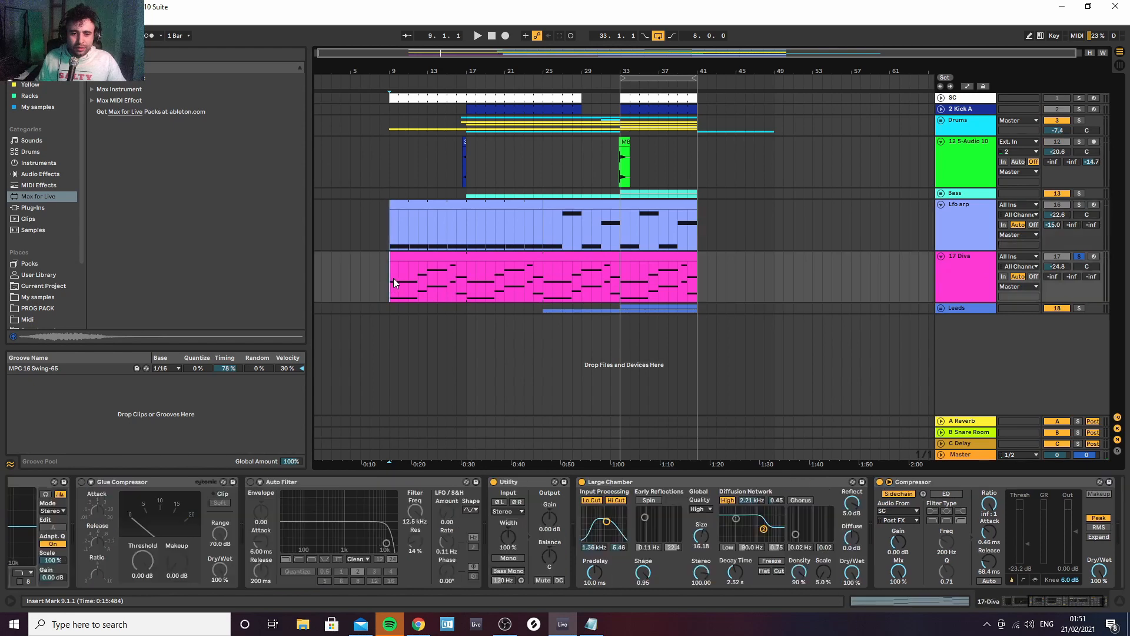
{"action": "key", "text": "space"}
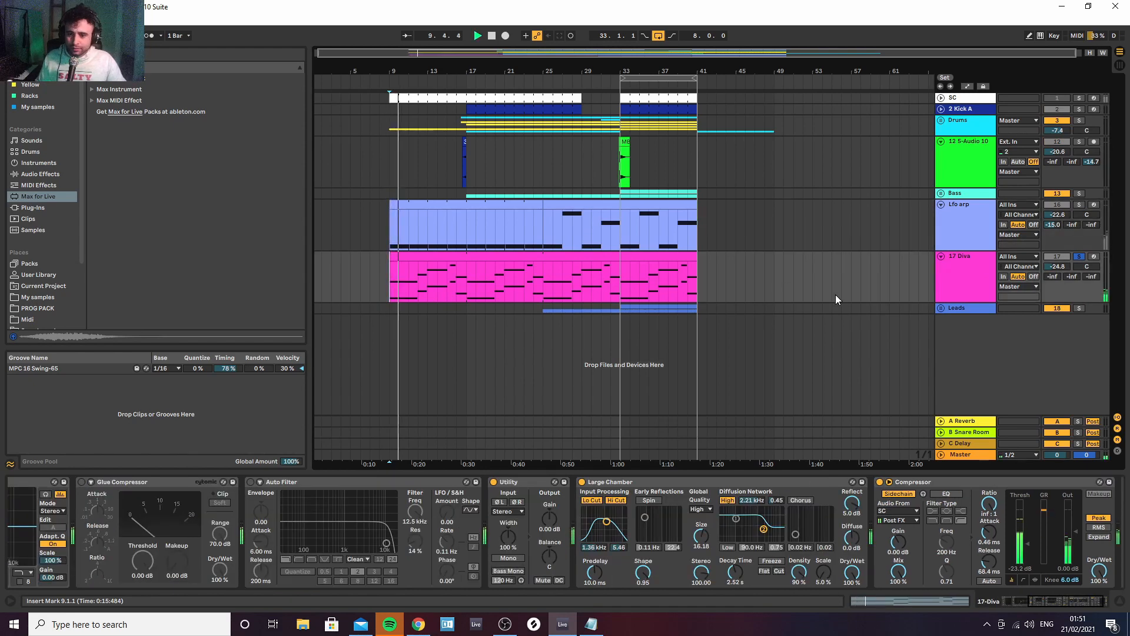
Select the 17 Diva track and open the plug-in window of its Diva synth
{"action": "left_click", "coordinate": [978, 282]}
{"action": "left_click", "coordinate": [337, 482]}
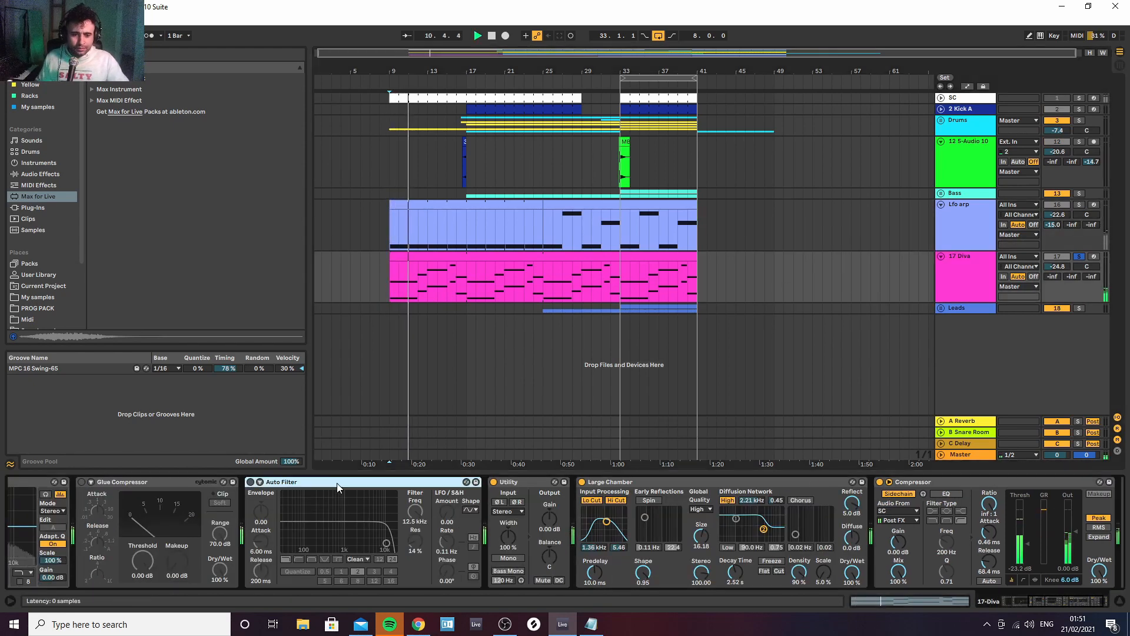
{"action": "key", "text": "Left"}
{"action": "key", "text": "Left"}
{"action": "key", "text": "Left"}
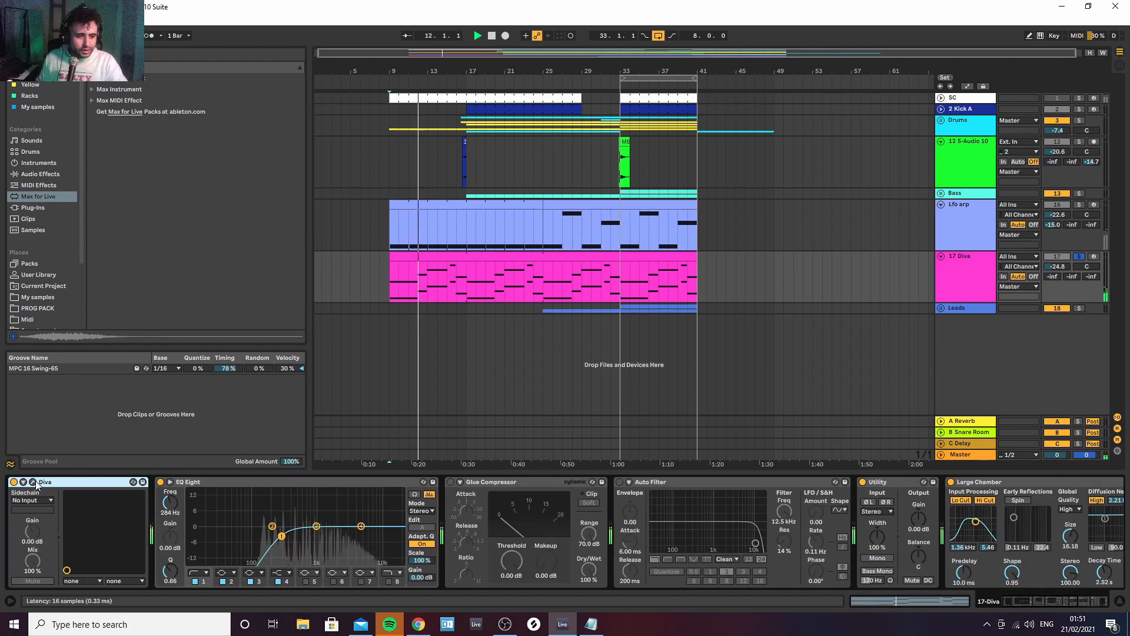
{"action": "left_click", "coordinate": [32, 482]}
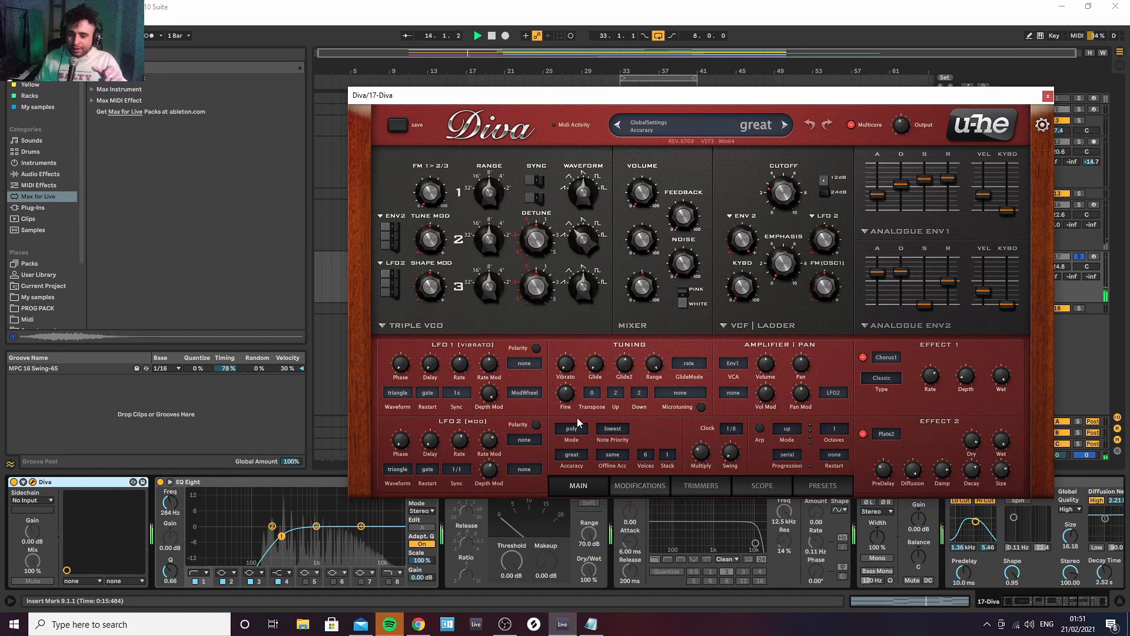
Save the Diva sound as a preset named "Low life - Huge pad" and close the plug-in window
{"action": "left_click", "coordinate": [398, 124]}
{"action": "left_click_drag", "start_coordinate": [669, 213], "coordinate": [610, 217]}
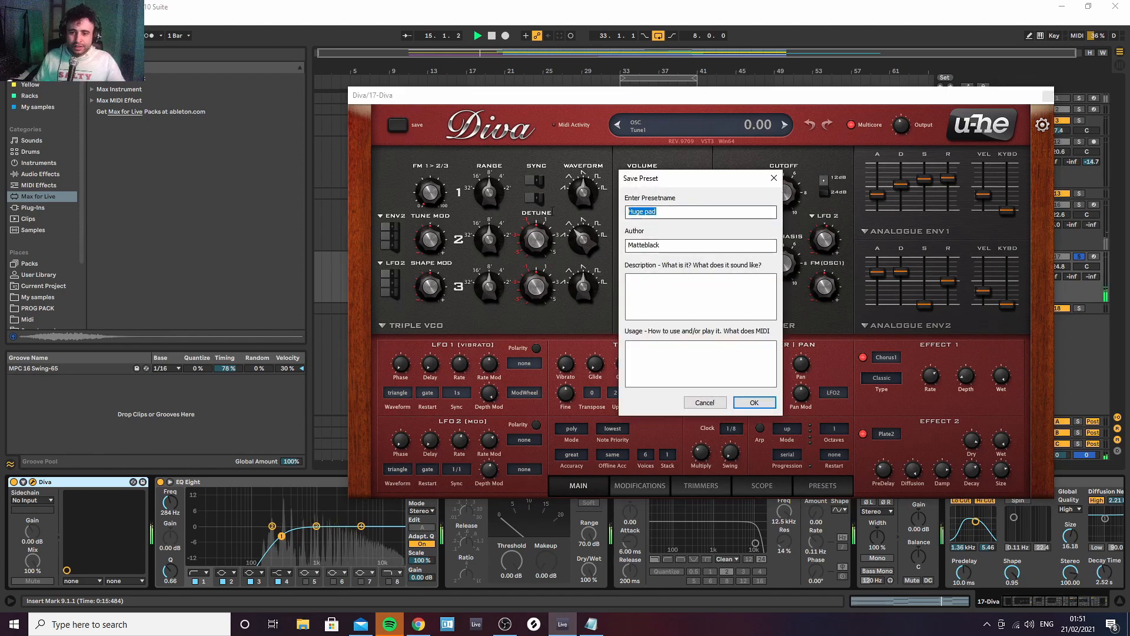
{"action": "left_click", "coordinate": [671, 211]}
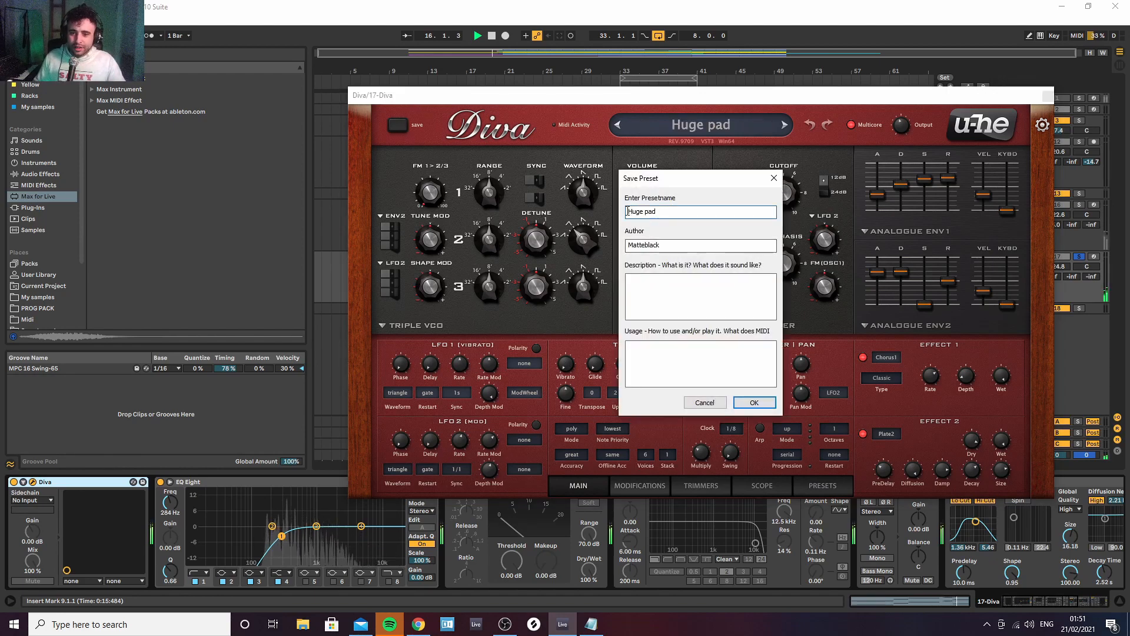
{"action": "left_click", "coordinate": [629, 213]}
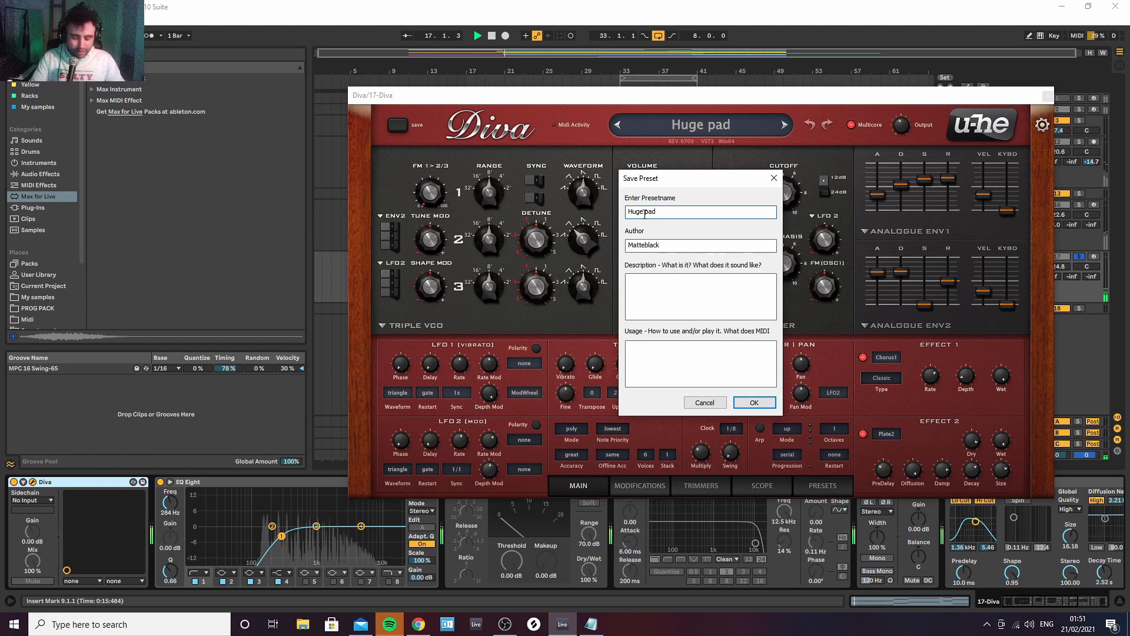
{"action": "type", "text": "Low life"}
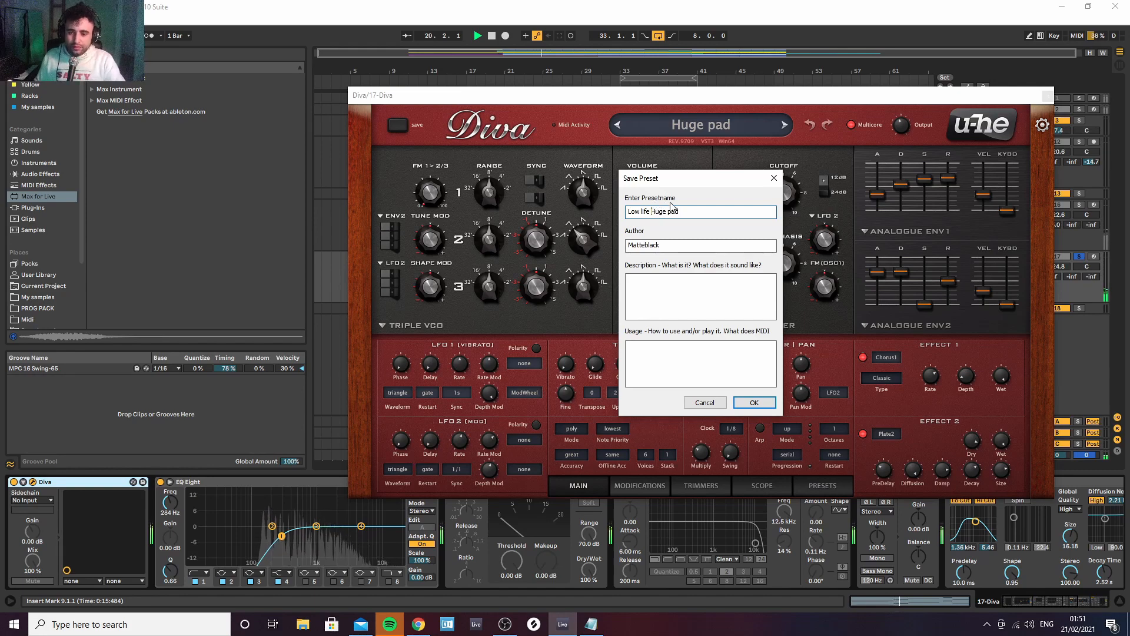
{"action": "type", "text": "-"}
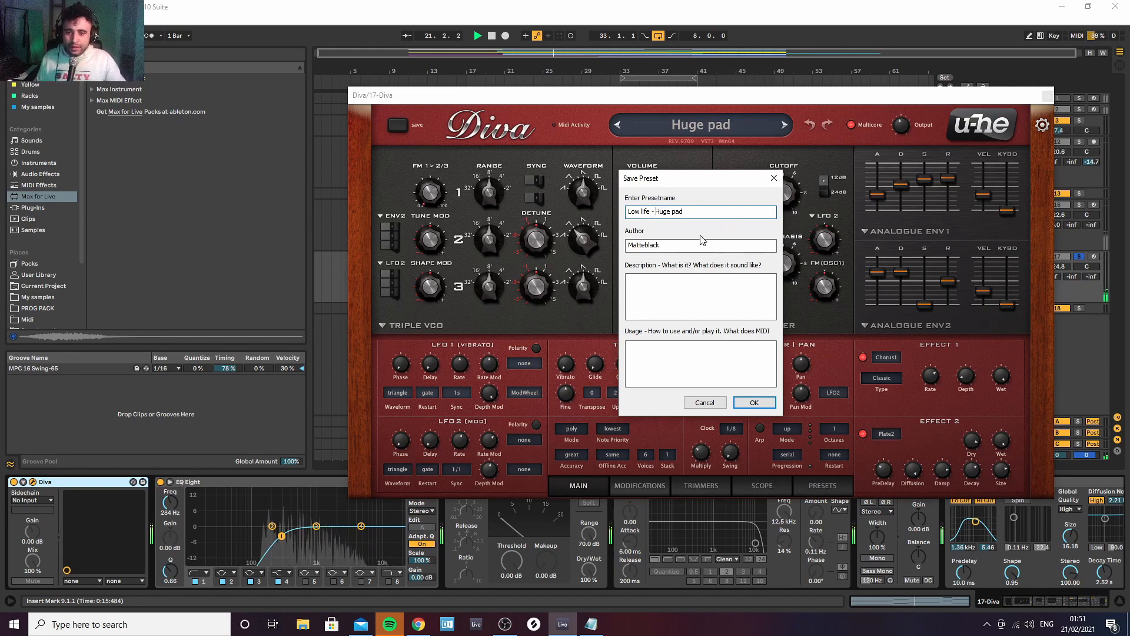
{"action": "left_click", "coordinate": [755, 405]}
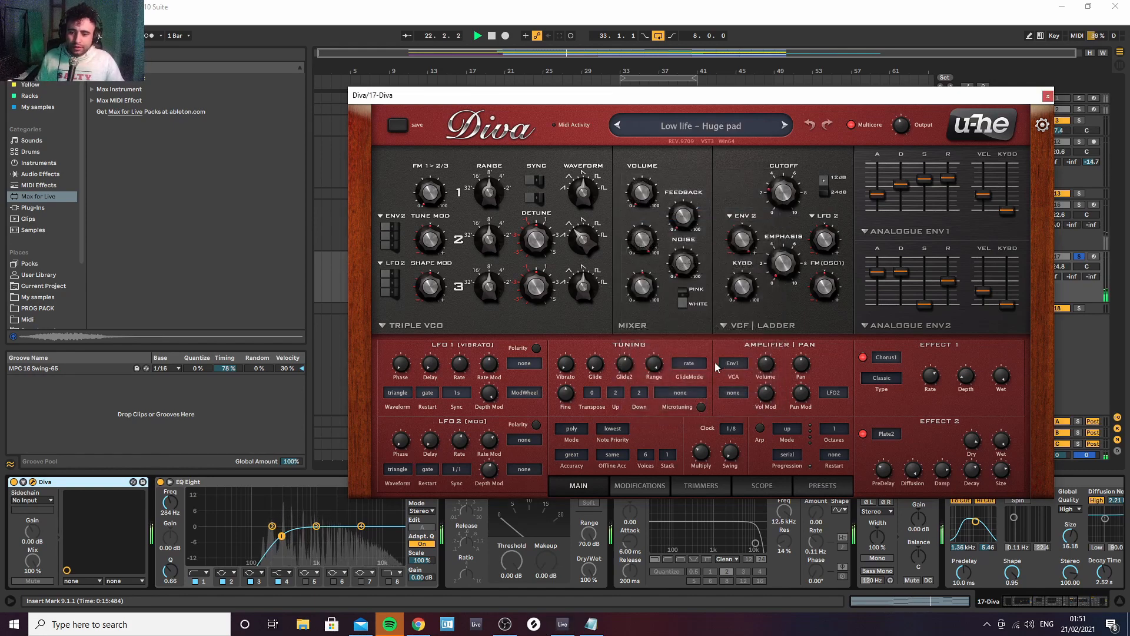
{"action": "left_click", "coordinate": [1047, 97]}
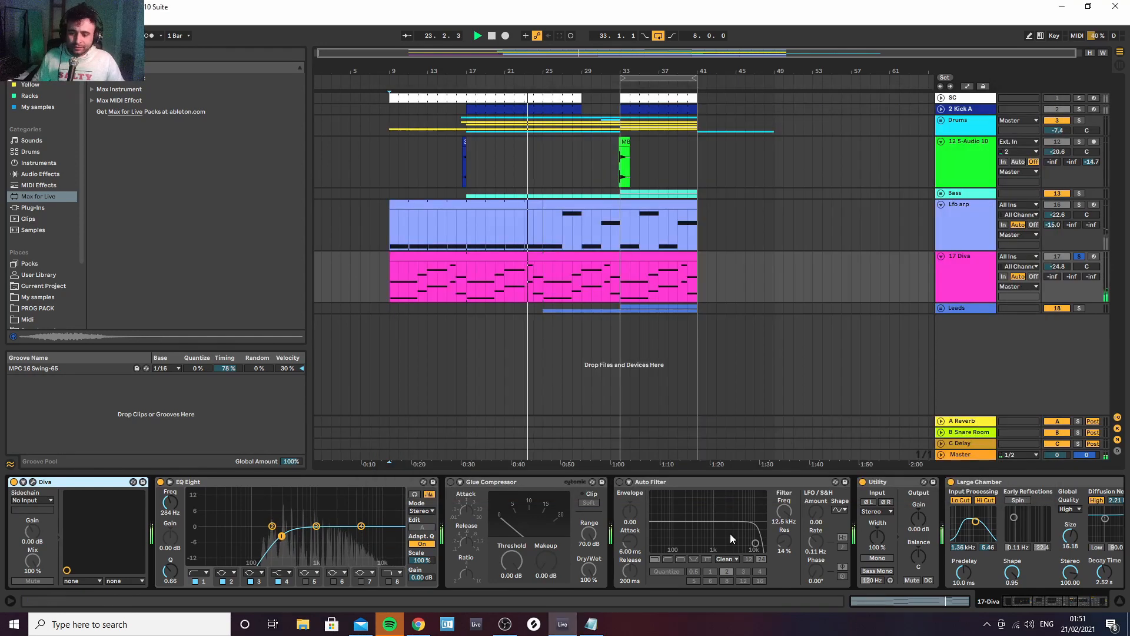
Review the 17 Diva track's effects through to the Compressor, stop playback, unsolo the track, and play the arrangement from bar 9
{"action": "left_click", "coordinate": [524, 485]}
{"action": "left_click", "coordinate": [736, 486]}
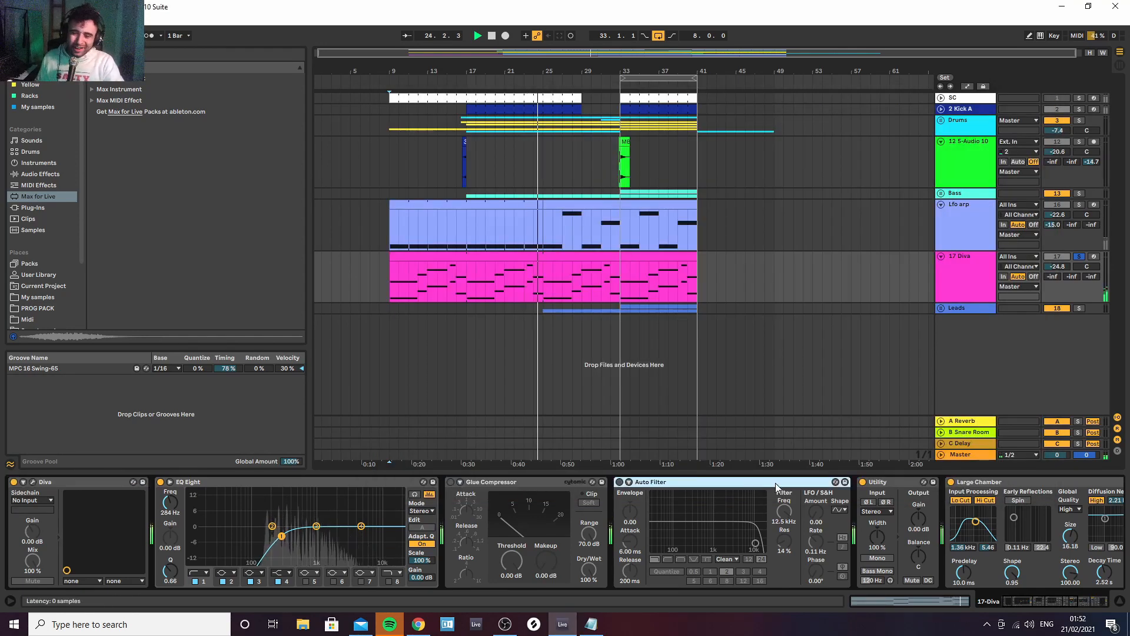
{"action": "scroll", "coordinate": [765, 518], "scroll_direction": "right", "scroll_amount": 5}
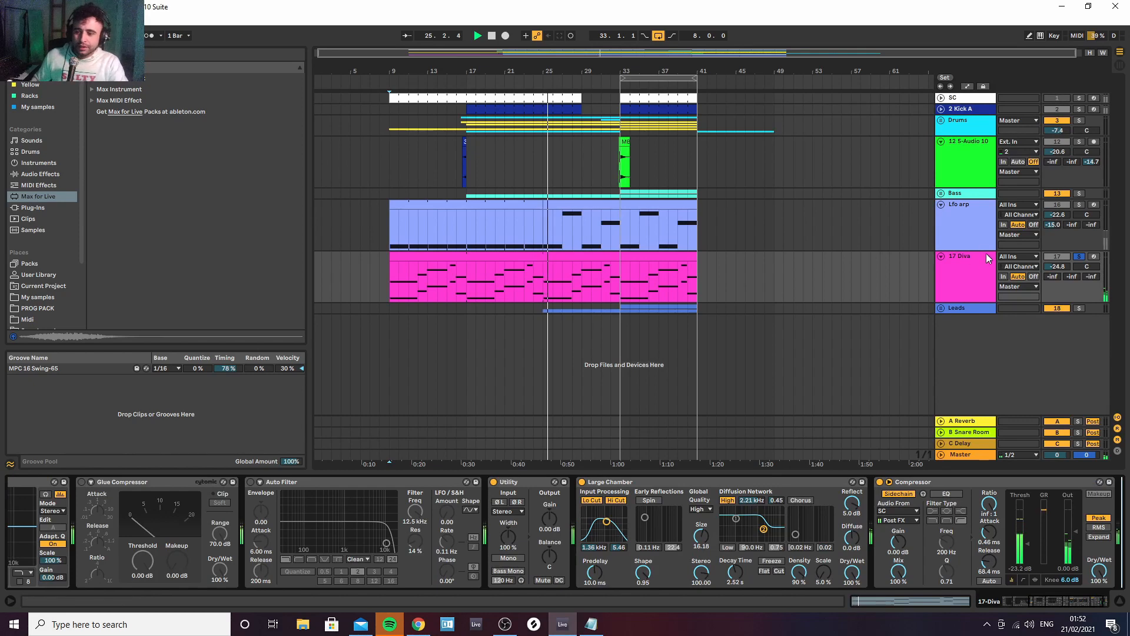
{"action": "left_click", "coordinate": [976, 277]}
{"action": "key", "text": "space"}
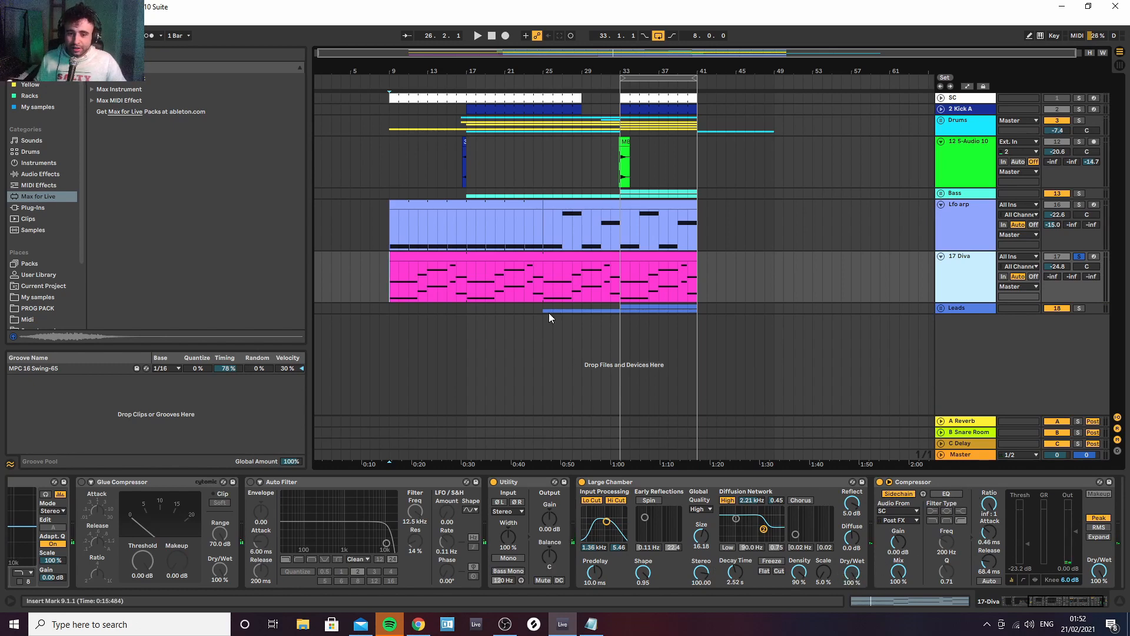
{"action": "left_click", "coordinate": [390, 277]}
{"action": "key", "text": "space"}
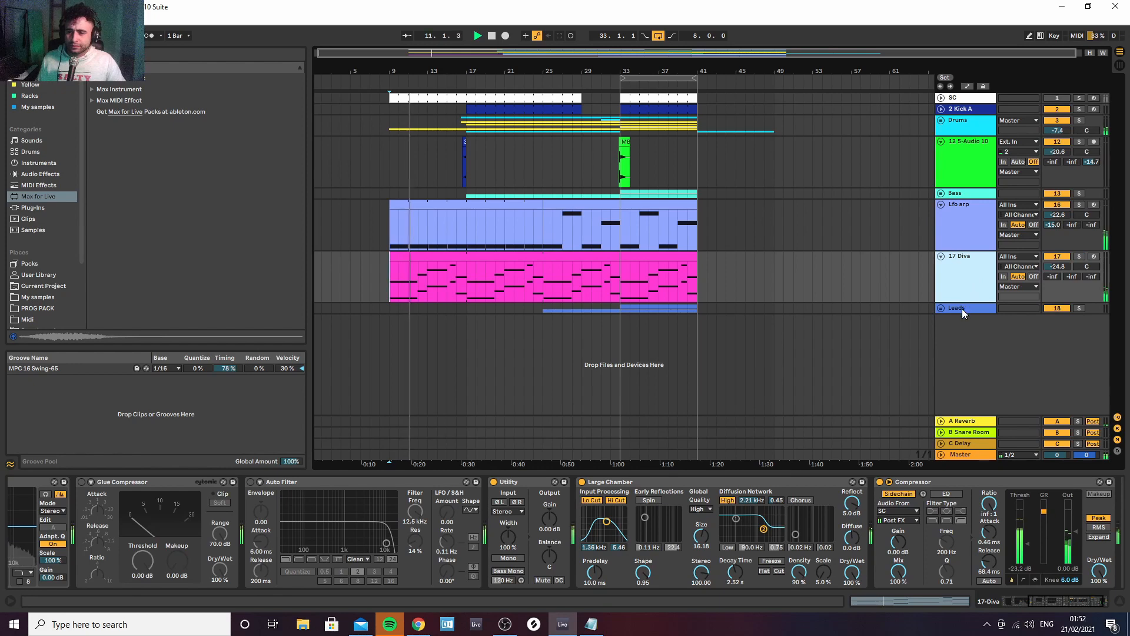
Stop playback, unfold the Leads group, and select the Diva synth on the Echo lead track
{"action": "left_click", "coordinate": [941, 307]}
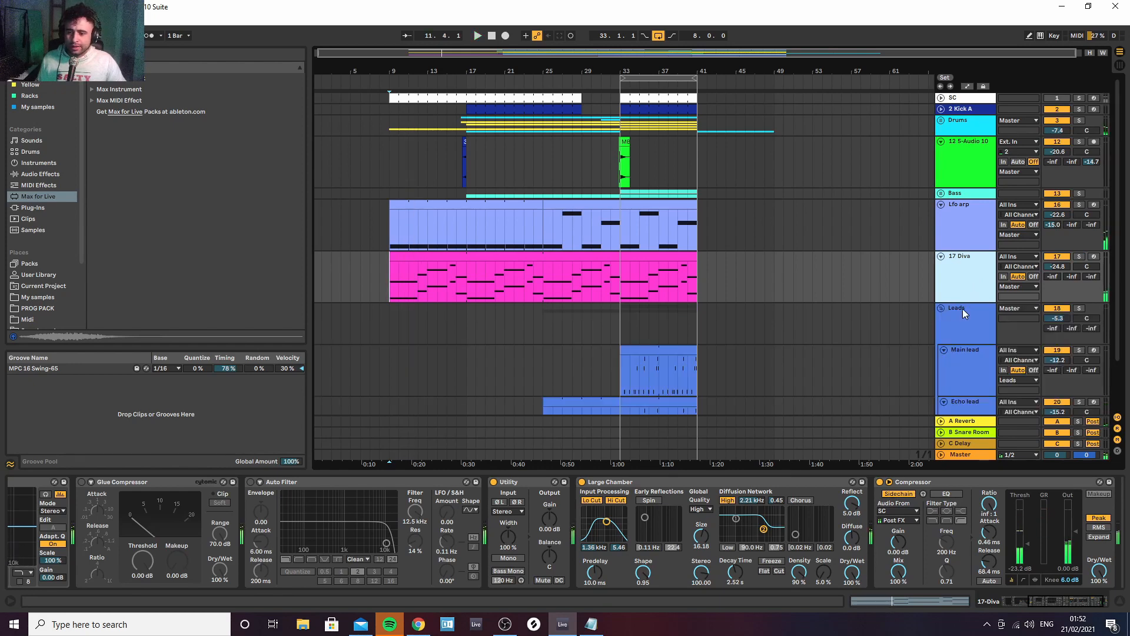
{"action": "scroll", "coordinate": [541, 382], "scroll_direction": "down", "scroll_amount": 2}
{"action": "left_click", "coordinate": [545, 319]}
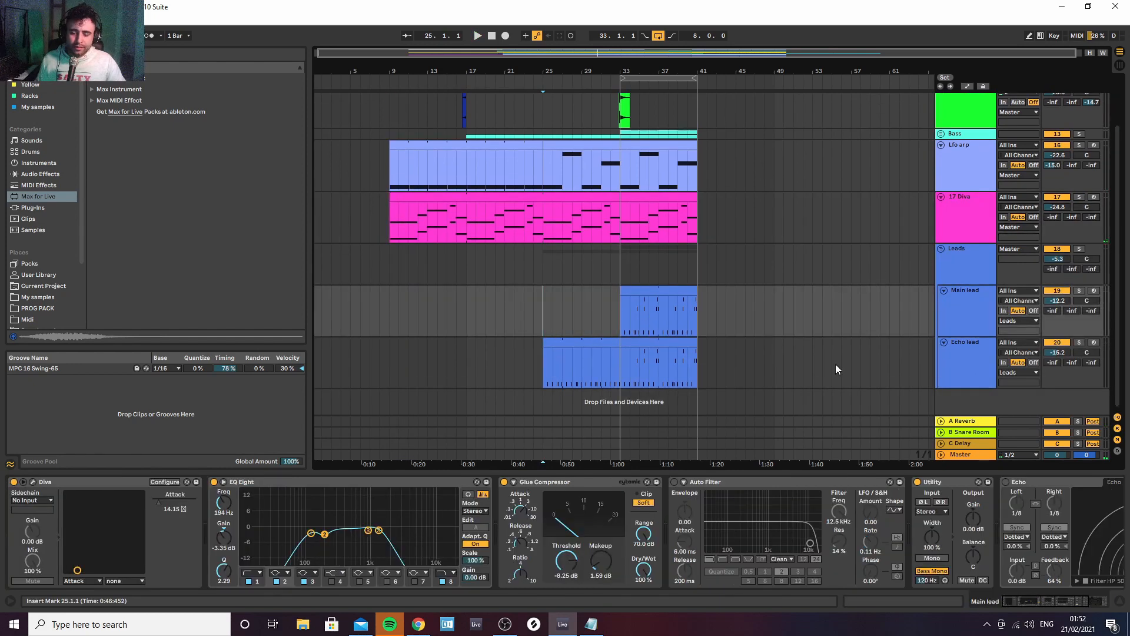
{"action": "left_click", "coordinate": [973, 373]}
{"action": "left_click", "coordinate": [379, 482]}
{"action": "key", "text": "Left"}
{"action": "key", "text": "Left"}
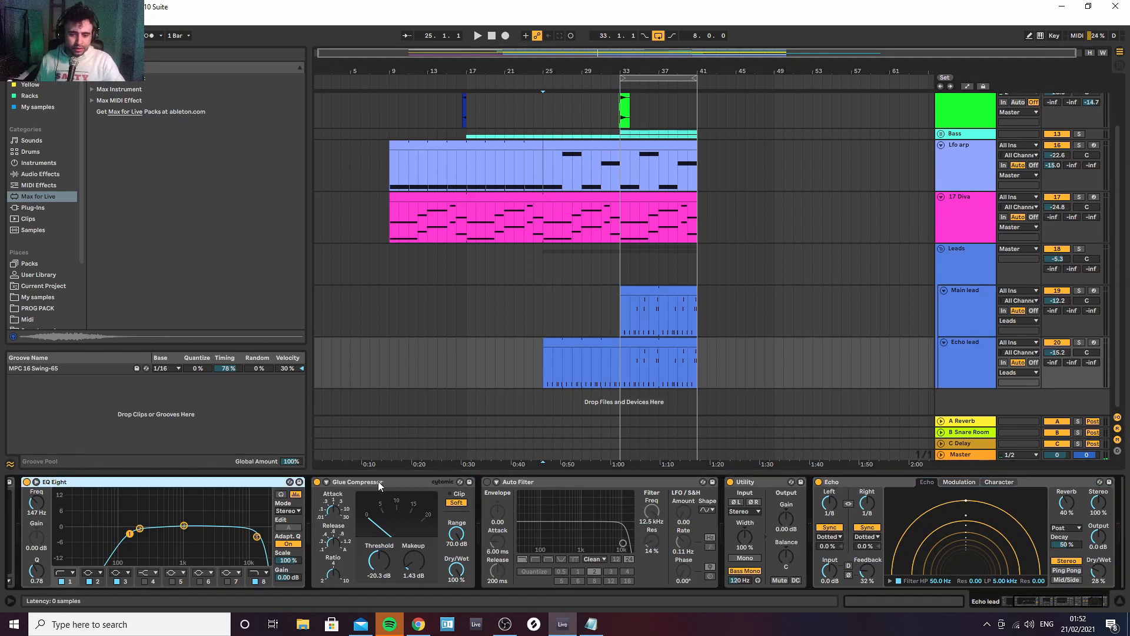
Play the Echo lead track soloed from bar 25, inspect its Diva synth settings, and close the plug-in window
{"action": "left_click", "coordinate": [544, 375]}
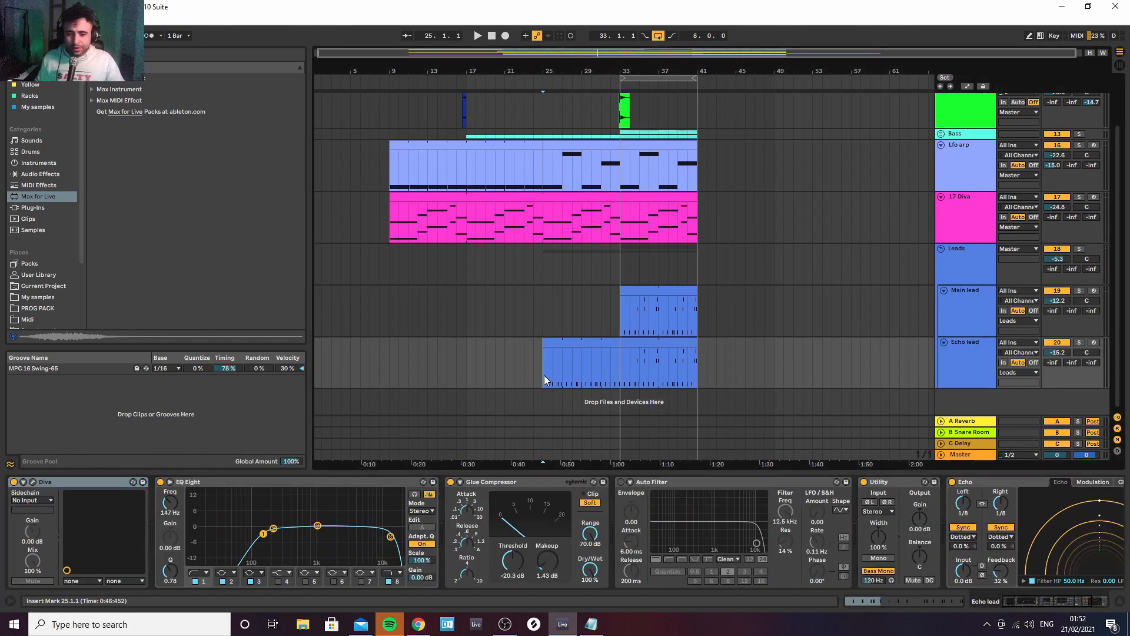
{"action": "key", "text": "space"}
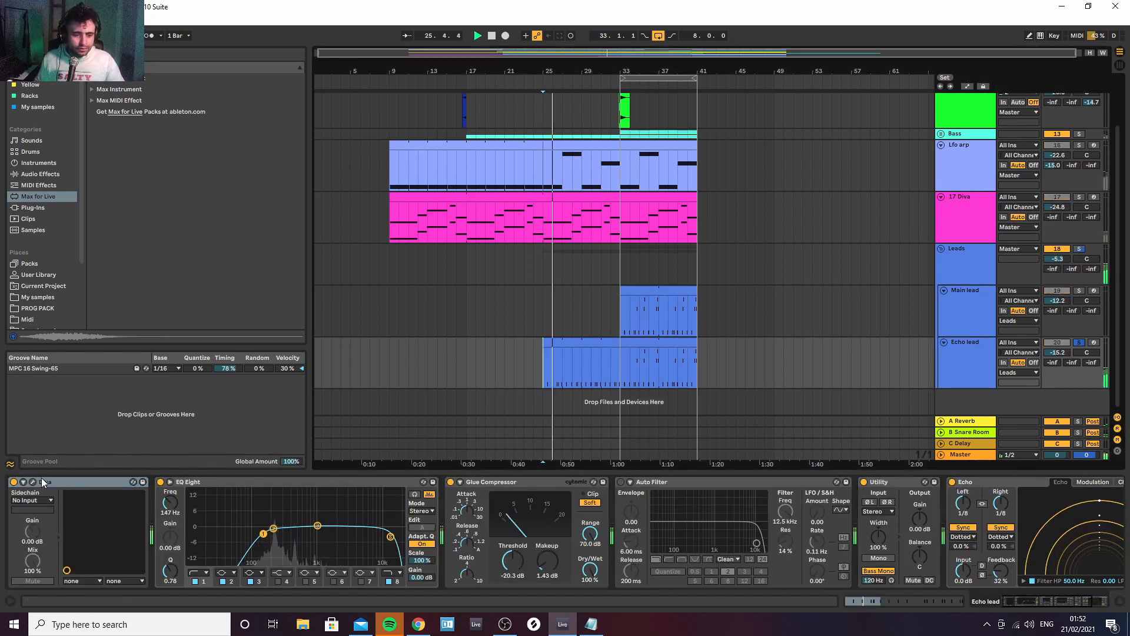
{"action": "left_click", "coordinate": [34, 482]}
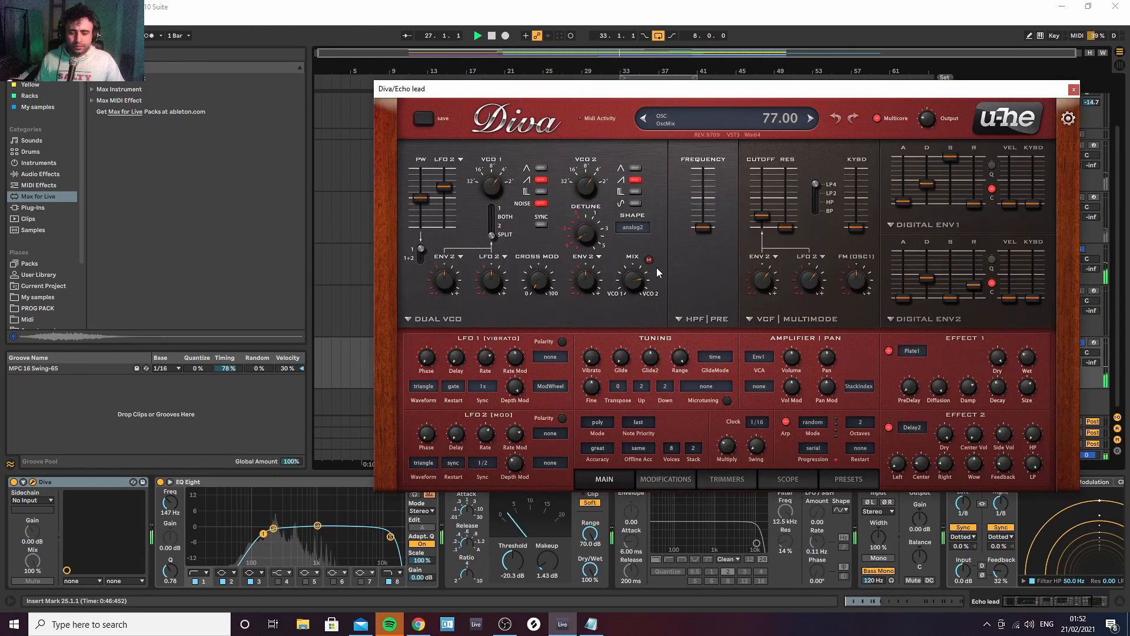
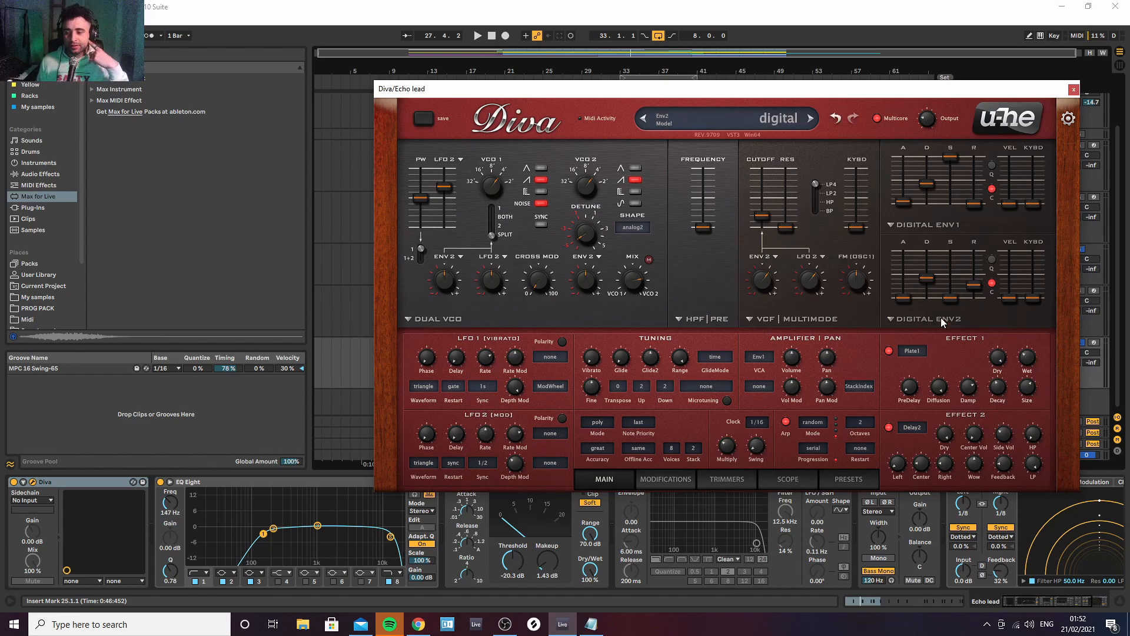
{"action": "left_click", "coordinate": [1072, 91]}
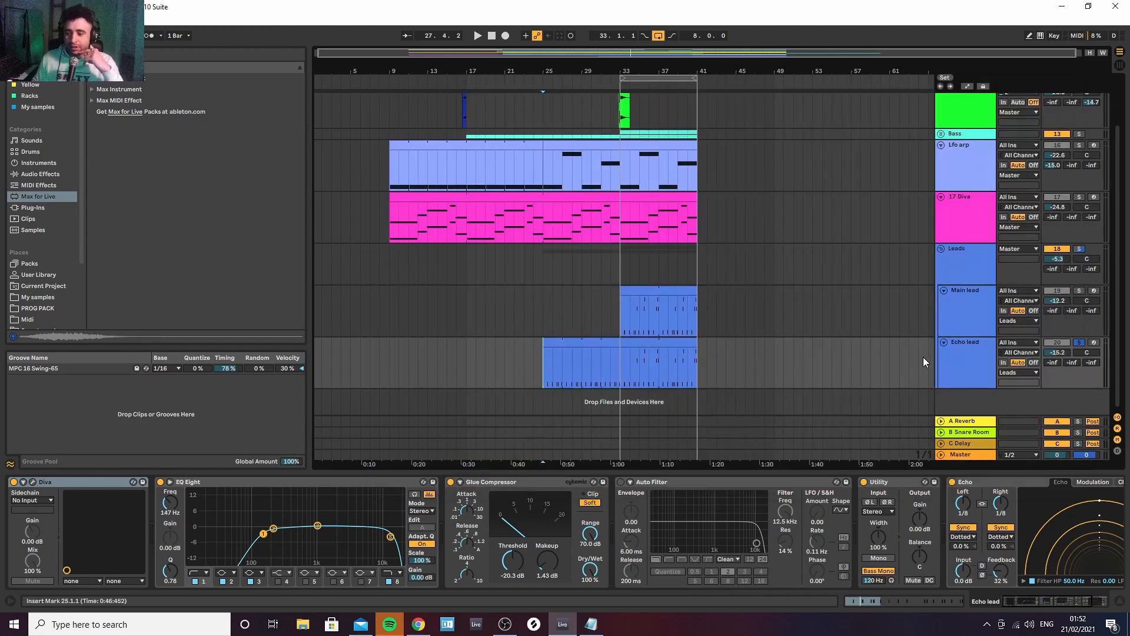
Compare the device chains of the Echo lead and Main lead tracks
{"action": "left_click", "coordinate": [983, 355]}
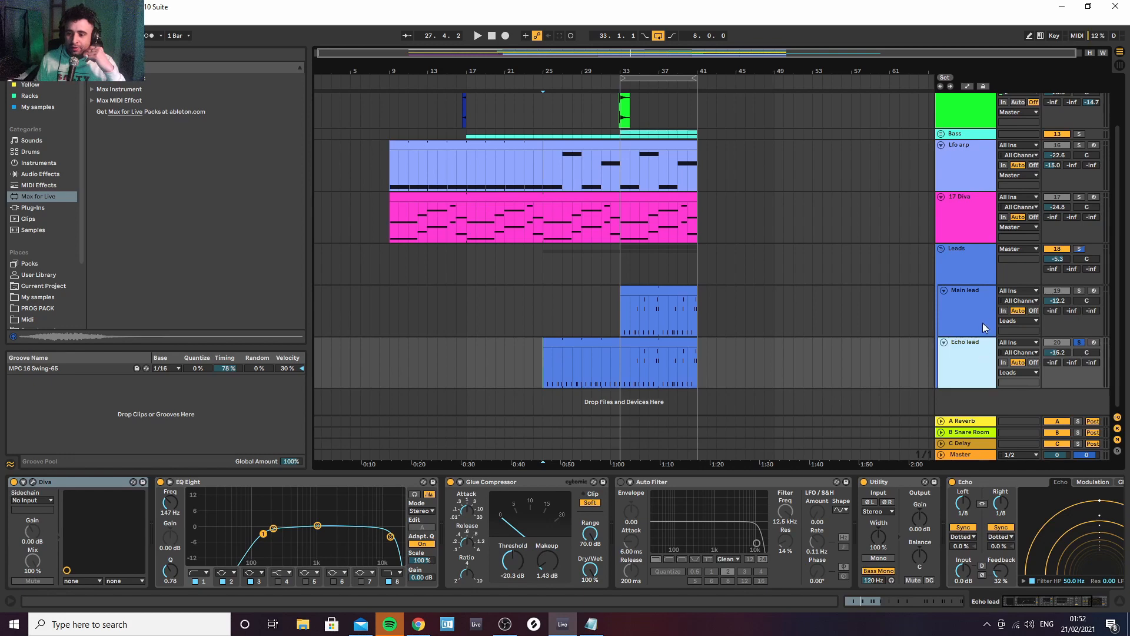
{"action": "left_click", "coordinate": [981, 304]}
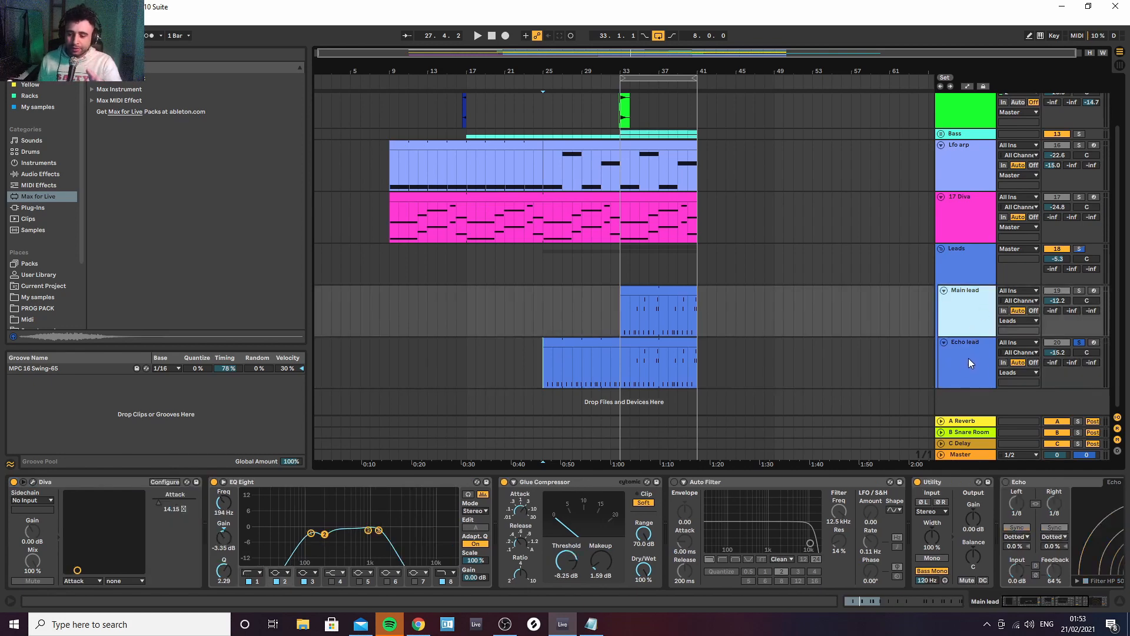
{"action": "left_click", "coordinate": [969, 360]}
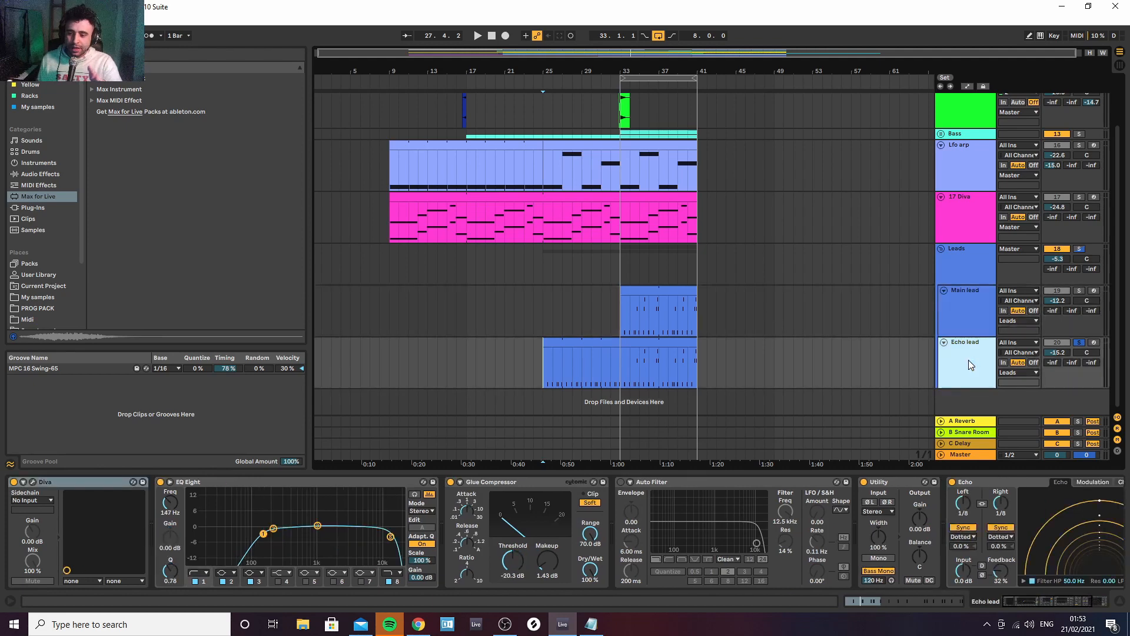
Try removing the Echo effect from the Echo lead track, and undo the deletion
{"action": "left_click", "coordinate": [991, 481]}
{"action": "key", "text": "Delete"}
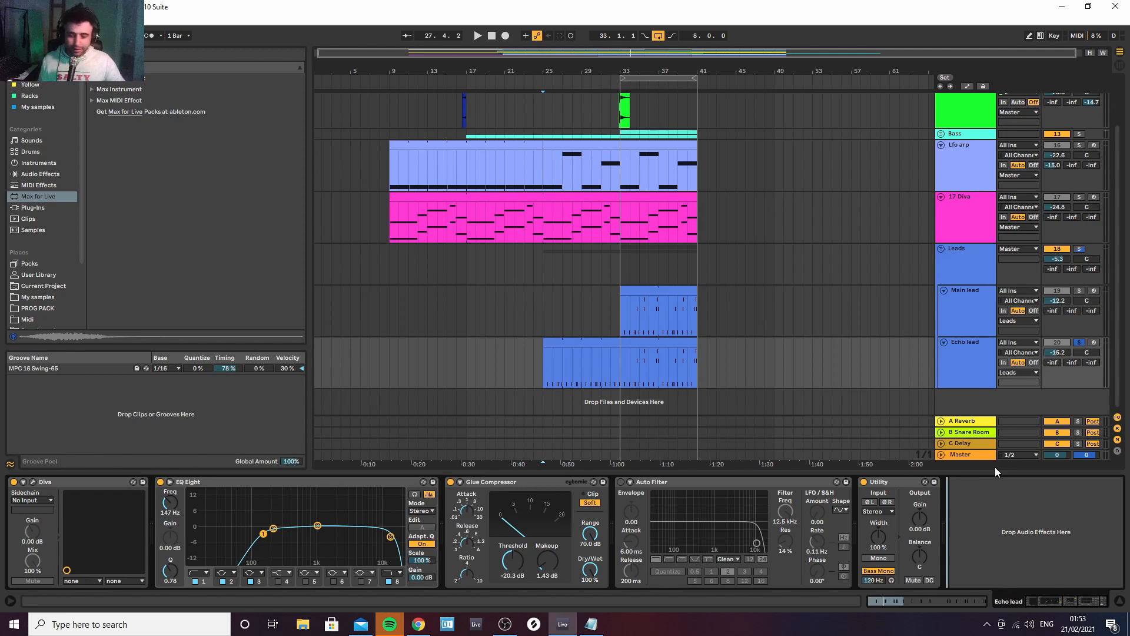
{"action": "key", "text": "ctrl+z"}
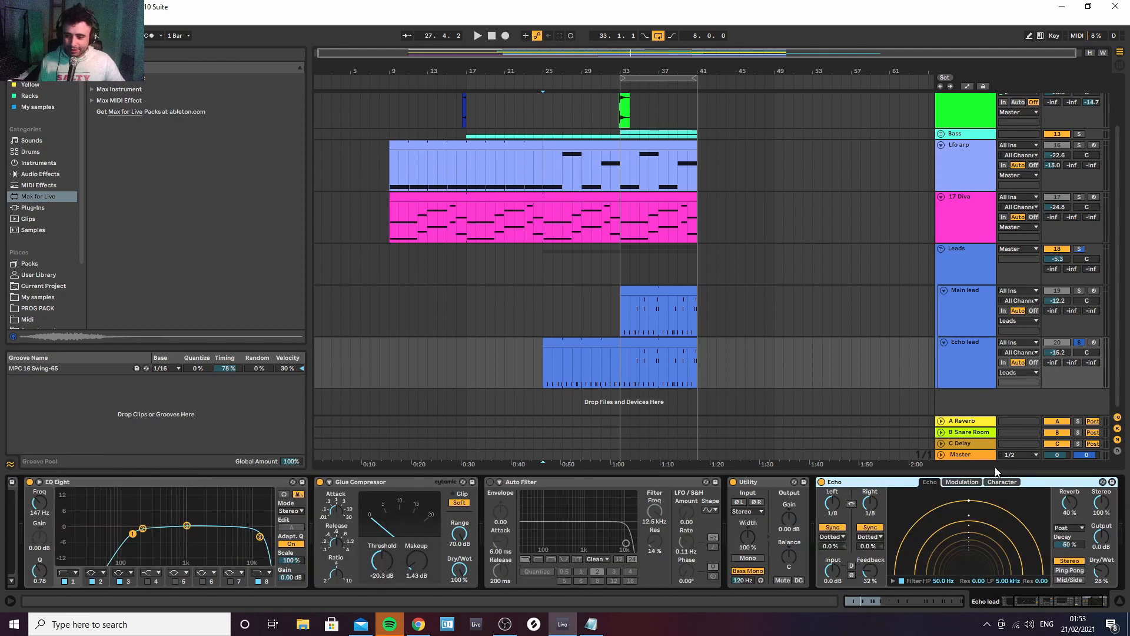
Place the insert marker at bar 25 on the Echo lead track and review that track alongside Main lead
{"action": "left_click", "coordinate": [969, 377]}
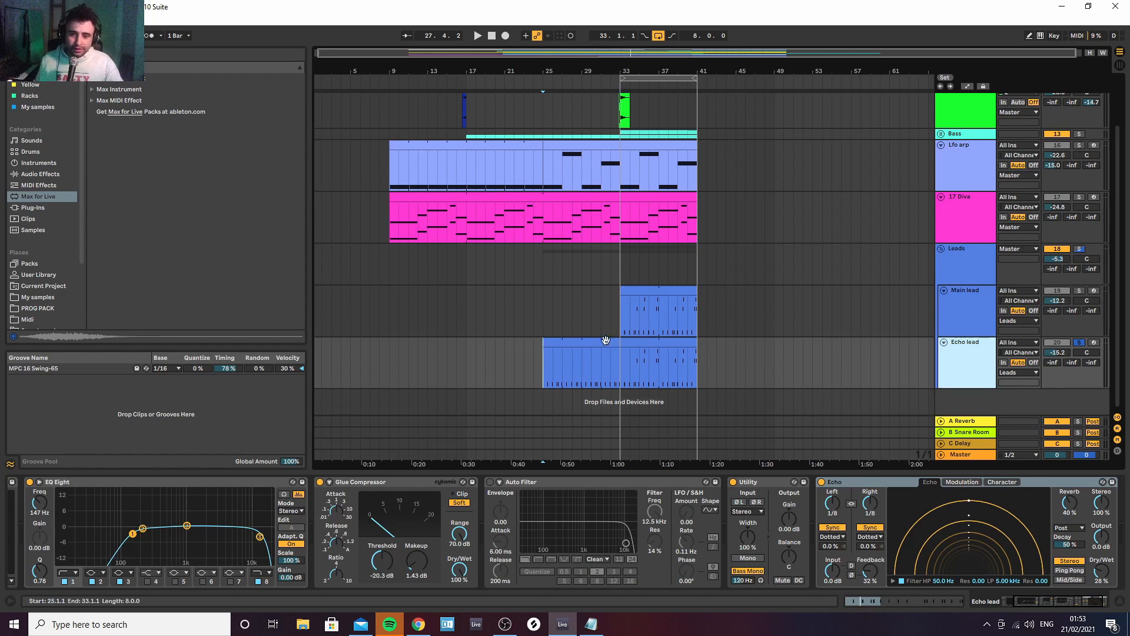
{"action": "left_click", "coordinate": [544, 368]}
{"action": "scroll", "coordinate": [918, 150], "scroll_direction": "up", "scroll_amount": 2}
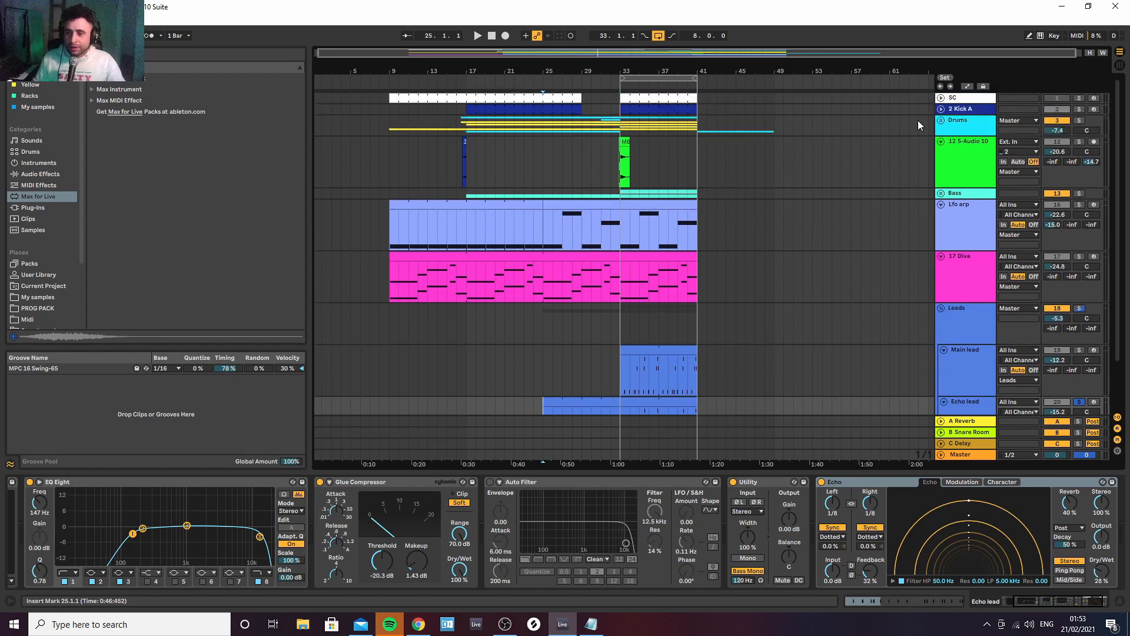
{"action": "scroll", "coordinate": [588, 347], "scroll_direction": "down", "scroll_amount": 2}
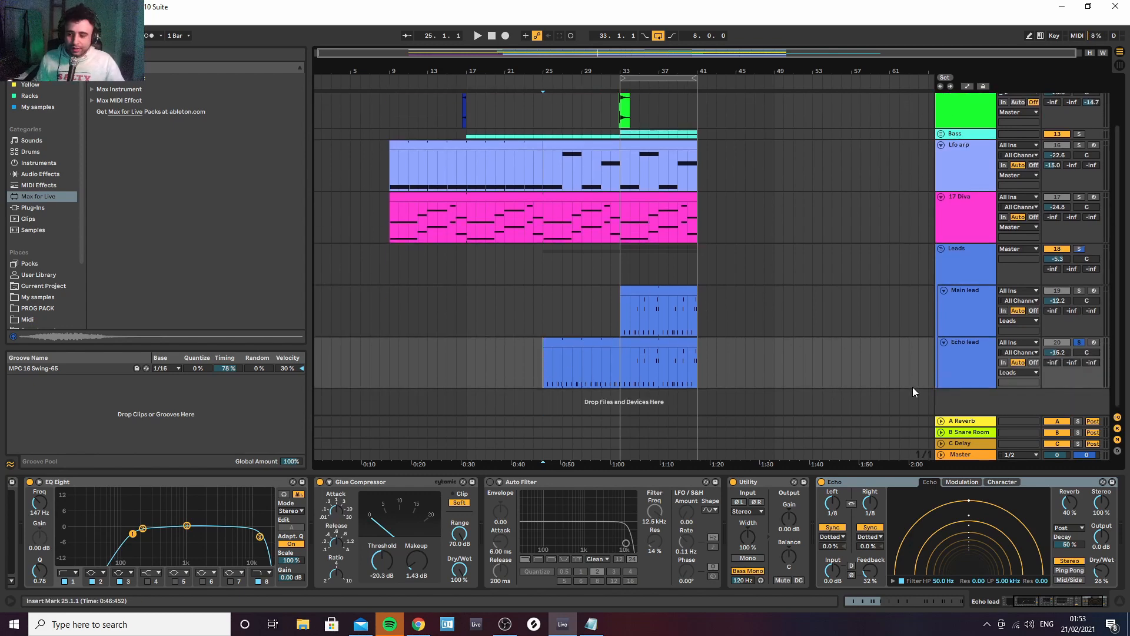
{"action": "left_click", "coordinate": [953, 365]}
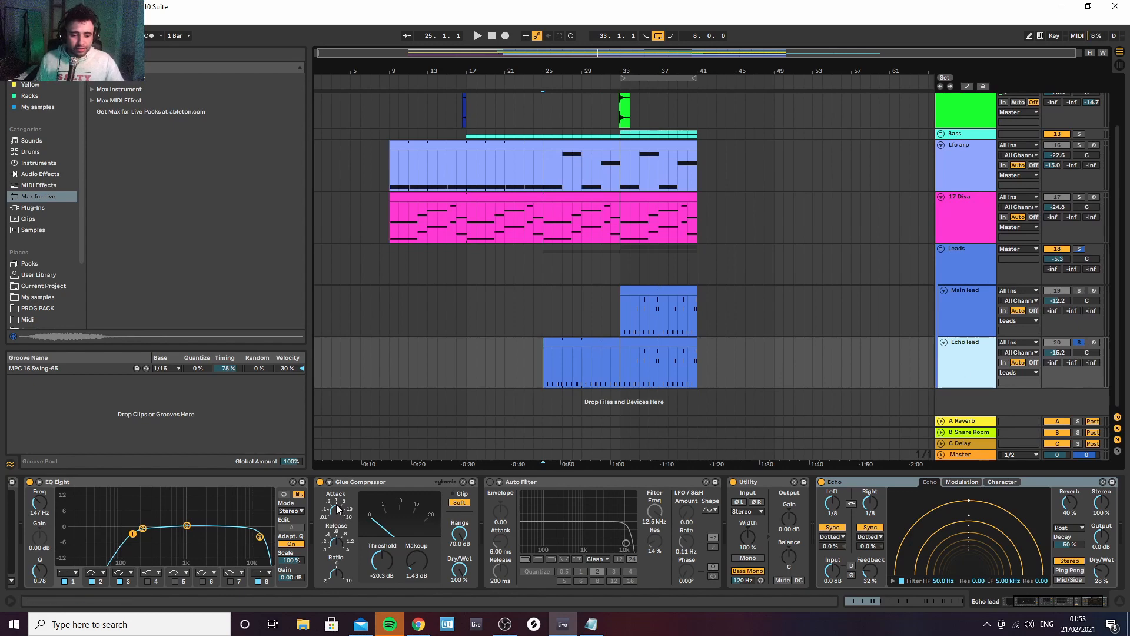
{"action": "left_click", "coordinate": [956, 327]}
{"action": "left_click", "coordinate": [967, 377]}
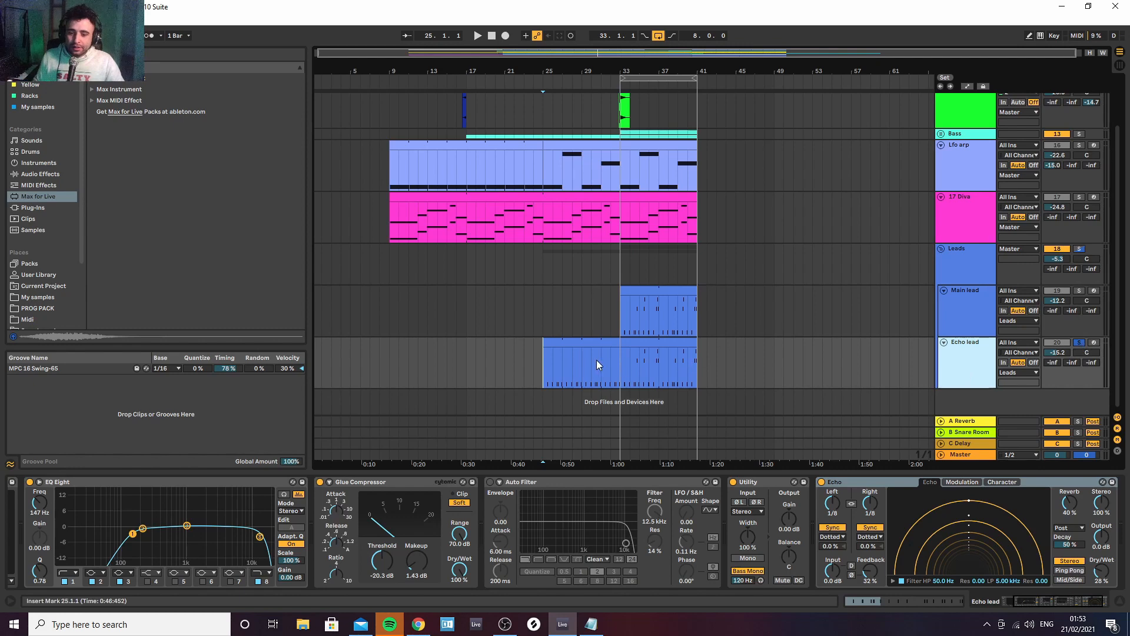
Play the Leads group soloed from bar 25 and set the Echo lead's Glue Compressor threshold to -24.4 dB
{"action": "key", "text": "space"}
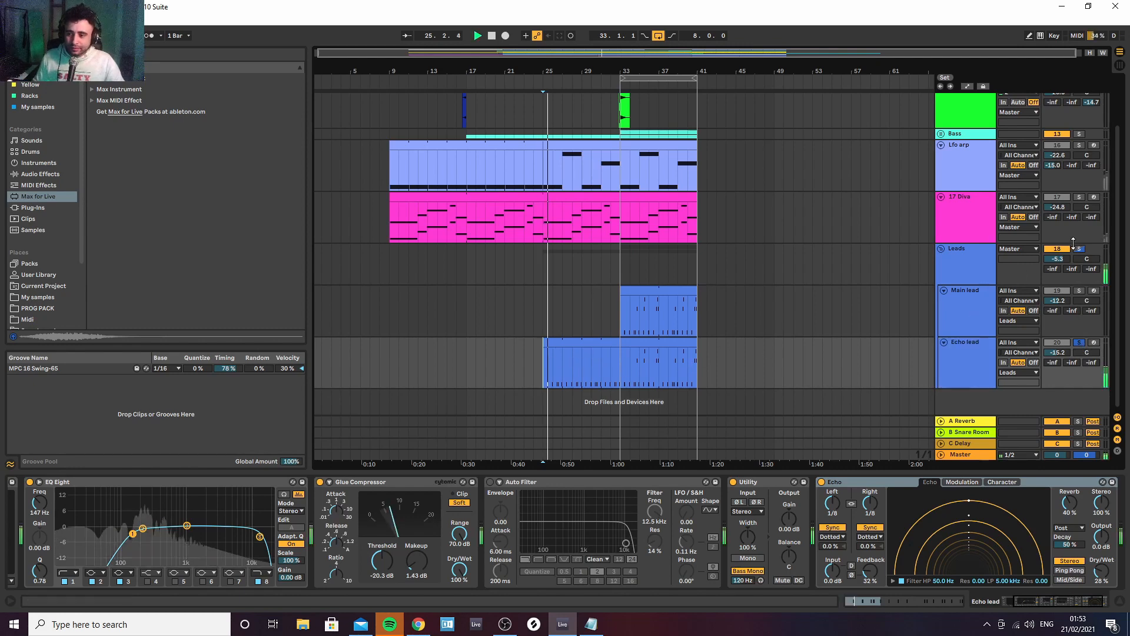
{"action": "left_click", "coordinate": [1079, 249]}
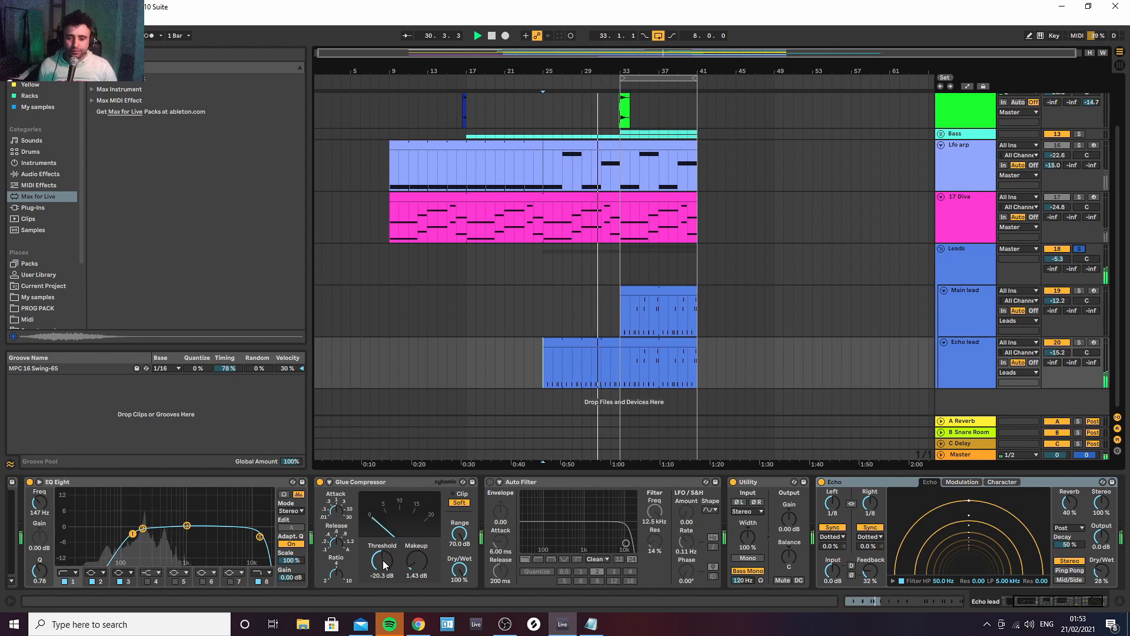
{"action": "left_click_drag", "start_coordinate": [384, 565], "coordinate": [384, 583]}
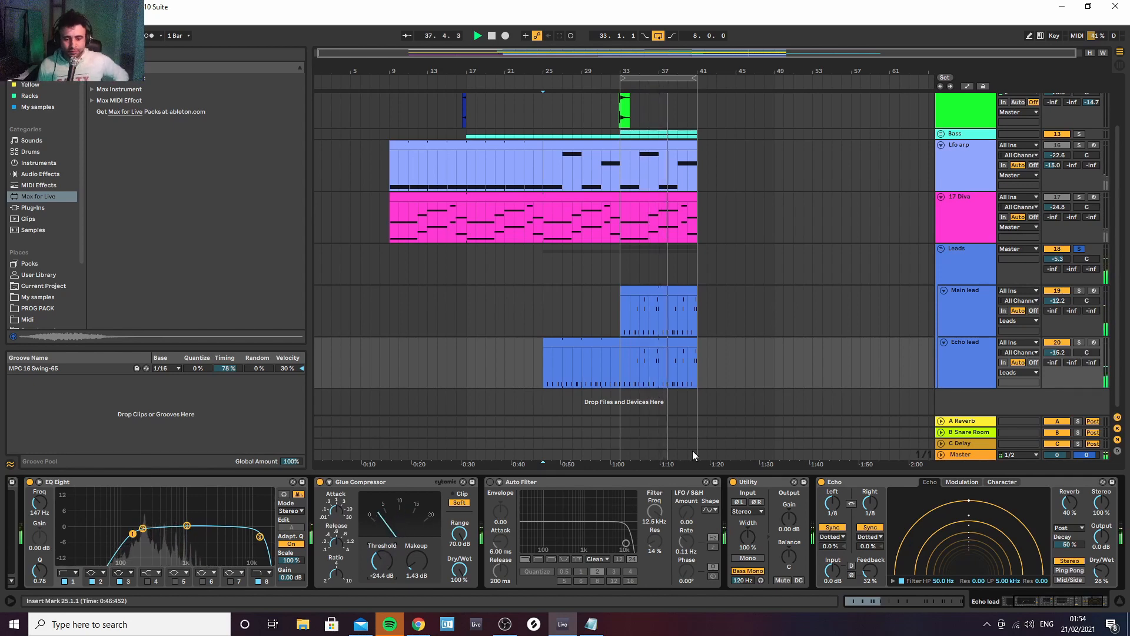
Unsolo the Leads group and play the full mix from bar 25
{"action": "key", "text": "space"}
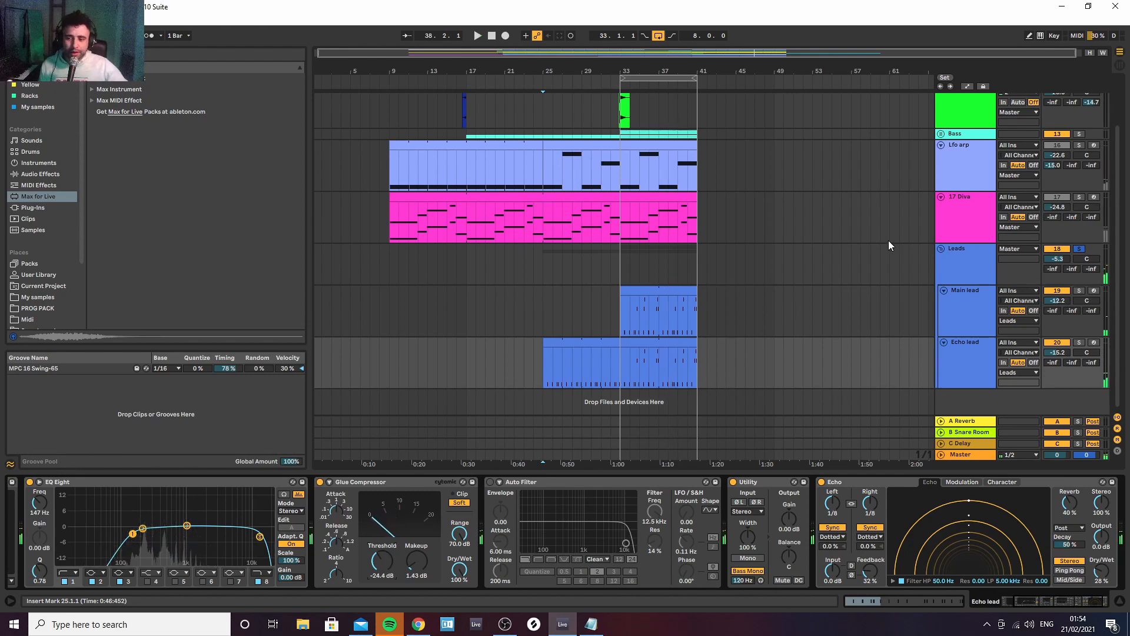
{"action": "left_click", "coordinate": [1080, 248]}
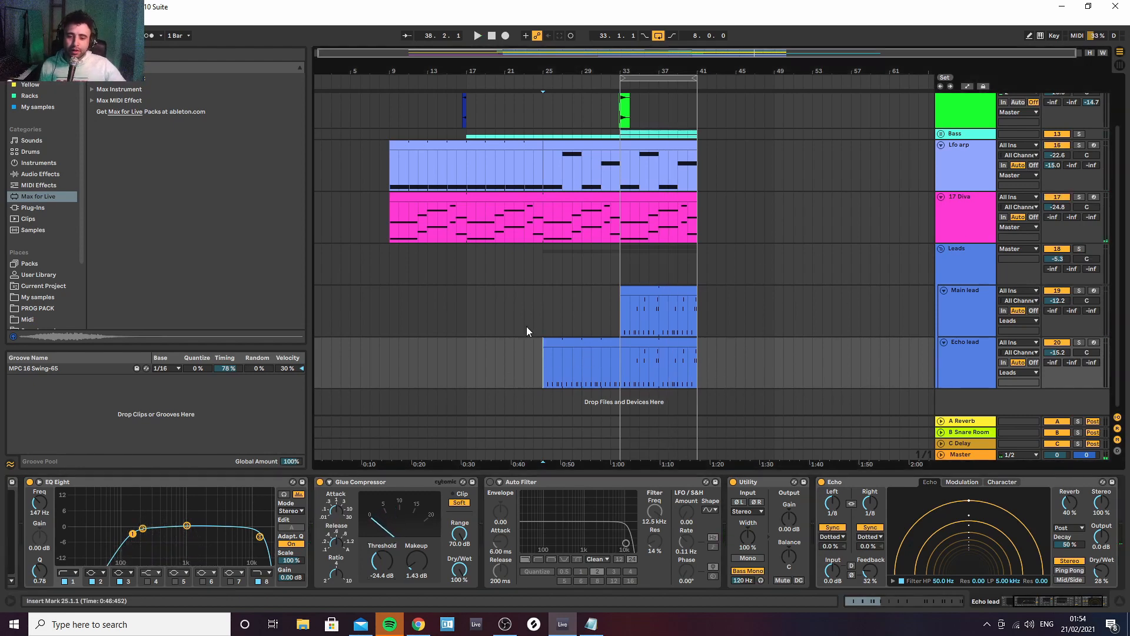
{"action": "left_click", "coordinate": [545, 316]}
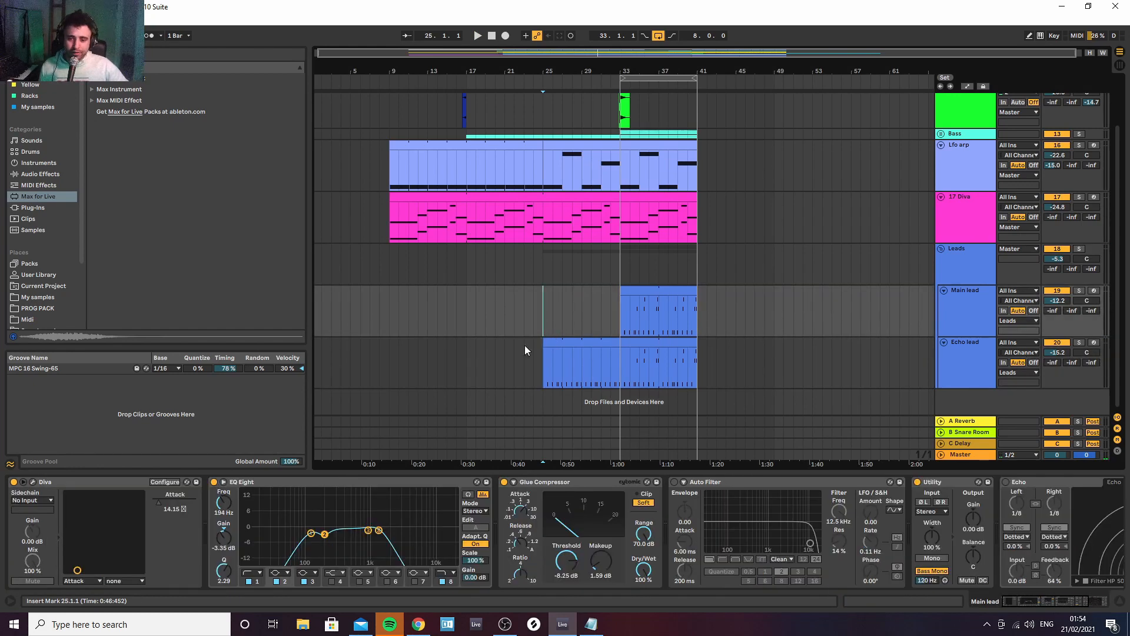
{"action": "left_click", "coordinate": [72, 366]}
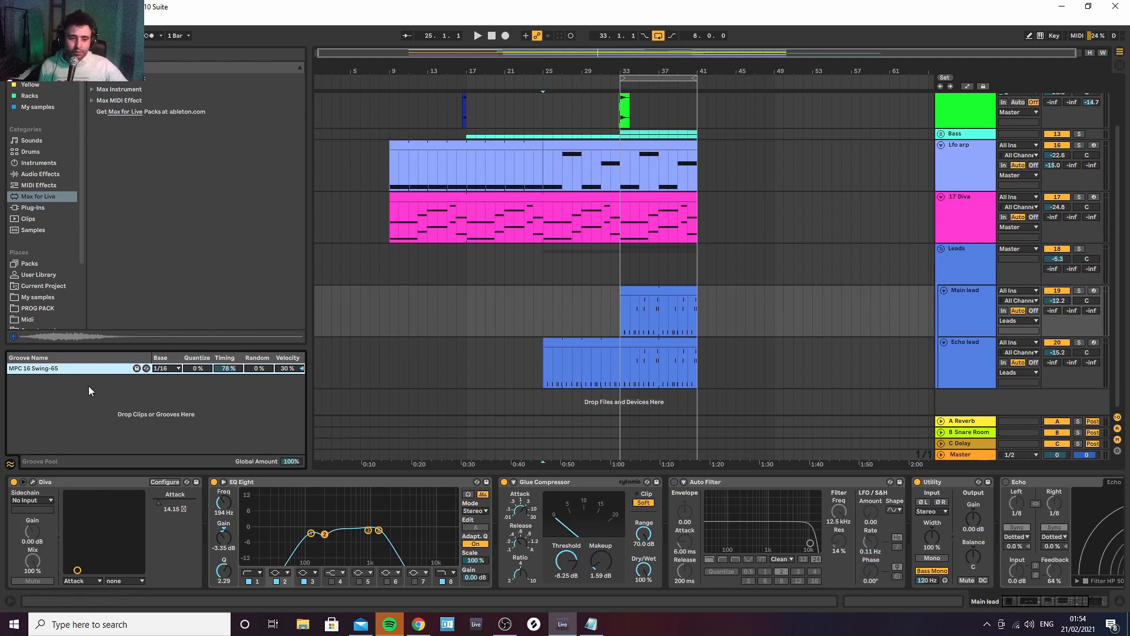
{"action": "key", "text": "space"}
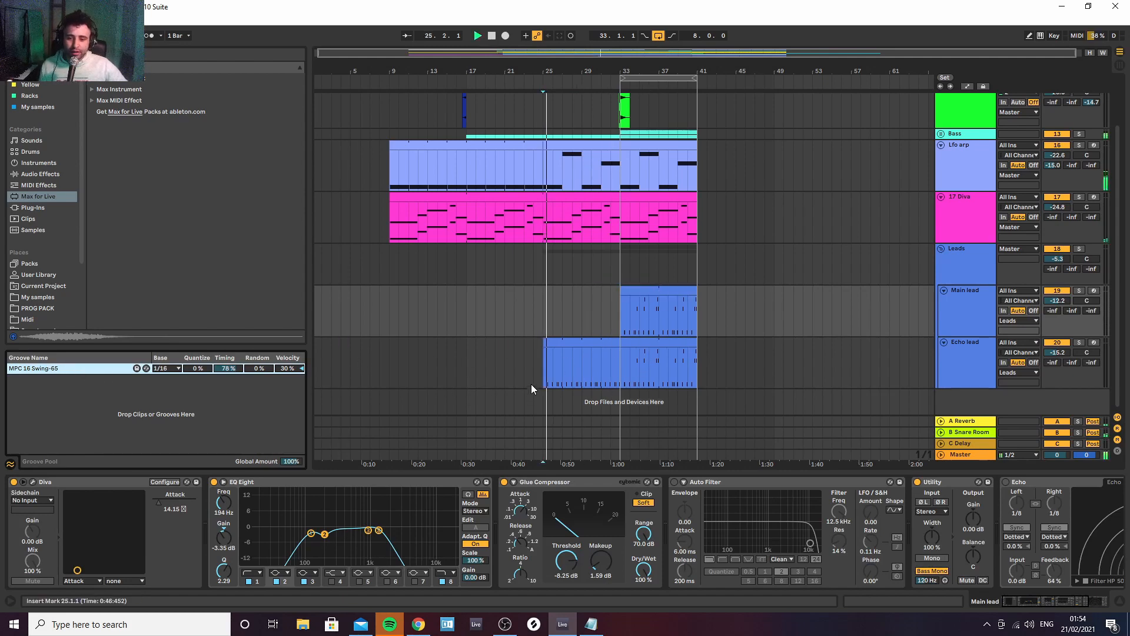
{"action": "key", "text": "space"}
{"action": "key", "text": "space"}
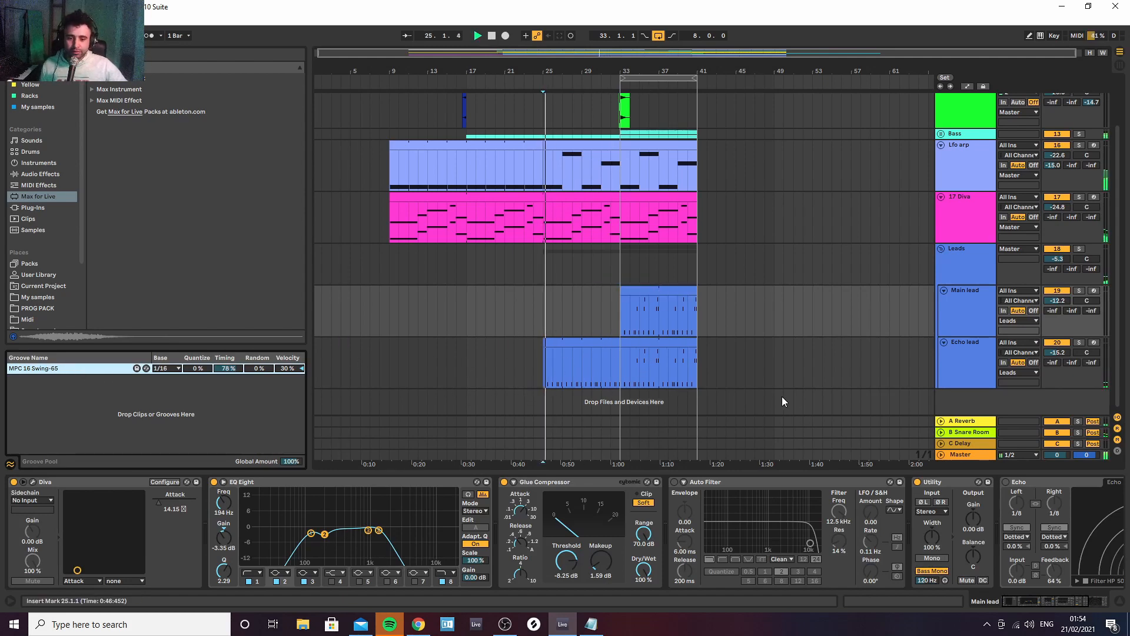
{"action": "key", "text": "space"}
Set the Echo lead's Glue Compressor threshold to -21.6 dB while playing the full mix
{"action": "left_click", "coordinate": [976, 370]}
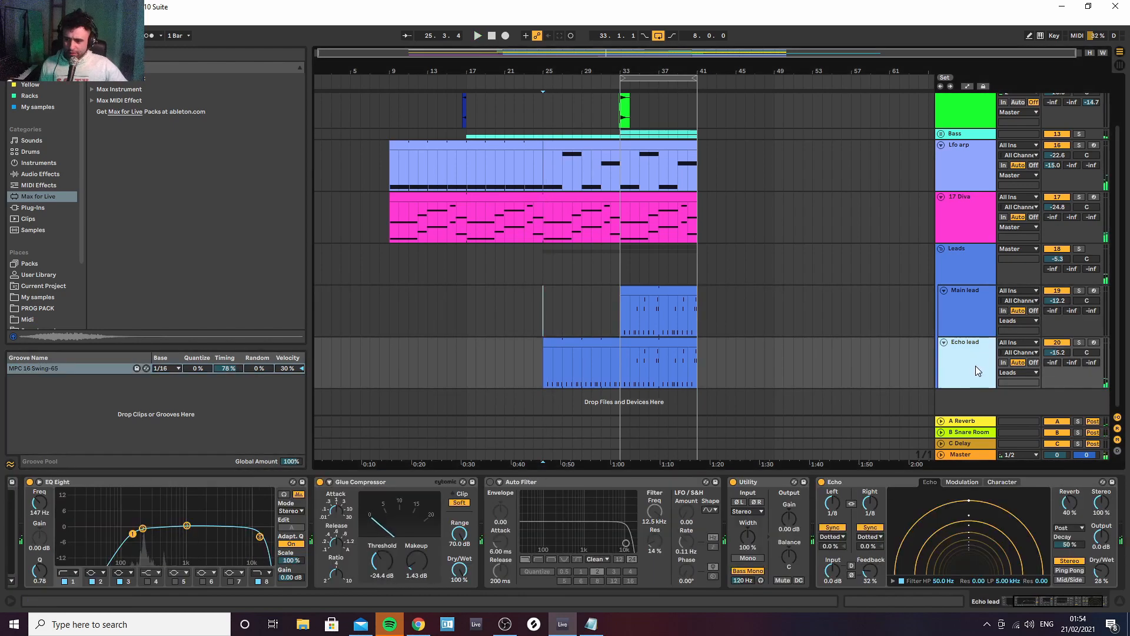
{"action": "key", "text": "space"}
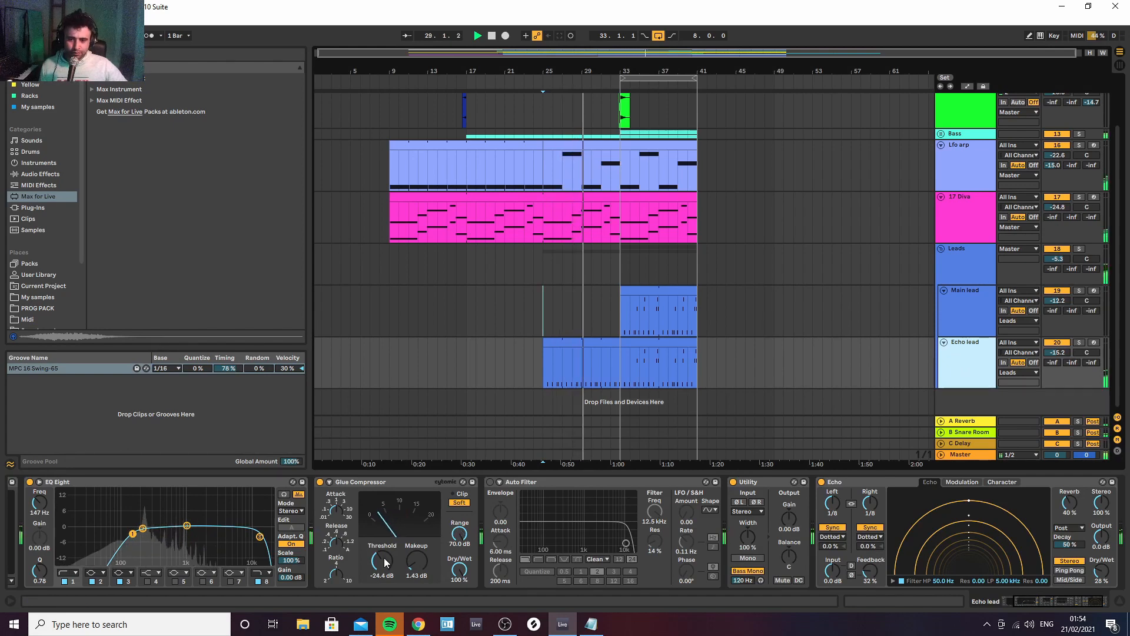
{"action": "left_click_drag", "start_coordinate": [385, 563], "coordinate": [388, 562]}
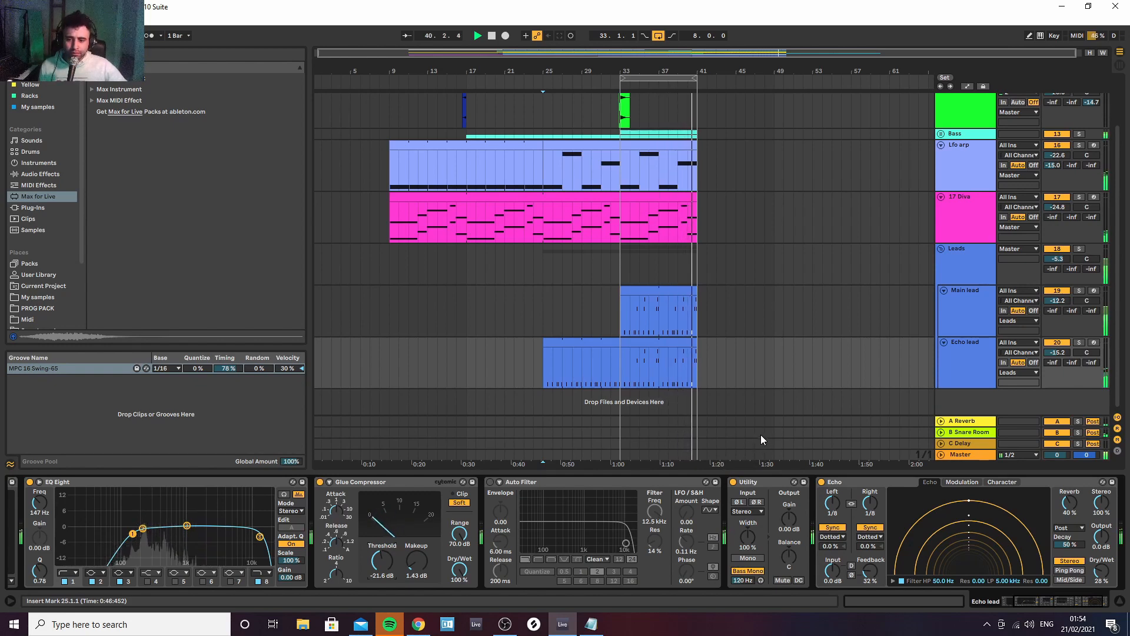
Unfold the Bass group and show the Mid bass track's automation for Diva's FreqModDepth parameter
{"action": "scroll", "coordinate": [889, 193], "scroll_direction": "up", "scroll_amount": 2}
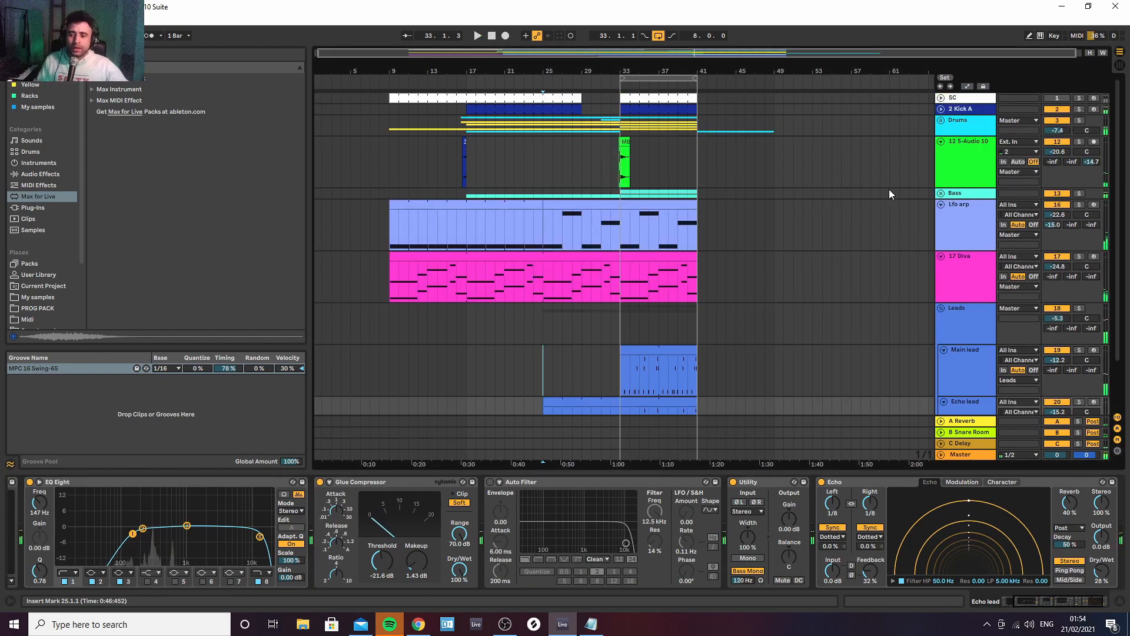
{"action": "left_click", "coordinate": [940, 193]}
{"action": "left_click", "coordinate": [970, 317]}
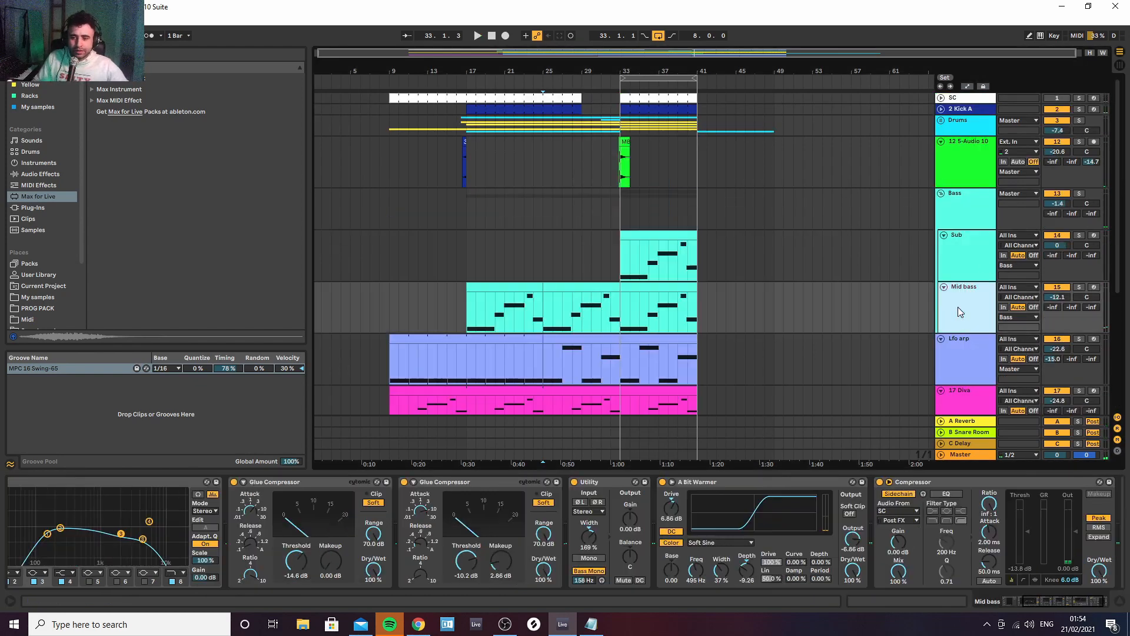
{"action": "key", "text": "a"}
{"action": "left_click", "coordinate": [968, 297]}
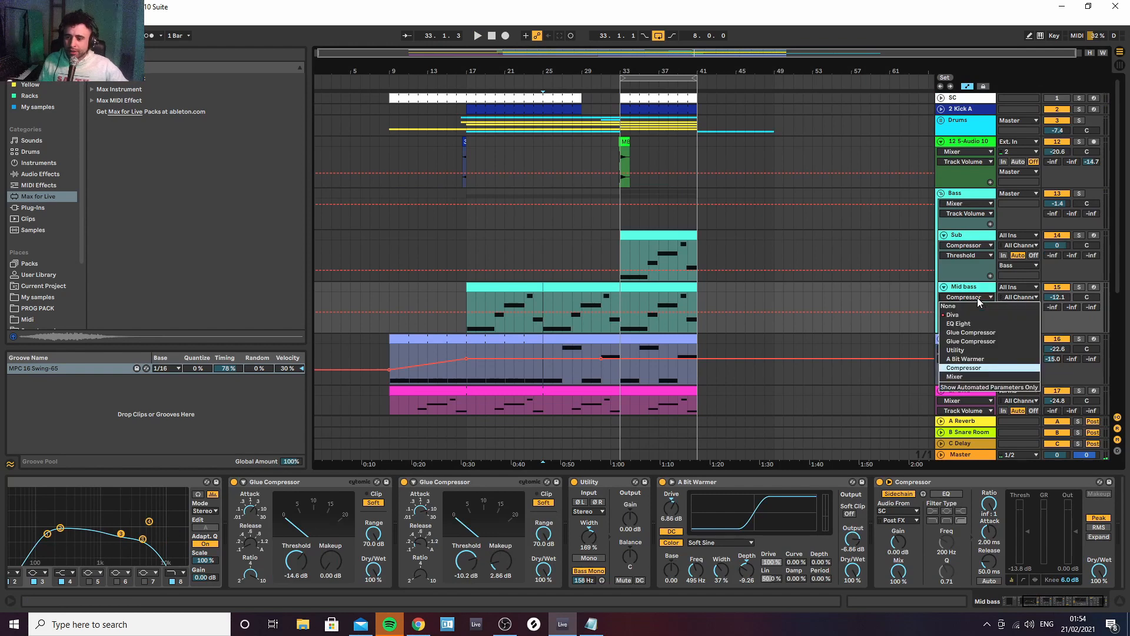
{"action": "left_click", "coordinate": [964, 316]}
{"action": "left_click", "coordinate": [960, 307]}
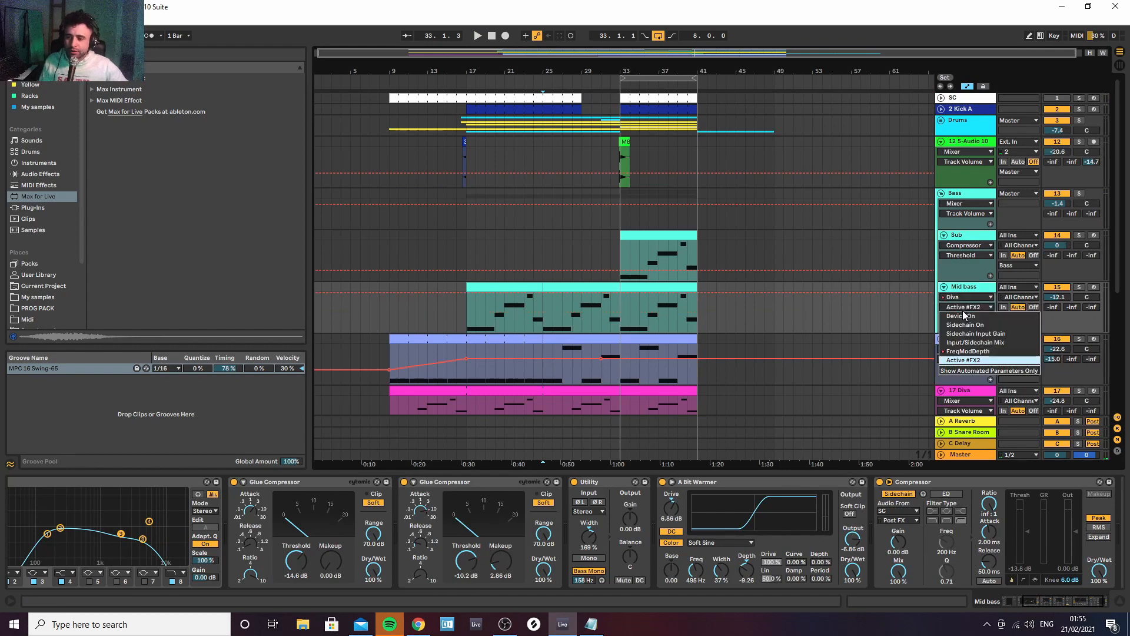
{"action": "left_click", "coordinate": [965, 353]}
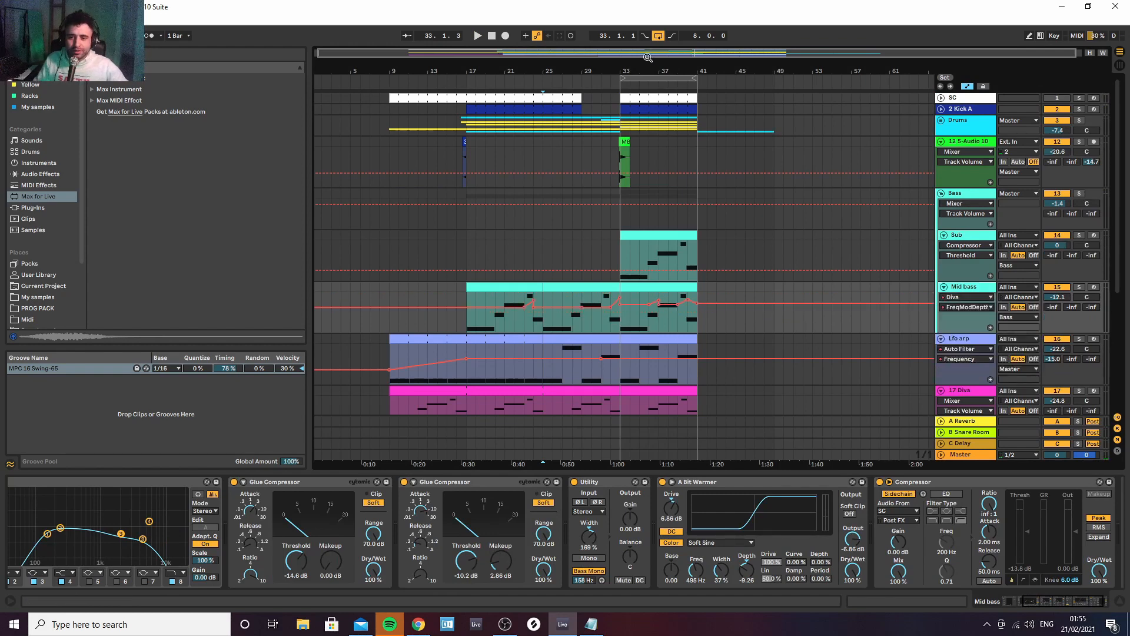
Play Mid bass soloed from several points between bars 17 and 32 to audition its FreqModDepth automation
{"action": "left_click_drag", "start_coordinate": [651, 65], "coordinate": [632, 60]}
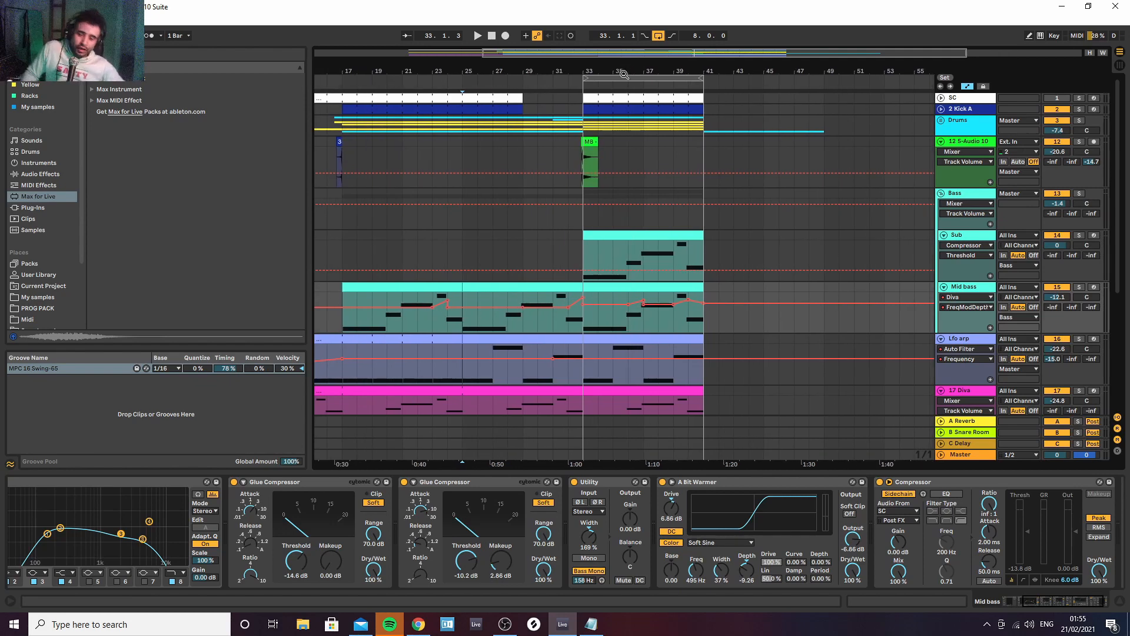
{"action": "left_click", "coordinate": [343, 294]}
{"action": "key", "text": "space"}
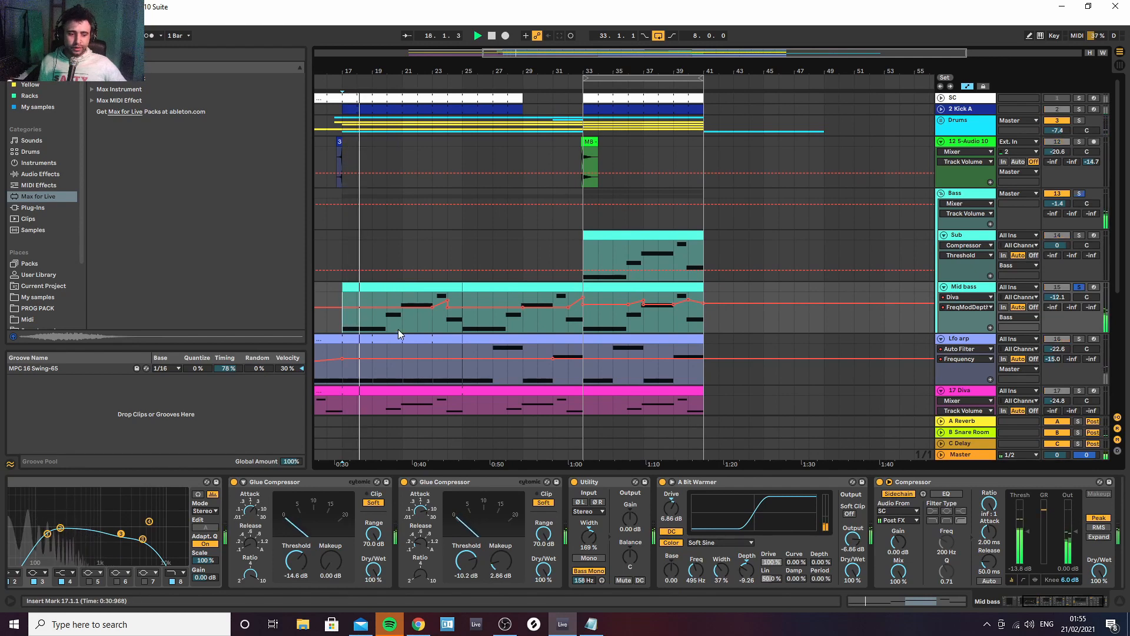
{"action": "key", "text": "space"}
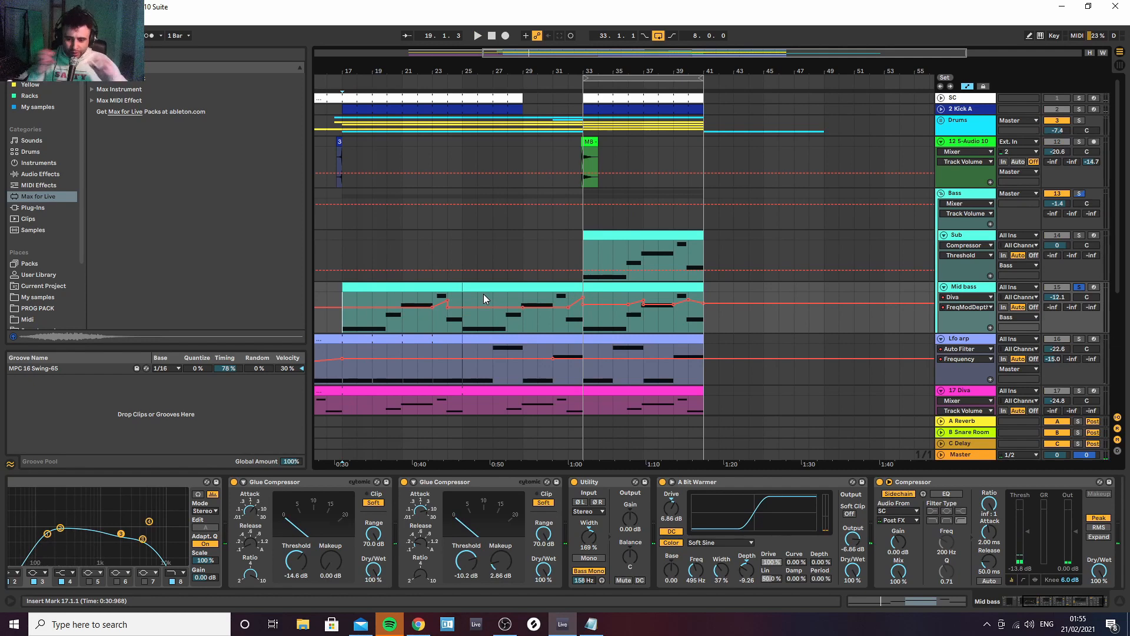
{"action": "left_click", "coordinate": [433, 296]}
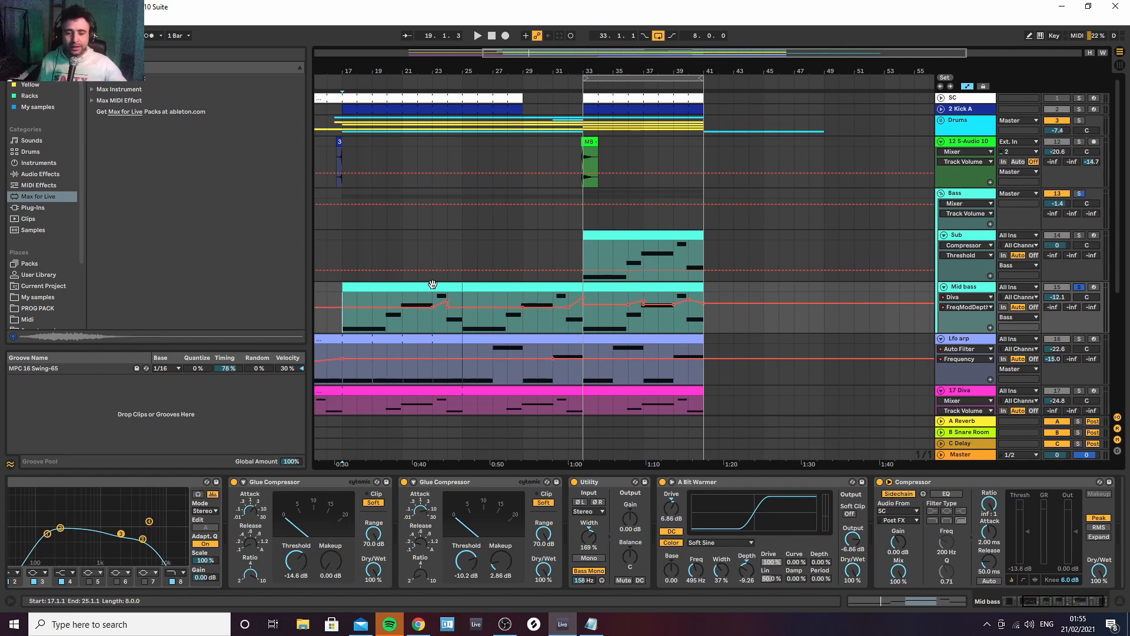
{"action": "key", "text": "space"}
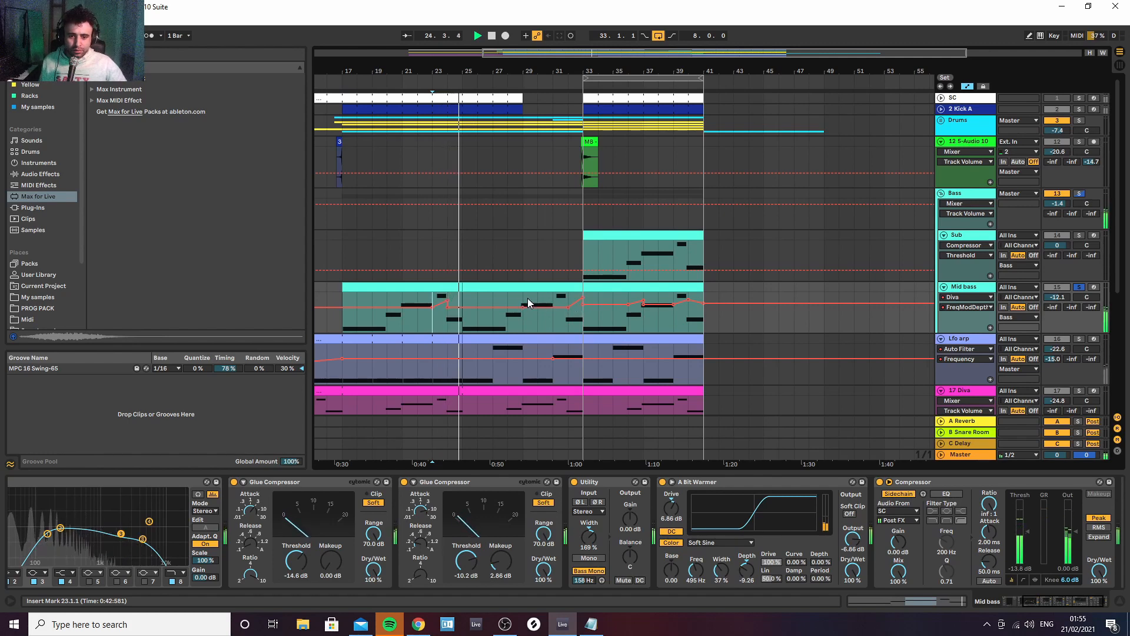
{"action": "left_click", "coordinate": [569, 306]}
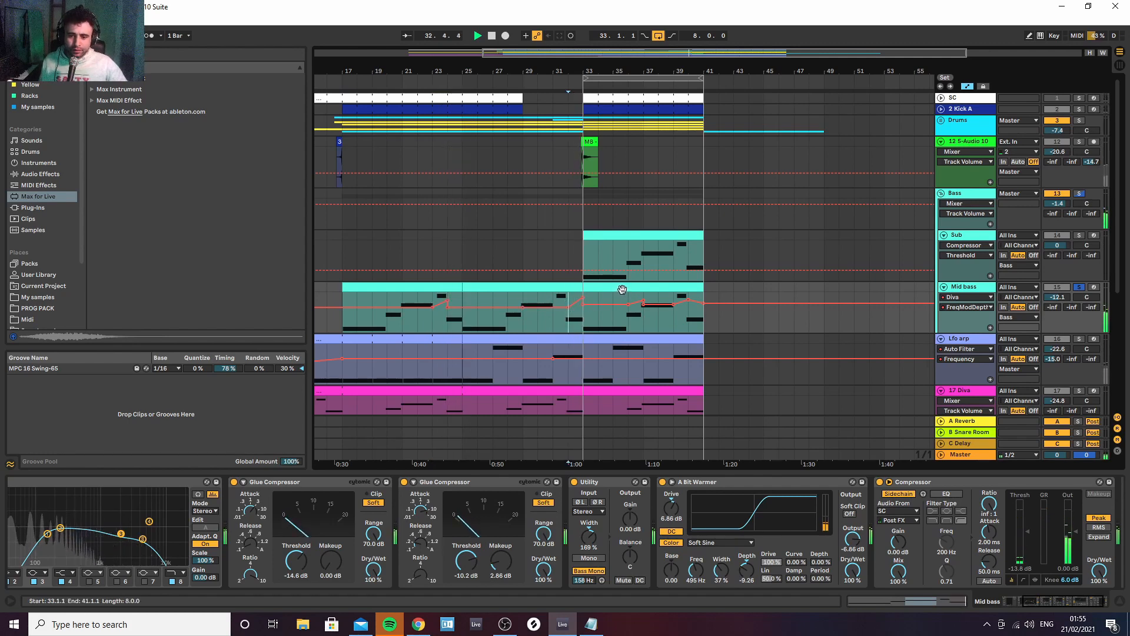
{"action": "key", "text": "space"}
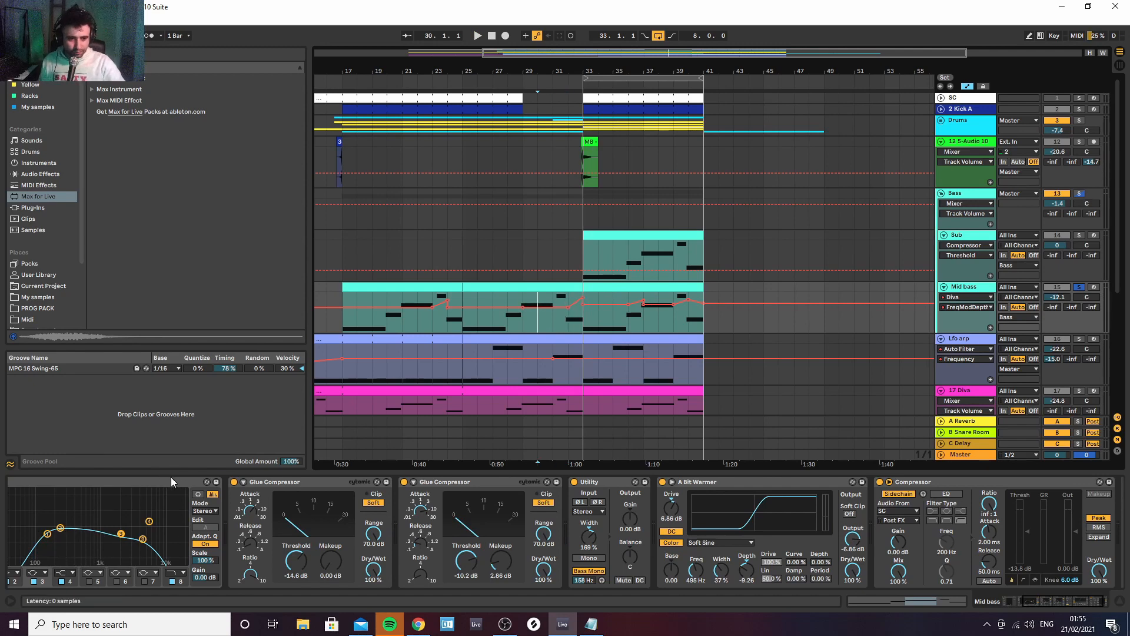
Open the Mid bass track's Diva plug-in to examine the automated filter modulation depth, and close its window
{"action": "key", "text": "Left"}
{"action": "key", "text": "Left"}
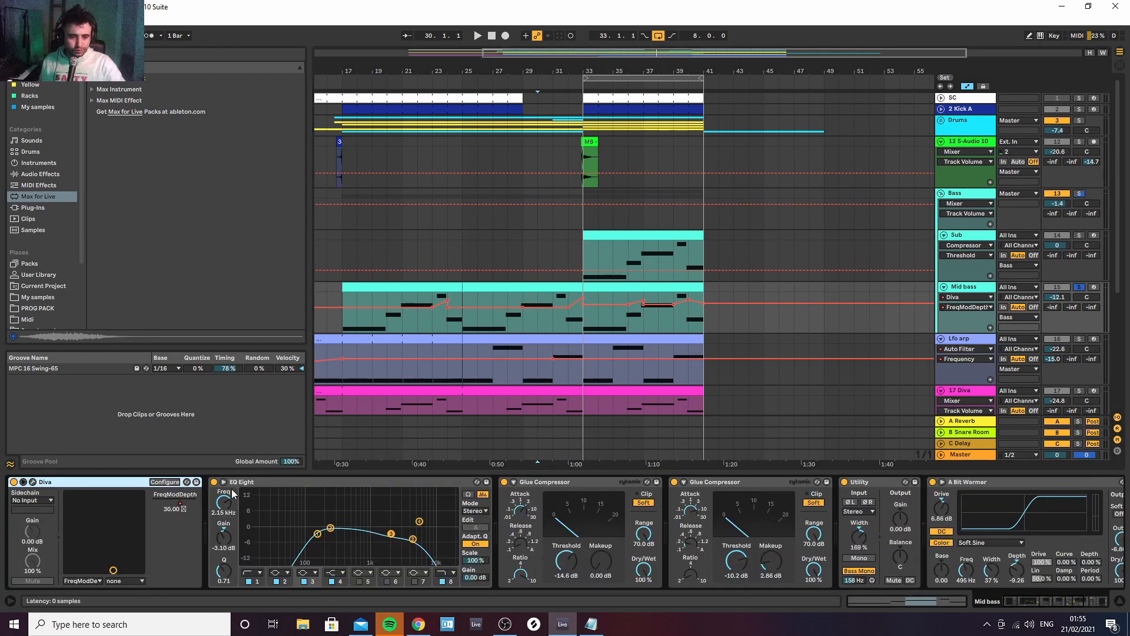
{"action": "left_click", "coordinate": [33, 482]}
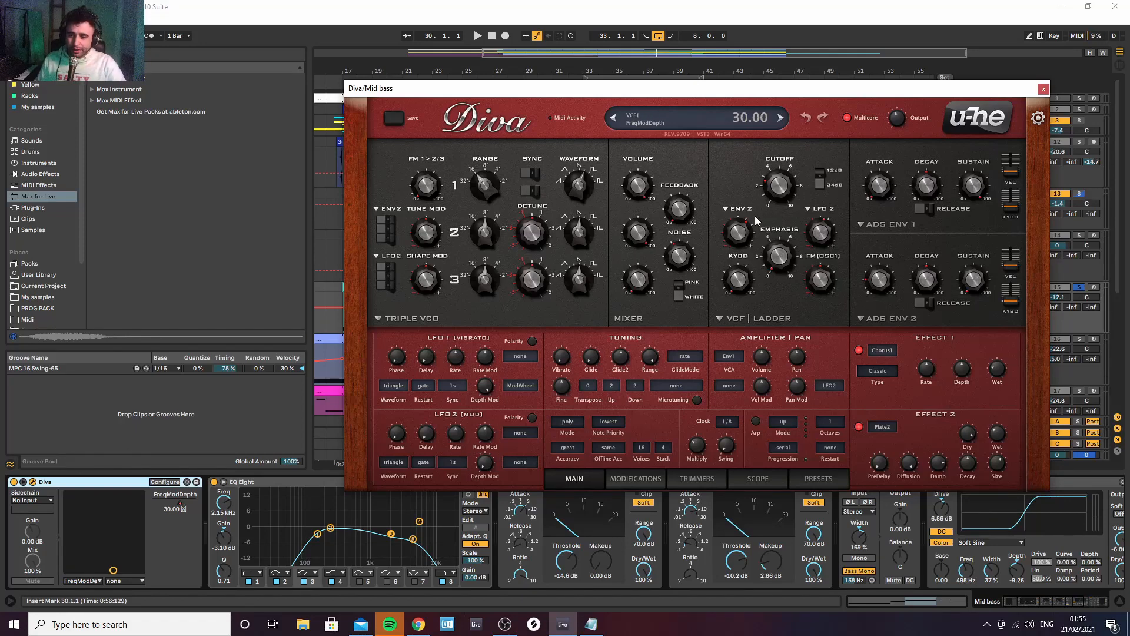
{"action": "left_click", "coordinate": [1044, 90]}
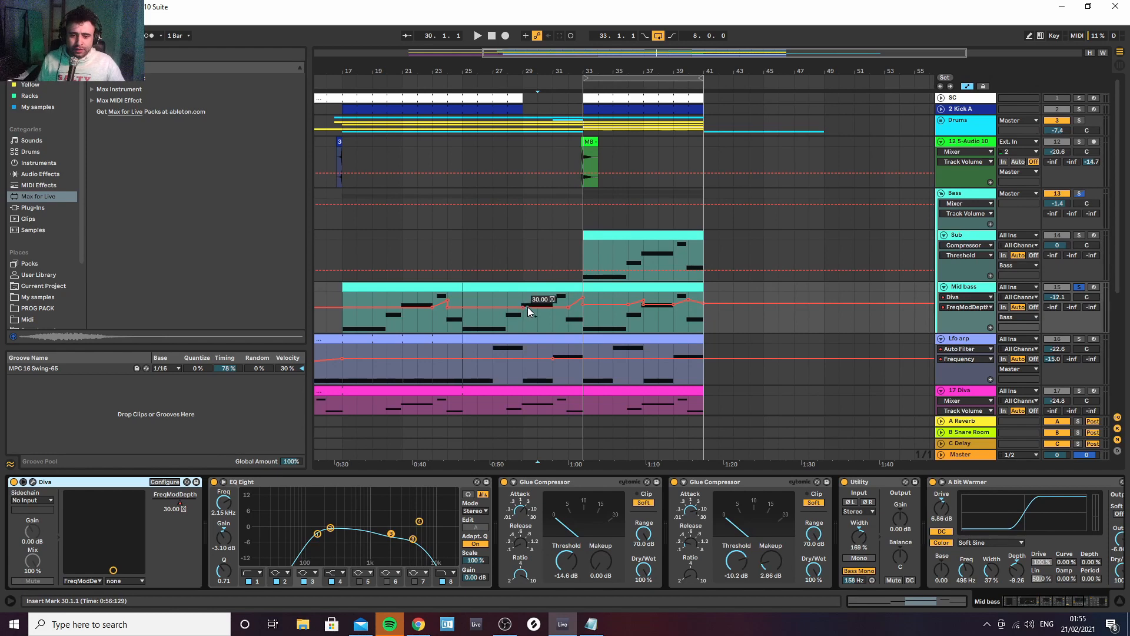
{"action": "left_click", "coordinate": [181, 508]}
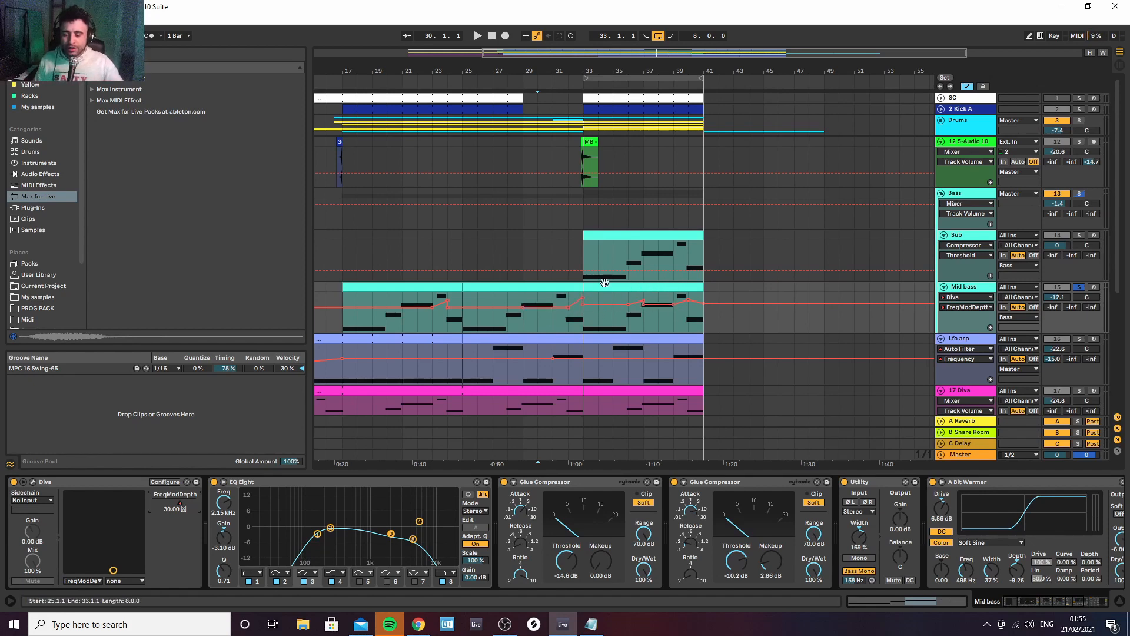
Hide the automation lanes and unsolo the Mid bass track
{"action": "key", "text": "a"}
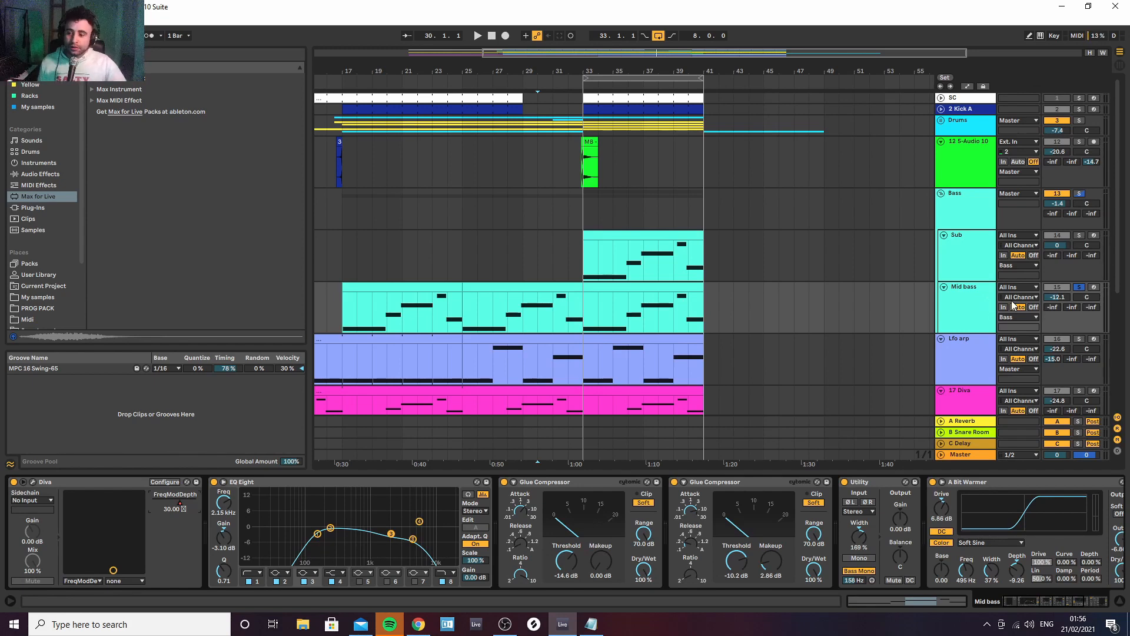
{"action": "left_click", "coordinate": [1079, 287]}
{"action": "scroll", "coordinate": [963, 282], "scroll_direction": "down", "scroll_amount": 6}
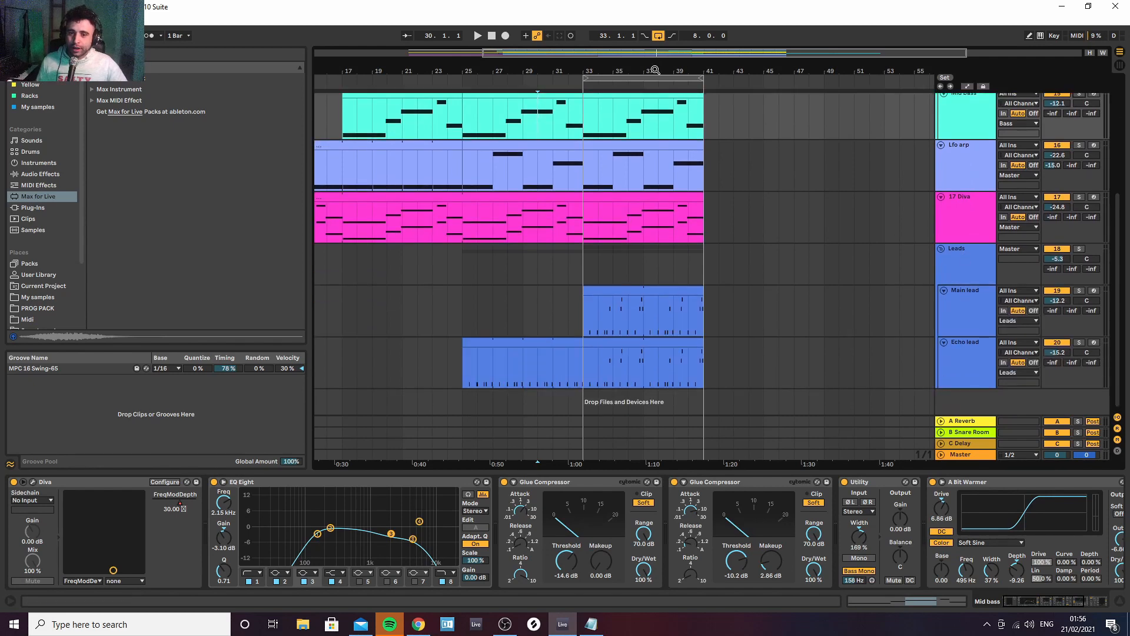
{"action": "left_click_drag", "start_coordinate": [655, 70], "coordinate": [665, 29]}
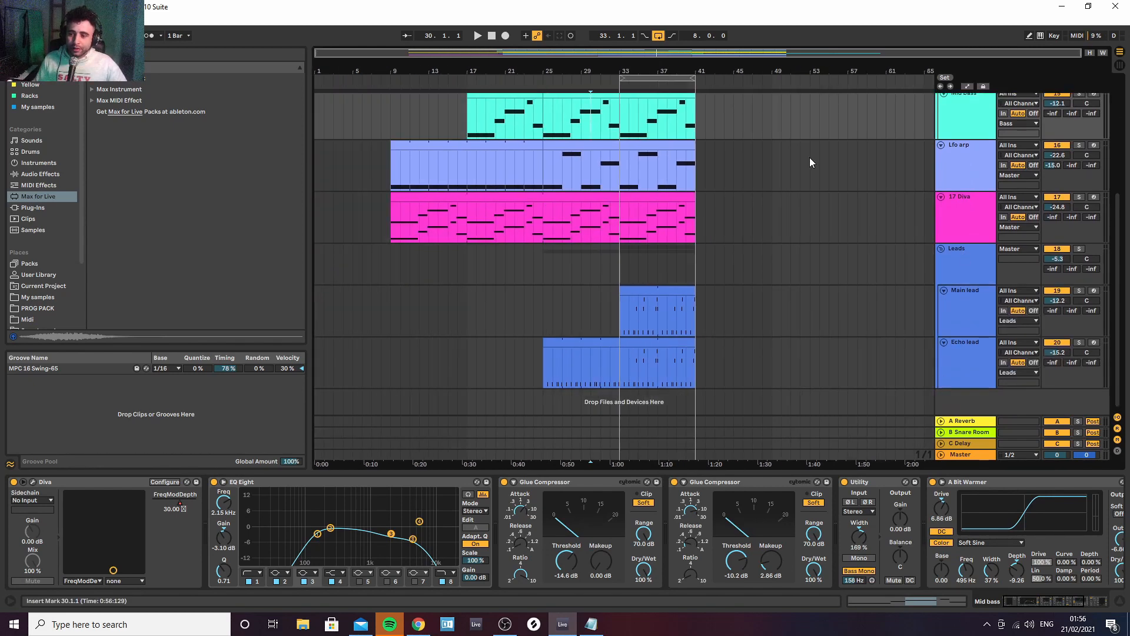
Review the MIDI notes of the 17 Diva clip and the Main lead clip
{"action": "double_click", "coordinate": [641, 207]}
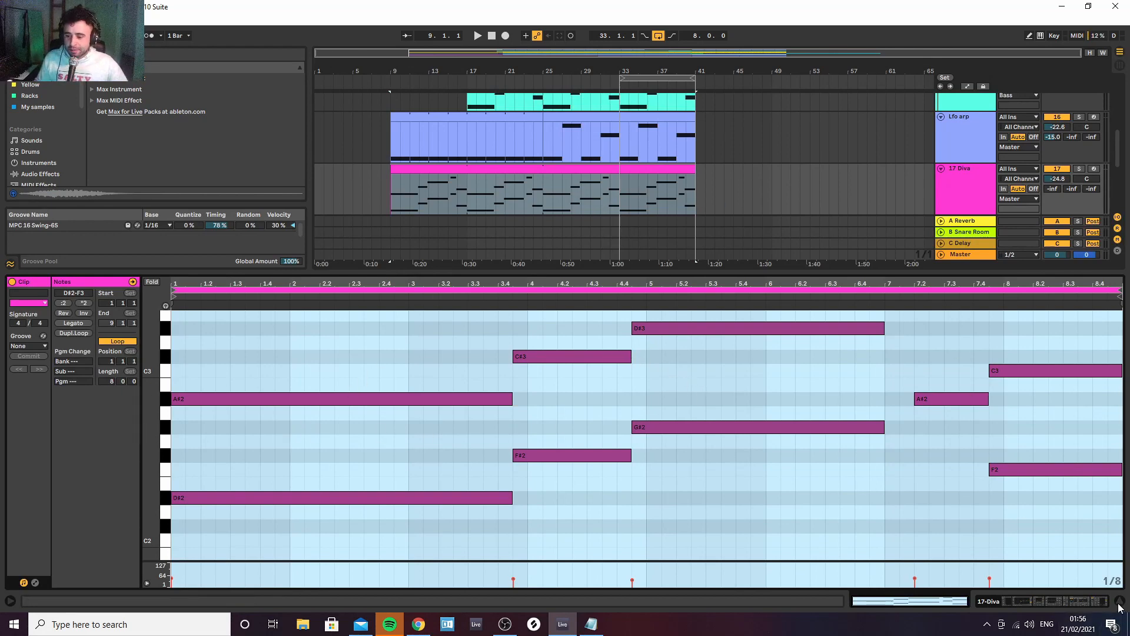
{"action": "key", "text": "ctrl+alt+l"}
{"action": "scroll", "coordinate": [716, 285], "scroll_direction": "up", "scroll_amount": 3}
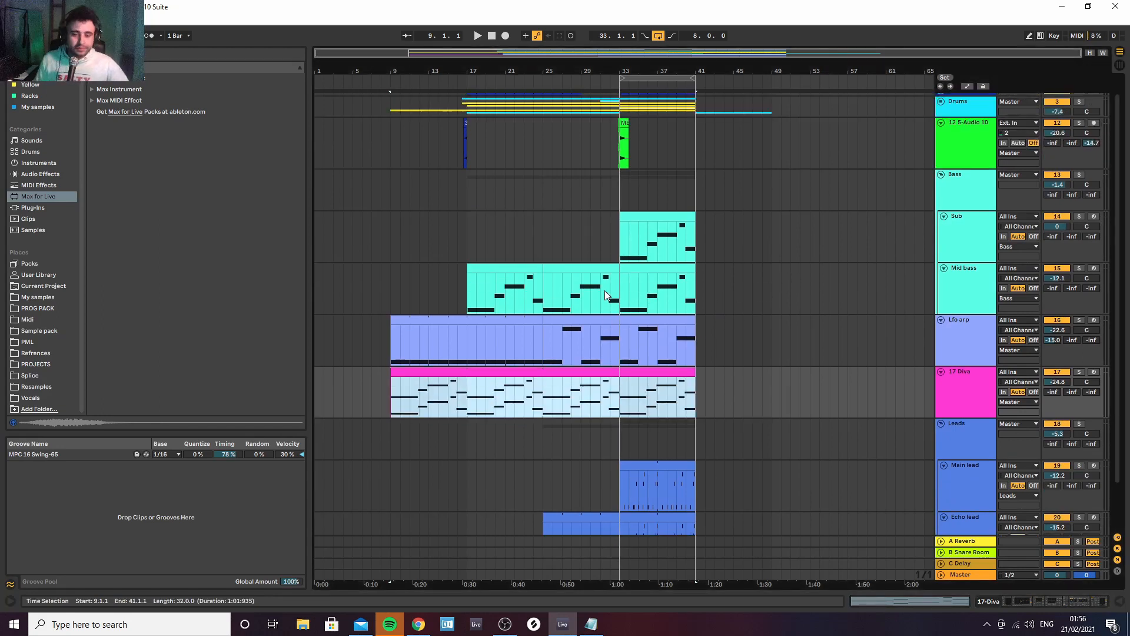
{"action": "left_click", "coordinate": [648, 271]}
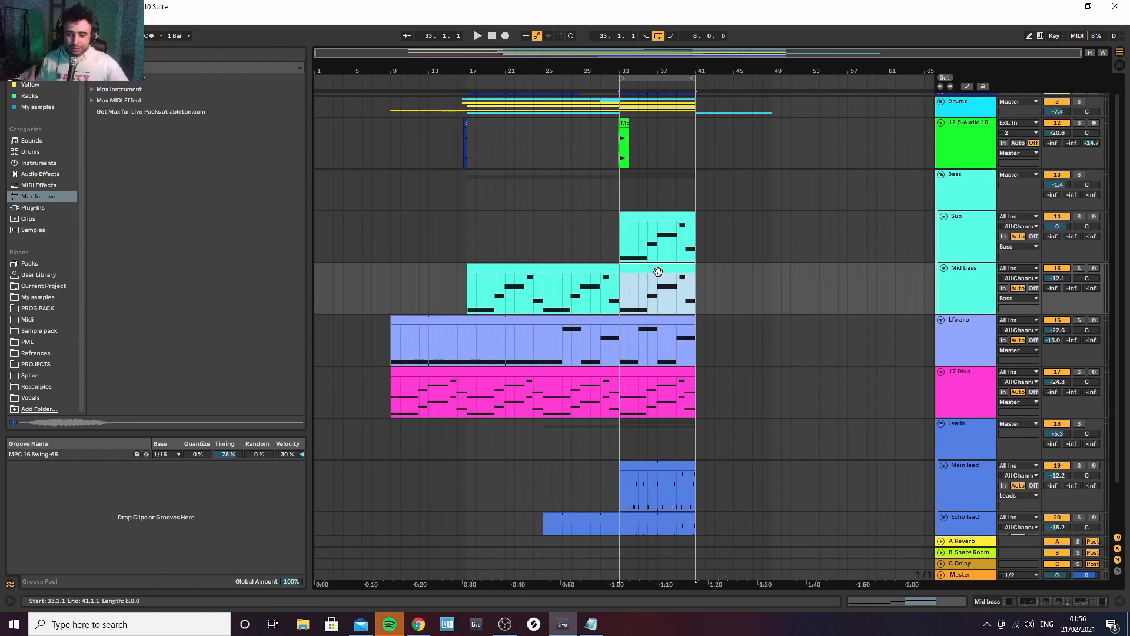
{"action": "double_click", "coordinate": [662, 465]}
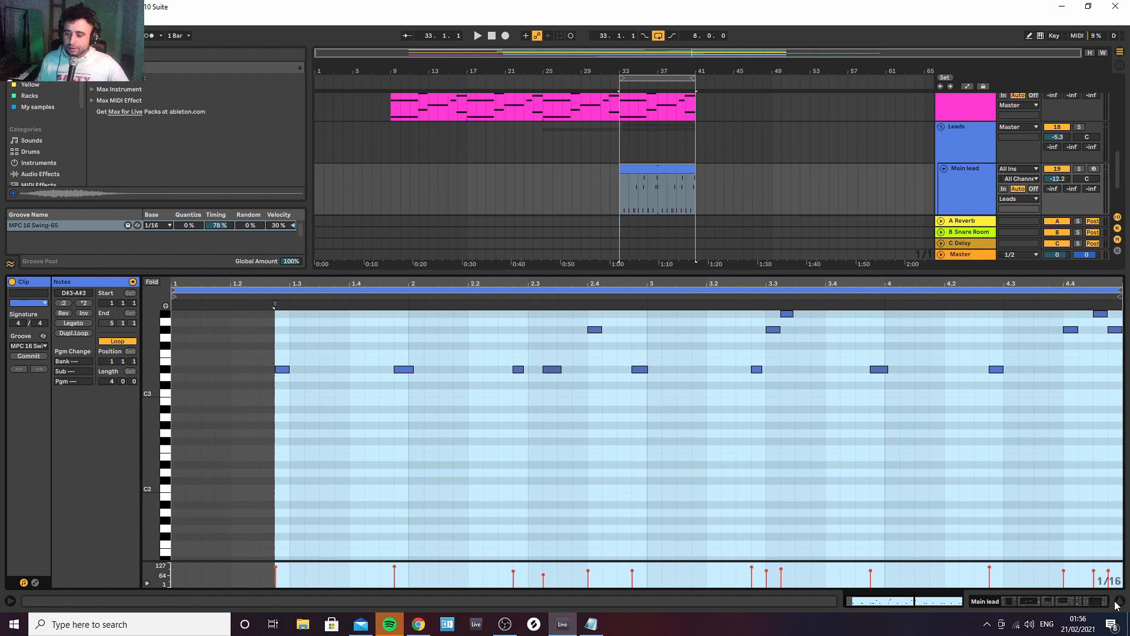
{"action": "key", "text": "ctrl+alt+l"}
Open the Sub clip's MIDI notes, play it from bar 33 and place the insert marker at the clip's bar 7
{"action": "double_click", "coordinate": [642, 159]}
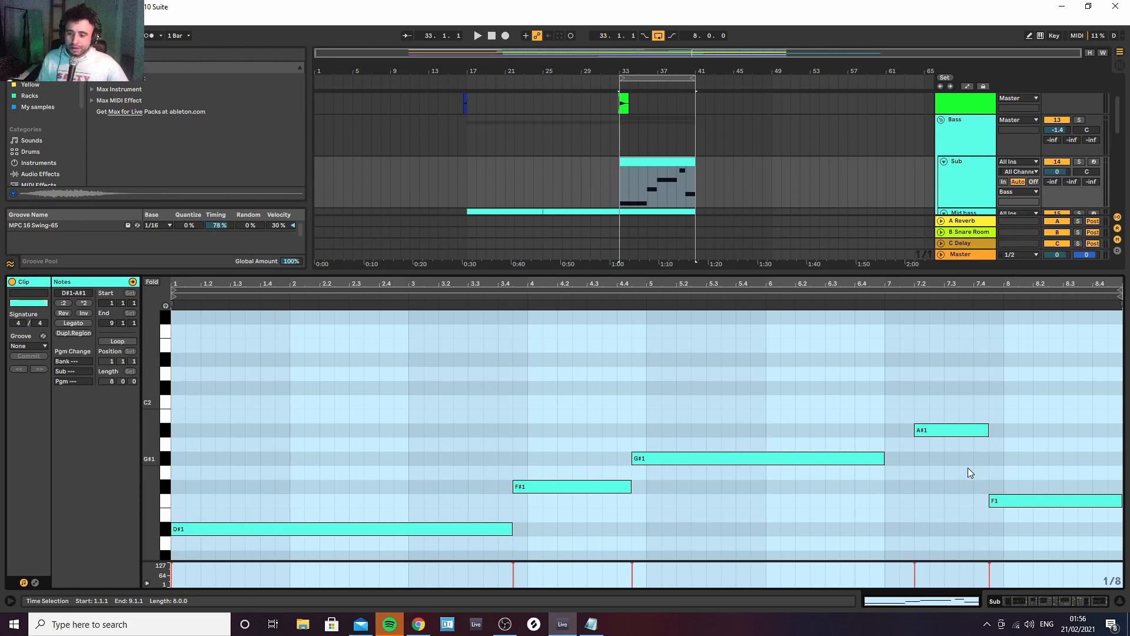
{"action": "key", "text": "space"}
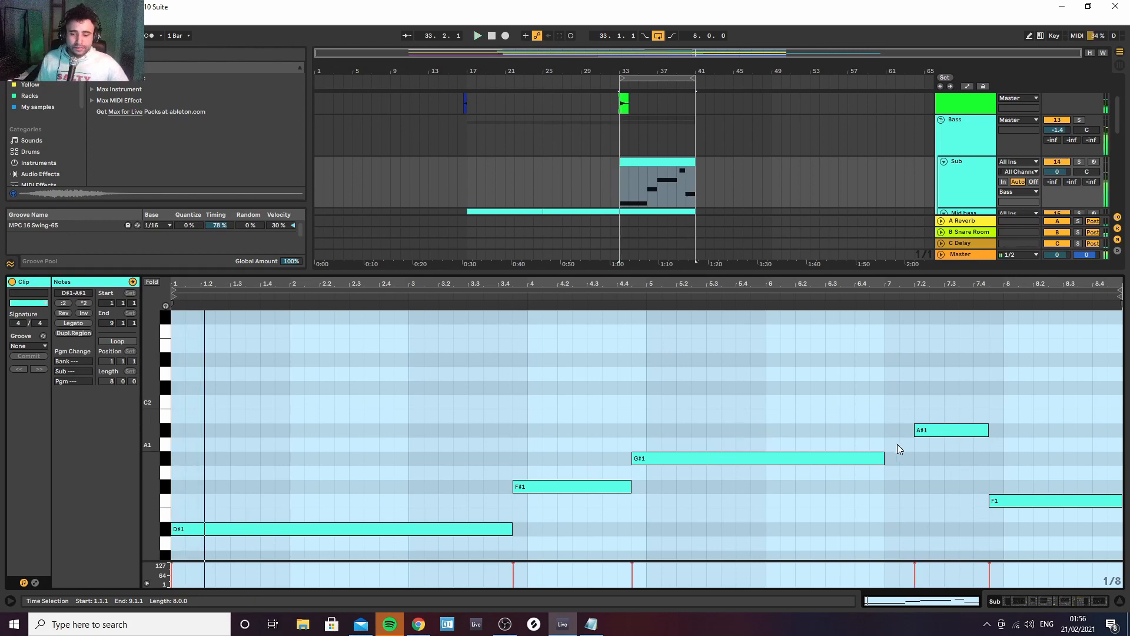
{"action": "left_click", "coordinate": [886, 434]}
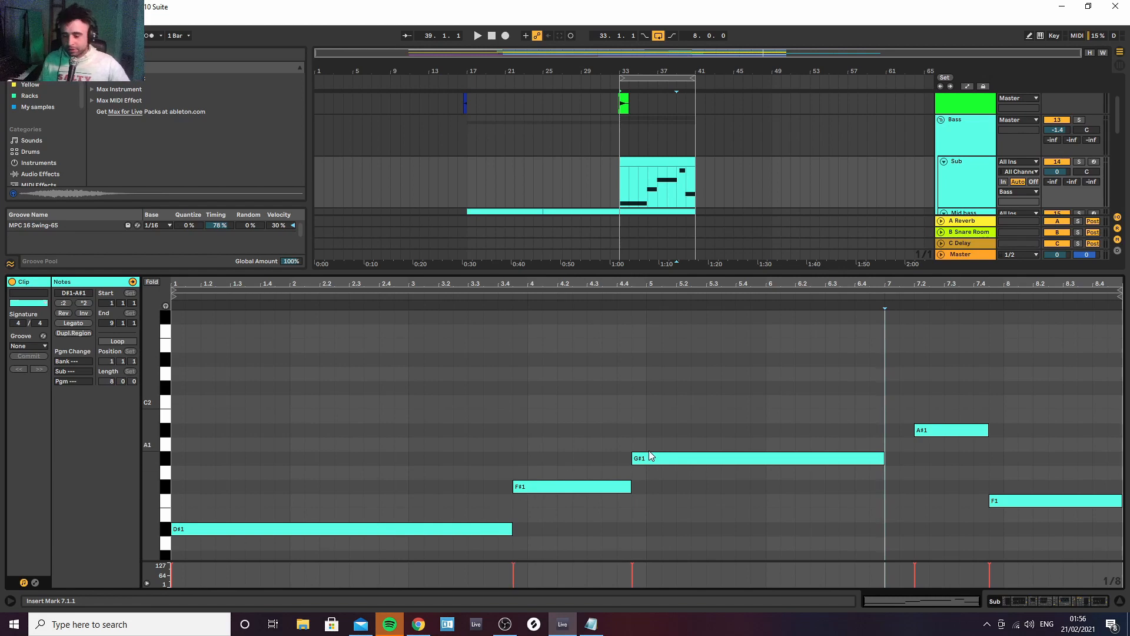
Play the soloed Sub clip while following its MIDI notes, and close the note editor
{"action": "key", "text": "space"}
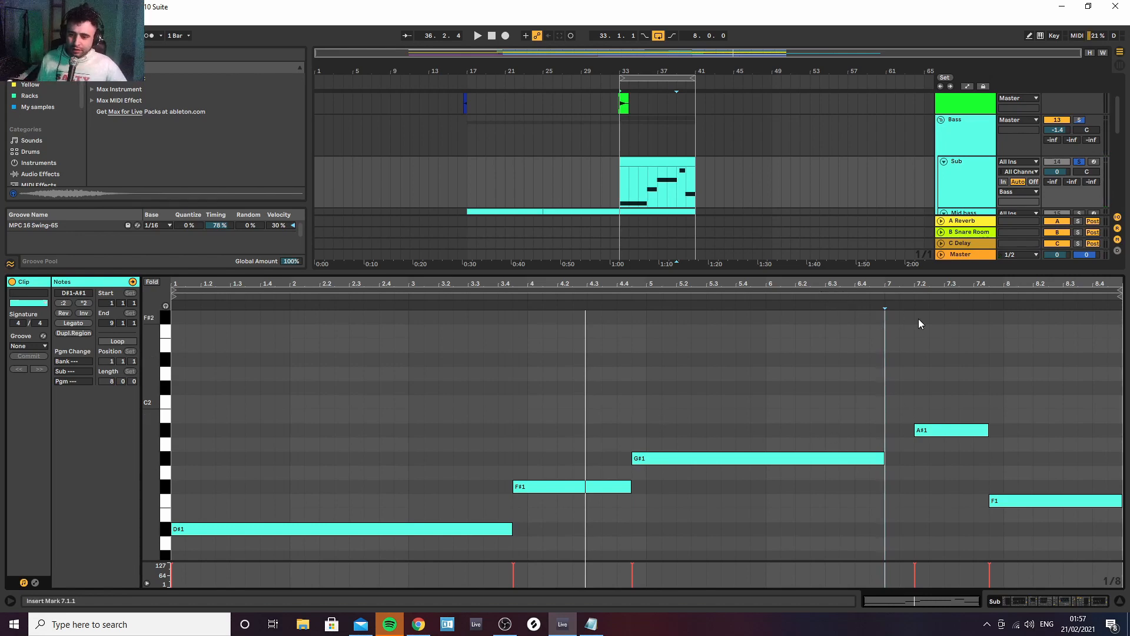
{"action": "left_click", "coordinate": [822, 297]}
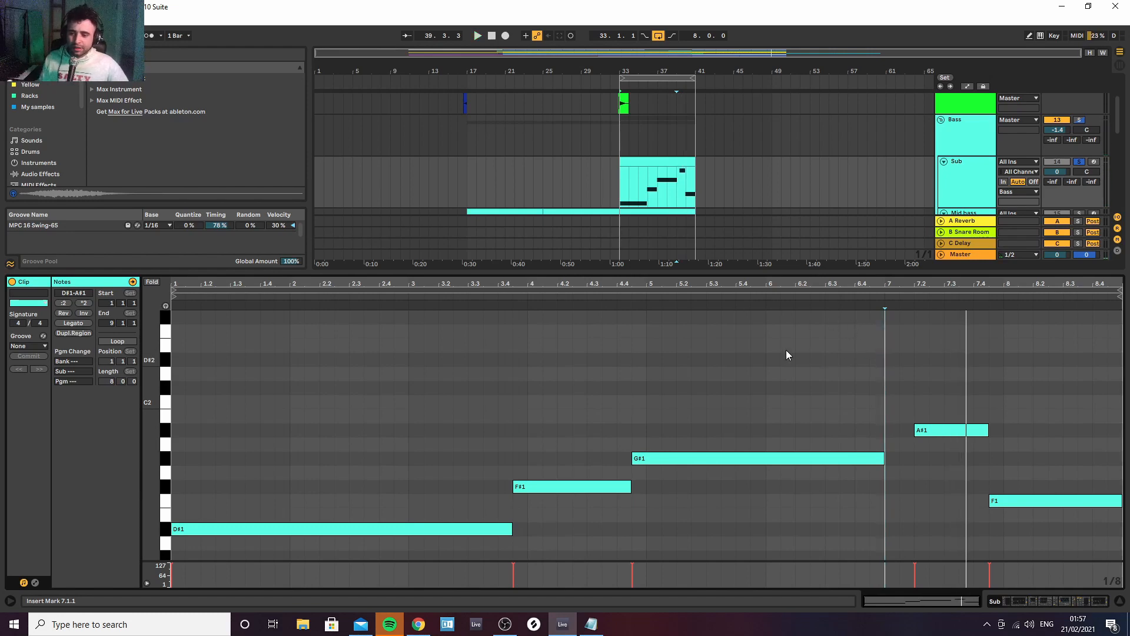
{"action": "left_click", "coordinate": [728, 303]}
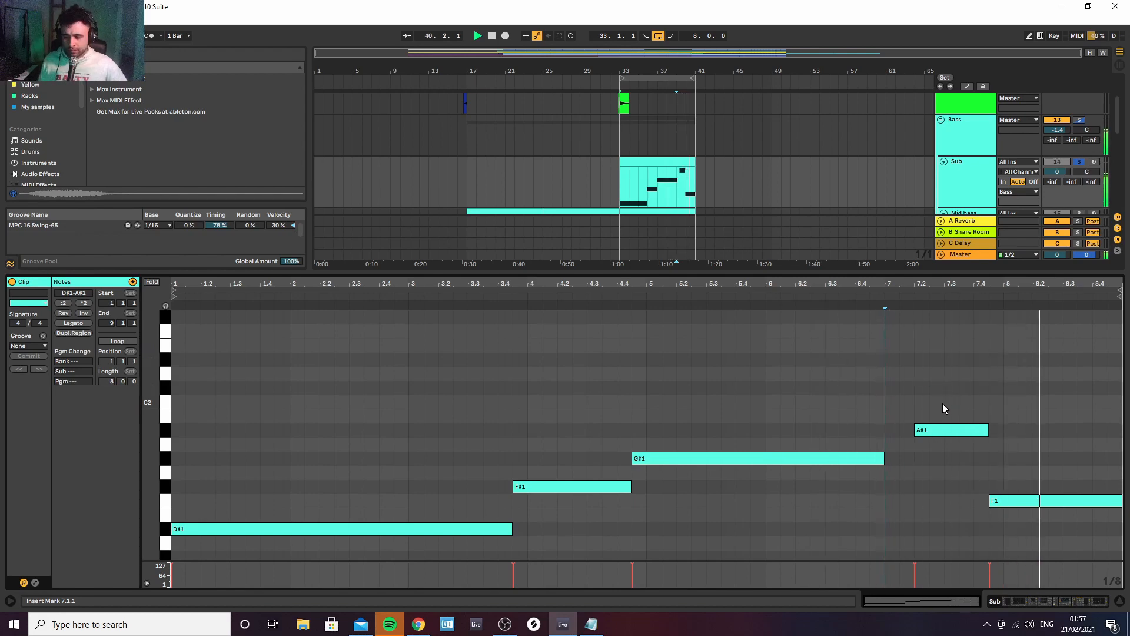
{"action": "left_click", "coordinate": [1118, 603]}
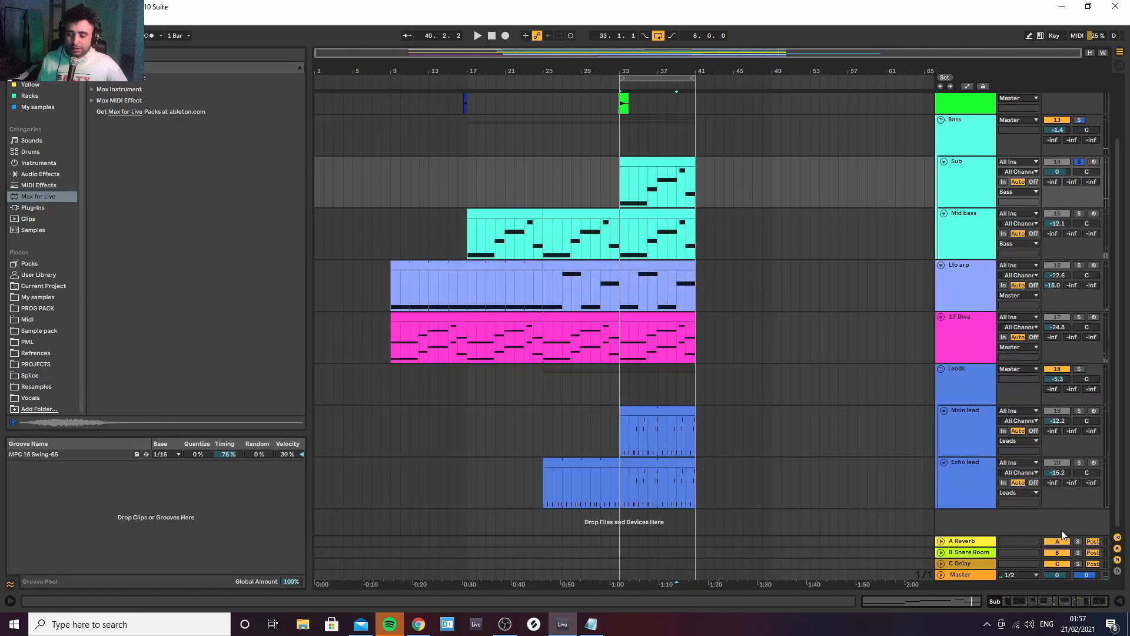
Unsolo the Sub track and fold the Leads group
{"action": "left_click", "coordinate": [1080, 162]}
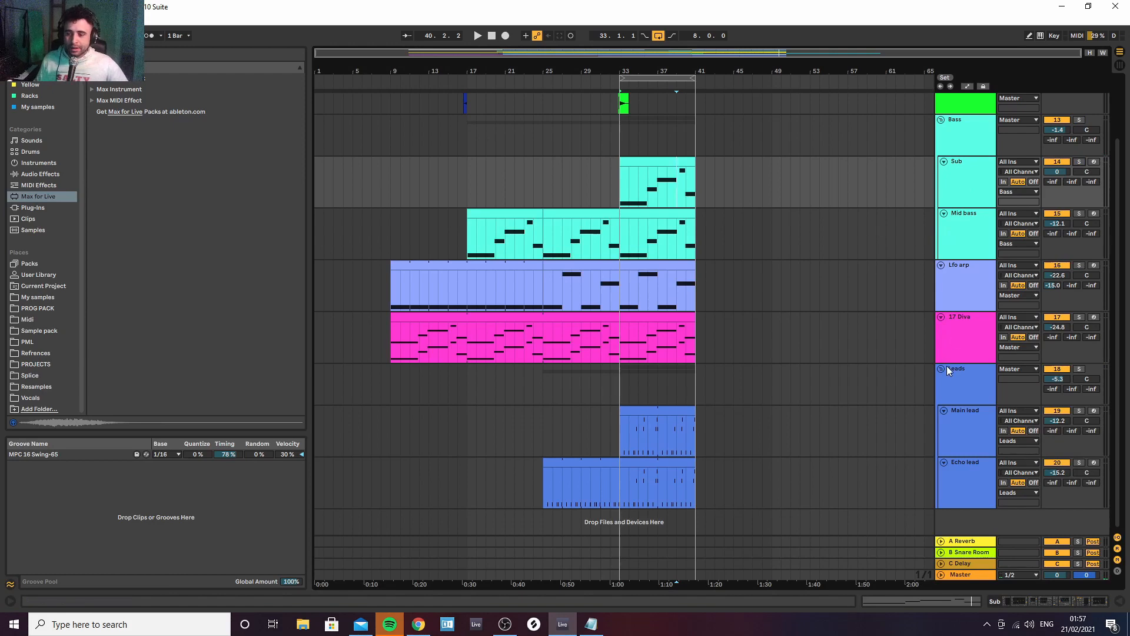
{"action": "scroll", "coordinate": [870, 256], "scroll_direction": "up", "scroll_amount": 3}
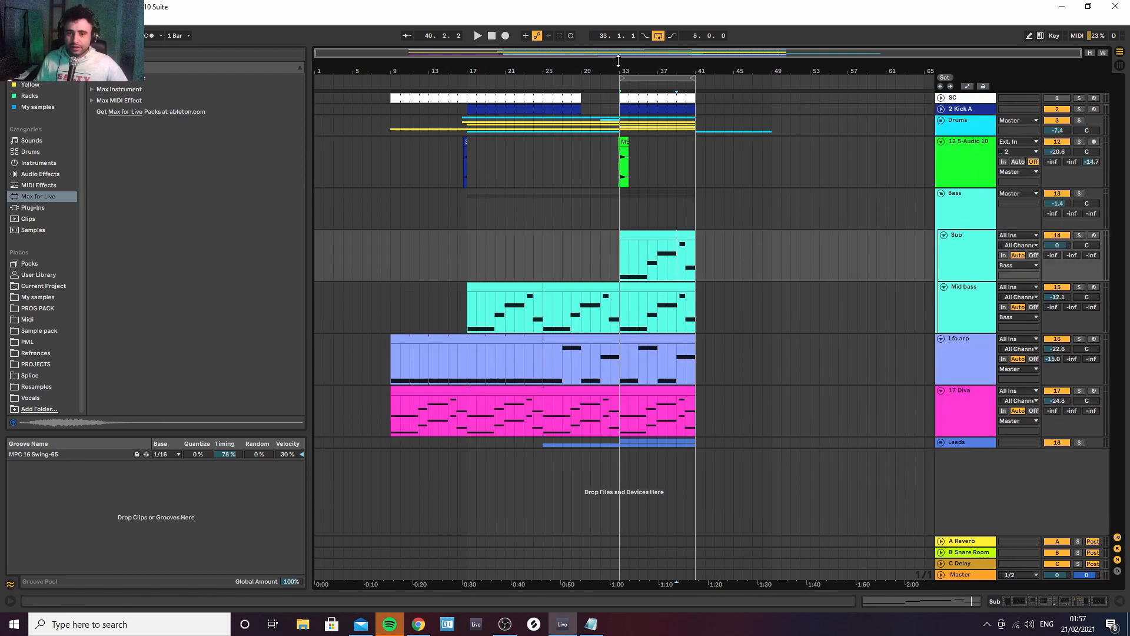
Solo the 12 S-Audio 10 track and play its MB - Hat 7 clips from just before bar 33
{"action": "left_click_drag", "start_coordinate": [620, 68], "coordinate": [620, 139]}
{"action": "left_click", "coordinate": [906, 168]}
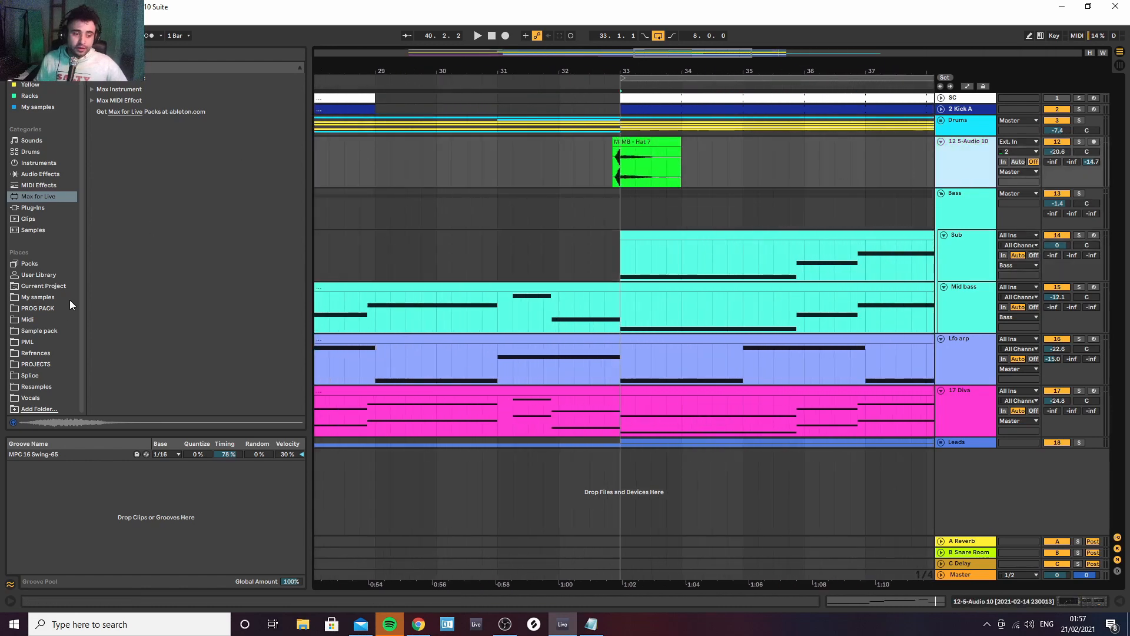
{"action": "left_click", "coordinate": [650, 143]}
{"action": "left_click", "coordinate": [627, 167]}
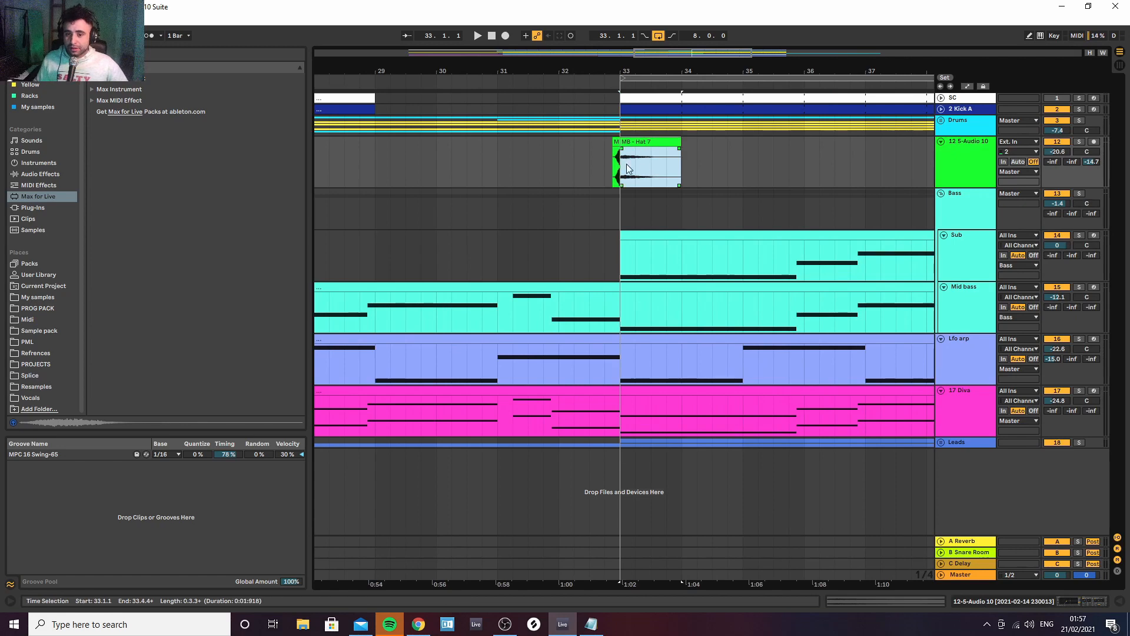
{"action": "left_click", "coordinate": [613, 102]}
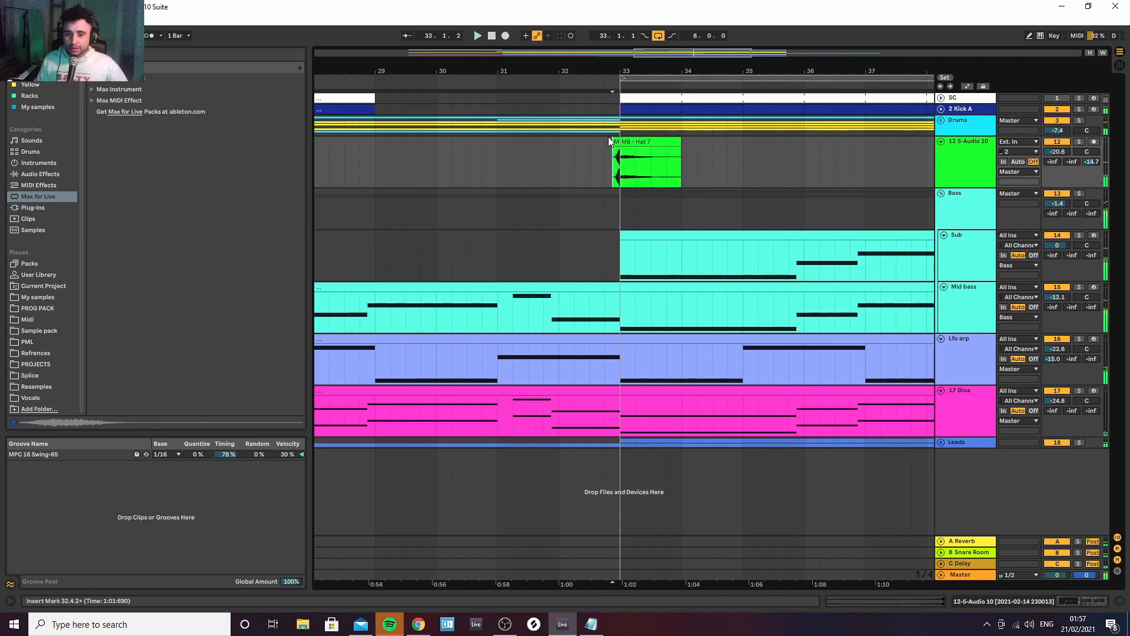
{"action": "key", "text": "space"}
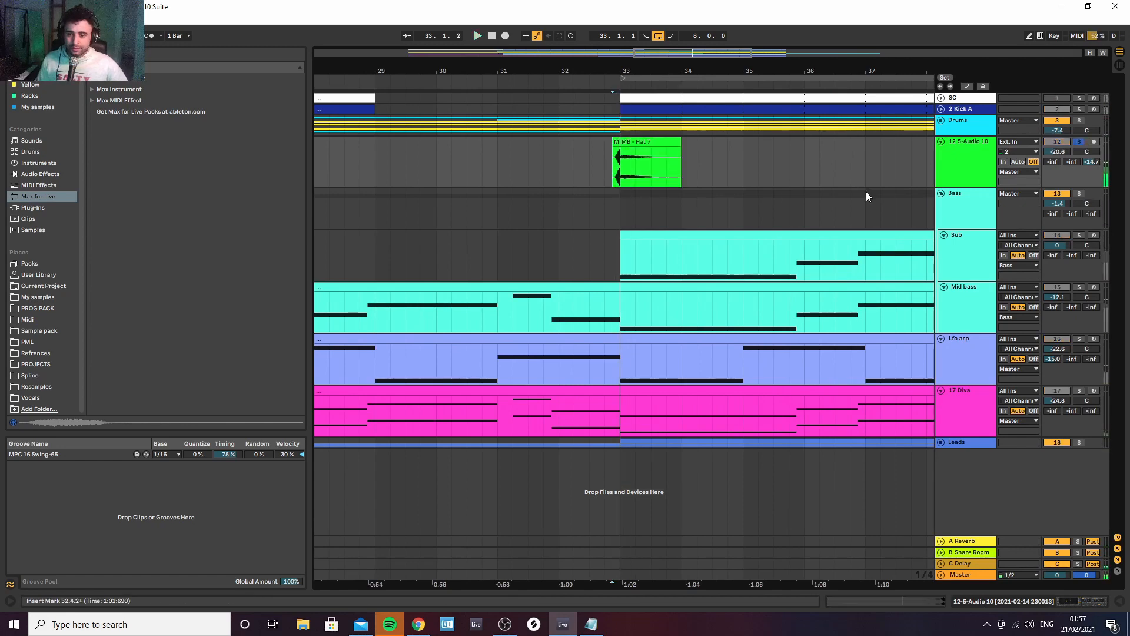
Examine the 12 S-Audio 10 track's EQ Eight and Church reverb, and the sample of the short MB - Hat 7 clip before bar 33
{"action": "left_click", "coordinate": [1069, 602]}
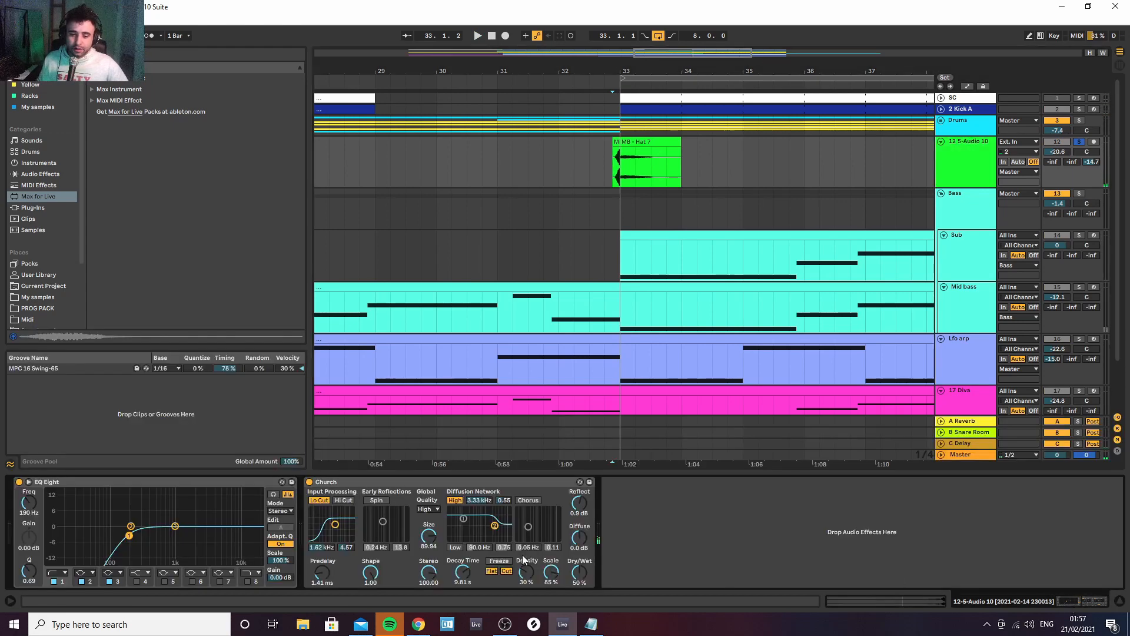
{"action": "left_click_drag", "start_coordinate": [610, 87], "coordinate": [622, 135]}
{"action": "double_click", "coordinate": [641, 136]}
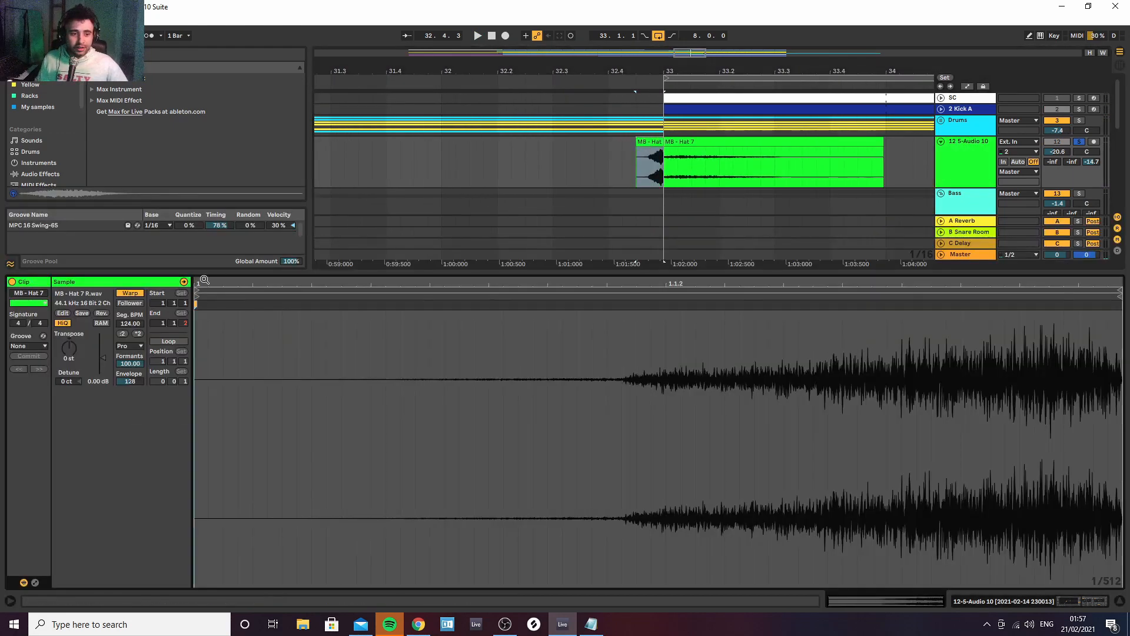
{"action": "left_click", "coordinate": [1120, 601]}
{"action": "left_click_drag", "start_coordinate": [646, 72], "coordinate": [588, 13]}
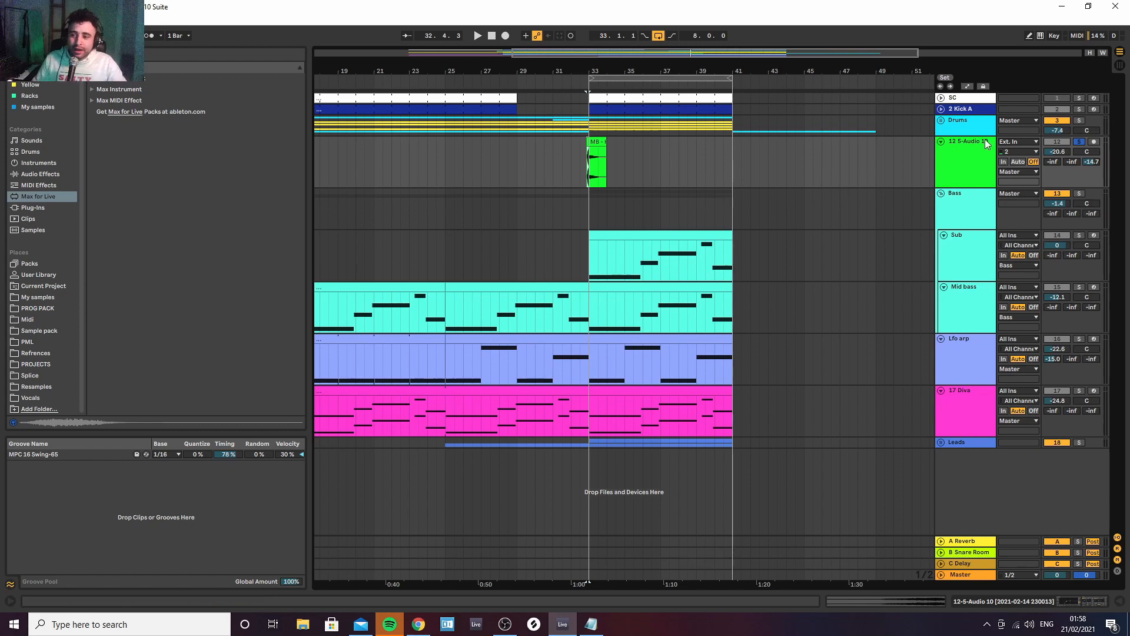
Unsolo the 12 S-Audio 10 track and select the Bass group track
{"action": "left_click", "coordinate": [1079, 141]}
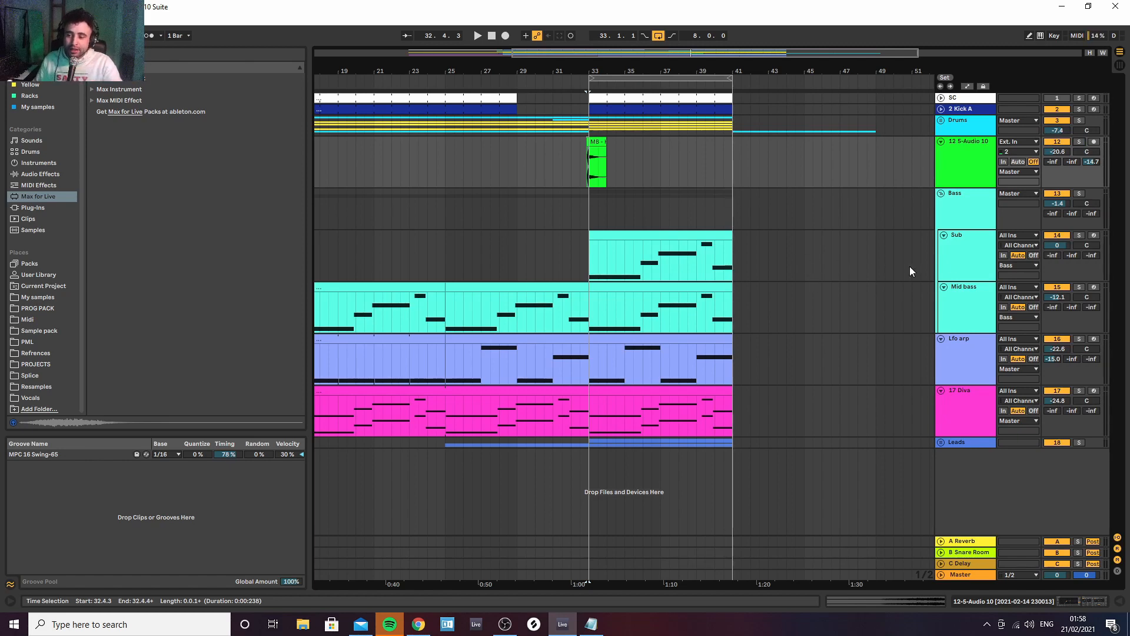
{"action": "left_click", "coordinate": [952, 225]}
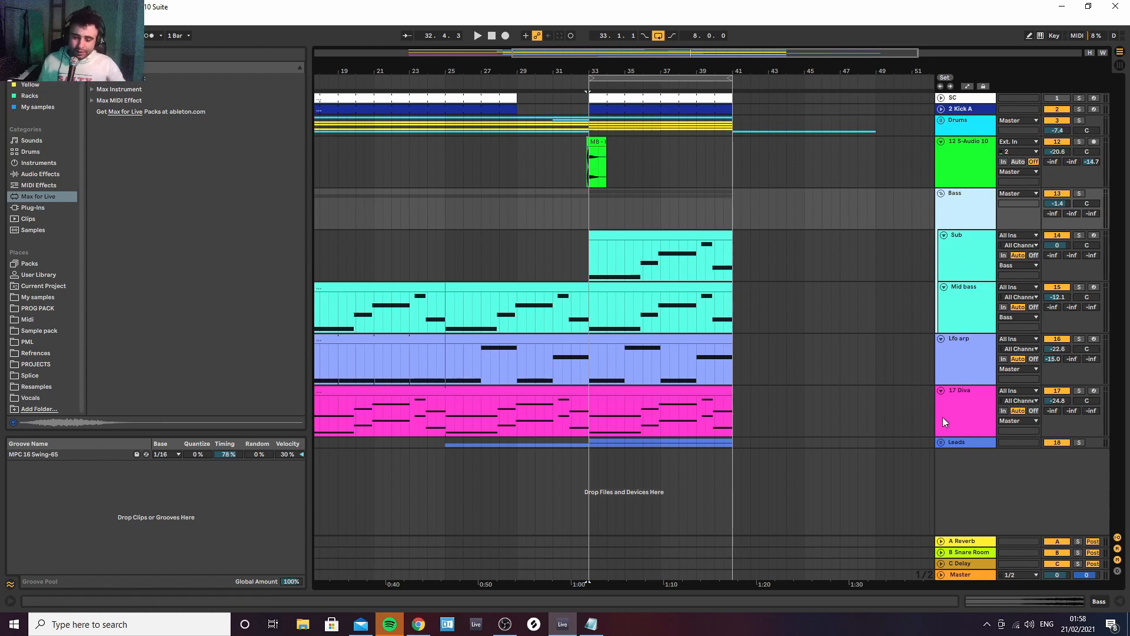
Switch to Chrome to view the Out of the Loop one on one training page, and return to Ableton Live
{"action": "left_click", "coordinate": [505, 624]}
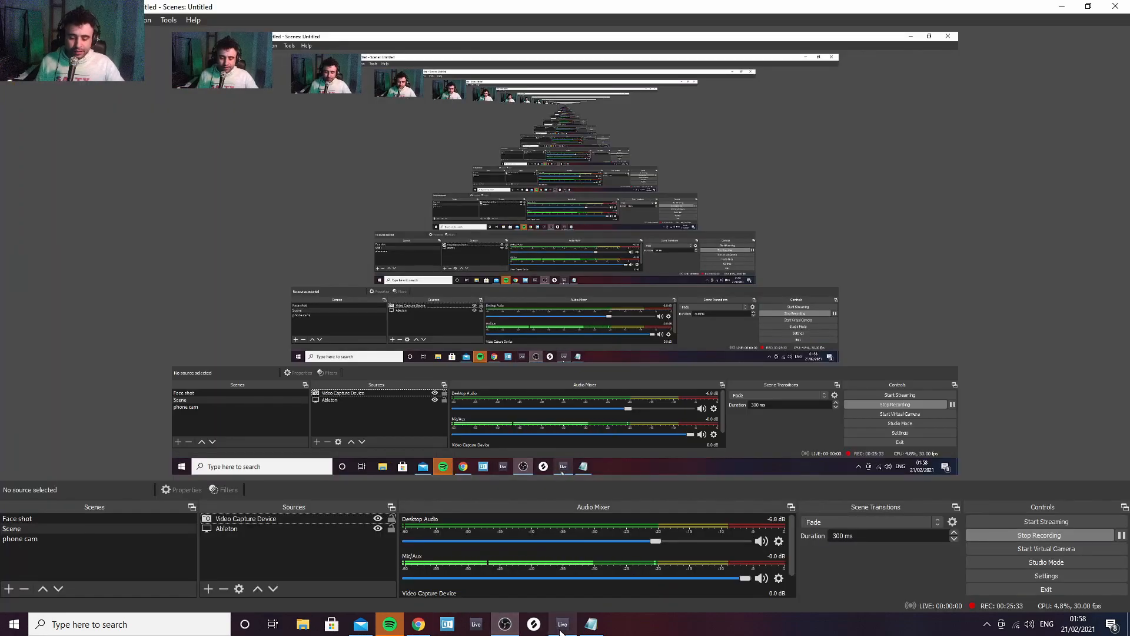
{"action": "left_click", "coordinate": [418, 624]}
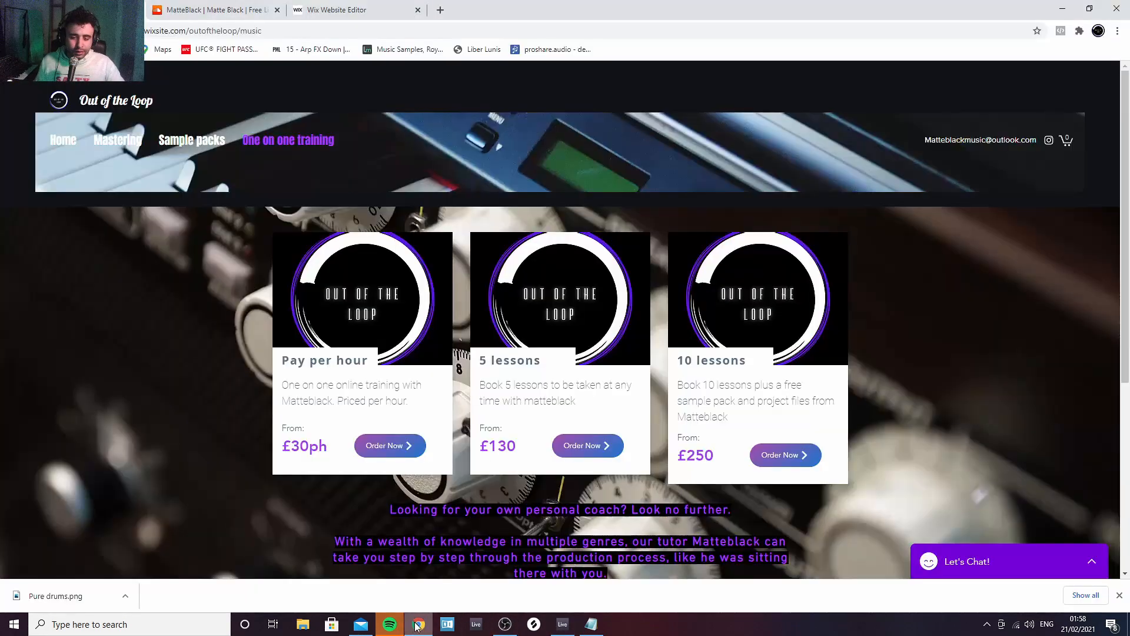
{"action": "left_click", "coordinate": [562, 624]}
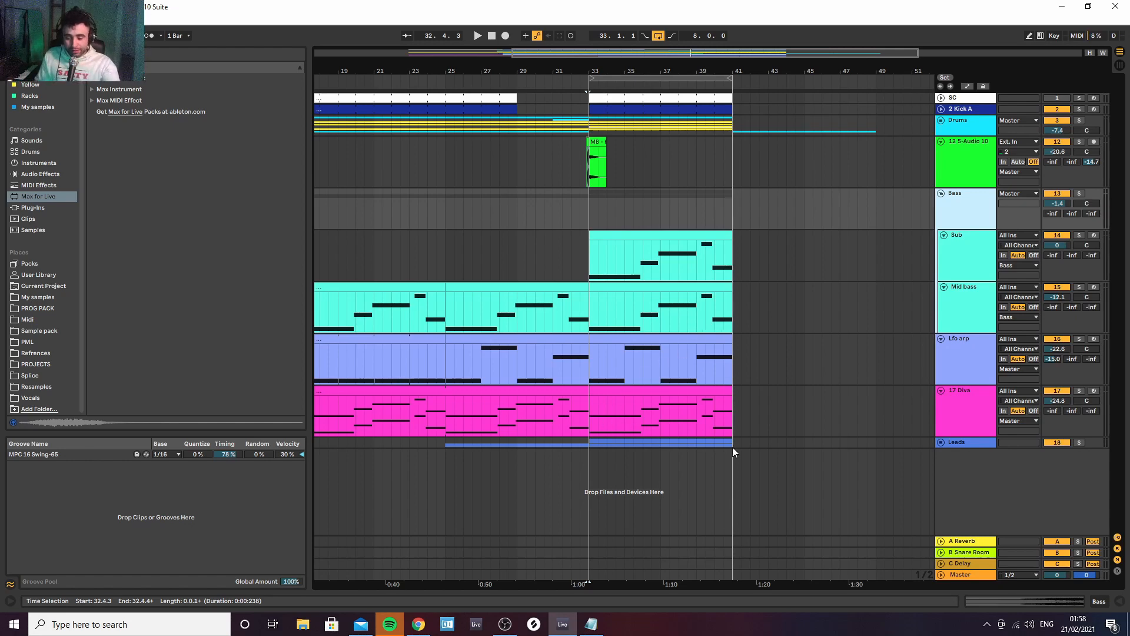
Show the Master track's devices and unfold its Audio Effect Rack and Master chain rack for inspection
{"action": "left_click_drag", "start_coordinate": [714, 81], "coordinate": [710, 60]}
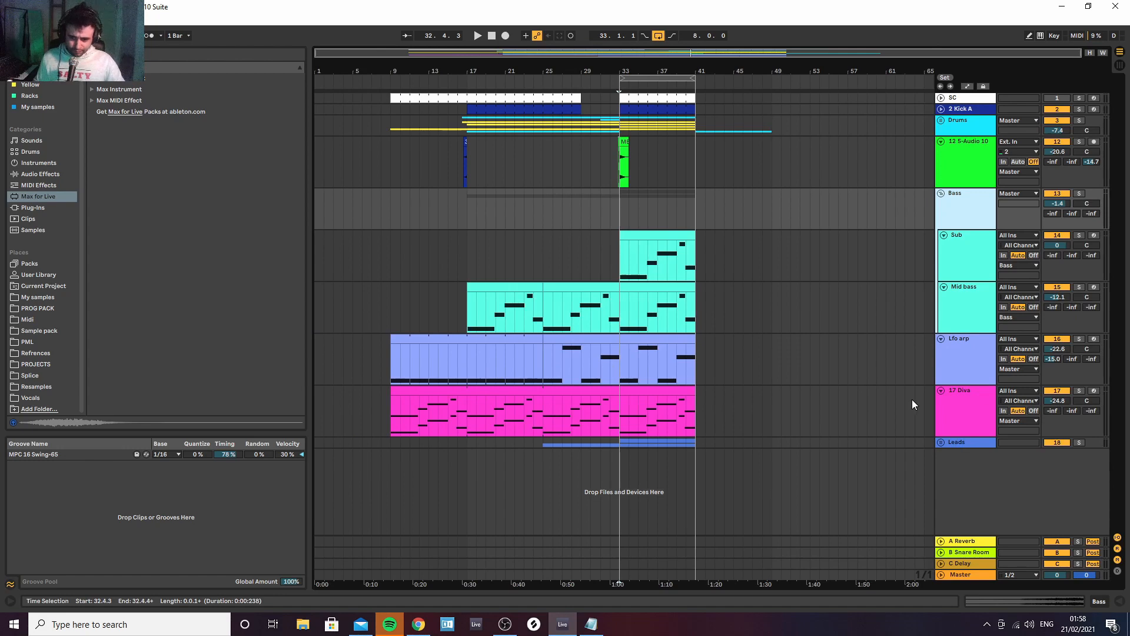
{"action": "left_click", "coordinate": [961, 574]}
{"action": "left_click", "coordinate": [1028, 600]}
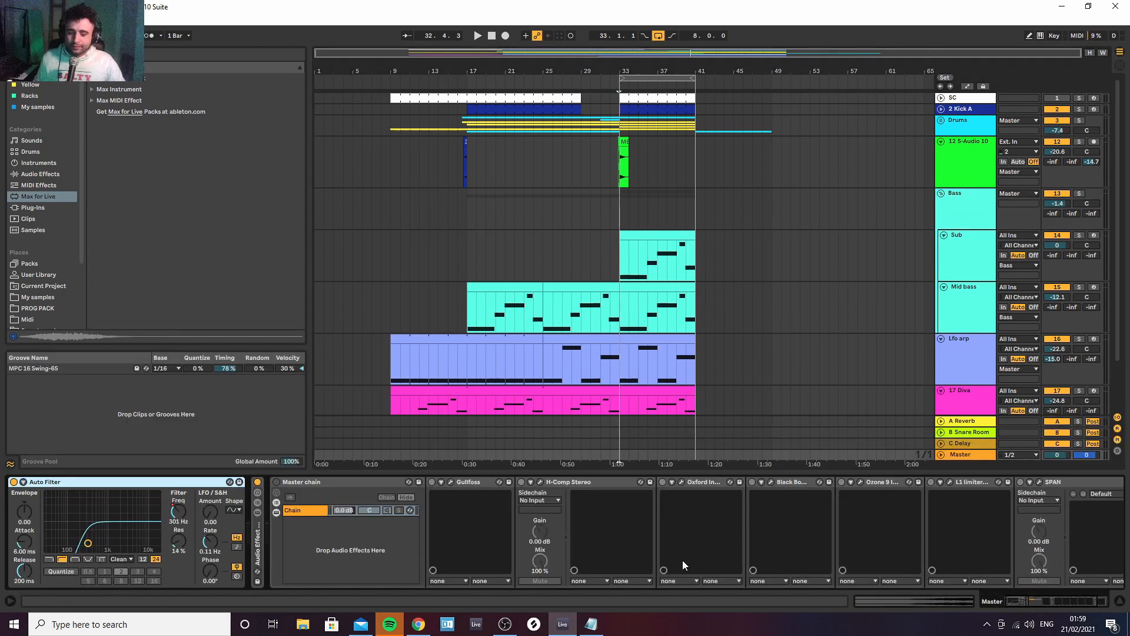
{"action": "double_click", "coordinate": [312, 481]}
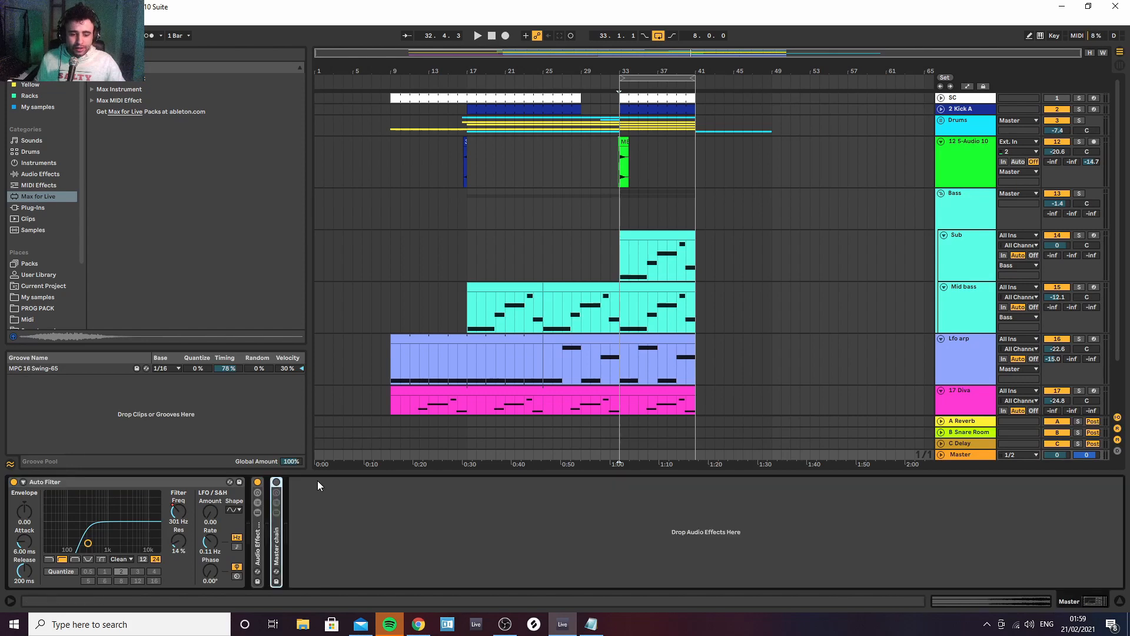
{"action": "double_click", "coordinate": [257, 535]}
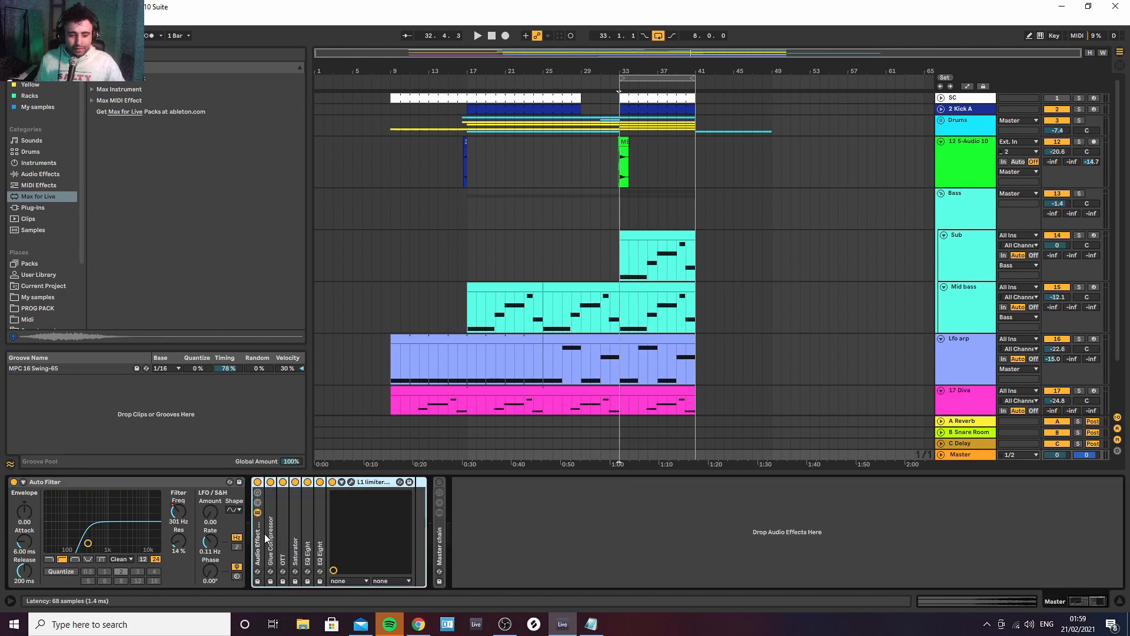
{"action": "double_click", "coordinate": [440, 531]}
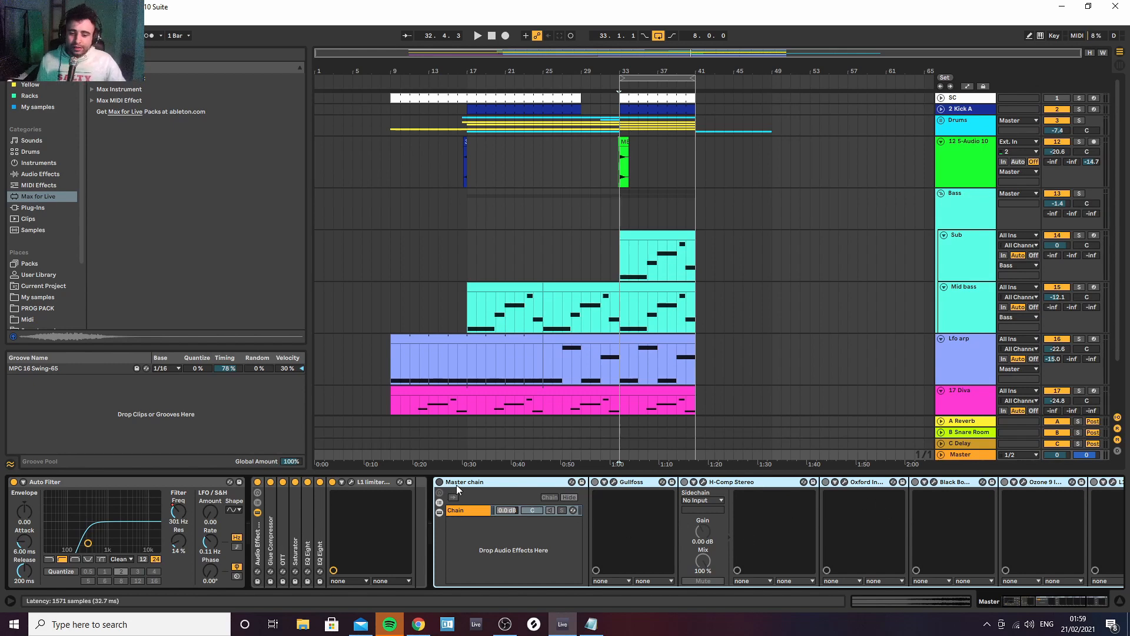
Close the Realtek HD Audio Manager window and select the Master track's Audio Effect Rack
{"action": "left_click", "coordinate": [562, 383]}
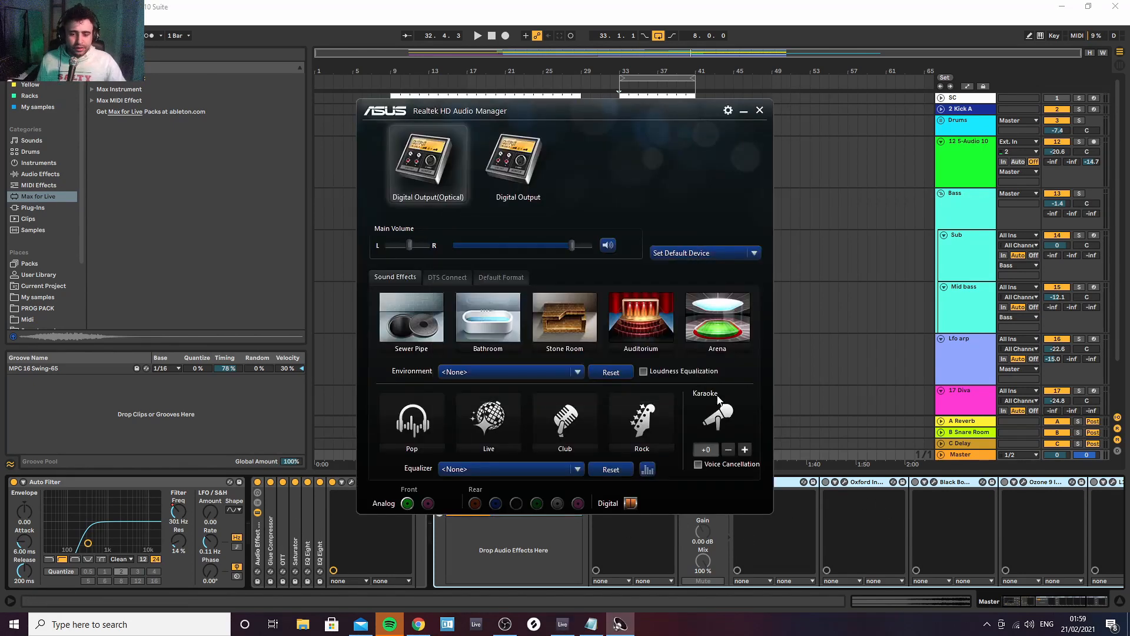
{"action": "left_click", "coordinate": [760, 111]}
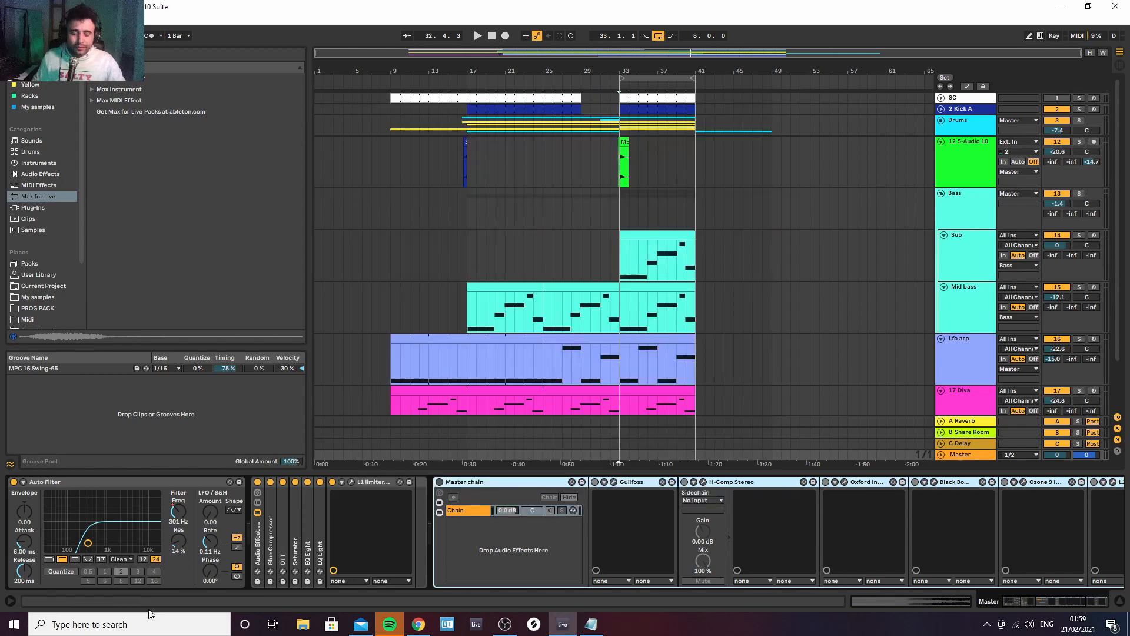
{"action": "left_click", "coordinate": [259, 541]}
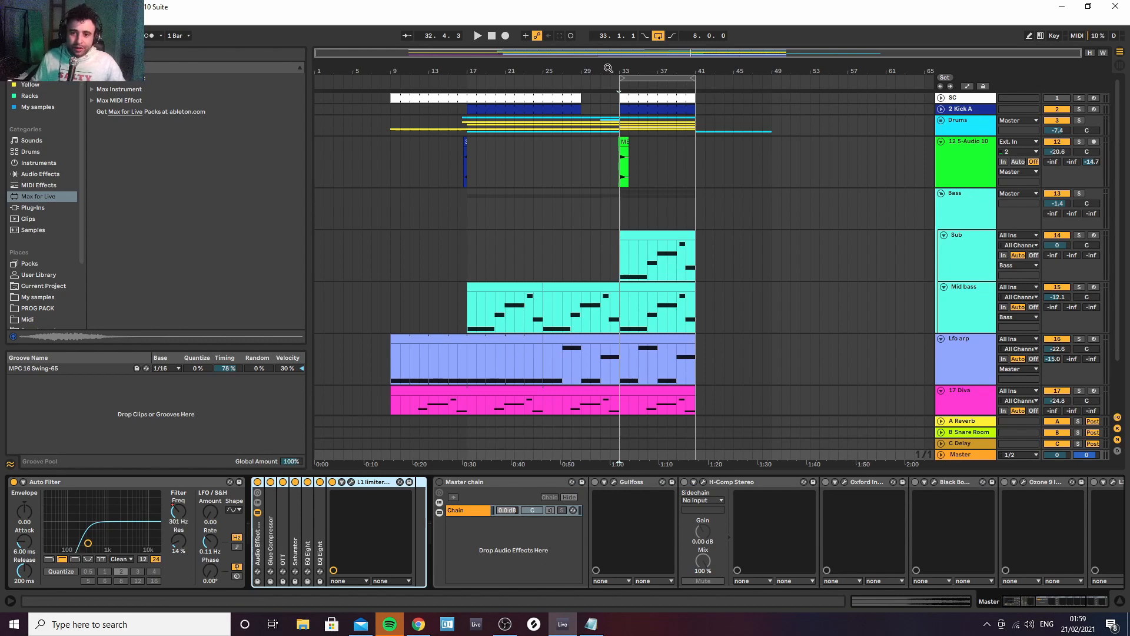
Play the arrangement from bar 29 while watching the Auto Filter frequency on the Master track
{"action": "left_click_drag", "start_coordinate": [610, 69], "coordinate": [630, 129]}
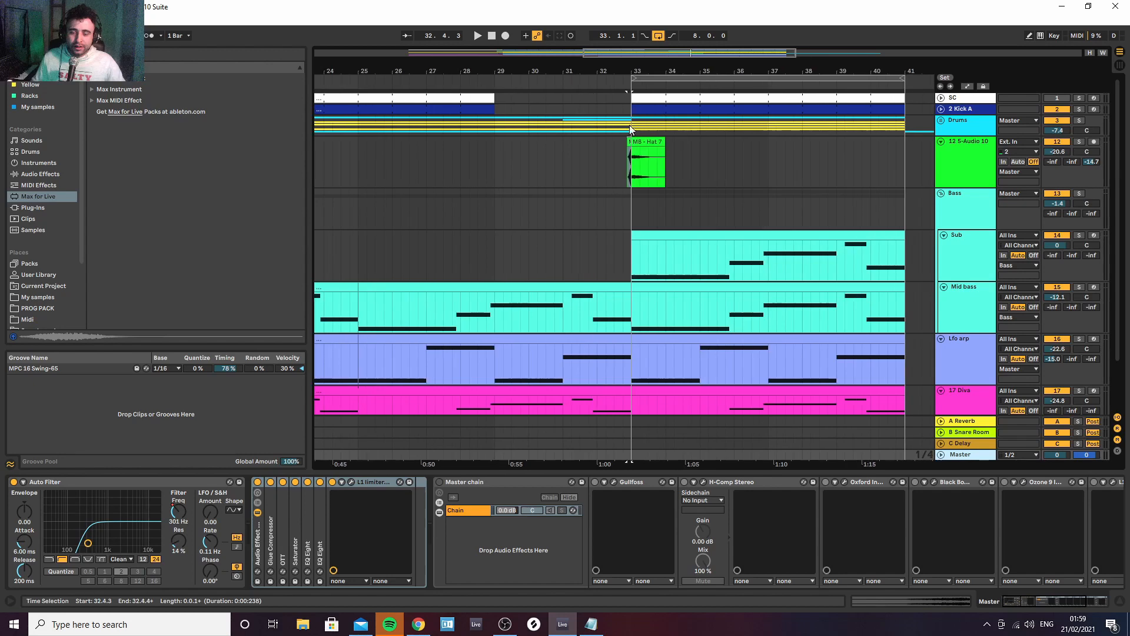
{"action": "left_click", "coordinate": [497, 175]}
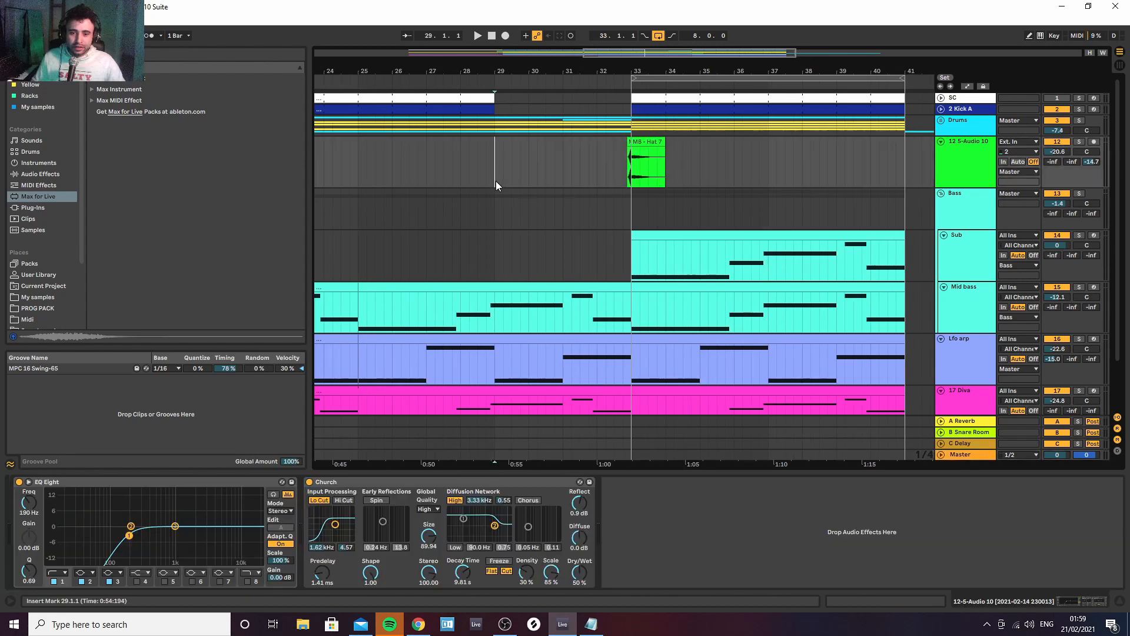
{"action": "left_click", "coordinate": [956, 452]}
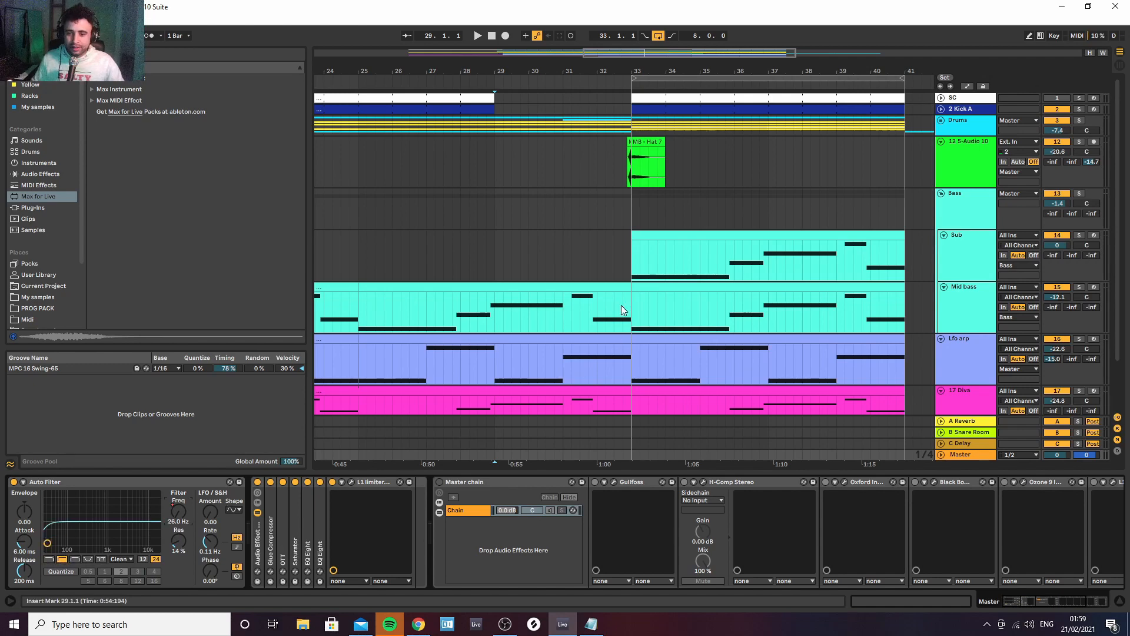
{"action": "left_click", "coordinate": [497, 268]}
{"action": "key", "text": "space"}
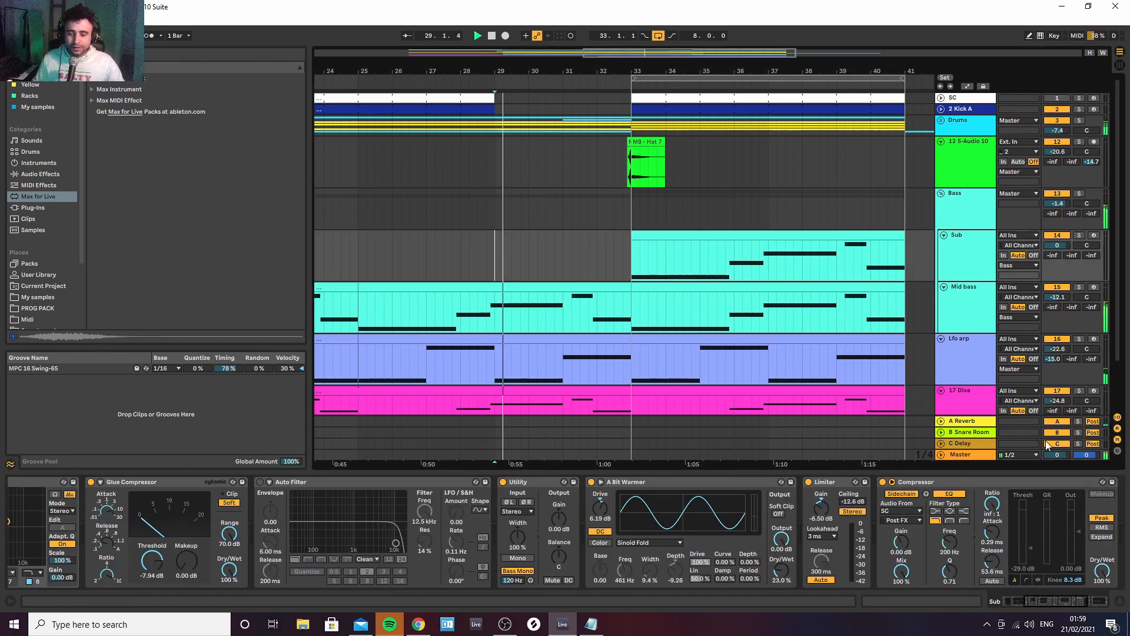
{"action": "left_click", "coordinate": [987, 458]}
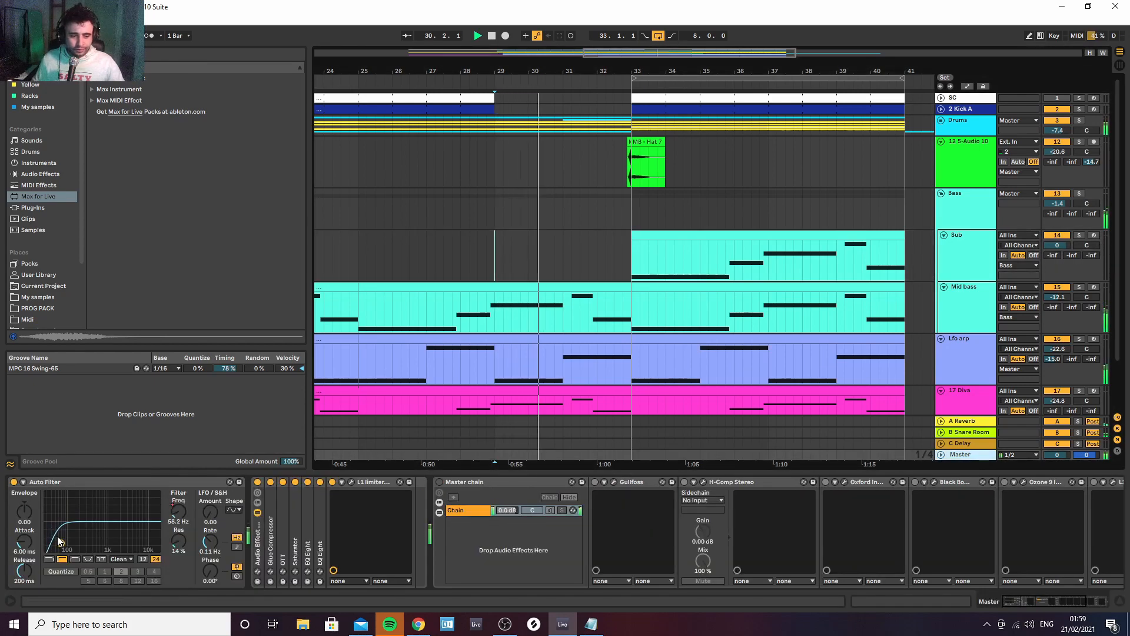
{"action": "left_click_drag", "start_coordinate": [53, 543], "coordinate": [74, 543]}
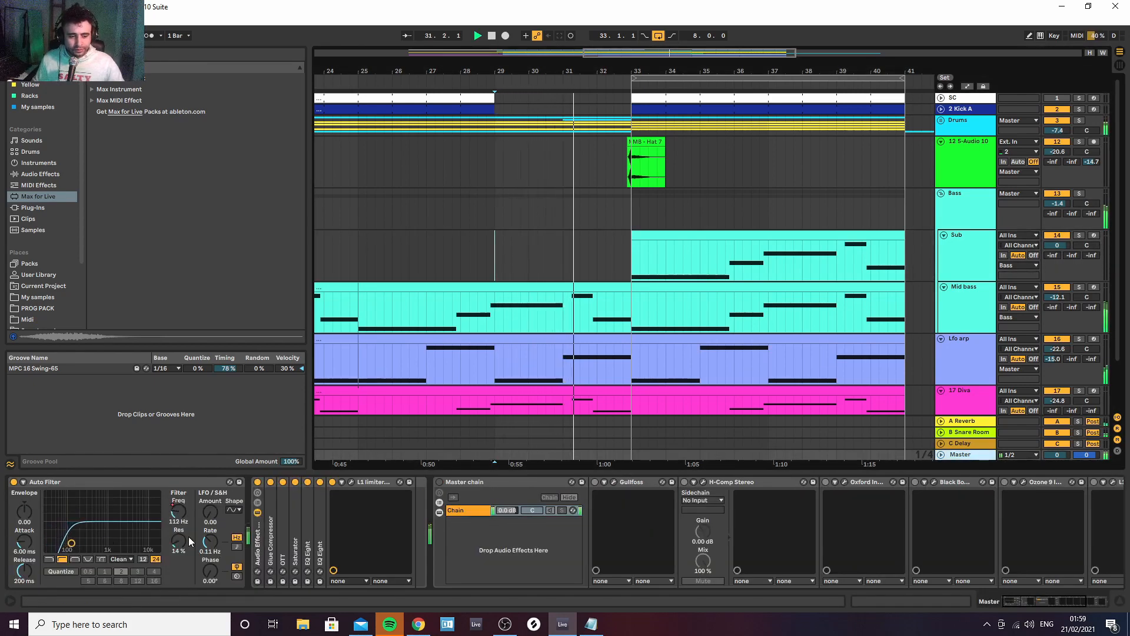
Review the Master track's Auto Filter frequency automation leading into bar 33, stop playback and hide the automation lanes
{"action": "key", "text": "a"}
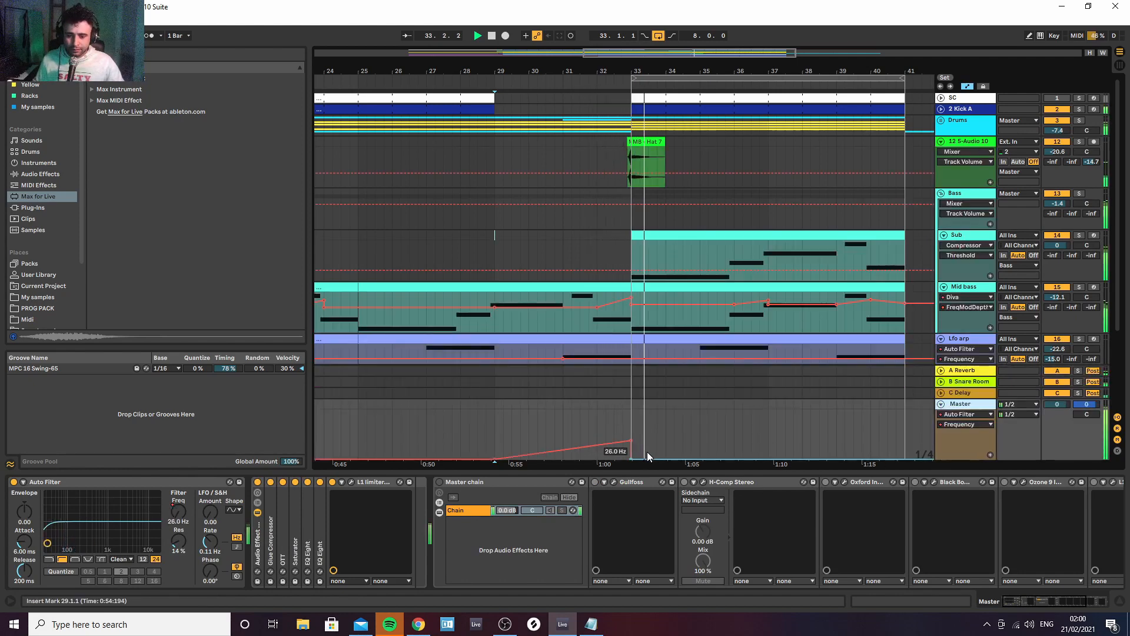
{"action": "key", "text": "space"}
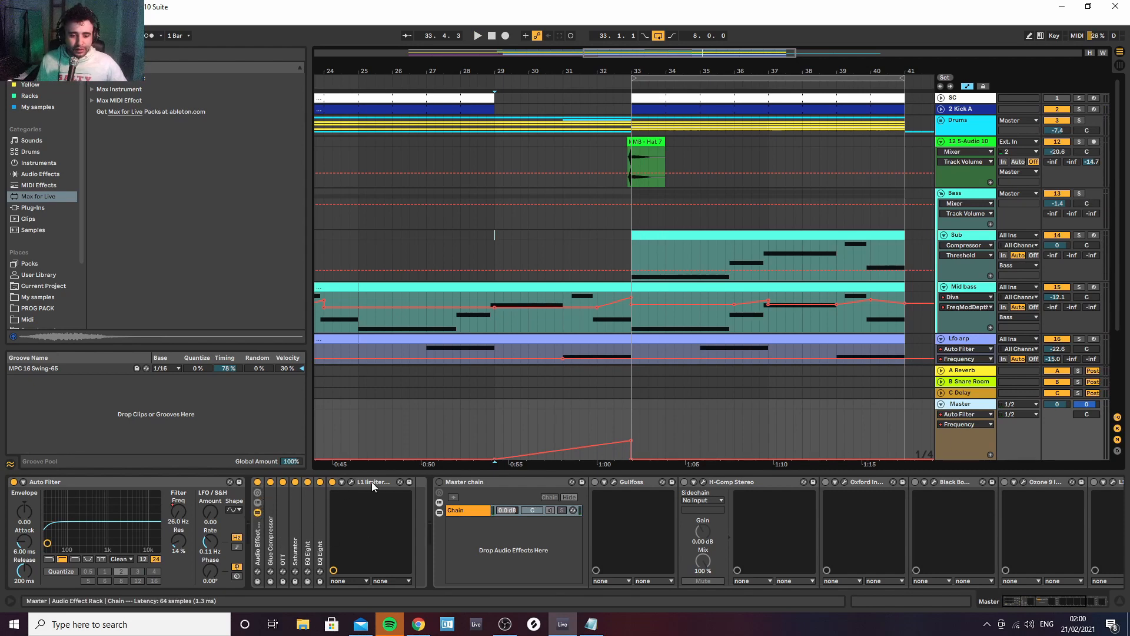
{"action": "key", "text": "a"}
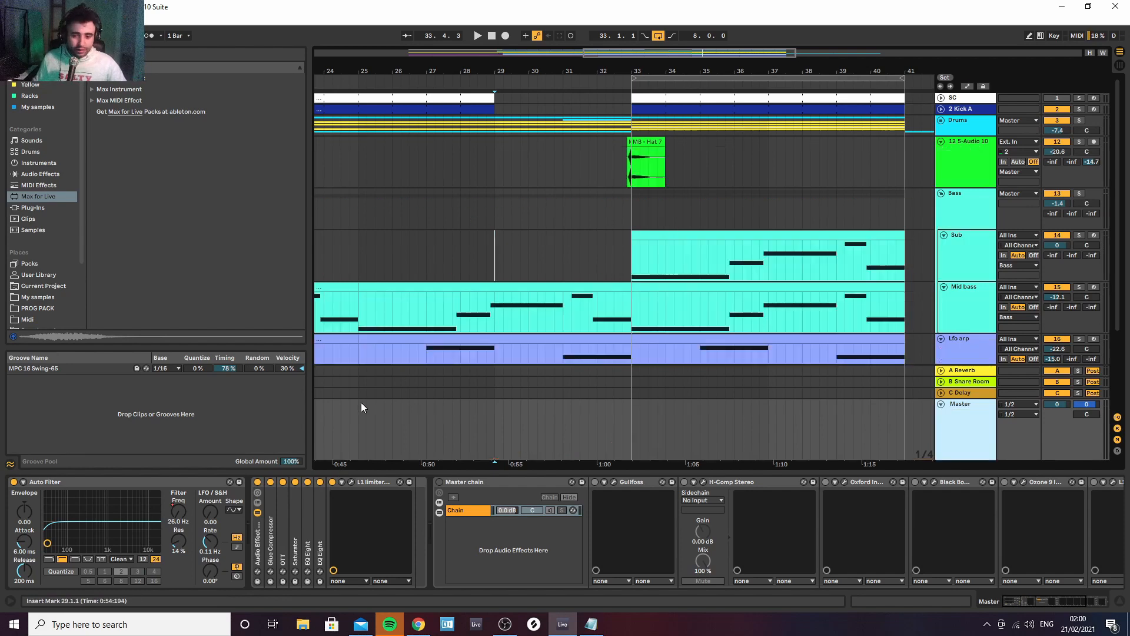
Show the automation lanes and unfold the Glue Compressor, OTT, Saturator and both EQ Eight devices in the Master track's Audio Effect Rack
{"action": "key", "text": "a"}
{"action": "left_click", "coordinate": [259, 529]}
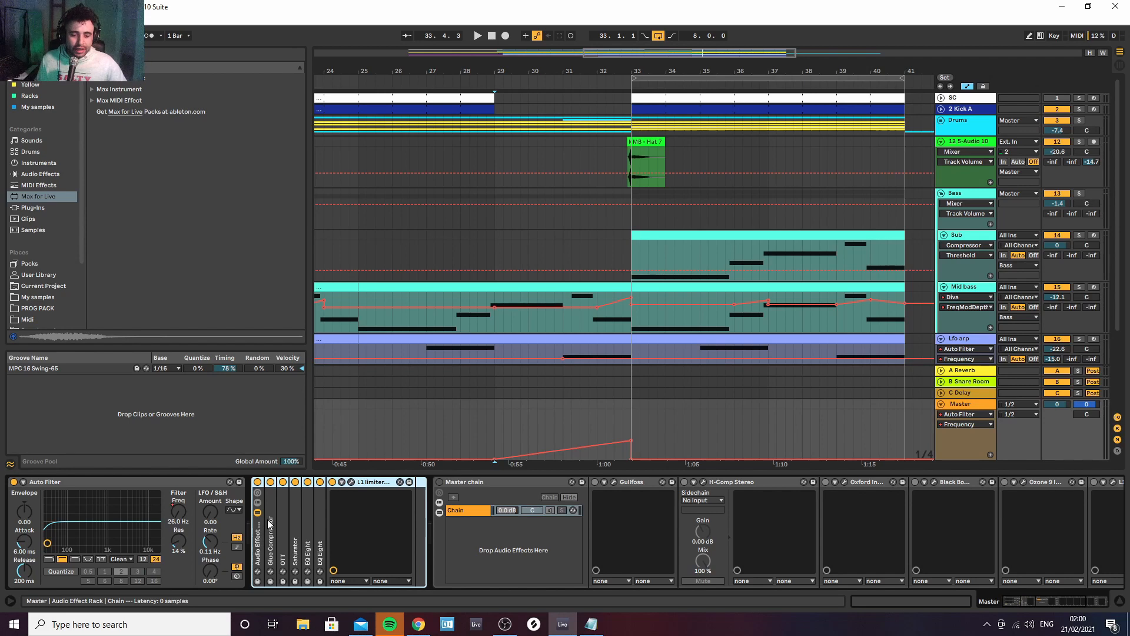
{"action": "double_click", "coordinate": [269, 518]}
{"action": "double_click", "coordinate": [437, 514]}
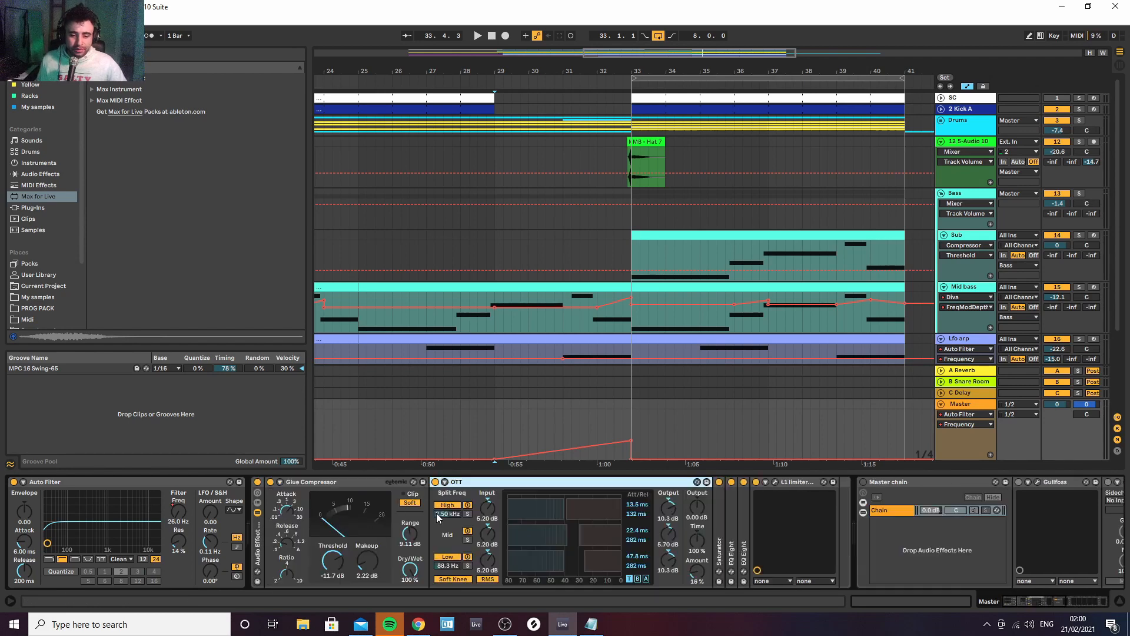
{"action": "double_click", "coordinate": [720, 517]}
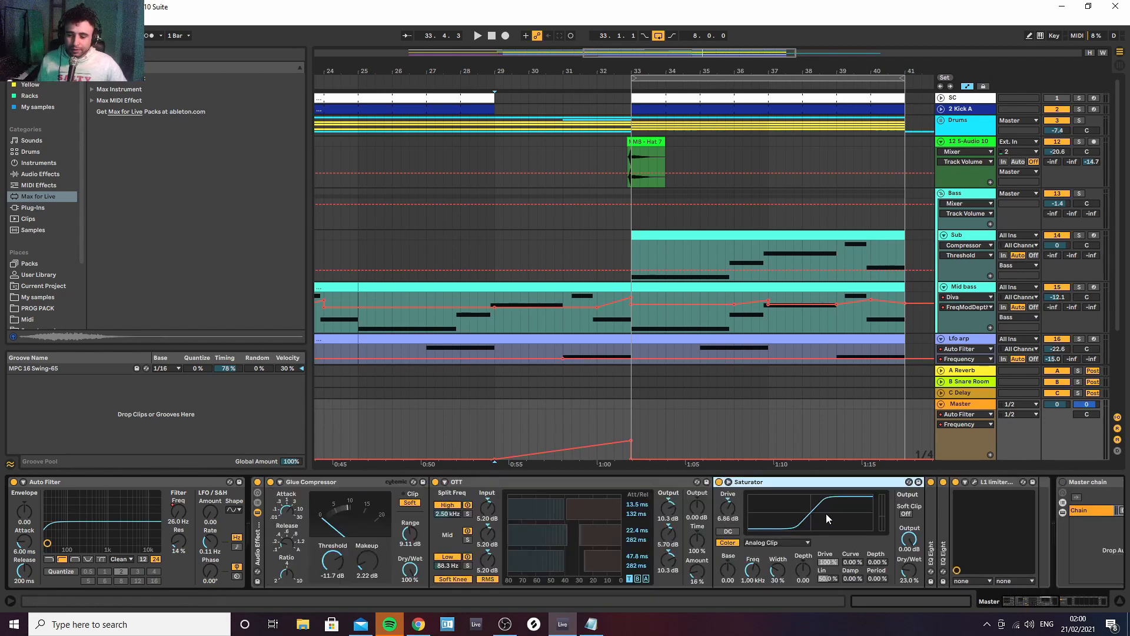
{"action": "double_click", "coordinate": [931, 517]}
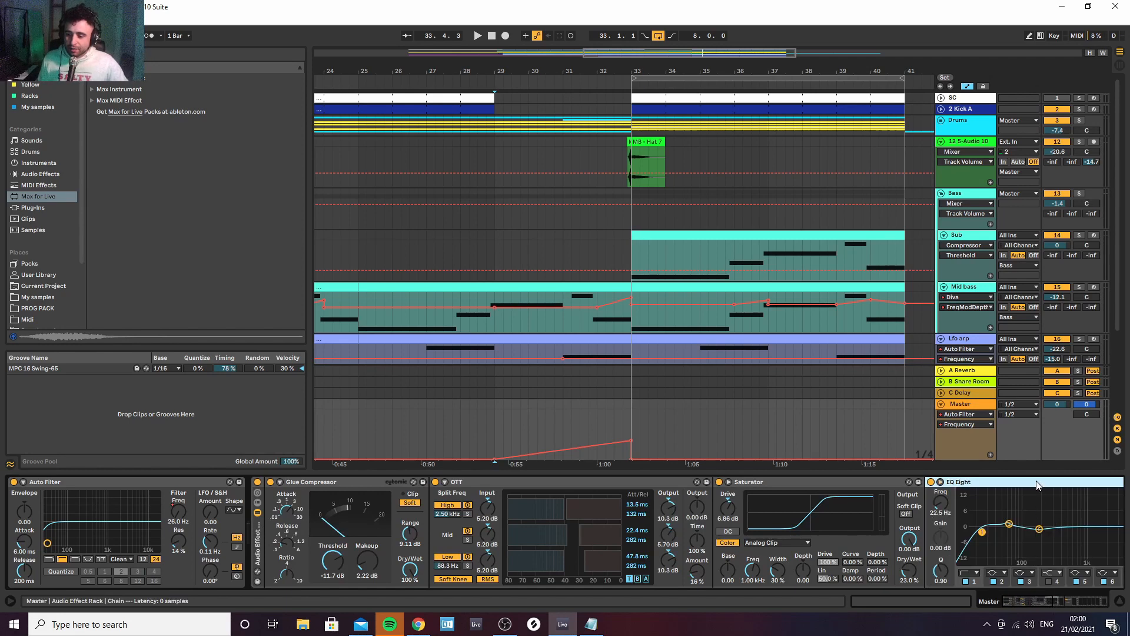
{"action": "scroll", "coordinate": [1037, 484], "scroll_direction": "down", "scroll_amount": 3}
{"action": "double_click", "coordinate": [1025, 523]}
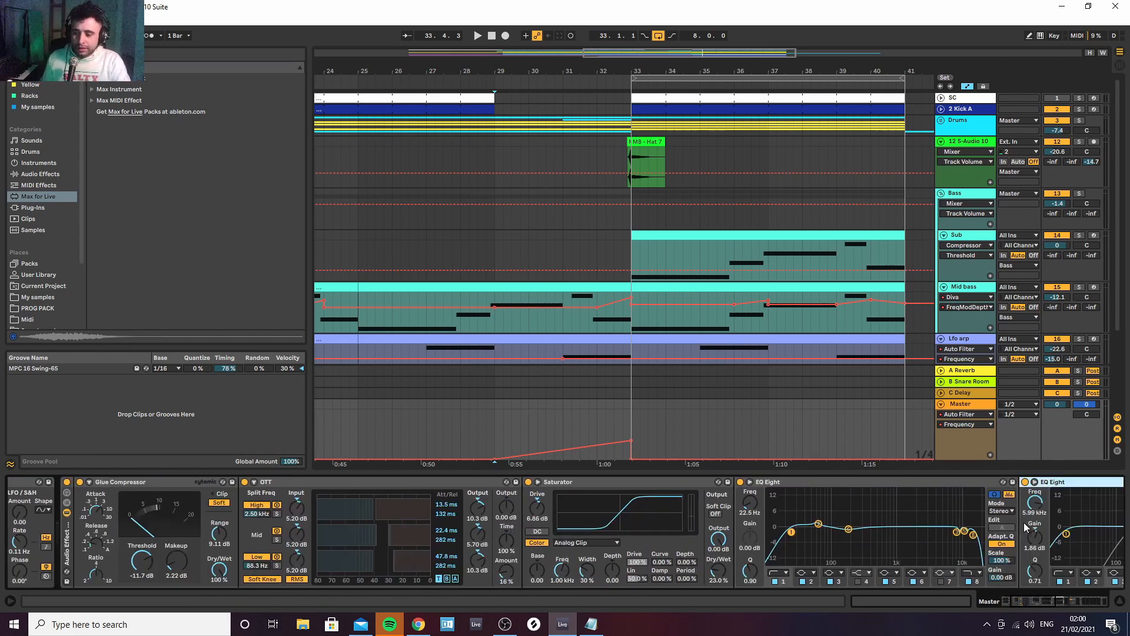
Look through the Master track's devices, from the Glue Compressor and EQ Eights to the Master chain rack's plug-ins
{"action": "scroll", "coordinate": [819, 475], "scroll_direction": "down", "scroll_amount": 4}
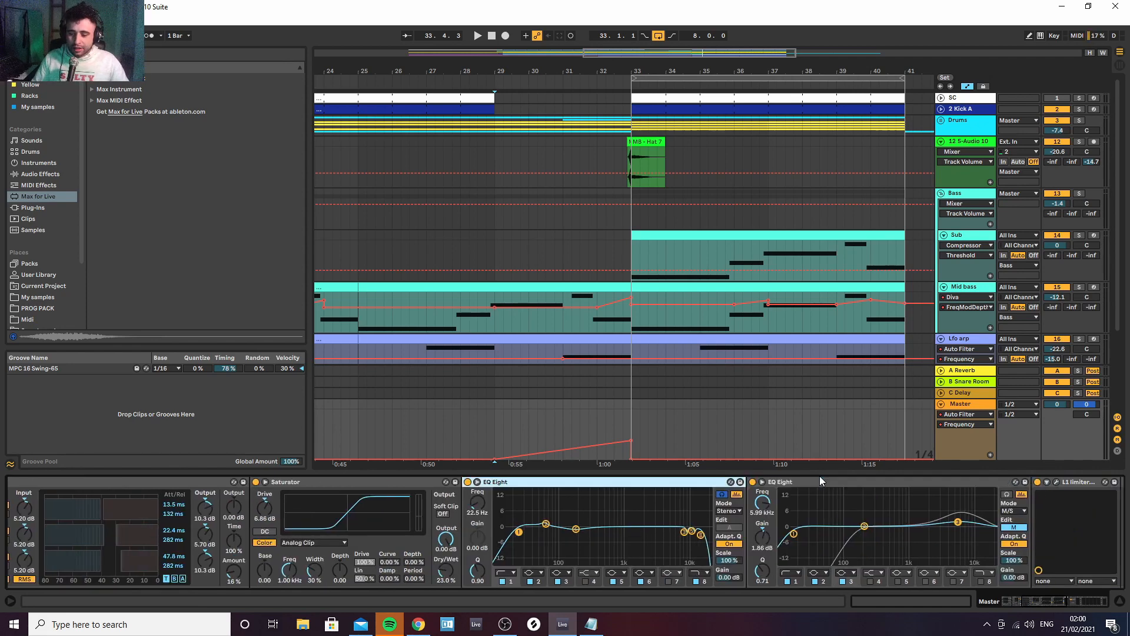
{"action": "scroll", "coordinate": [819, 476], "scroll_direction": "up", "scroll_amount": 1}
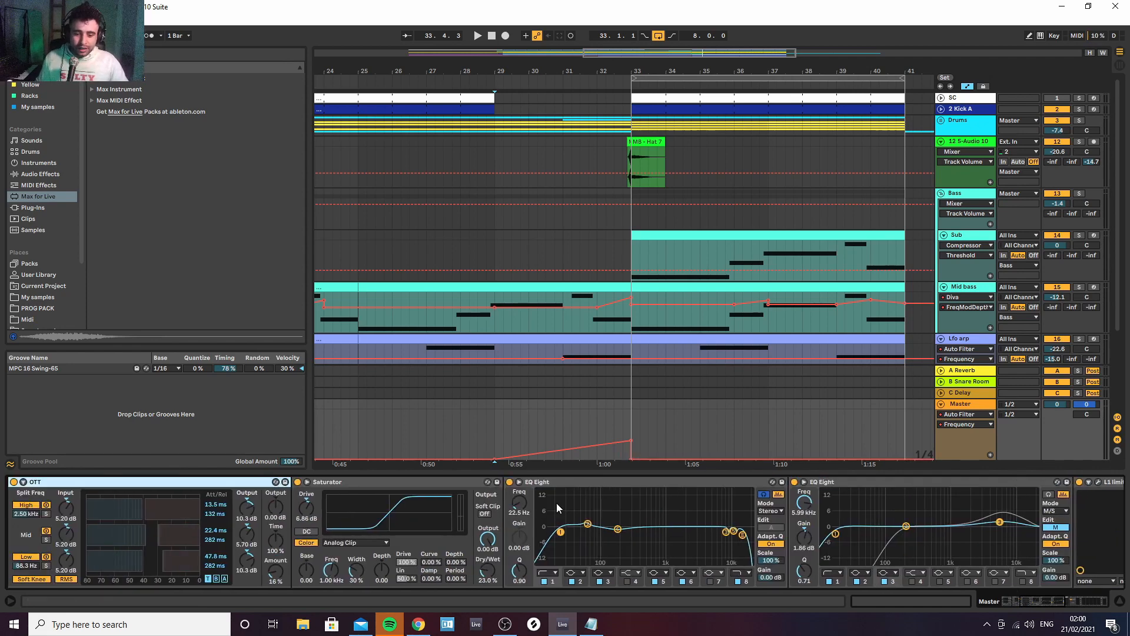
{"action": "scroll", "coordinate": [359, 479], "scroll_direction": "up", "scroll_amount": 3}
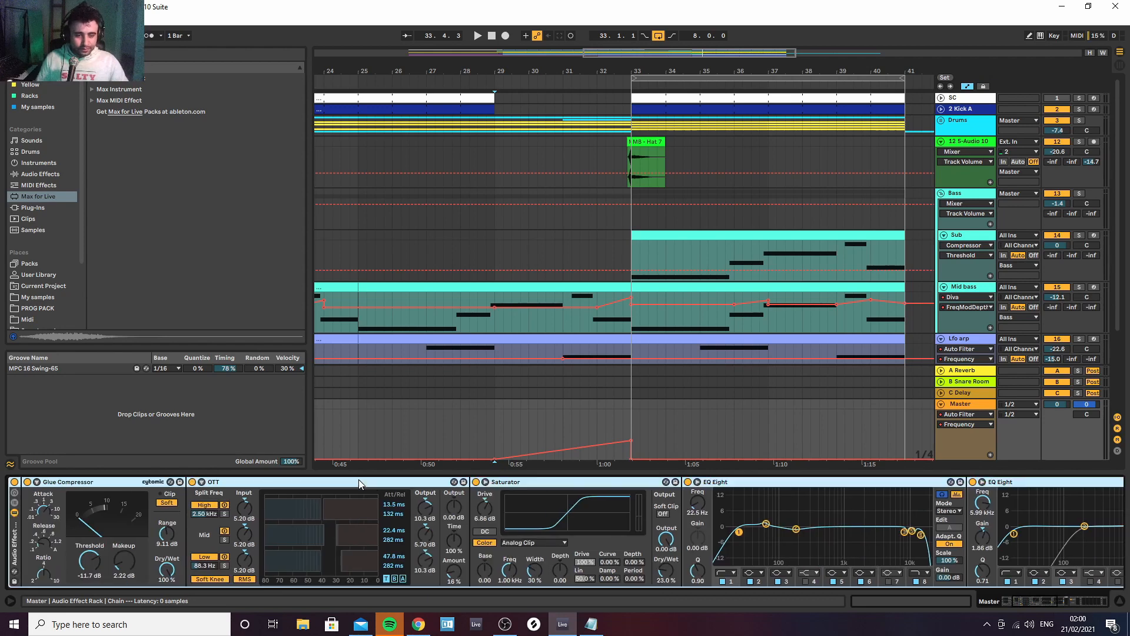
{"action": "left_click", "coordinate": [89, 486]}
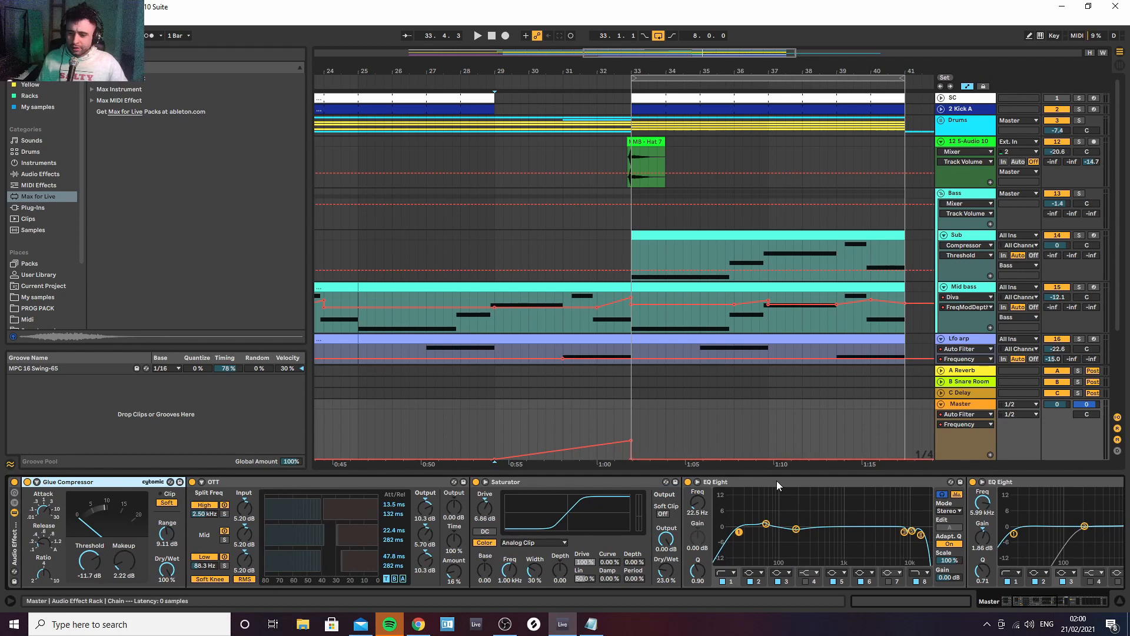
{"action": "left_click", "coordinate": [1025, 481]}
{"action": "scroll", "coordinate": [1017, 493], "scroll_direction": "down", "scroll_amount": 10}
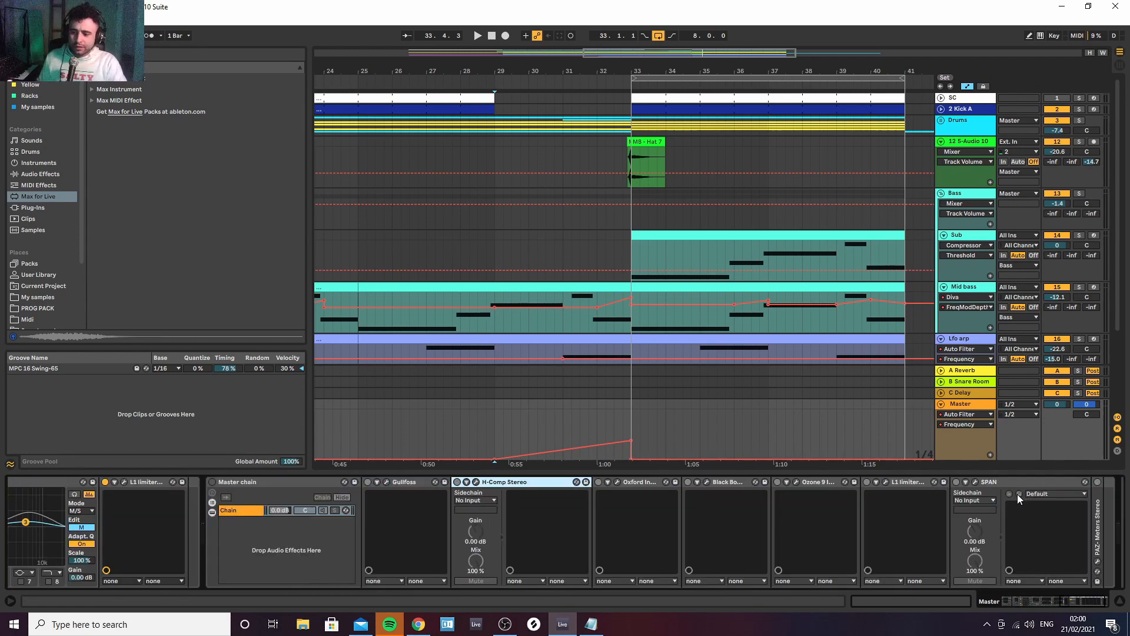
{"action": "scroll", "coordinate": [670, 496], "scroll_direction": "up", "scroll_amount": 8}
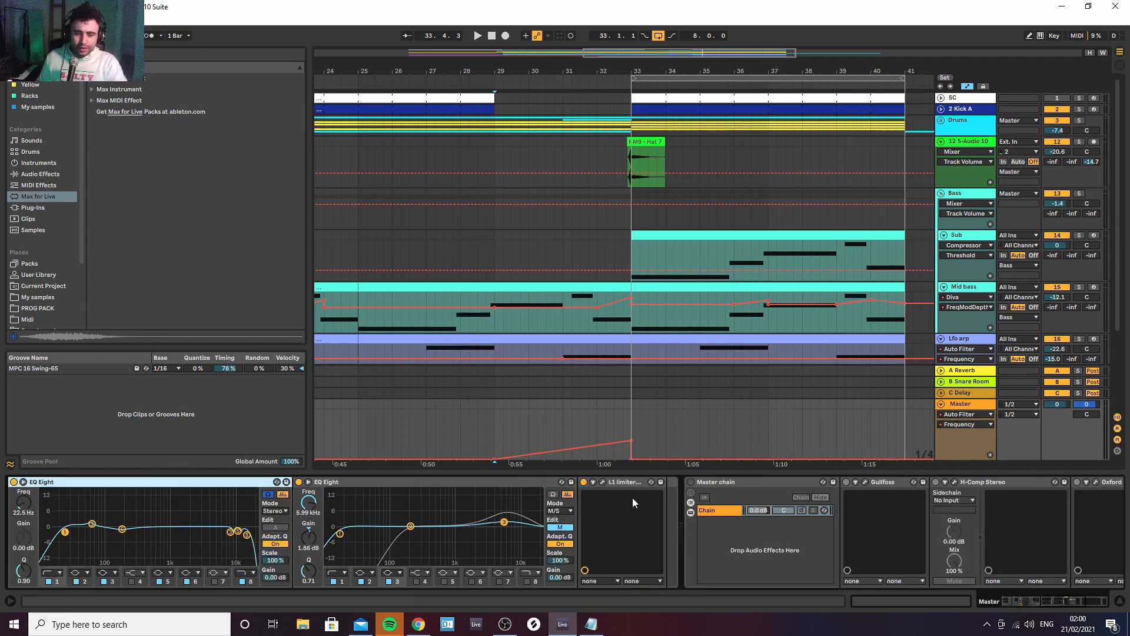
Turn off the rack's L1 limiter and second EQ Eight, and fold both EQ Eight devices
{"action": "left_click", "coordinate": [584, 482]}
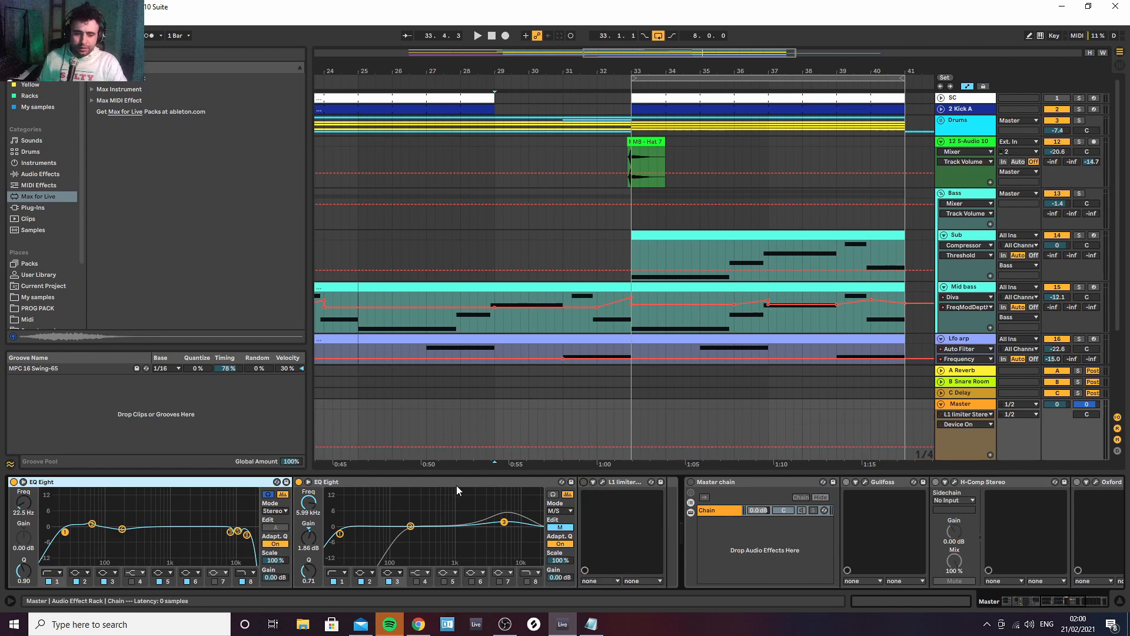
{"action": "scroll", "coordinate": [329, 482], "scroll_direction": "up", "scroll_amount": 5}
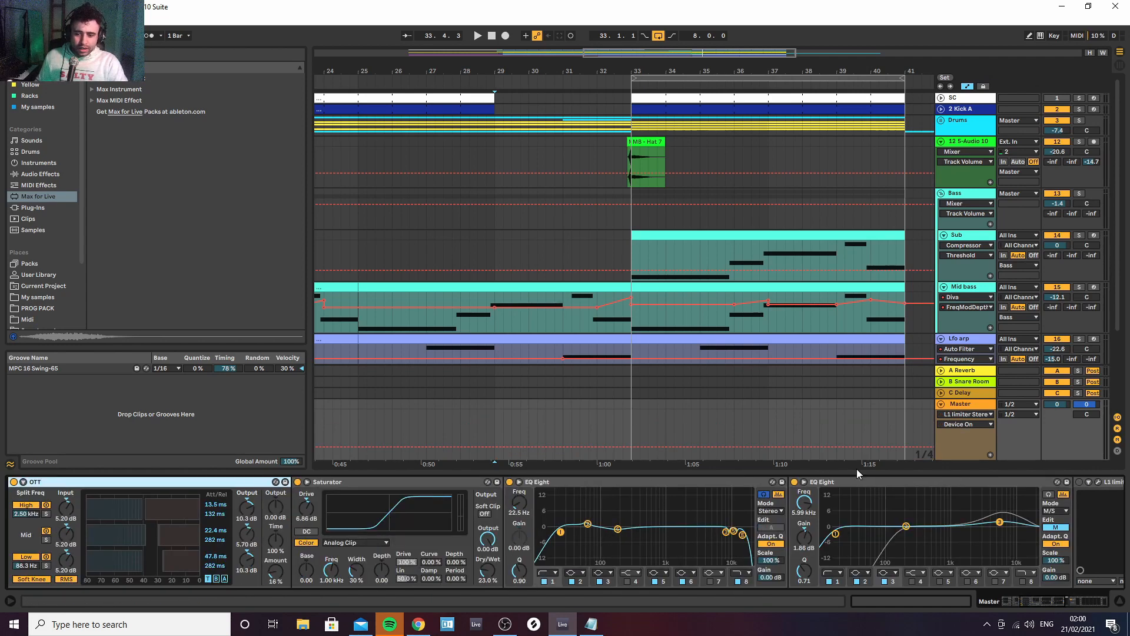
{"action": "left_click", "coordinate": [796, 483]}
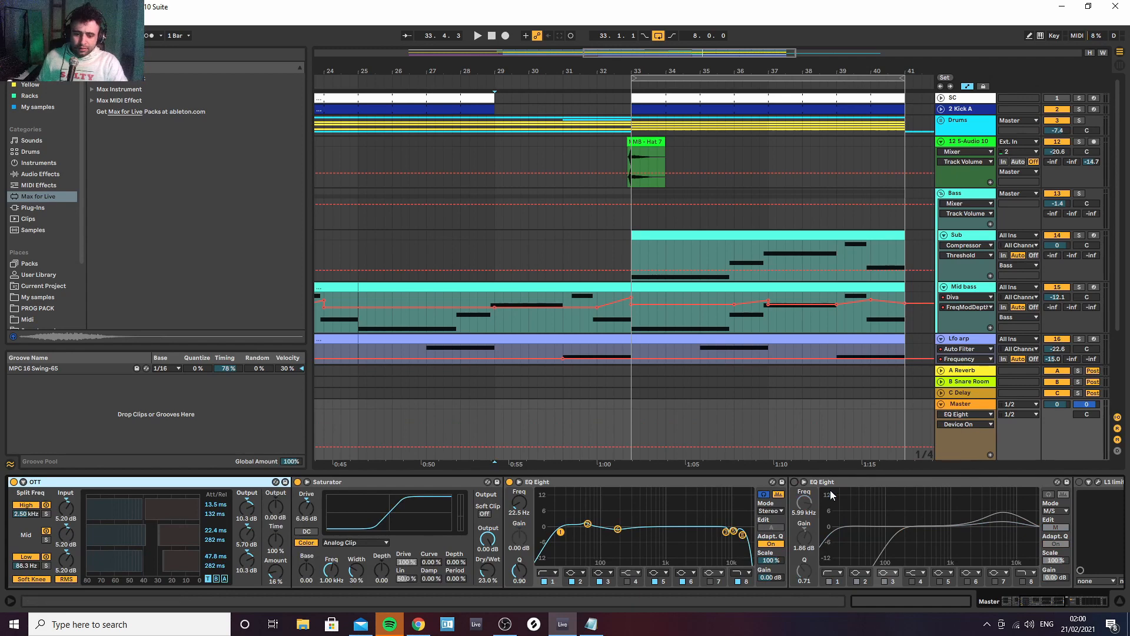
{"action": "double_click", "coordinate": [847, 482]}
{"action": "double_click", "coordinate": [592, 484]}
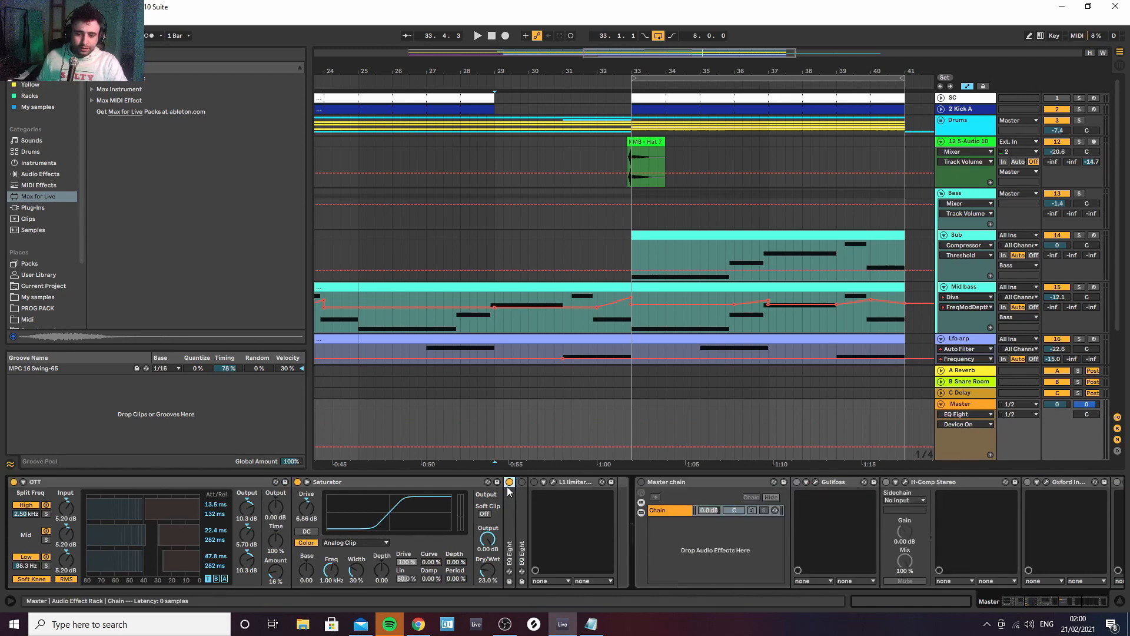
Turn off the Saturator, OTT and Glue Compressor in the Master track's Audio Effect Rack
{"action": "scroll", "coordinate": [355, 485], "scroll_direction": "up", "scroll_amount": 3}
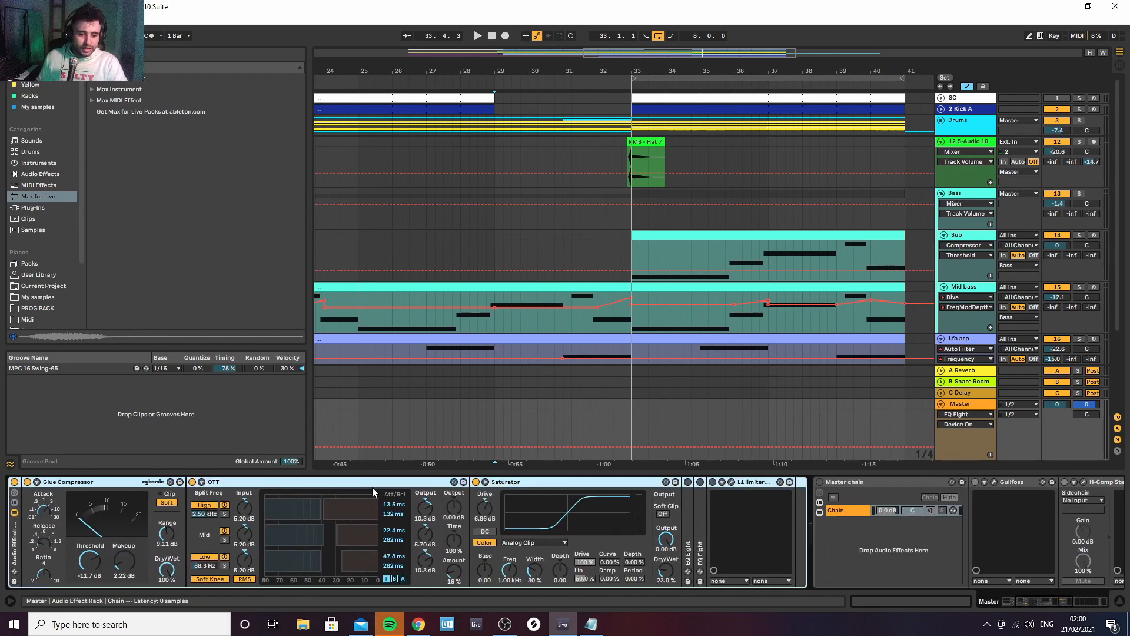
{"action": "left_click", "coordinate": [476, 481]}
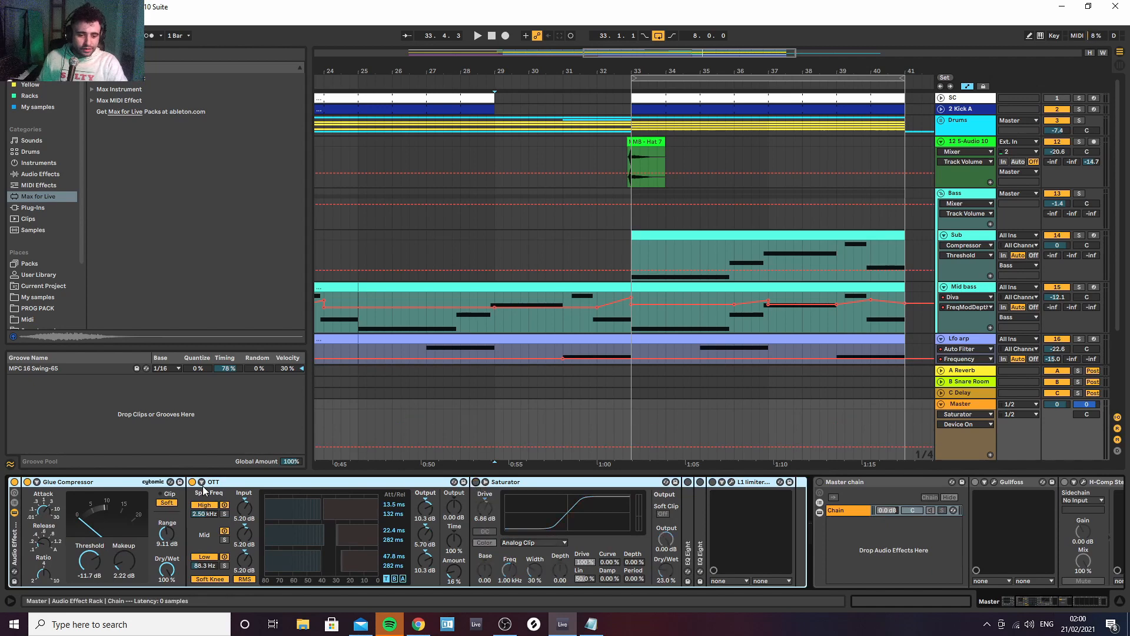
{"action": "left_click", "coordinate": [192, 481]}
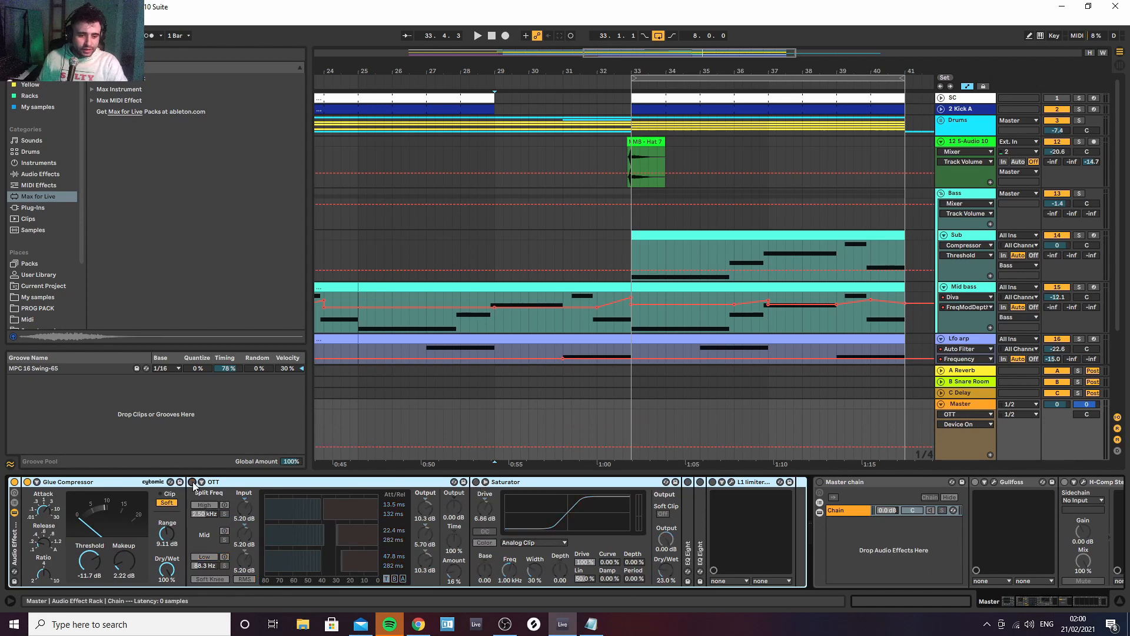
{"action": "left_click", "coordinate": [27, 482]}
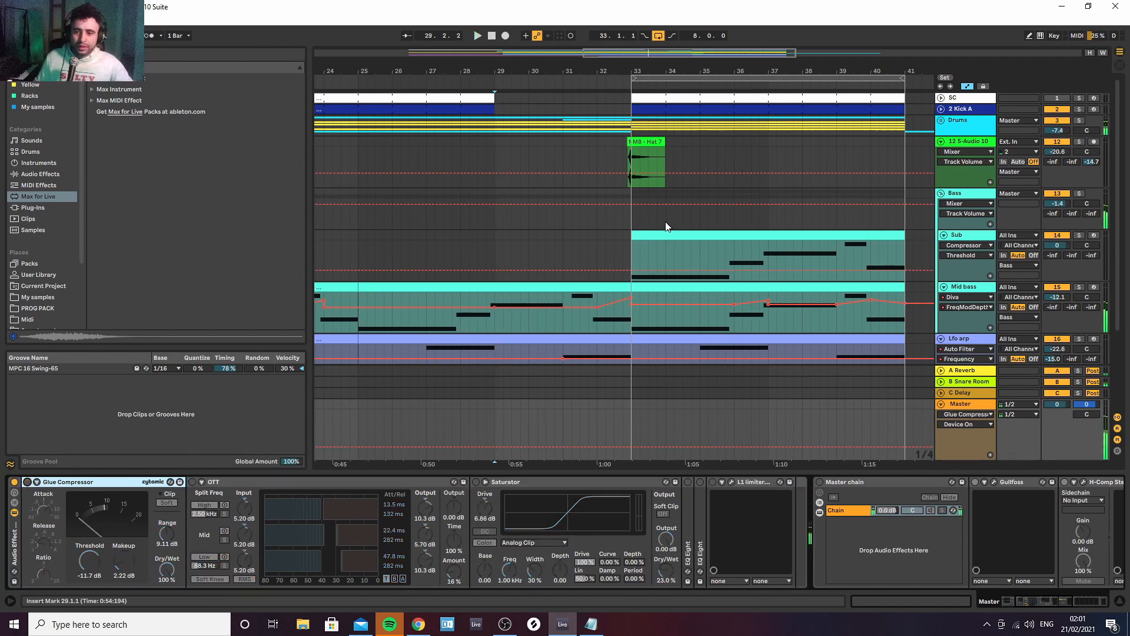
Play the loop from bar 33, turn the Master track's Glue Compressor back on to hear its effect, and stop playback
{"action": "left_click", "coordinate": [667, 238]}
{"action": "key", "text": "space"}
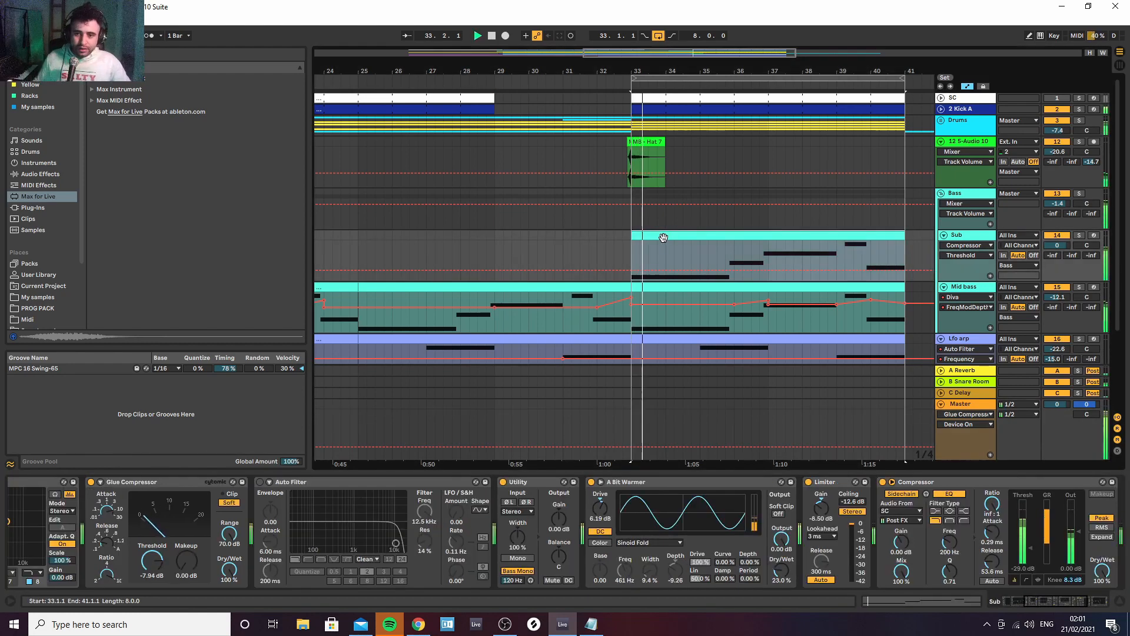
{"action": "left_click", "coordinate": [983, 407]}
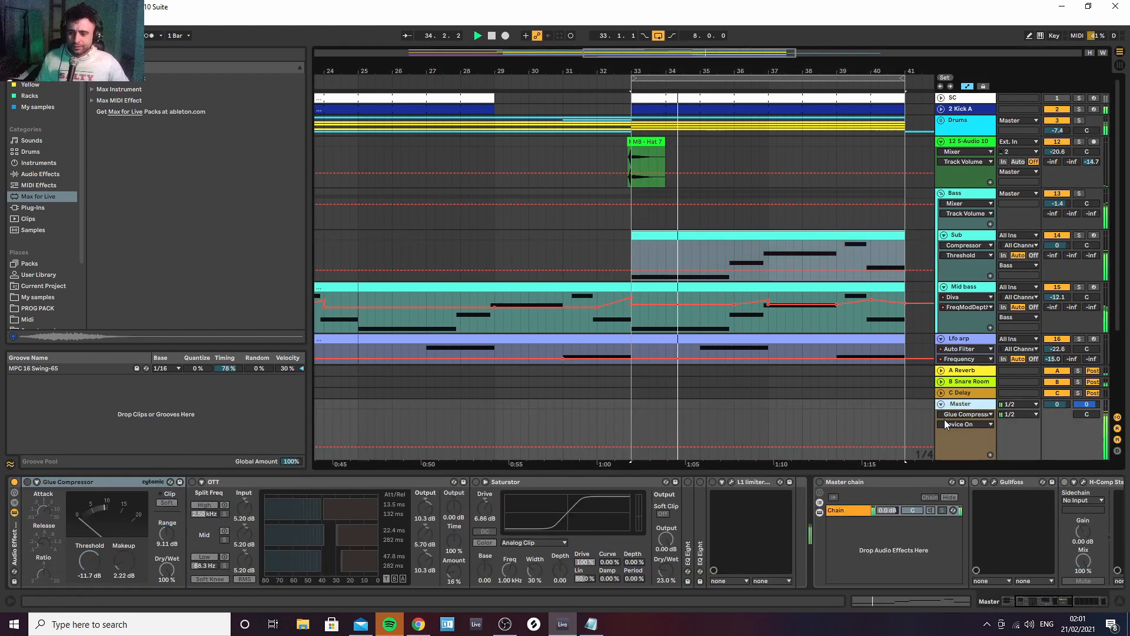
{"action": "left_click", "coordinate": [26, 487]}
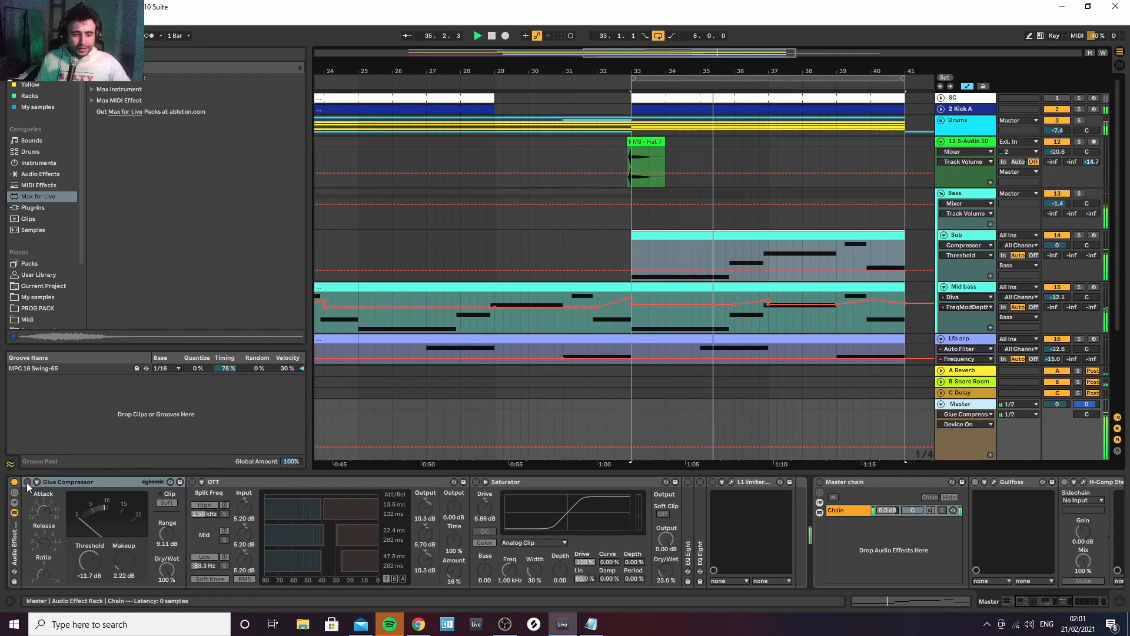
{"action": "left_click", "coordinate": [27, 482]}
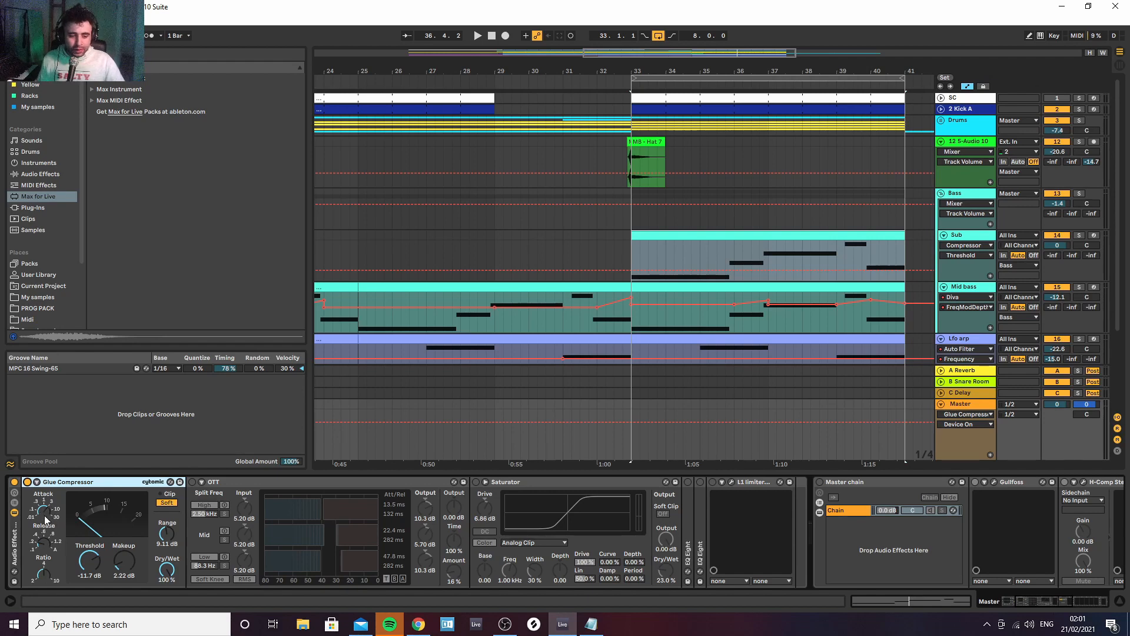
{"action": "key", "text": "space"}
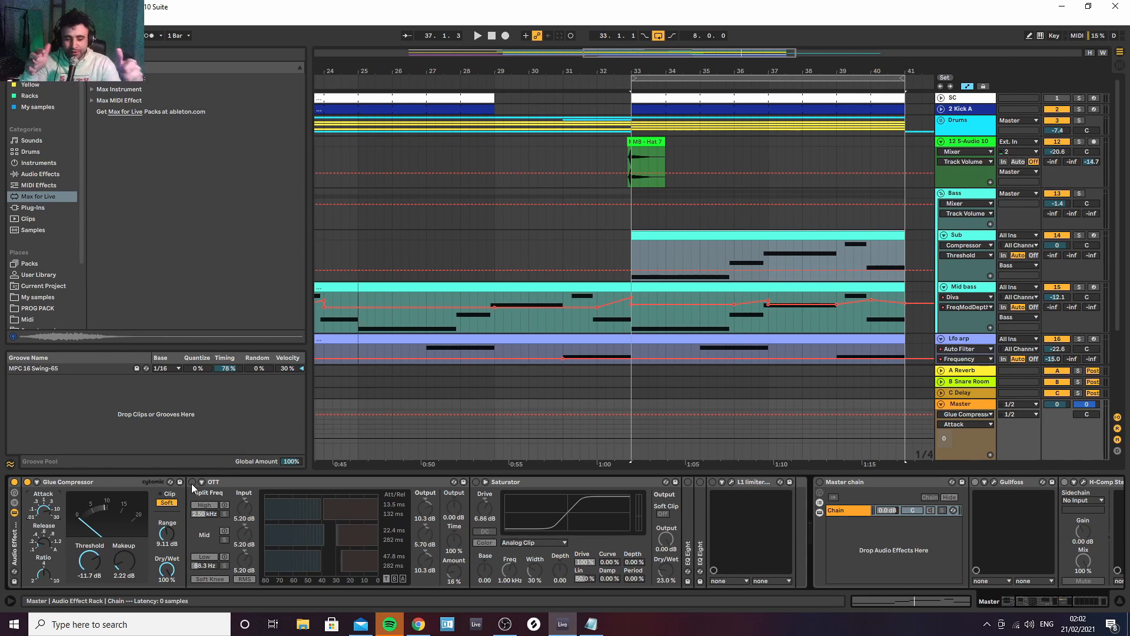
Turn on OTT, audition it at full Amount during playback, return the Amount to 16% and stop playback
{"action": "left_click", "coordinate": [233, 483]}
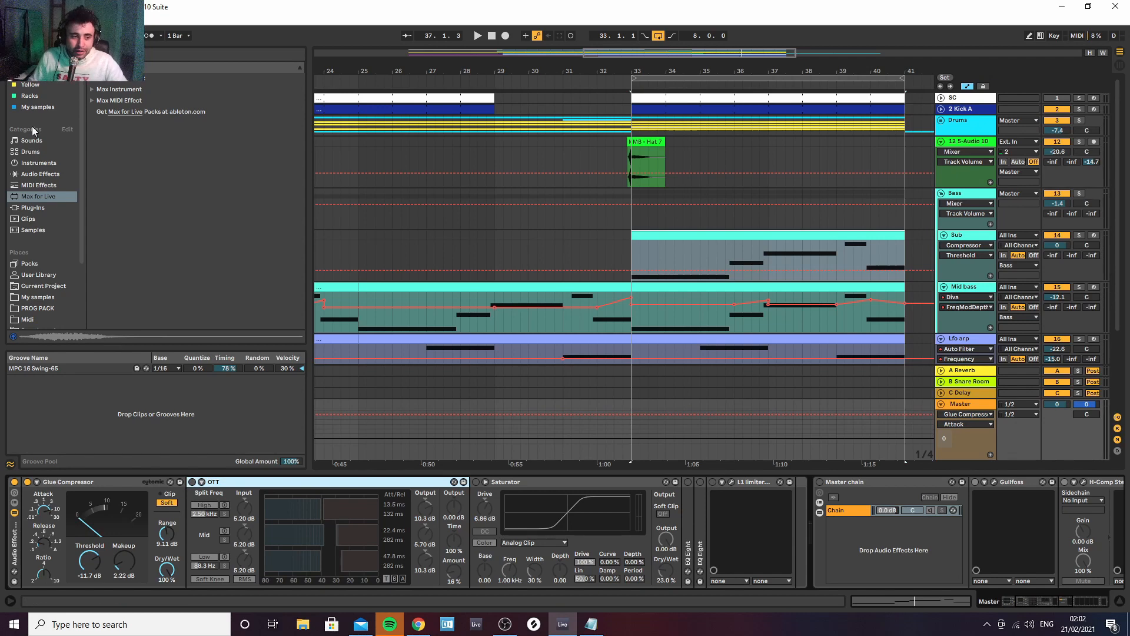
{"action": "left_click", "coordinate": [193, 483]}
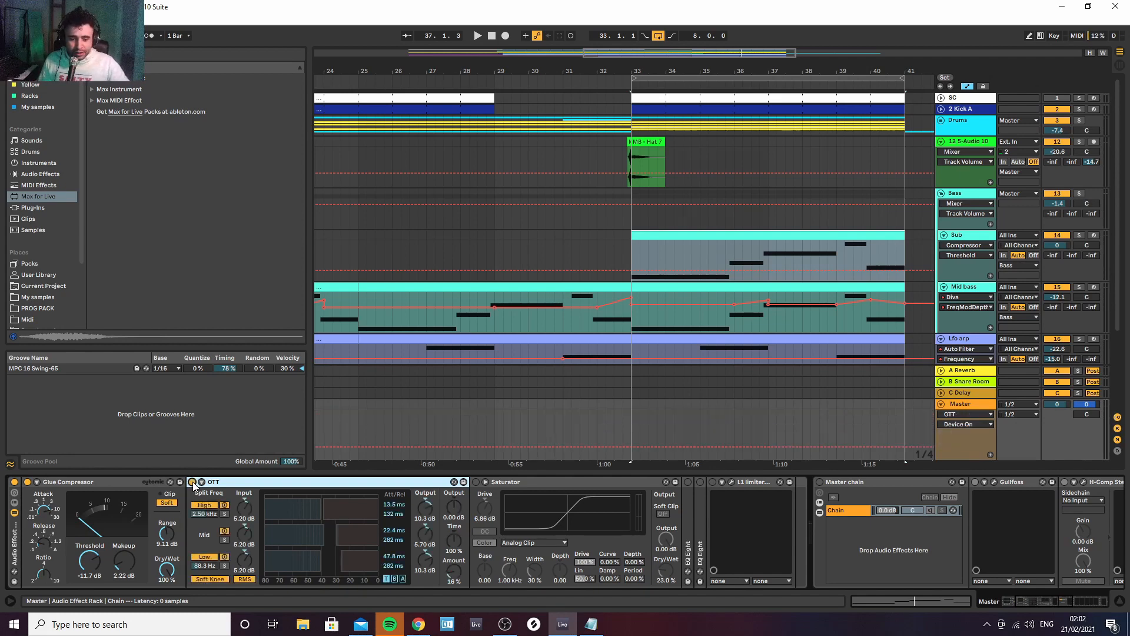
{"action": "key", "text": "space"}
{"action": "left_click_drag", "start_coordinate": [454, 573], "coordinate": [454, 500]}
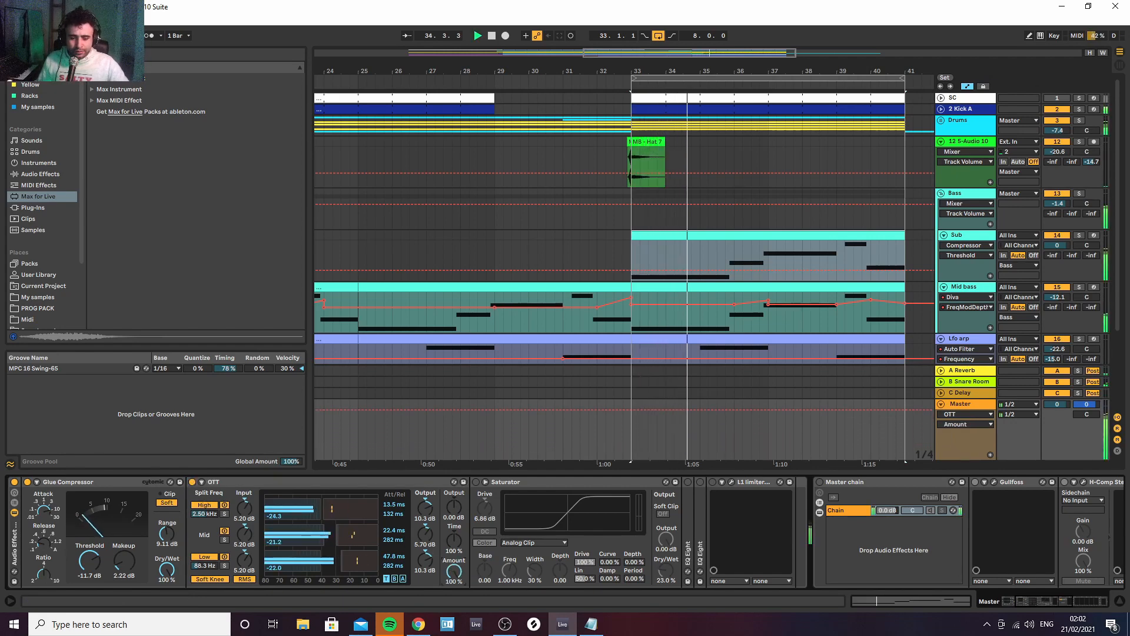
{"action": "left_click_drag", "start_coordinate": [453, 571], "coordinate": [454, 624]}
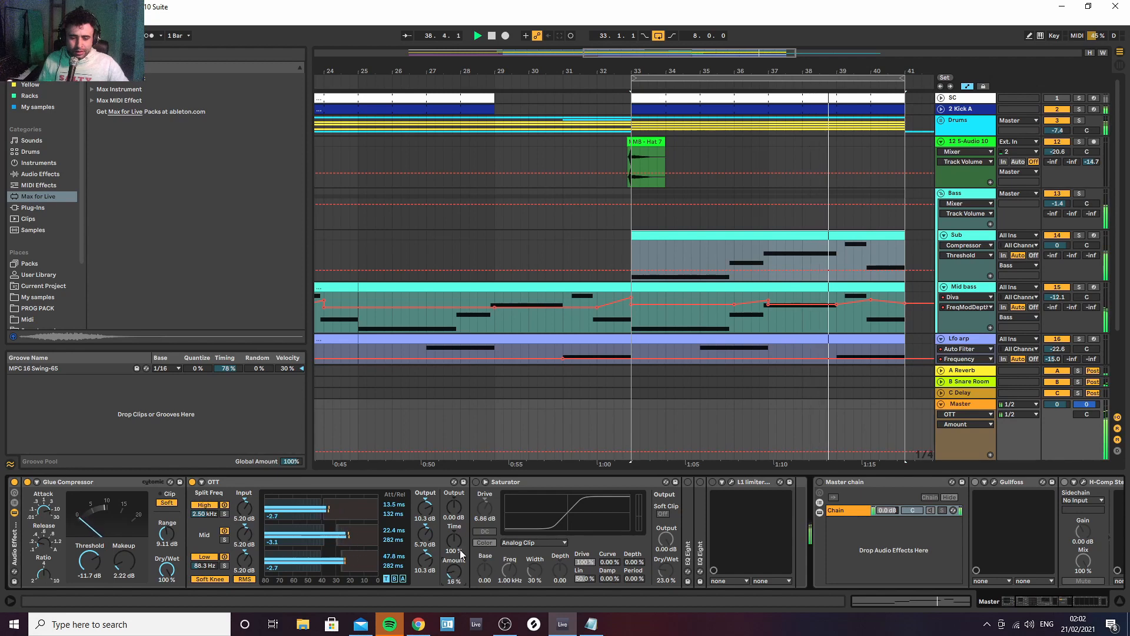
{"action": "key", "text": "space"}
Turn on the Saturator, compare it active and bypassed during playback, and set its Output to -3.14 dB
{"action": "left_click", "coordinate": [477, 482]}
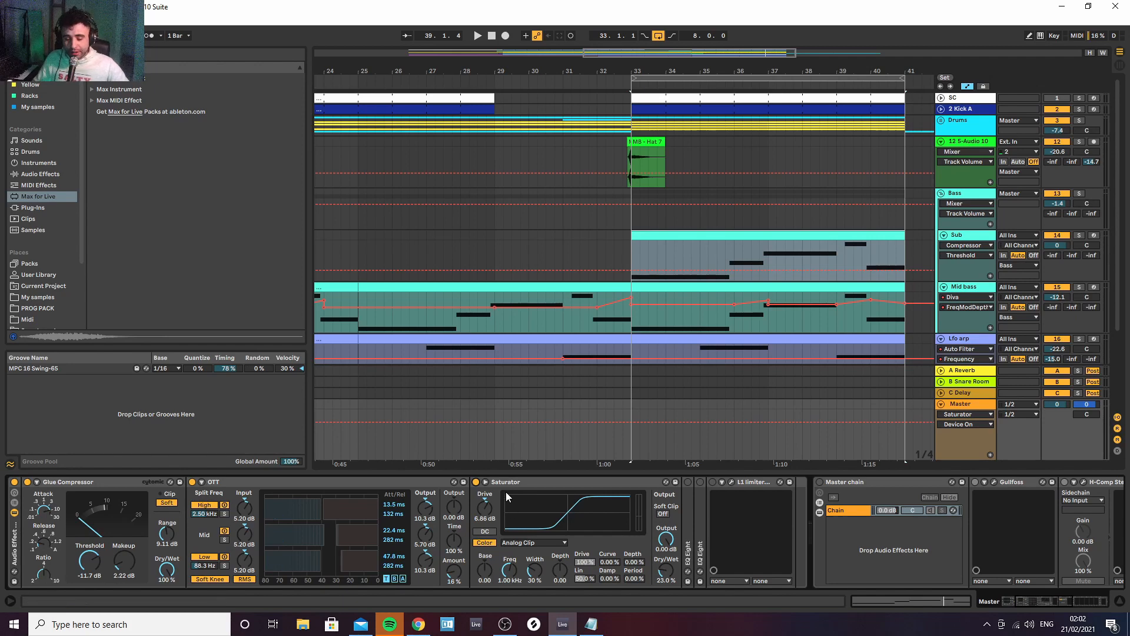
{"action": "key", "text": "space"}
{"action": "left_click", "coordinate": [476, 481]}
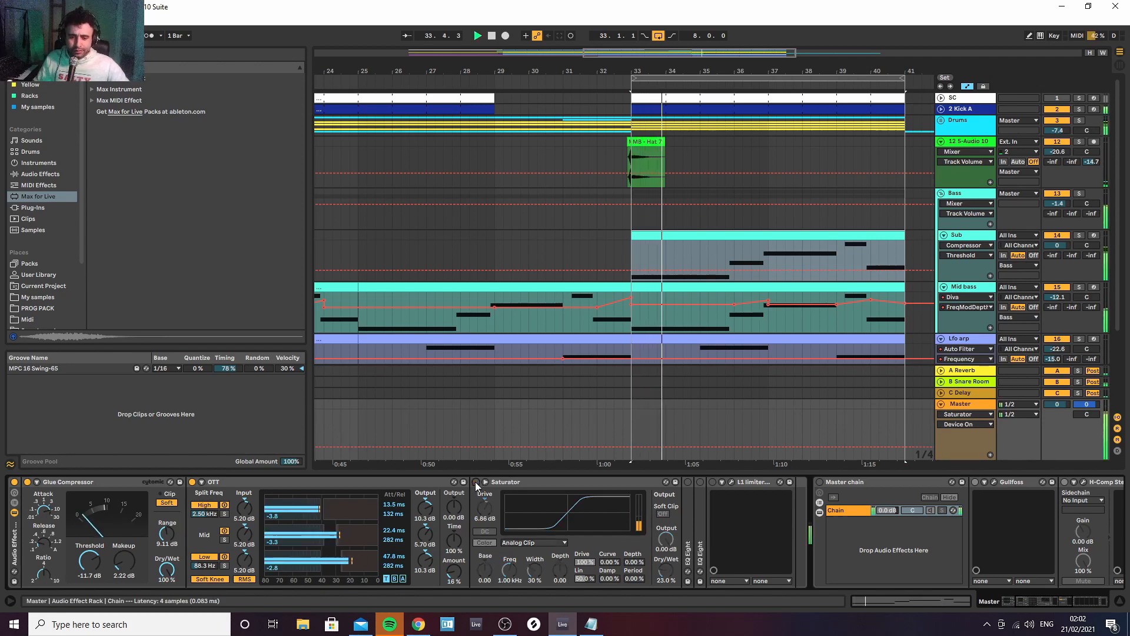
{"action": "left_click", "coordinate": [476, 481]}
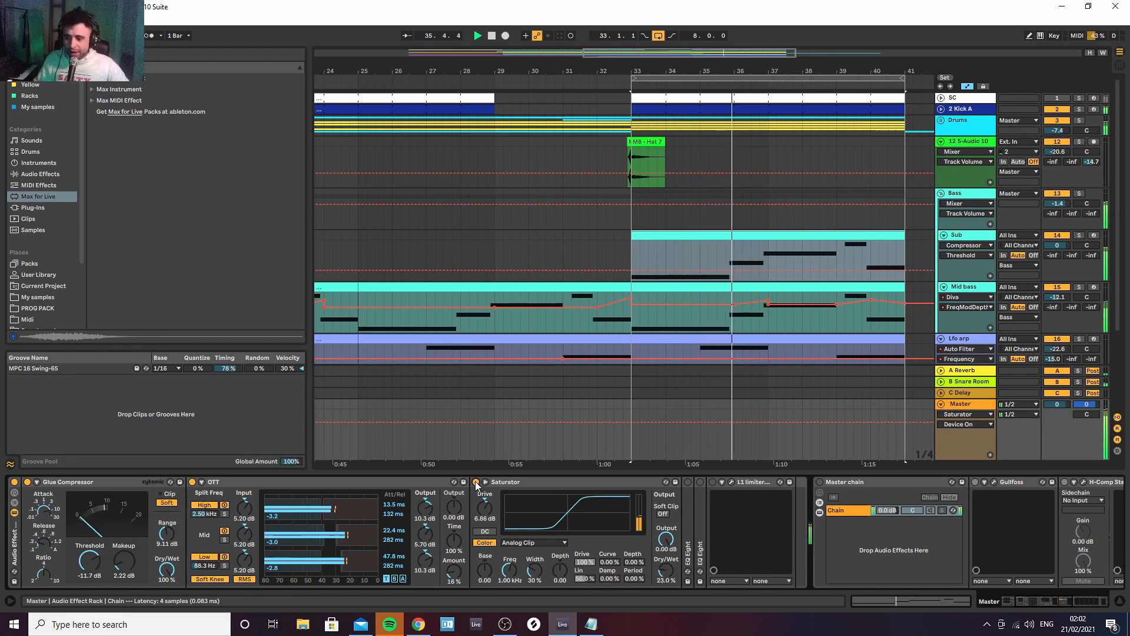
{"action": "left_click", "coordinate": [475, 482]}
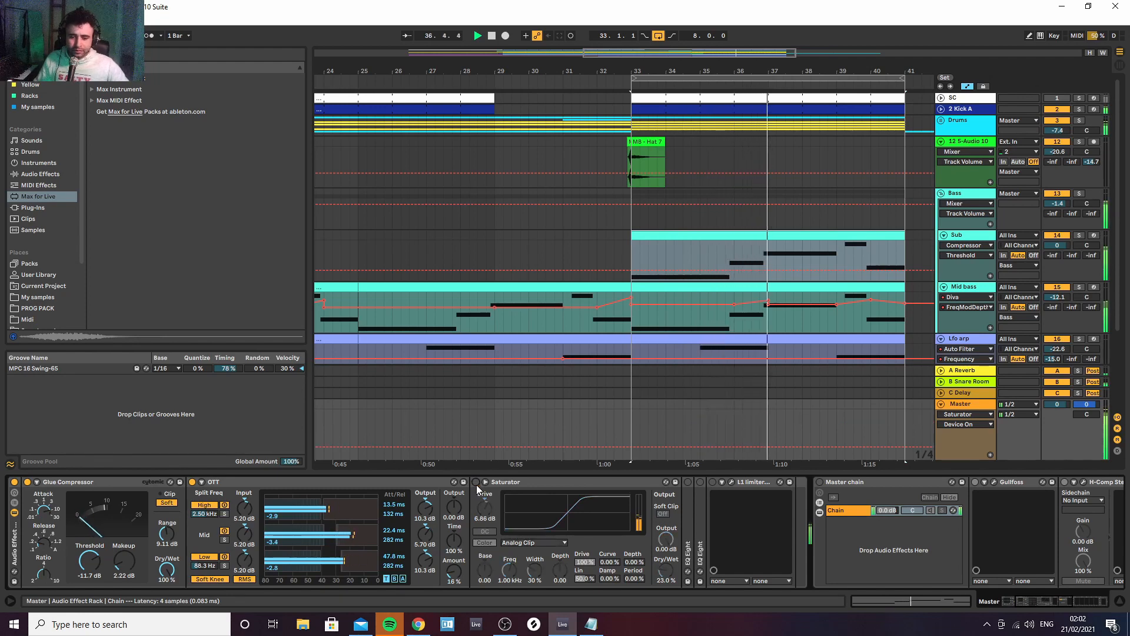
{"action": "left_click", "coordinate": [475, 482]}
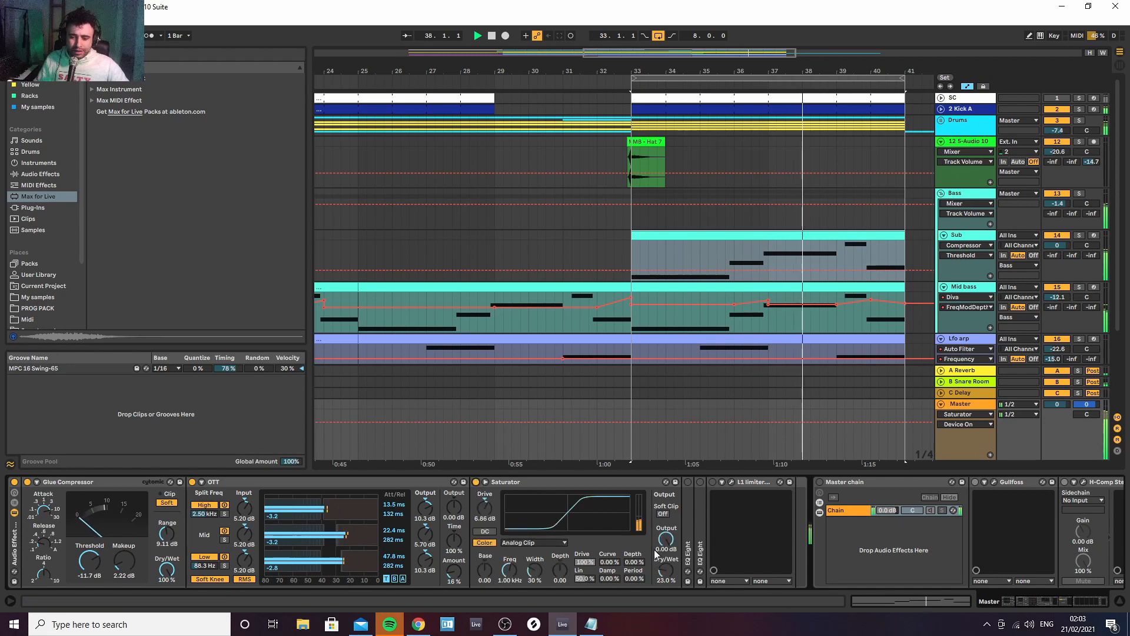
{"action": "left_click_drag", "start_coordinate": [665, 539], "coordinate": [666, 549]}
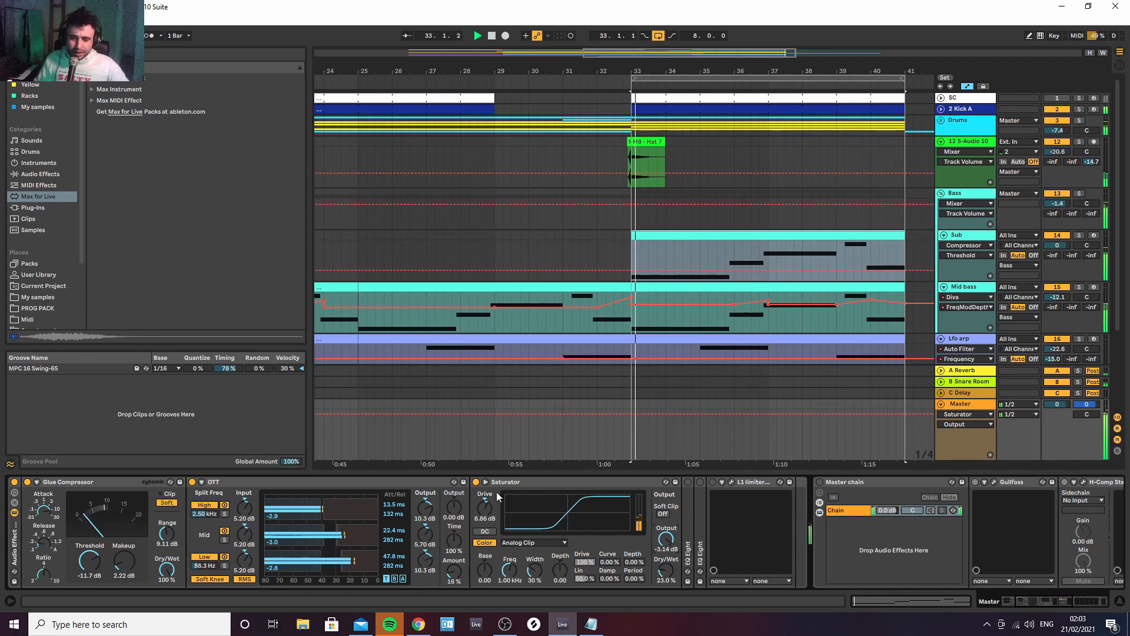
Unfold the first EQ Eight in the Master rack and examine its filter bands in the enlarged display during playback
{"action": "double_click", "coordinate": [688, 490]}
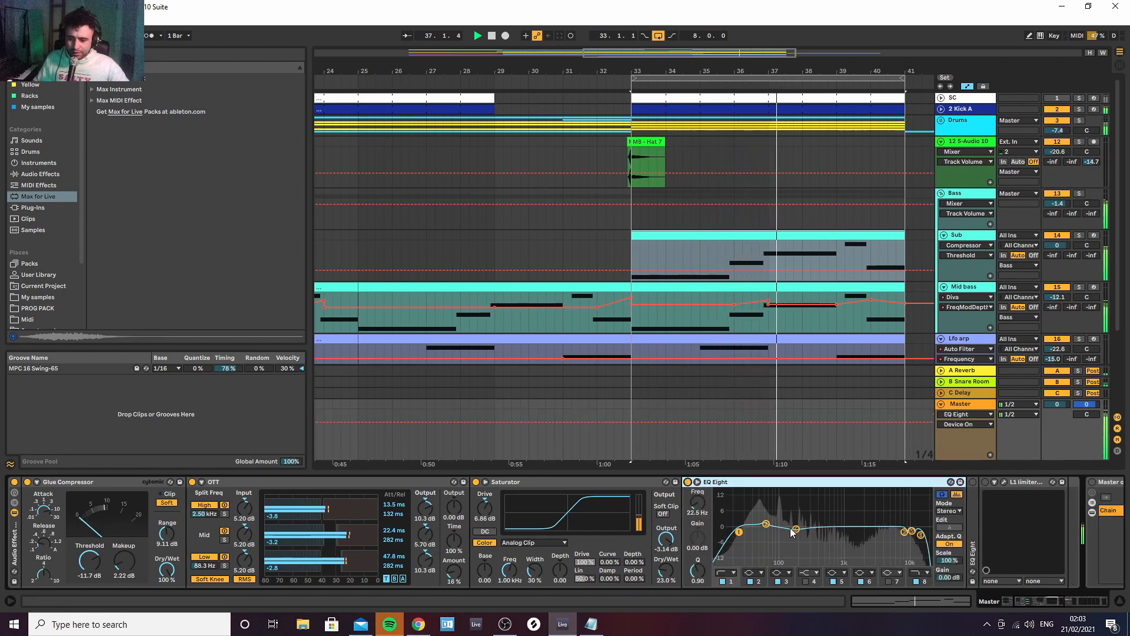
{"action": "left_click", "coordinate": [739, 532]}
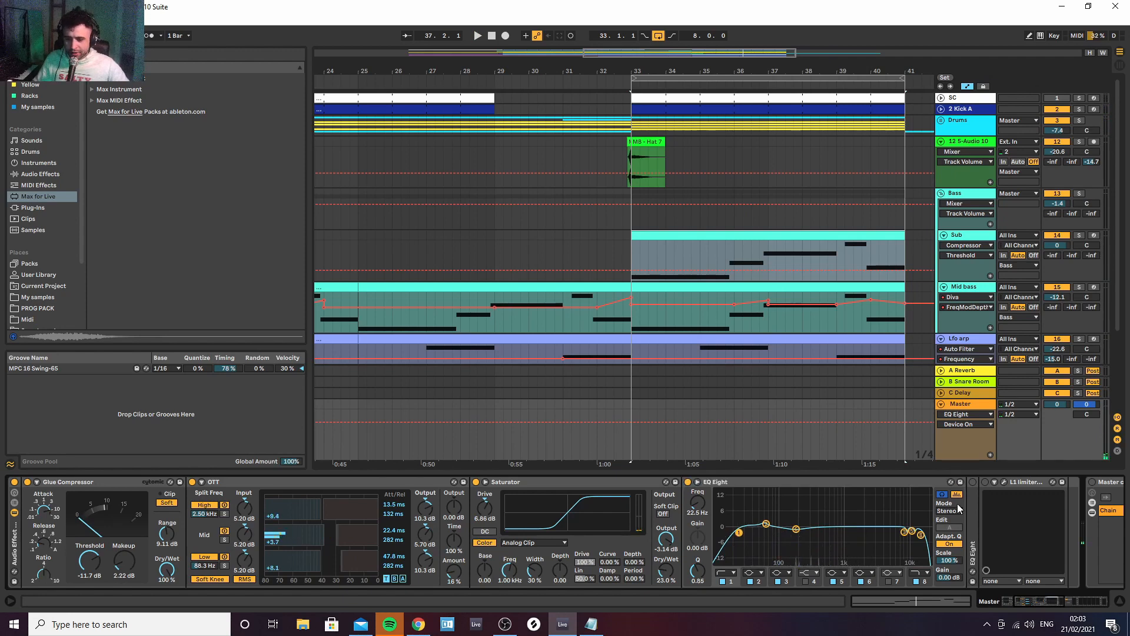
{"action": "left_click", "coordinate": [697, 483]}
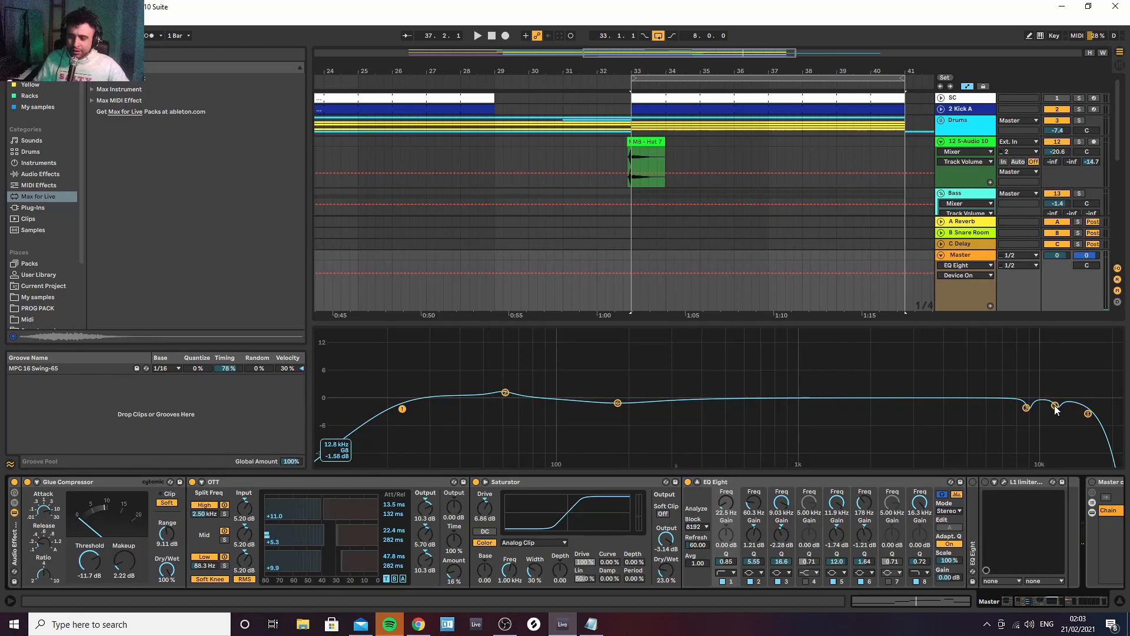
{"action": "key", "text": "space"}
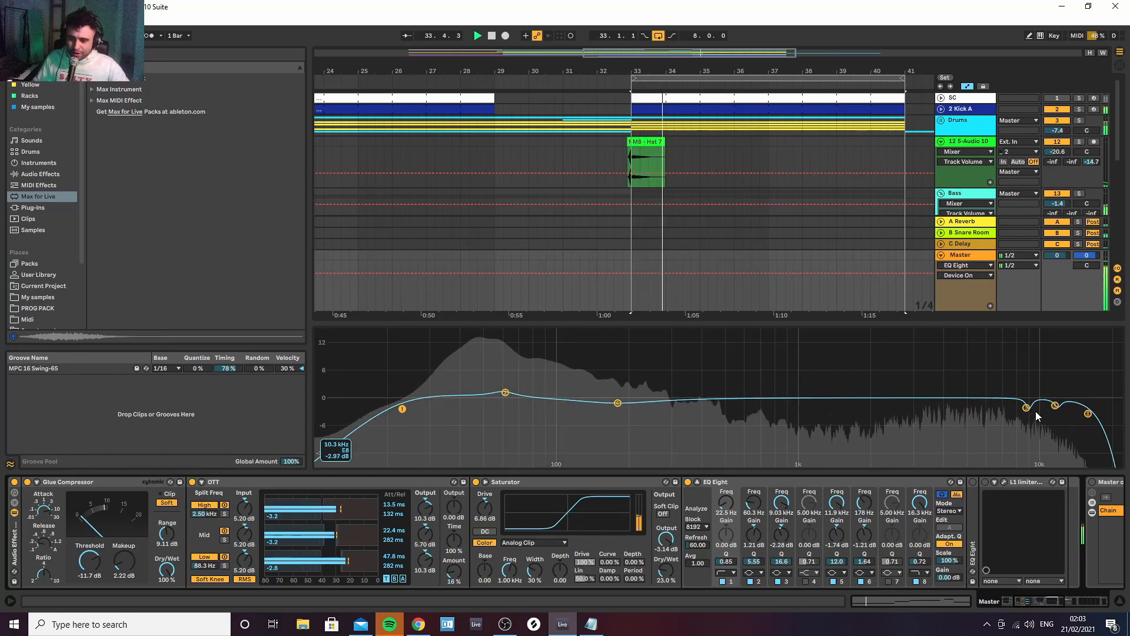
{"action": "left_click", "coordinate": [697, 482]}
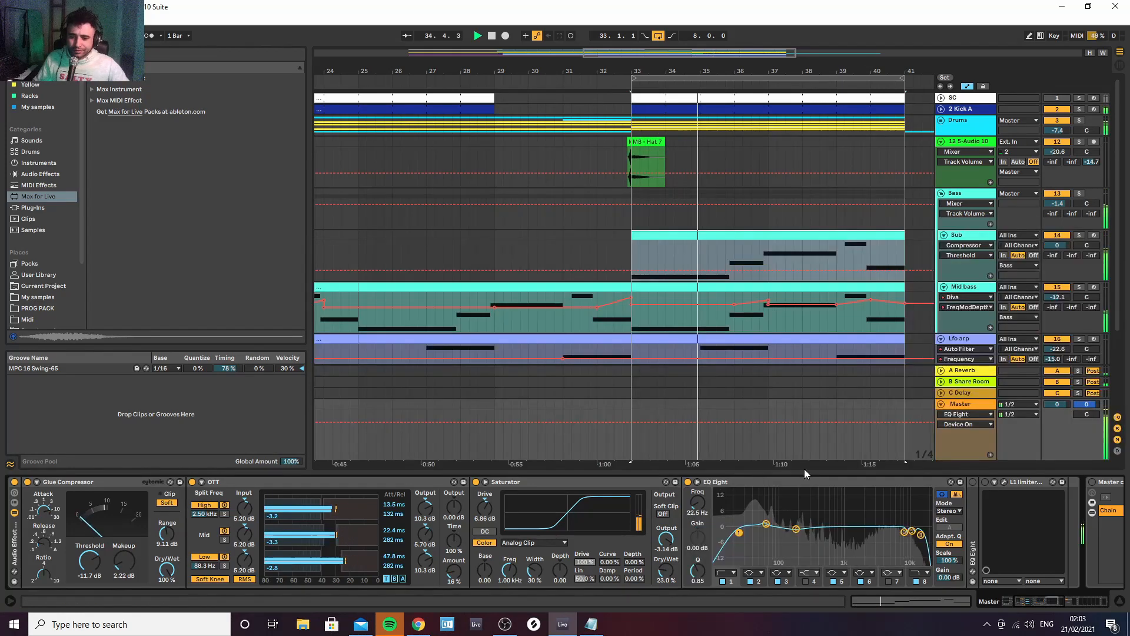
Unfold the second EQ Eight, review its M/S mode and switch its Edit view to the side channel (S)
{"action": "double_click", "coordinate": [974, 493]}
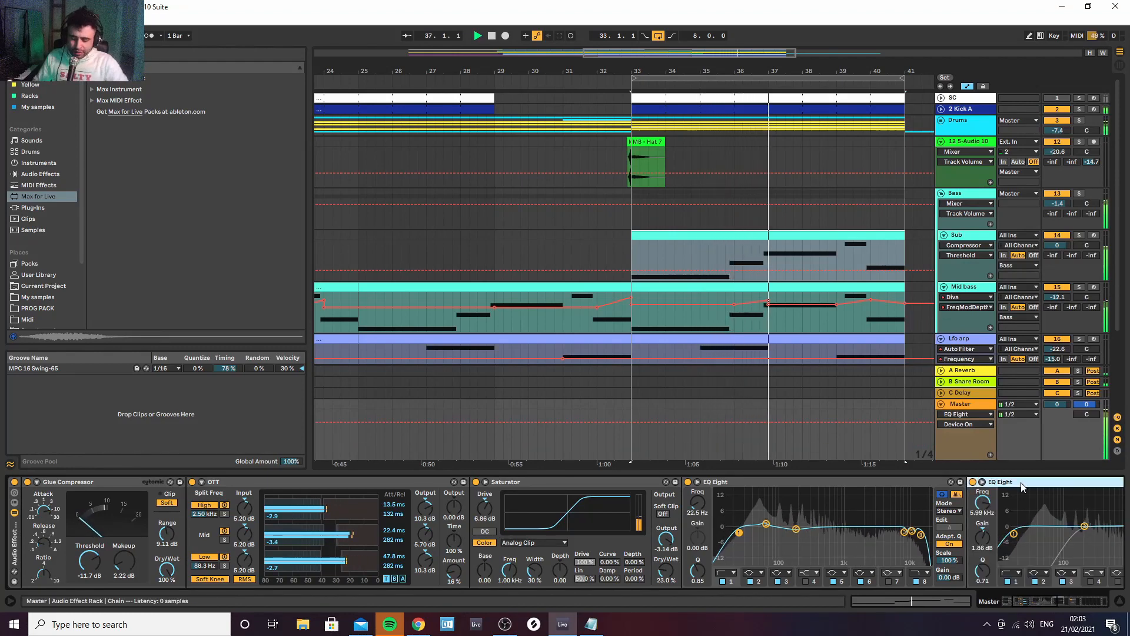
{"action": "scroll", "coordinate": [883, 519], "scroll_direction": "down", "scroll_amount": 10}
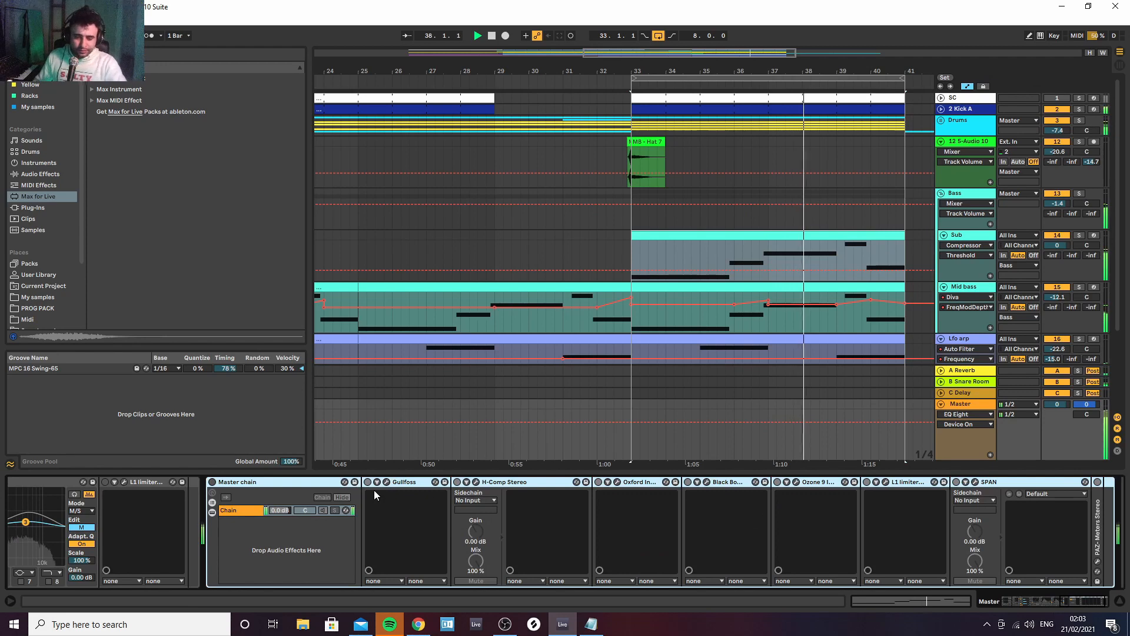
{"action": "scroll", "coordinate": [373, 490], "scroll_direction": "up", "scroll_amount": 6}
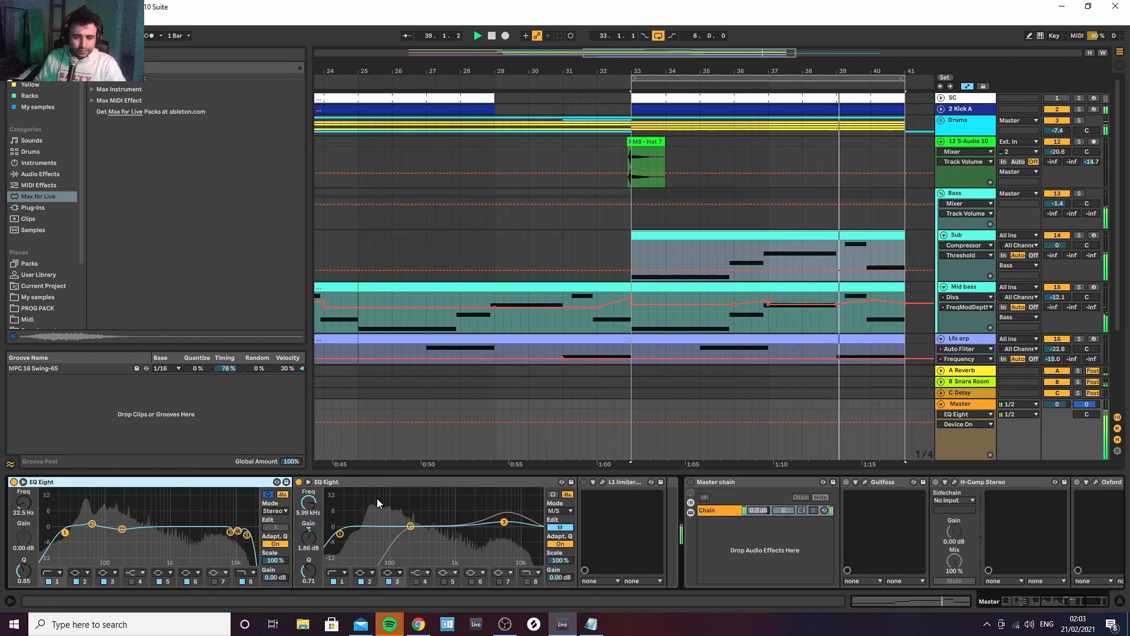
{"action": "left_click", "coordinate": [368, 484]}
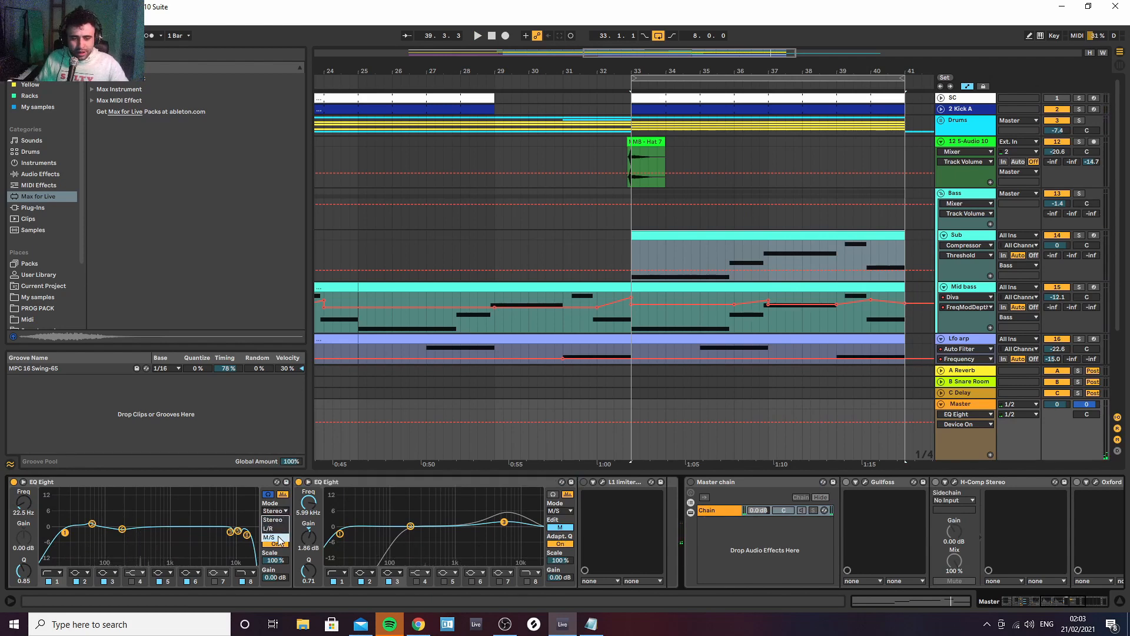
{"action": "left_click", "coordinate": [516, 482]}
{"action": "left_click", "coordinate": [558, 512]}
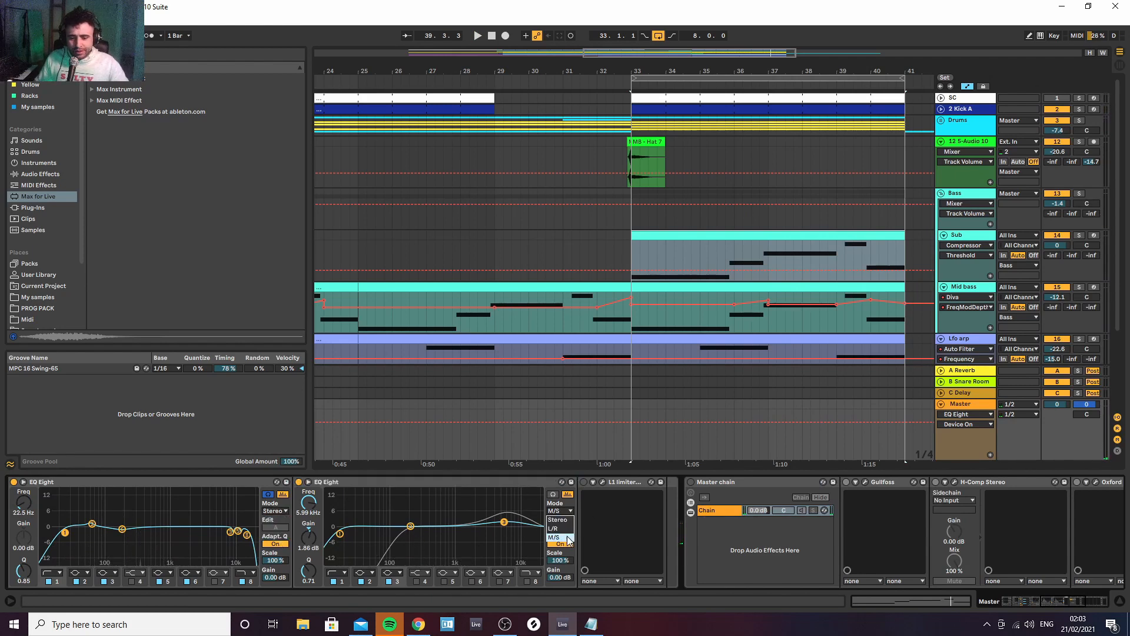
{"action": "left_click", "coordinate": [556, 512]}
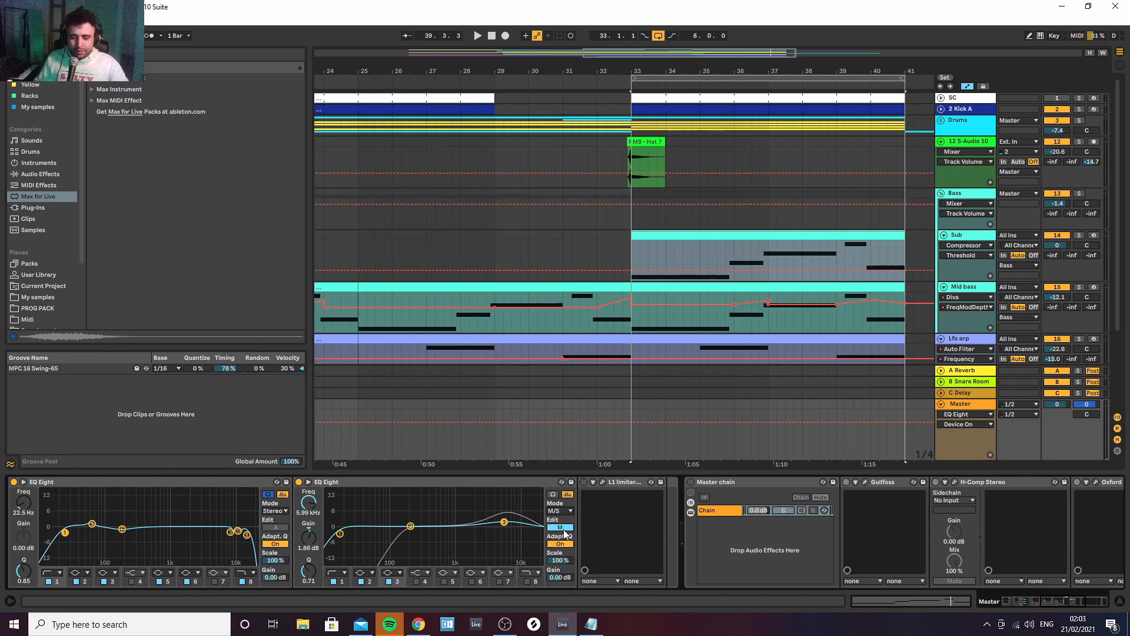
{"action": "left_click", "coordinate": [560, 526]}
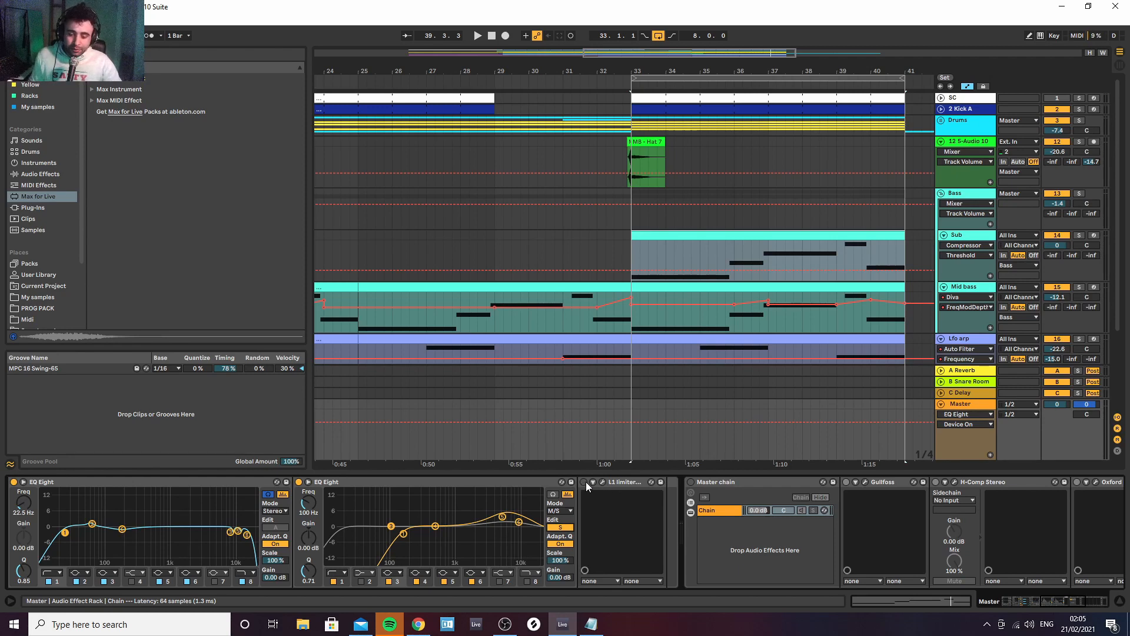
Review the L1 limiter's settings, and insert Ableton's Limiter after the second EQ Eight in the Master rack
{"action": "left_click", "coordinate": [603, 483]}
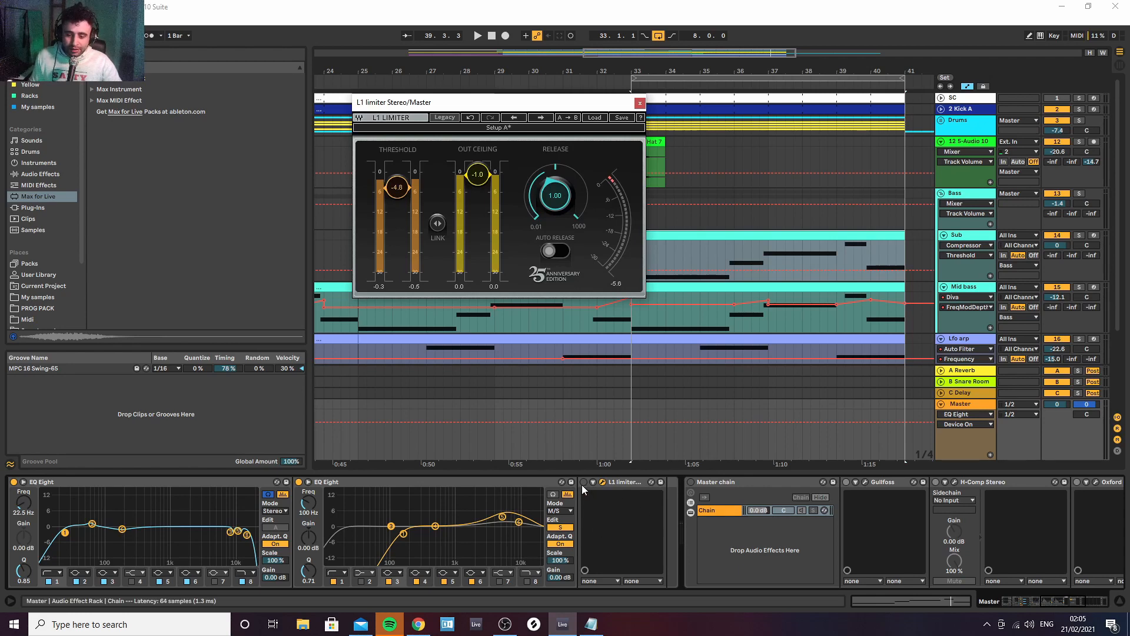
{"action": "left_click", "coordinate": [640, 104]}
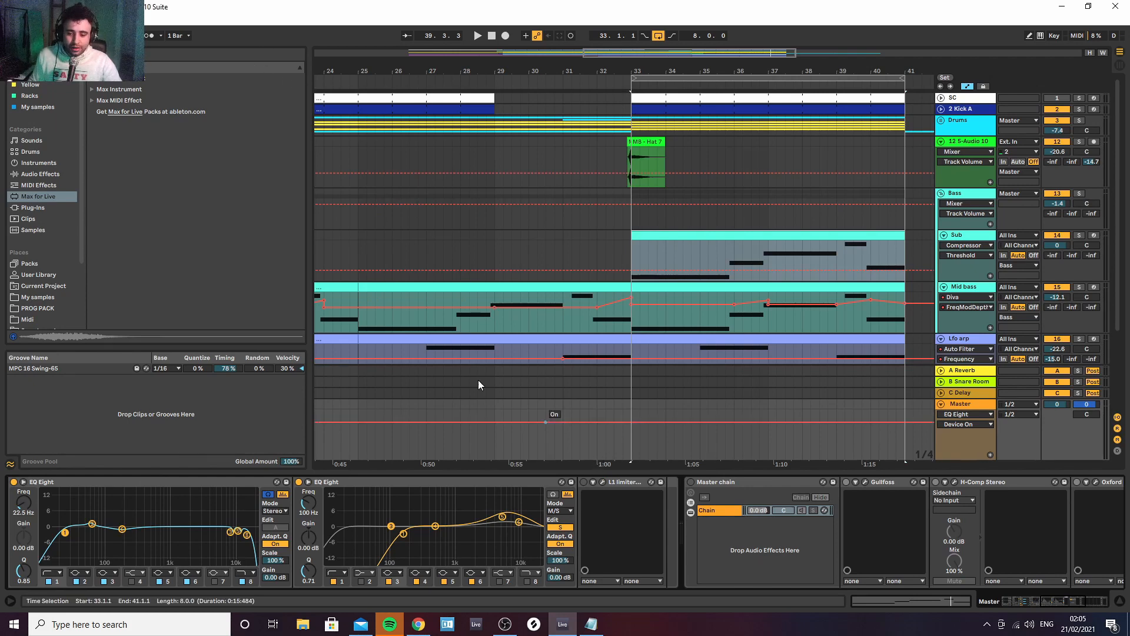
{"action": "key", "text": "ctrl+f"}
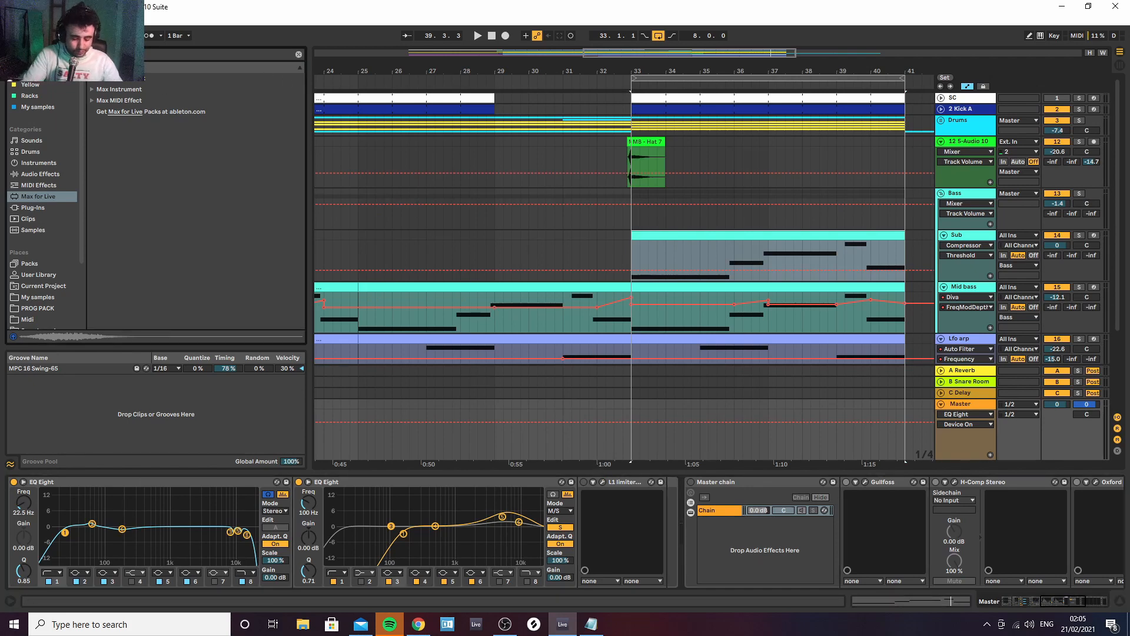
{"action": "left_click", "coordinate": [38, 257]}
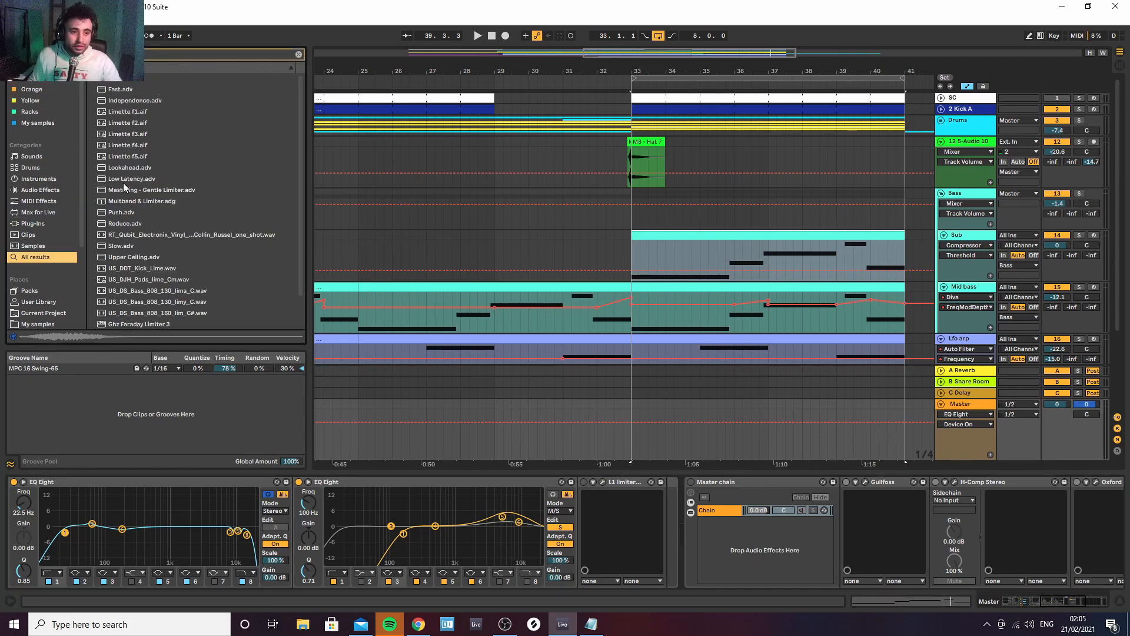
{"action": "mouse_move", "coordinate": [130, 82]}
{"action": "left_mouse_down"}
{"action": "mouse_move", "coordinate": [294, 253]}
{"action": "mouse_move", "coordinate": [581, 516]}
{"action": "mouse_move", "coordinate": [628, 506]}
{"action": "left_mouse_up"}
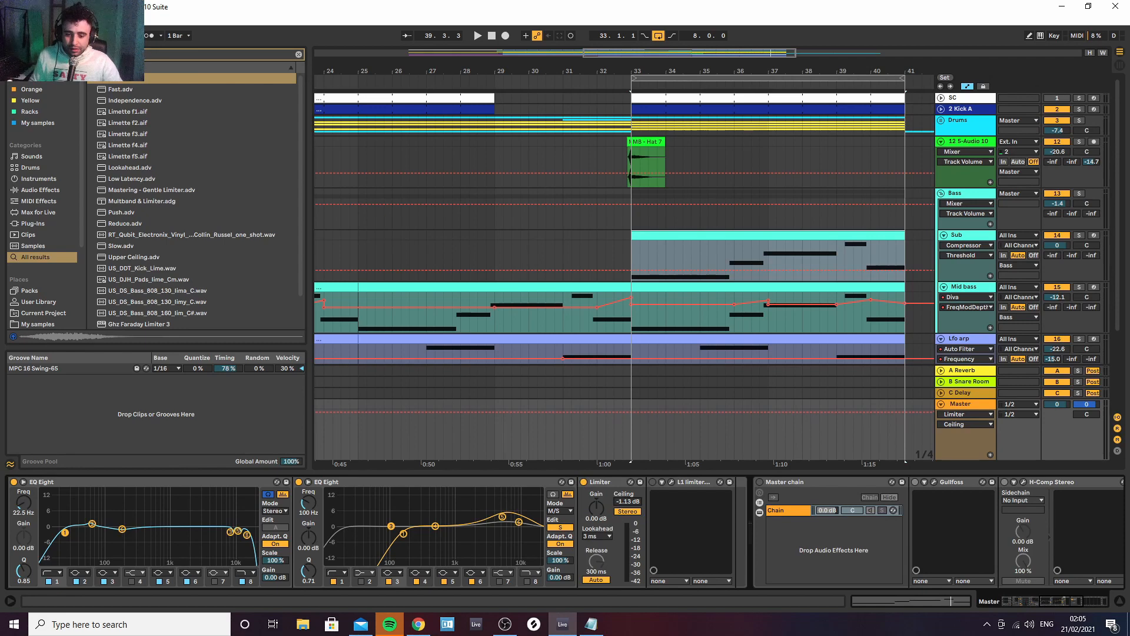
Adjust the Limiter's Gain to 4.50 dB while playing the loop from bar 33, and stop playback
{"action": "key", "text": "space"}
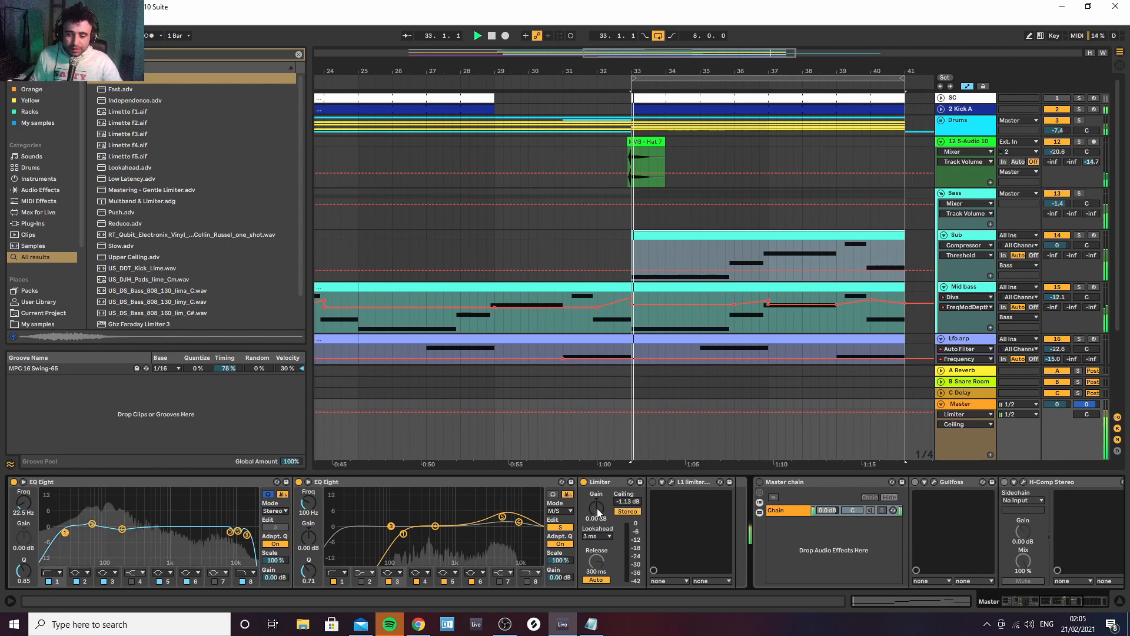
{"action": "left_click_drag", "start_coordinate": [597, 507], "coordinate": [597, 489]}
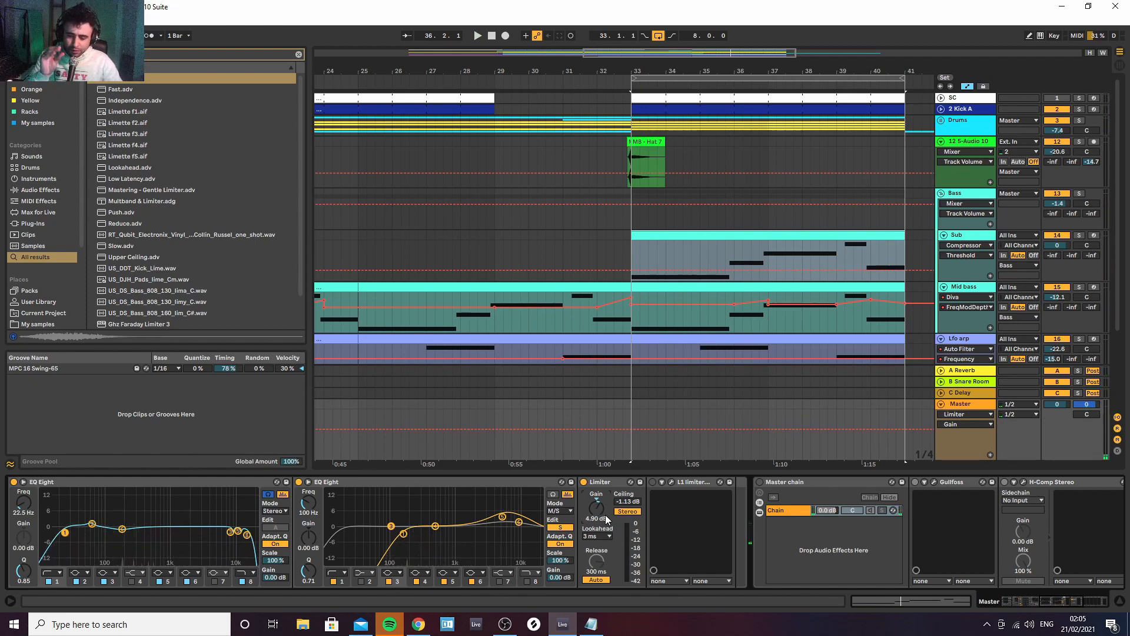
{"action": "key", "text": "space"}
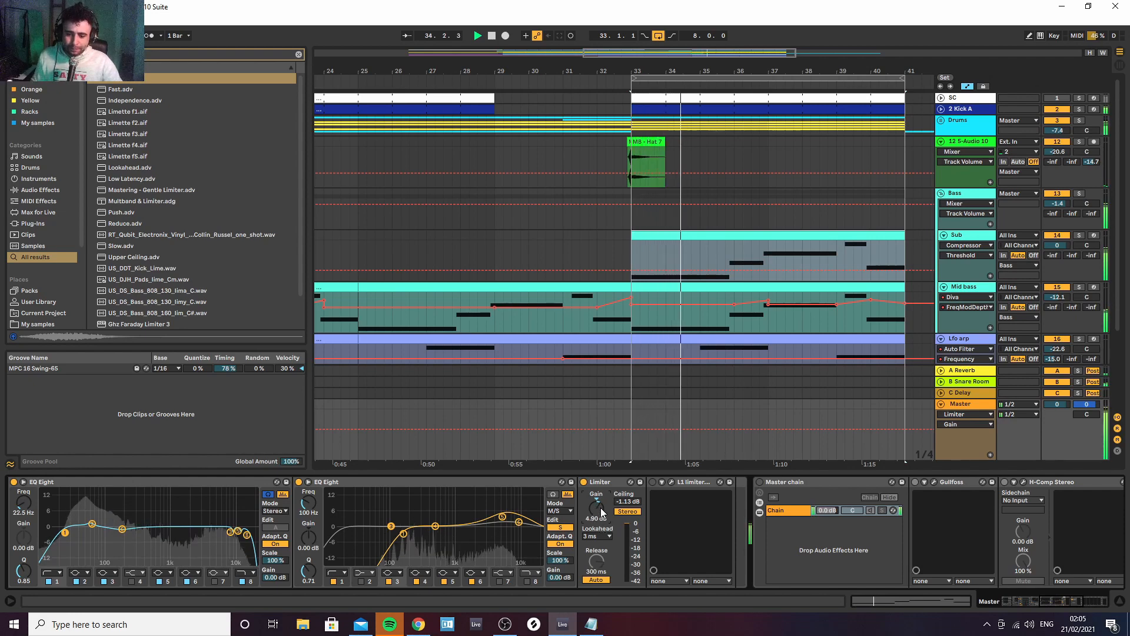
{"action": "left_click_drag", "start_coordinate": [597, 508], "coordinate": [596, 496]}
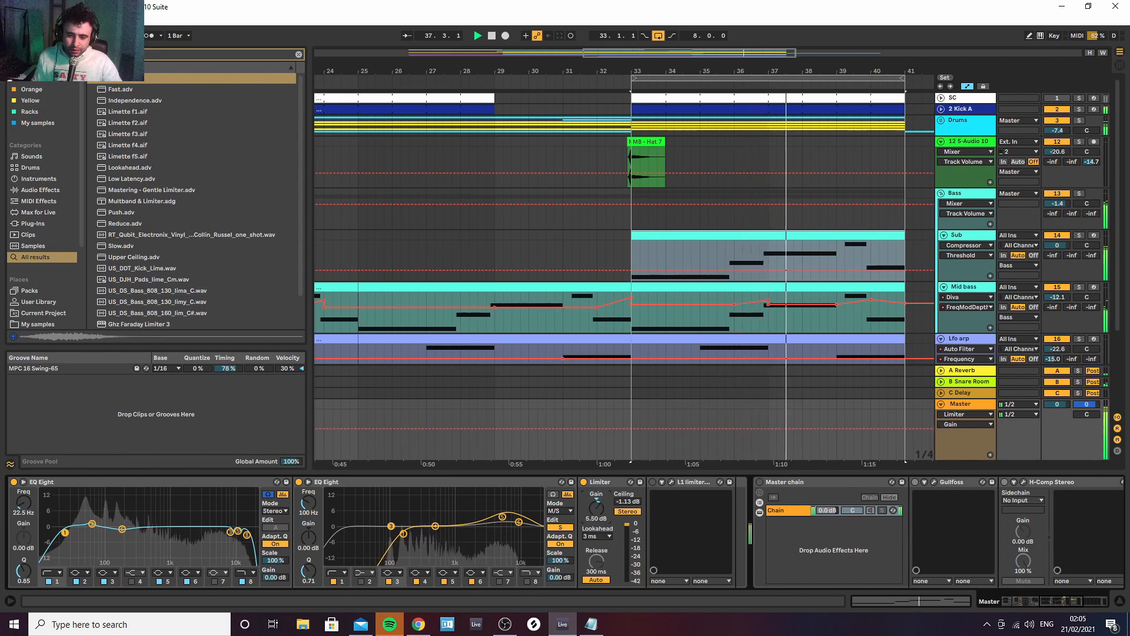
{"action": "mouse_move", "coordinate": [597, 508]}
{"action": "left_mouse_down"}
{"action": "mouse_move", "coordinate": [596, 521]}
{"action": "mouse_move", "coordinate": [597, 506]}
{"action": "left_mouse_up"}
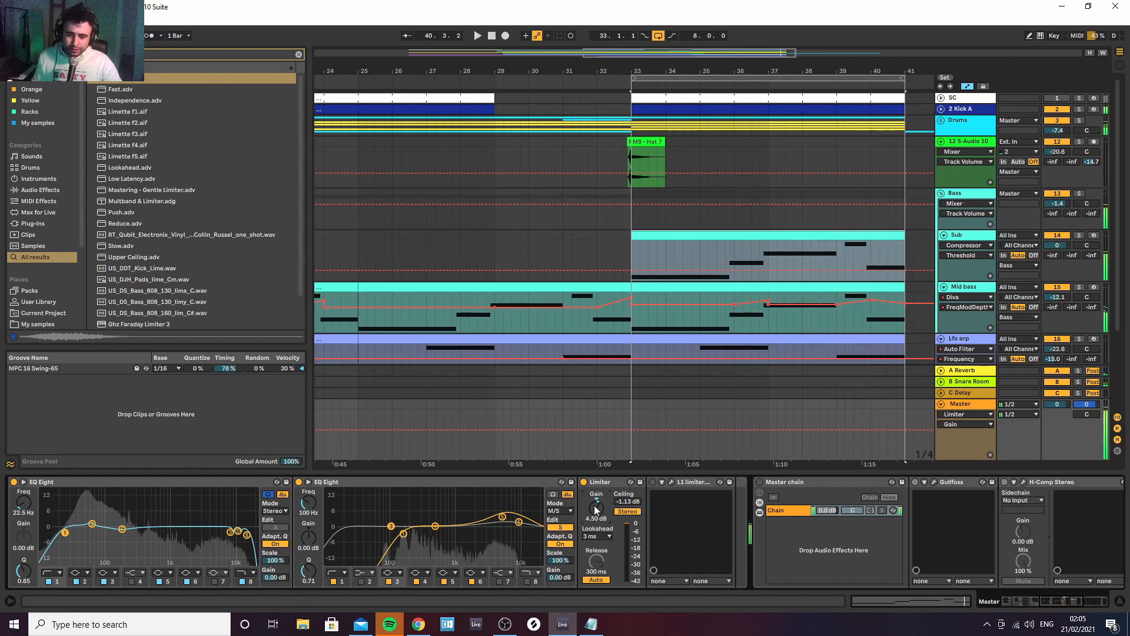
{"action": "key", "text": "space"}
Delete the L1 limiter from the rack and fold both EQ Eights, the Glue Compressor, OTT and the Saturator
{"action": "left_click", "coordinate": [682, 482]}
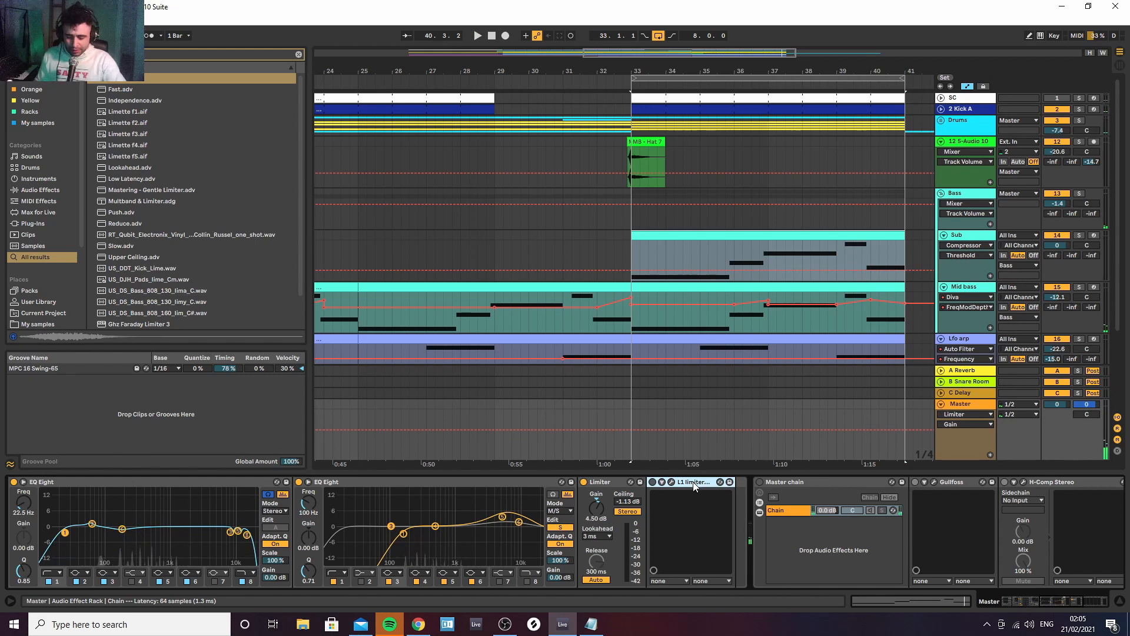
{"action": "key", "text": "Delete"}
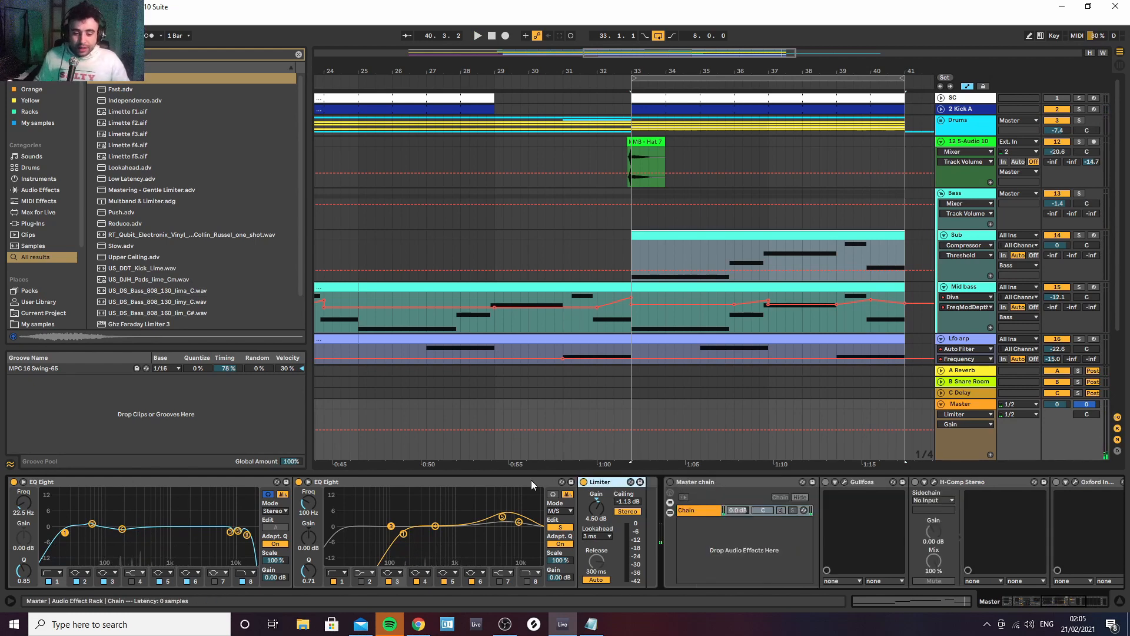
{"action": "double_click", "coordinate": [466, 481]}
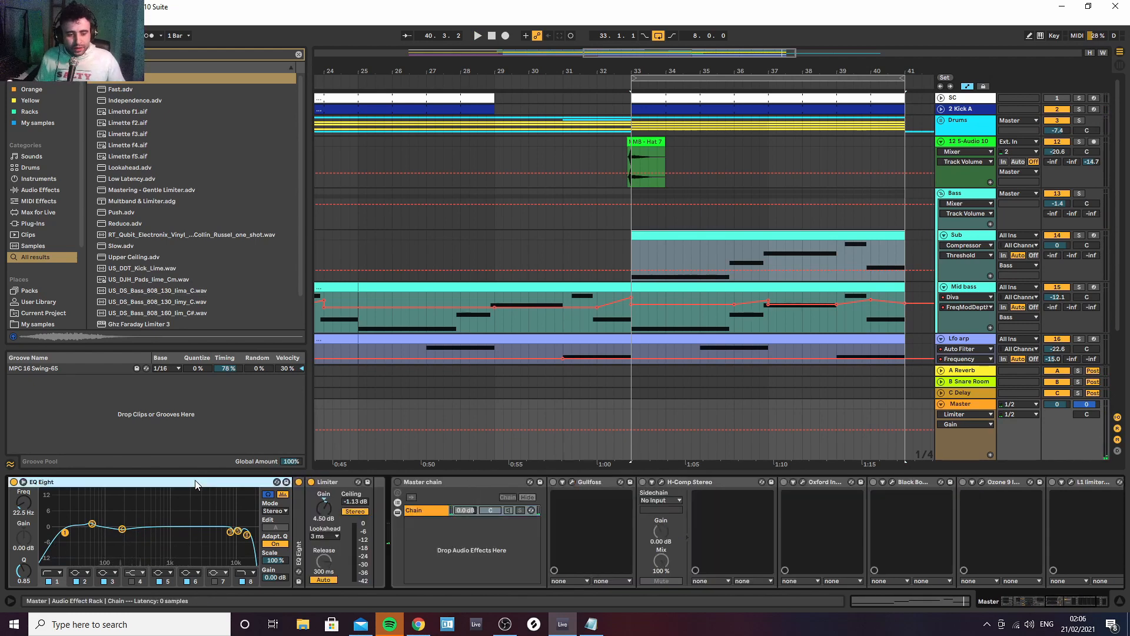
{"action": "double_click", "coordinate": [194, 481]}
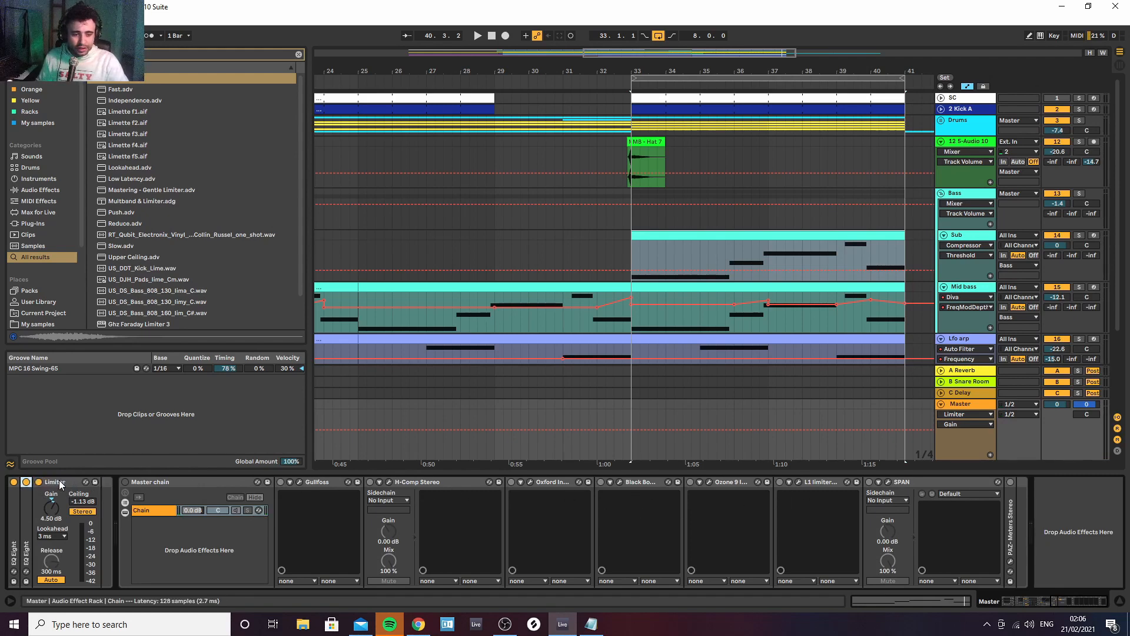
{"action": "scroll", "coordinate": [62, 484], "scroll_direction": "left", "scroll_amount": 3}
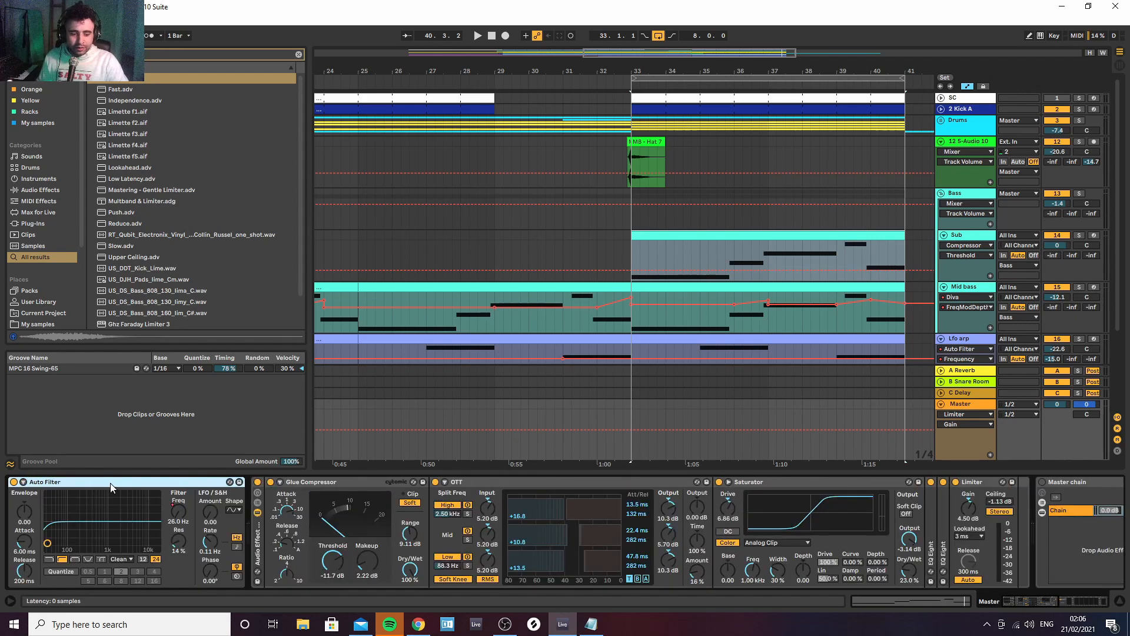
{"action": "double_click", "coordinate": [342, 481]}
{"action": "double_click", "coordinate": [408, 480]}
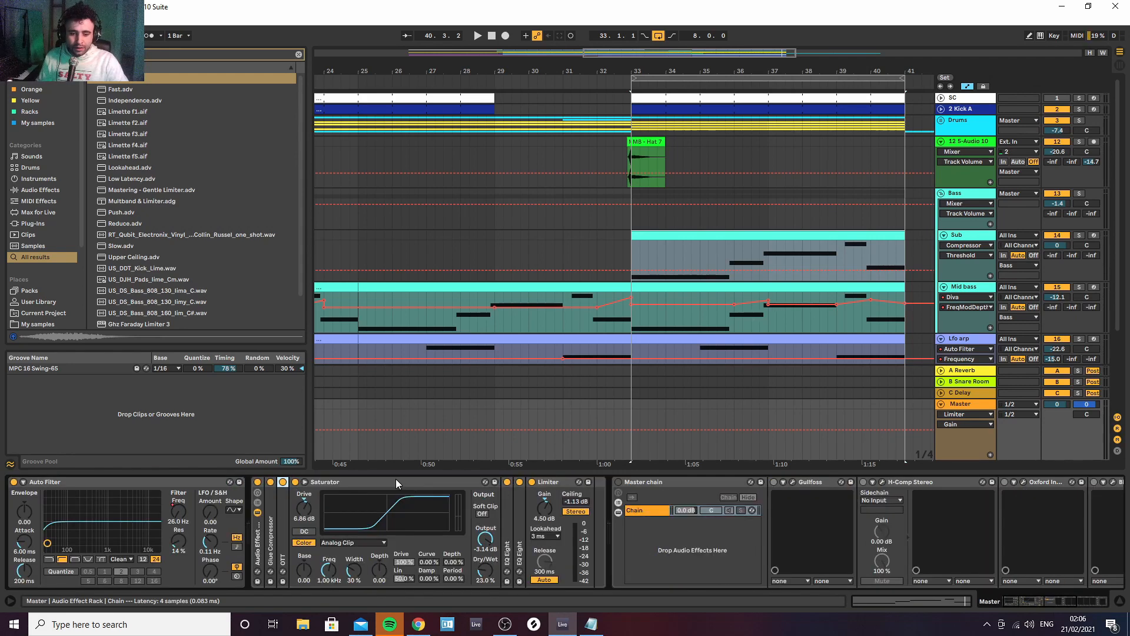
{"action": "double_click", "coordinate": [395, 479]}
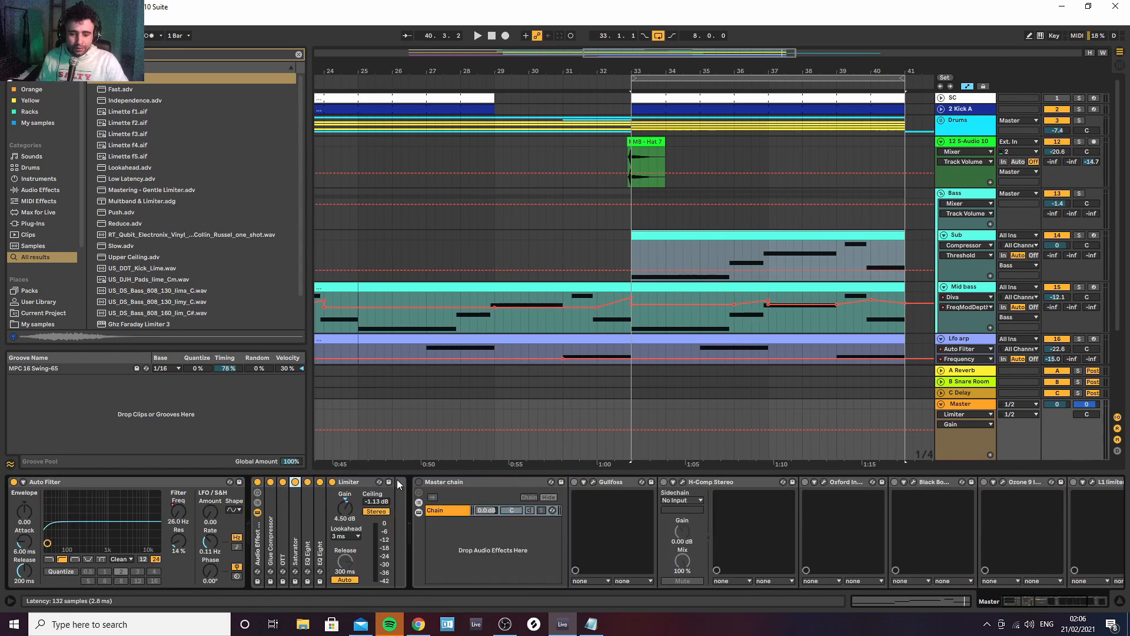
Fold the Audio Effect Rack's devices and toggle between the rack and the Master chain devices
{"action": "left_click", "coordinate": [259, 540]}
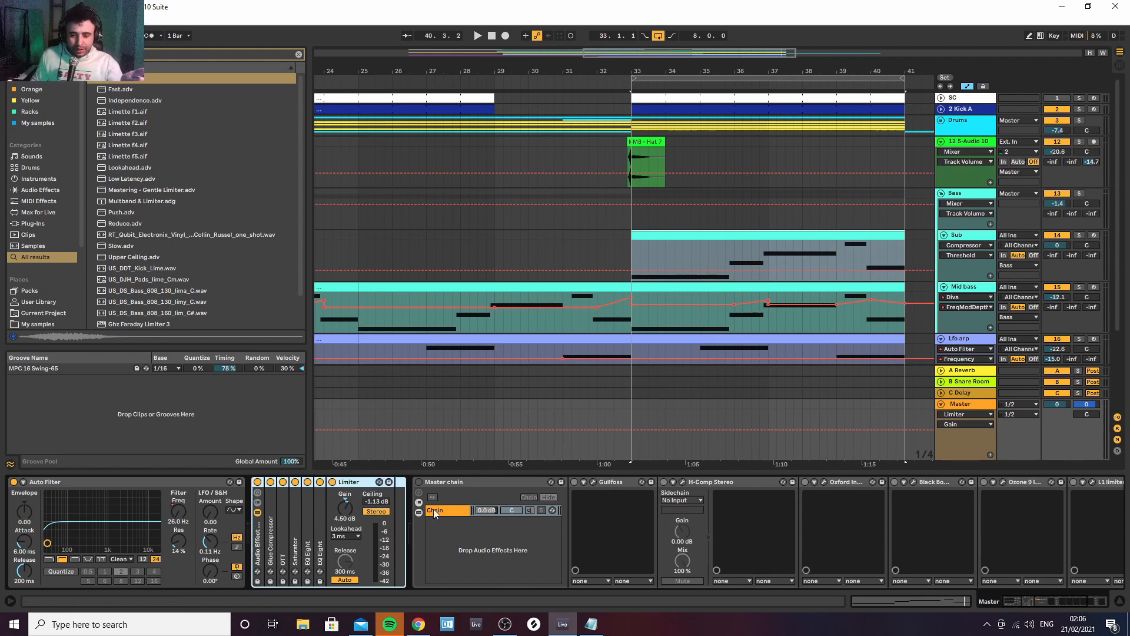
{"action": "left_click", "coordinate": [479, 483]}
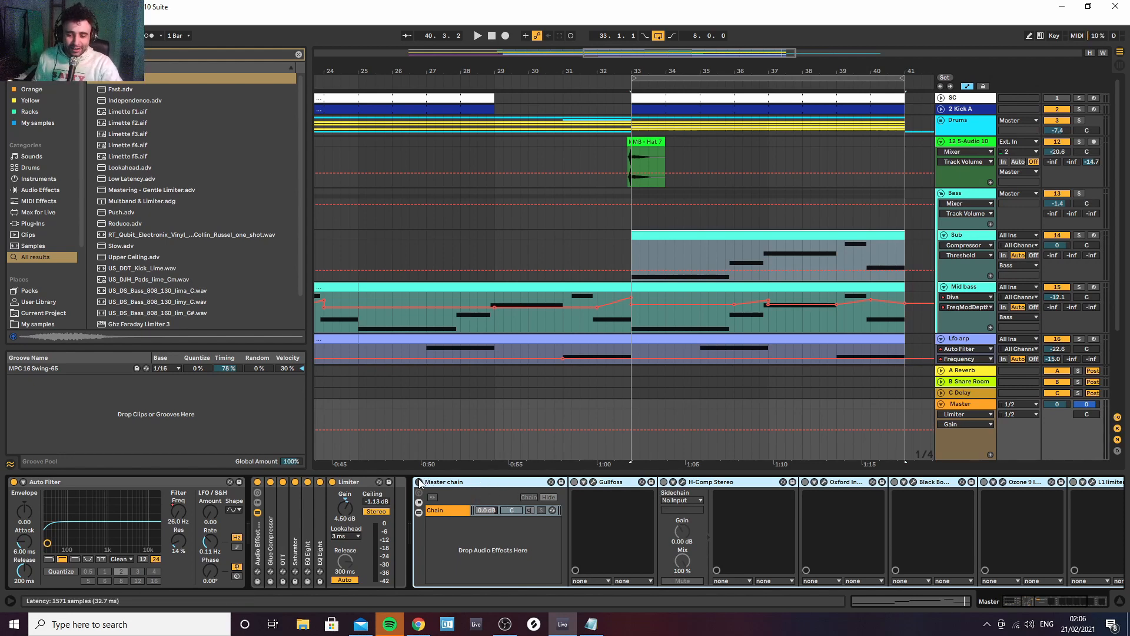
{"action": "double_click", "coordinate": [259, 550]}
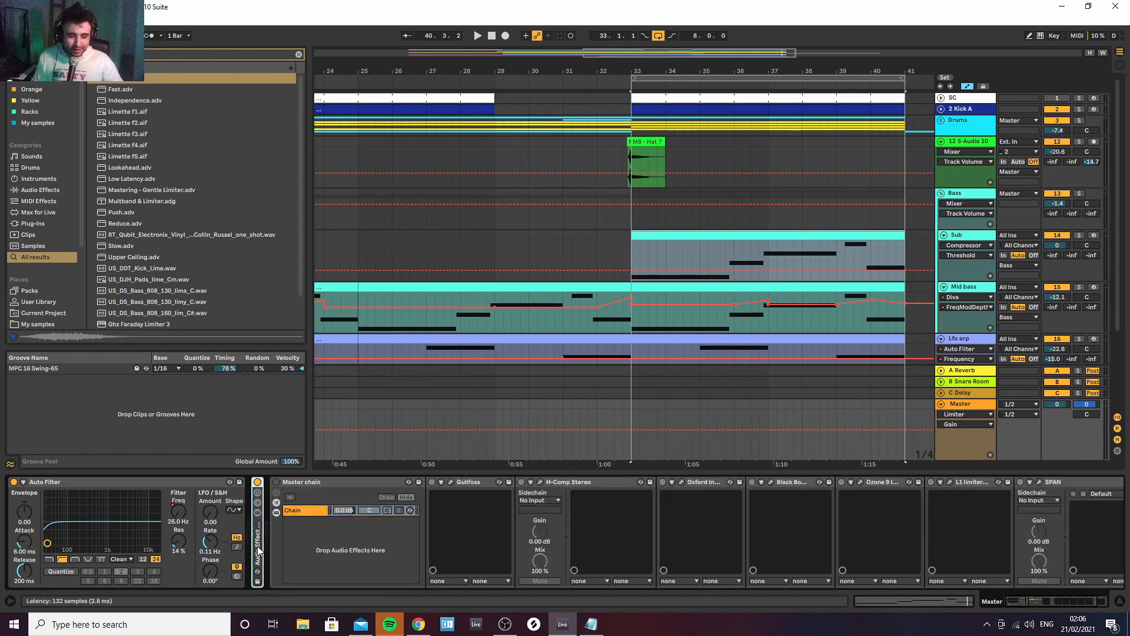
{"action": "key", "text": "q"}
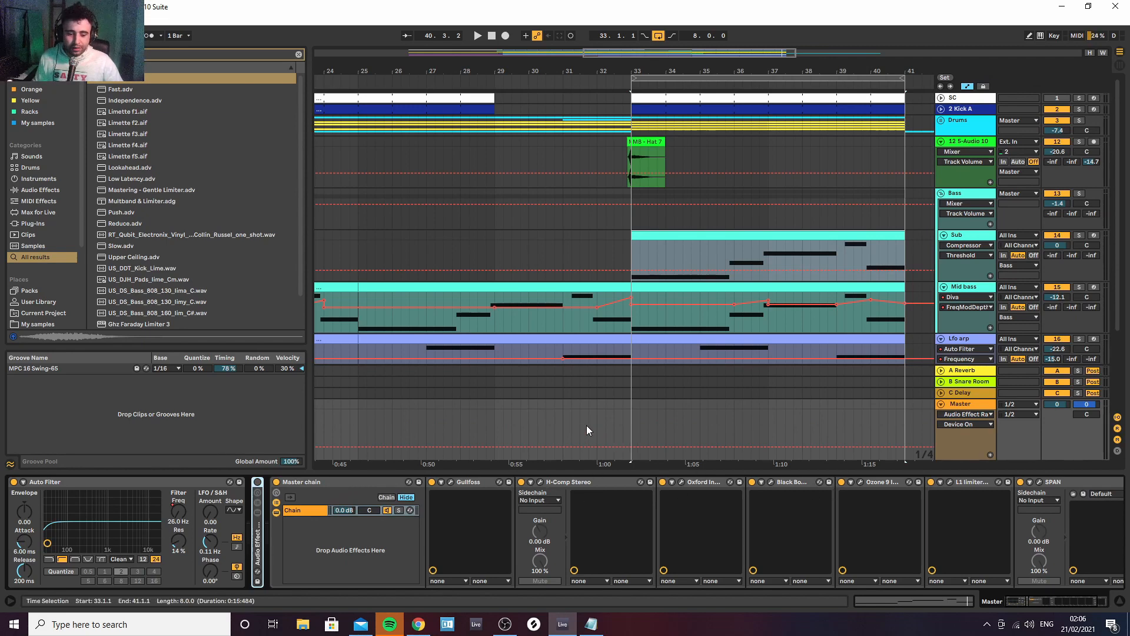
{"action": "left_click", "coordinate": [570, 421]}
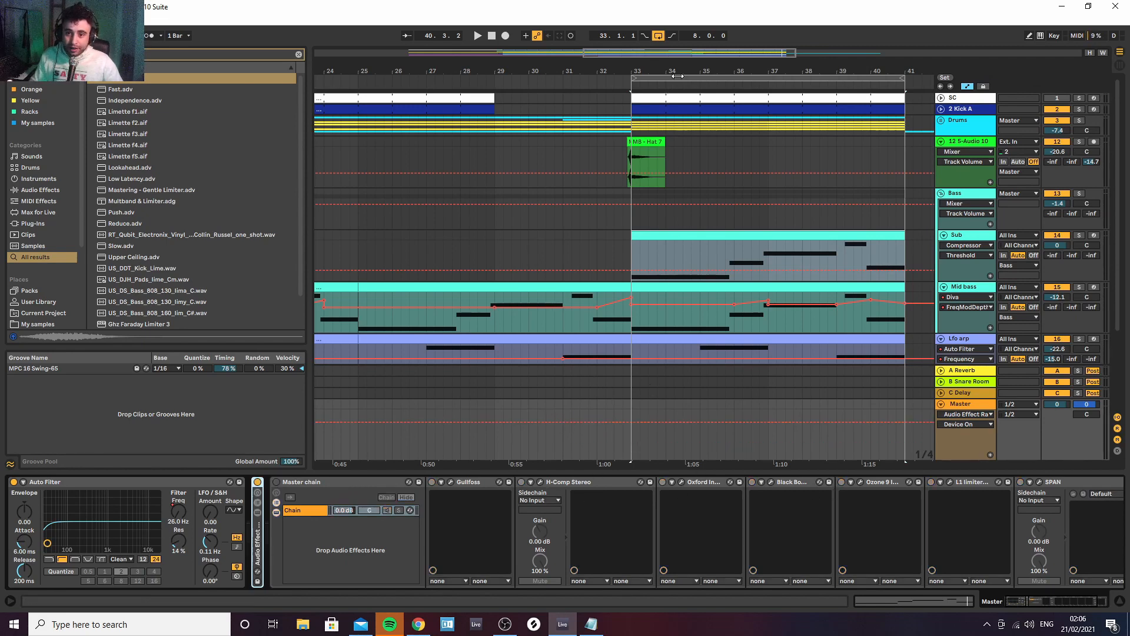
Play the loop from bar 33 with the Master chain devices active and the Audio Effect Rack bypassed, and stop playback
{"action": "left_click_drag", "start_coordinate": [679, 71], "coordinate": [536, 61]}
{"action": "key", "text": "space"}
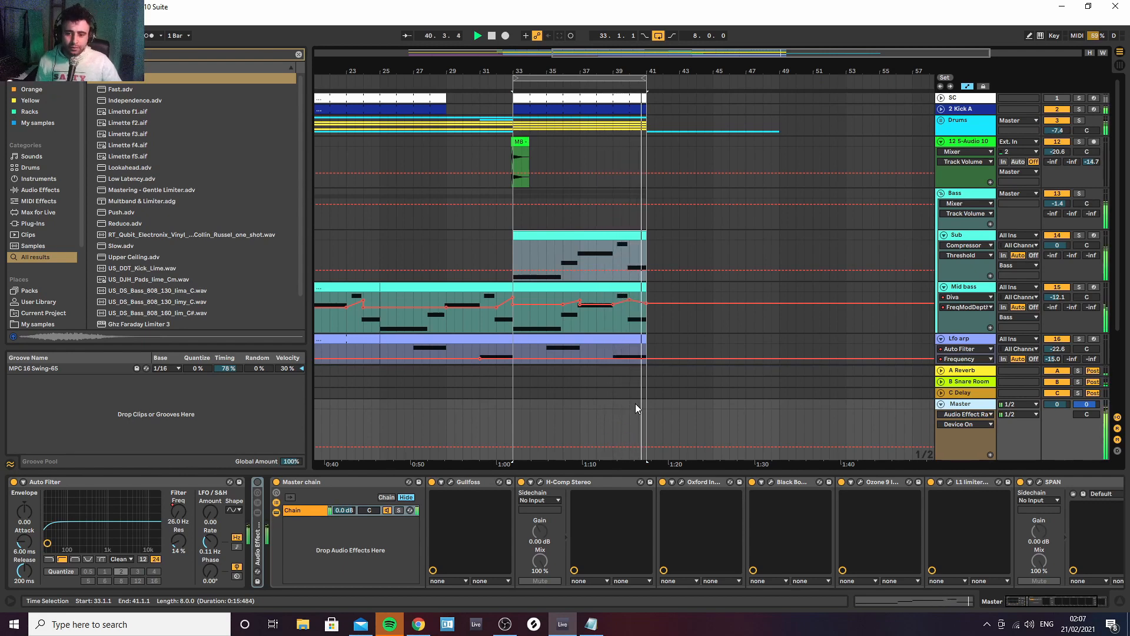
{"action": "key", "text": "space"}
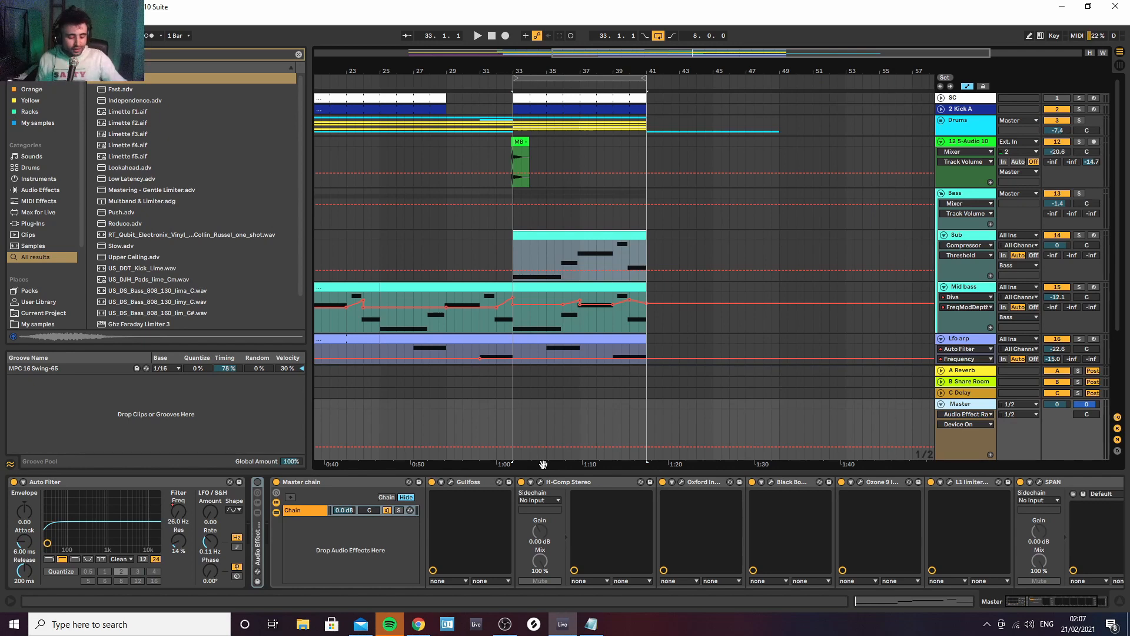
Hide the automation lanes and fold the hat audio, Bass, Lfo arp and 17 Diva tracks in the arrangement
{"action": "key", "text": "a"}
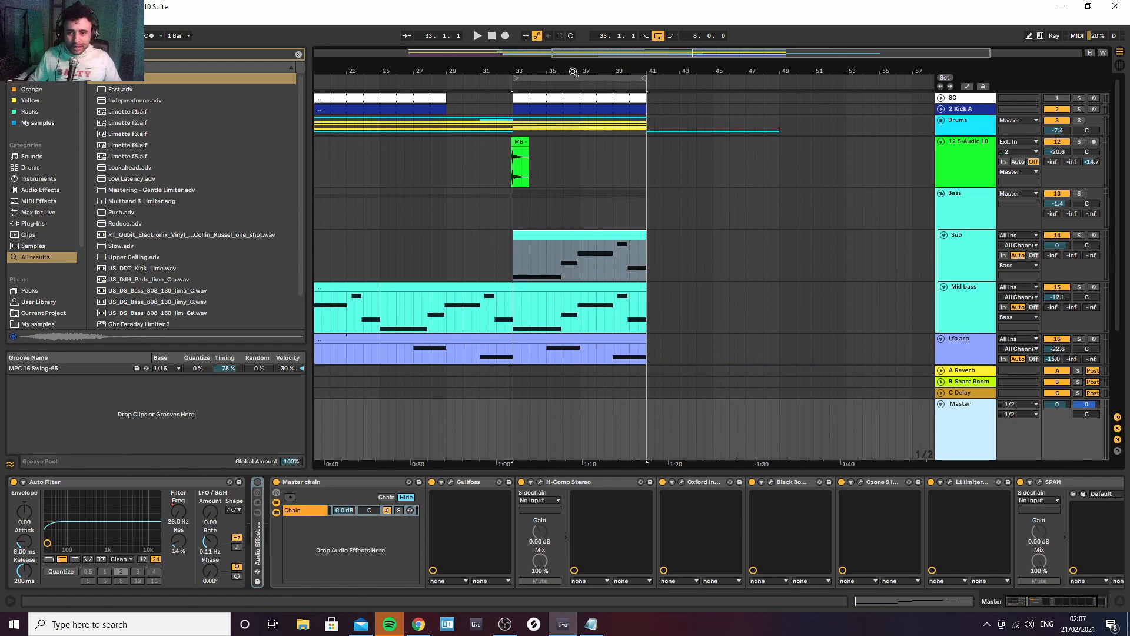
{"action": "left_click_drag", "start_coordinate": [568, 70], "coordinate": [569, 29]}
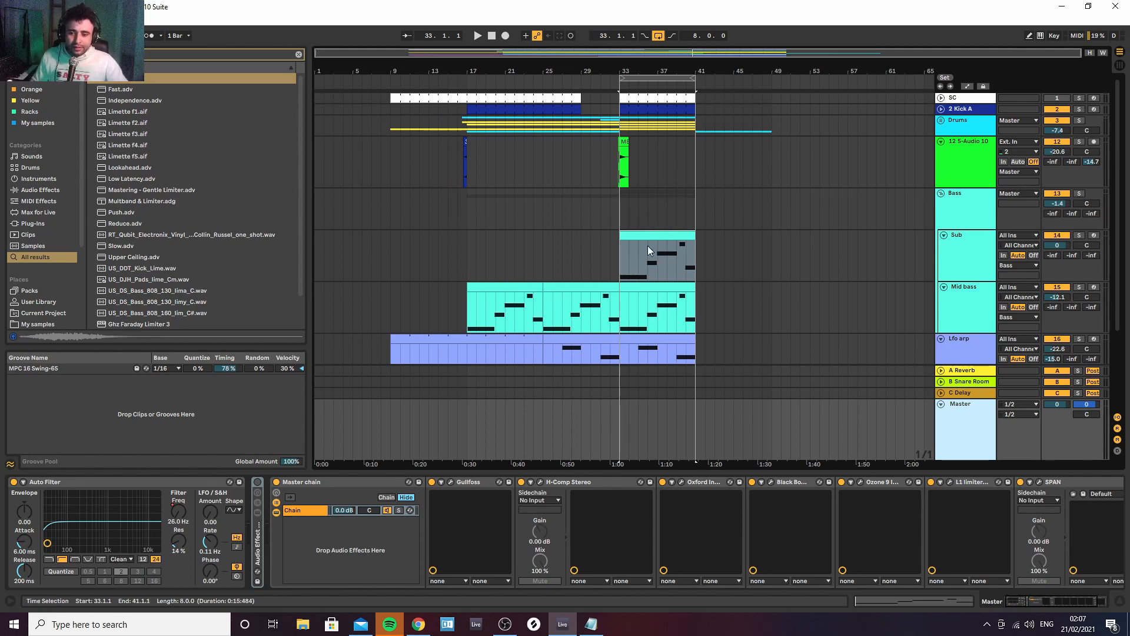
{"action": "left_click", "coordinate": [942, 192]}
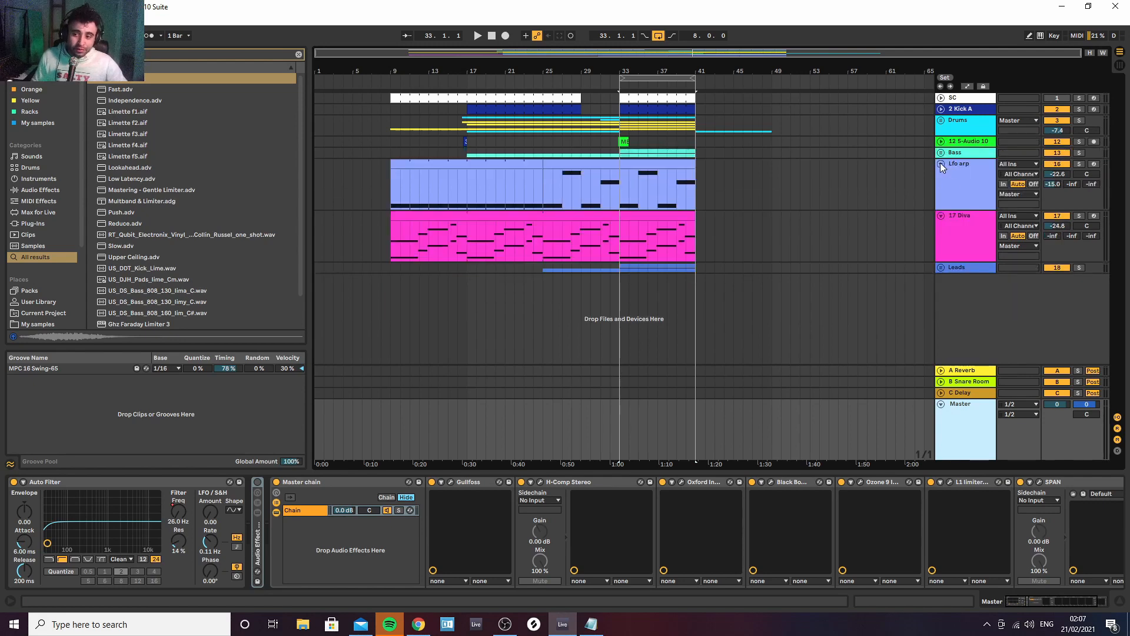
{"action": "left_click", "coordinate": [940, 164]}
{"action": "left_click", "coordinate": [941, 174]}
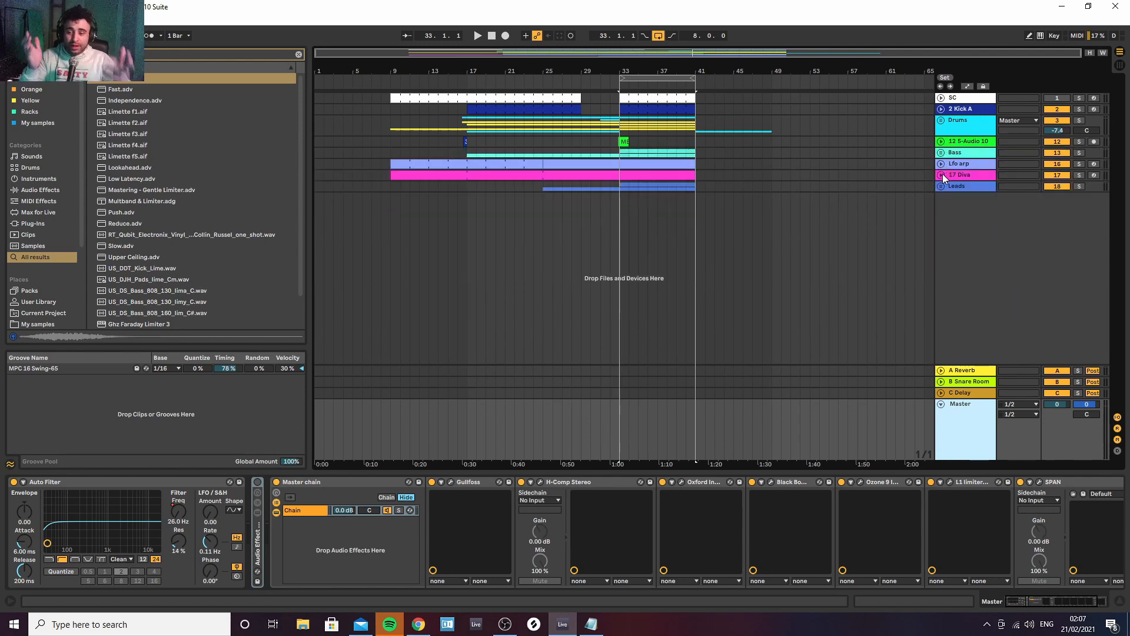